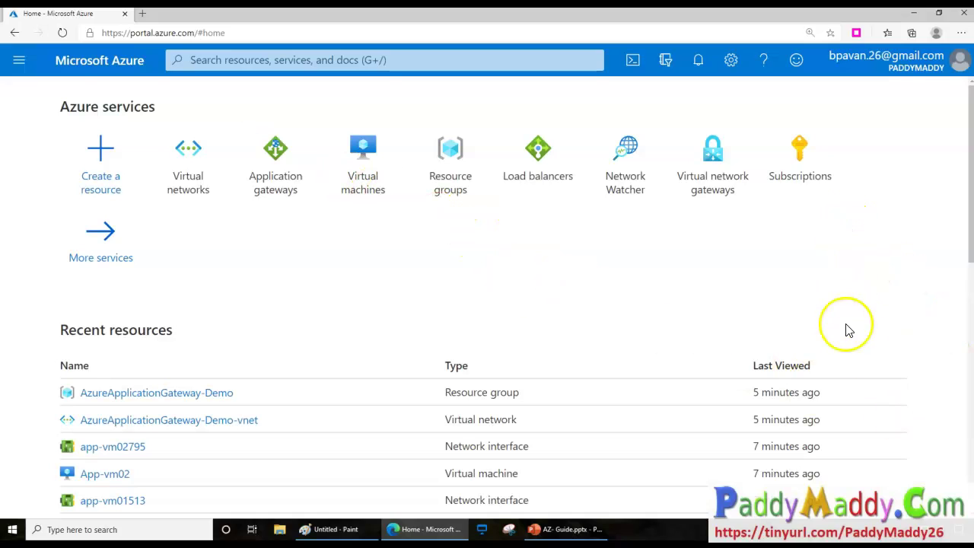
# Draw red annotations over the recent resources list and its Type column.
pyautogui.moveTo(729, 381)
pyautogui.mouseDown()
pyautogui.moveTo(703, 470)
pyautogui.moveTo(746, 392)
pyautogui.mouseUp()
pyautogui.moveTo(896, 326)
pyautogui.mouseDown()
pyautogui.moveTo(866, 434)
pyautogui.moveTo(948, 387)
pyautogui.moveTo(892, 340)
pyautogui.mouseUp()
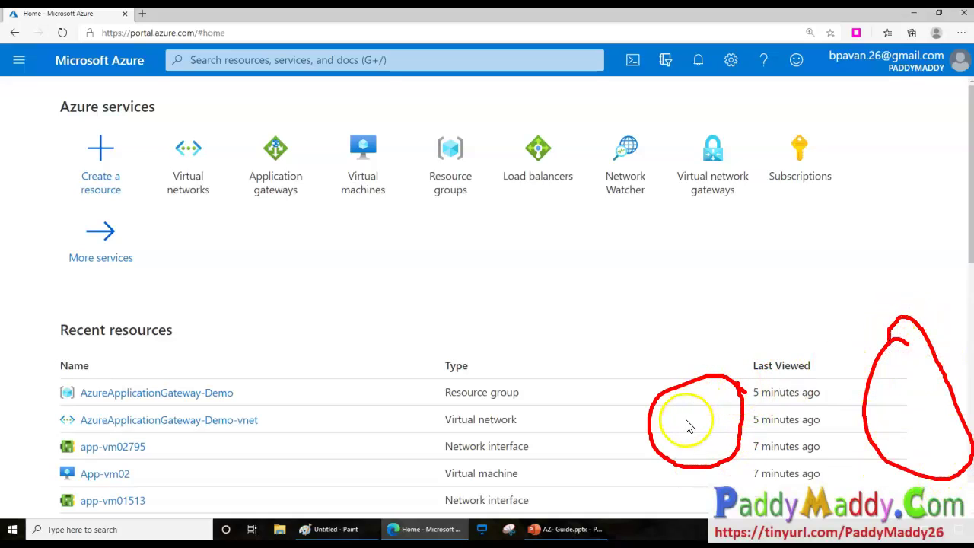
pyautogui.moveTo(701, 453)
pyautogui.mouseDown()
pyautogui.moveTo(687, 454)
pyautogui.moveTo(693, 445)
pyautogui.moveTo(682, 482)
pyautogui.moveTo(716, 478)
pyautogui.mouseUp()
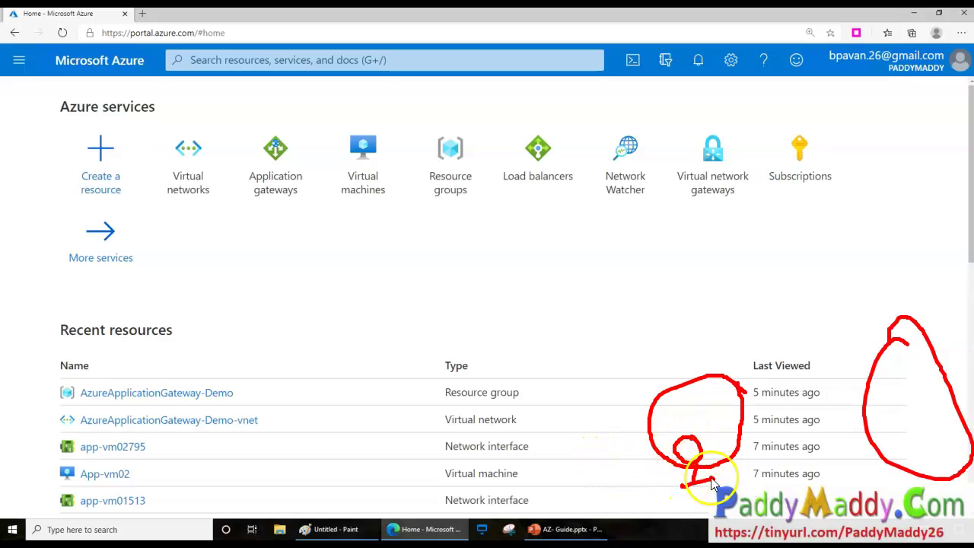
pyautogui.moveTo(644, 480)
pyautogui.mouseDown()
pyautogui.moveTo(692, 502)
pyautogui.moveTo(761, 502)
pyautogui.mouseUp()
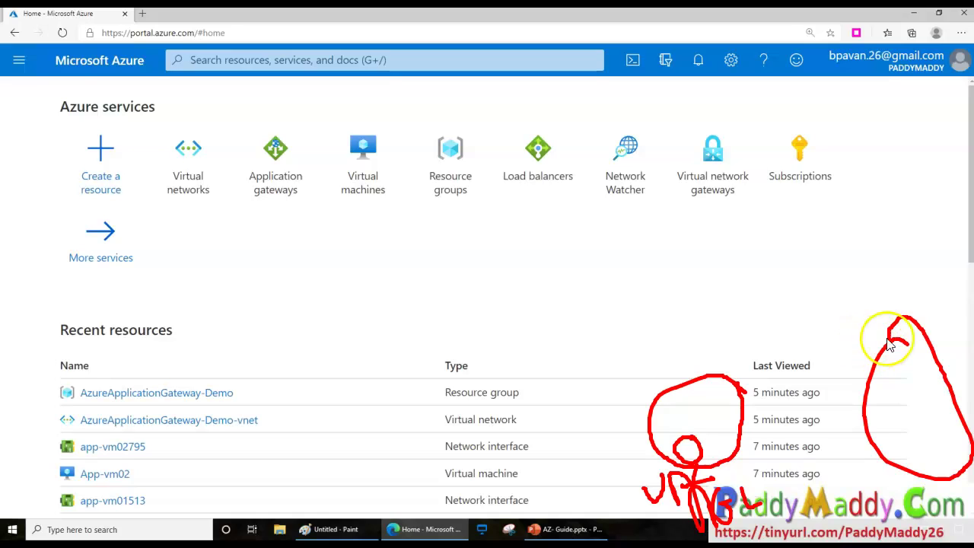
pyautogui.moveTo(914, 392)
pyautogui.mouseDown()
pyautogui.moveTo(930, 409)
pyautogui.moveTo(941, 394)
pyautogui.moveTo(957, 402)
pyautogui.moveTo(953, 359)
pyautogui.moveTo(968, 348)
pyautogui.mouseUp()
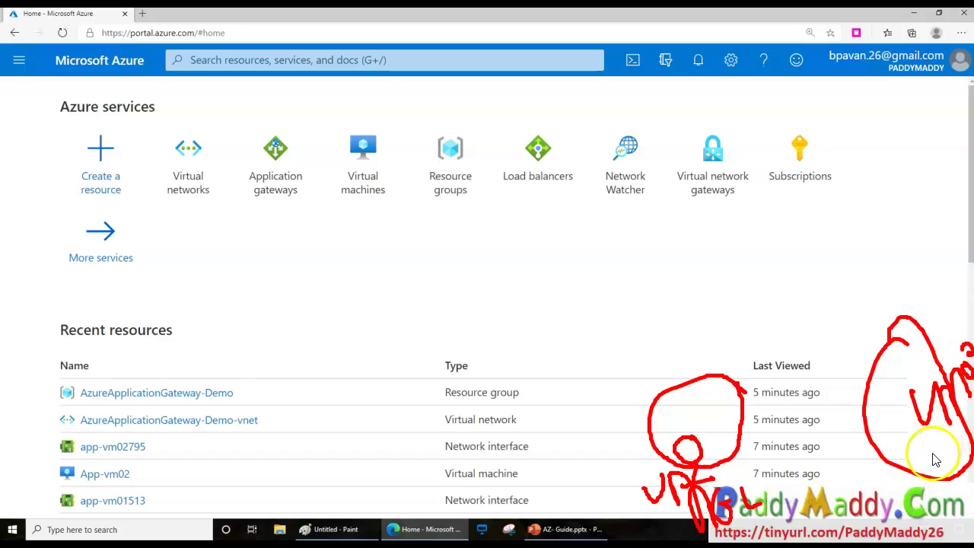
pyautogui.moveTo(374, 449)
pyautogui.mouseDown()
pyautogui.moveTo(413, 518)
pyautogui.moveTo(446, 547)
pyautogui.mouseUp()
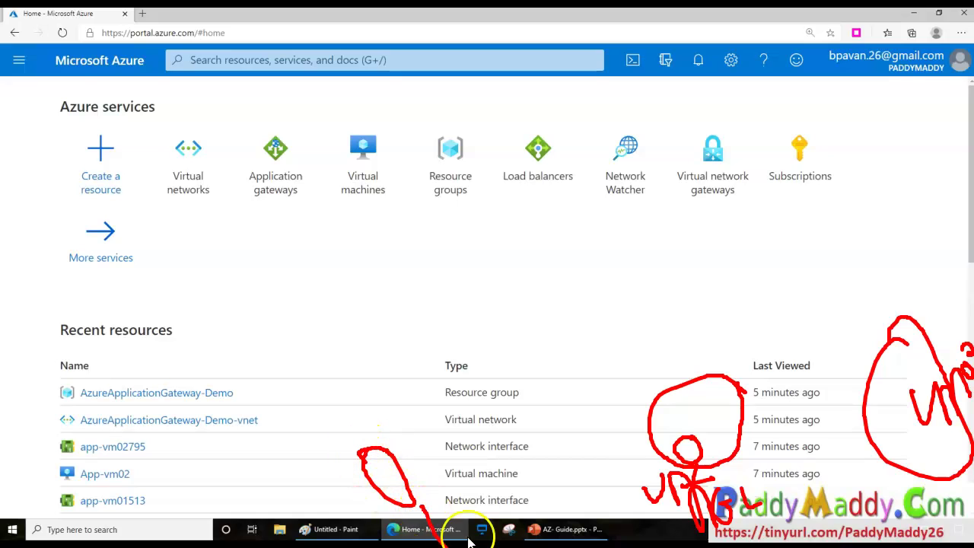
pyautogui.moveTo(403, 479)
pyautogui.mouseDown()
pyautogui.moveTo(452, 515)
pyautogui.moveTo(413, 507)
pyautogui.moveTo(404, 485)
pyautogui.moveTo(496, 463)
pyautogui.moveTo(529, 409)
pyautogui.moveTo(561, 418)
pyautogui.moveTo(533, 434)
pyautogui.mouseUp()
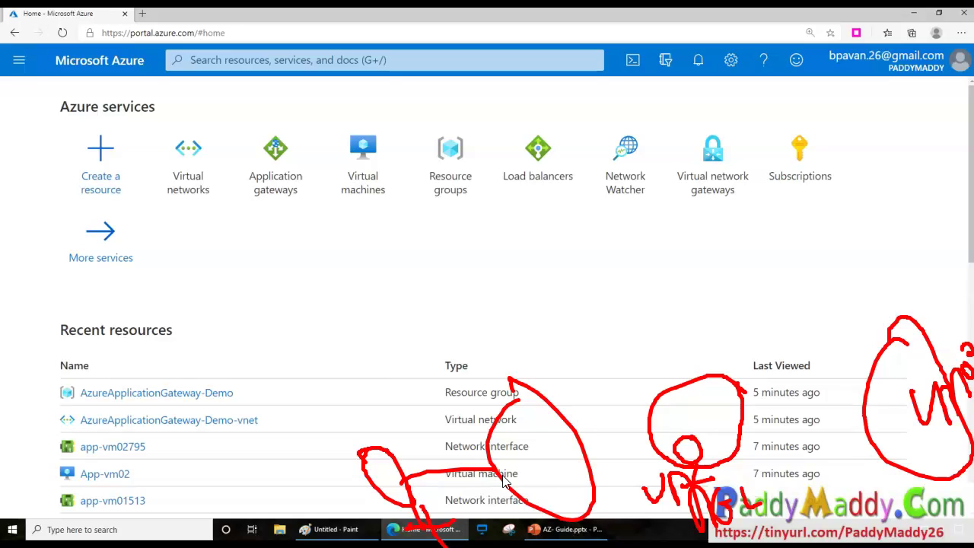
pyautogui.moveTo(484, 462)
pyautogui.mouseDown()
pyautogui.moveTo(570, 431)
pyautogui.moveTo(627, 479)
pyautogui.moveTo(644, 467)
pyautogui.moveTo(620, 491)
pyautogui.moveTo(648, 491)
pyautogui.mouseUp()
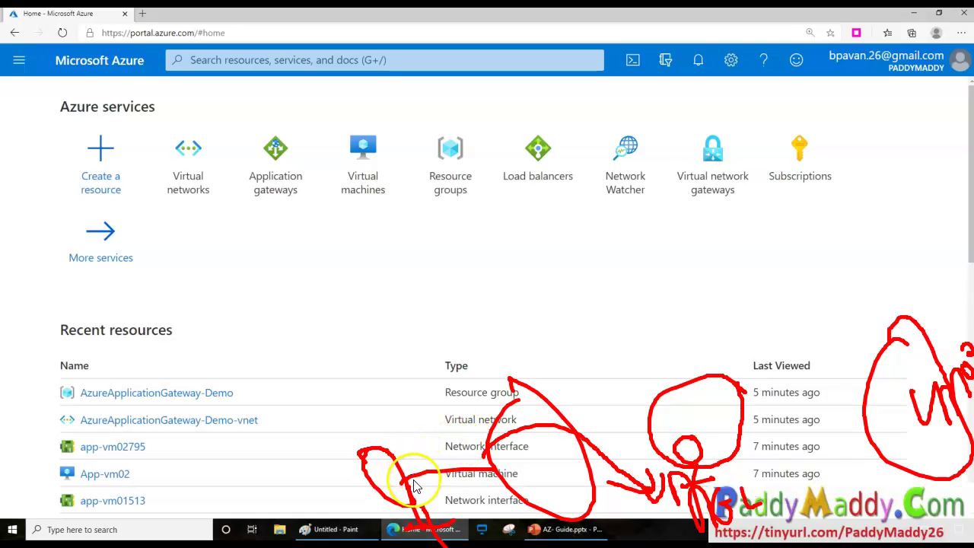
pyautogui.moveTo(411, 484)
pyautogui.mouseDown()
pyautogui.moveTo(475, 403)
pyautogui.moveTo(723, 392)
pyautogui.moveTo(879, 403)
pyautogui.moveTo(865, 435)
pyautogui.moveTo(962, 424)
pyautogui.mouseUp()
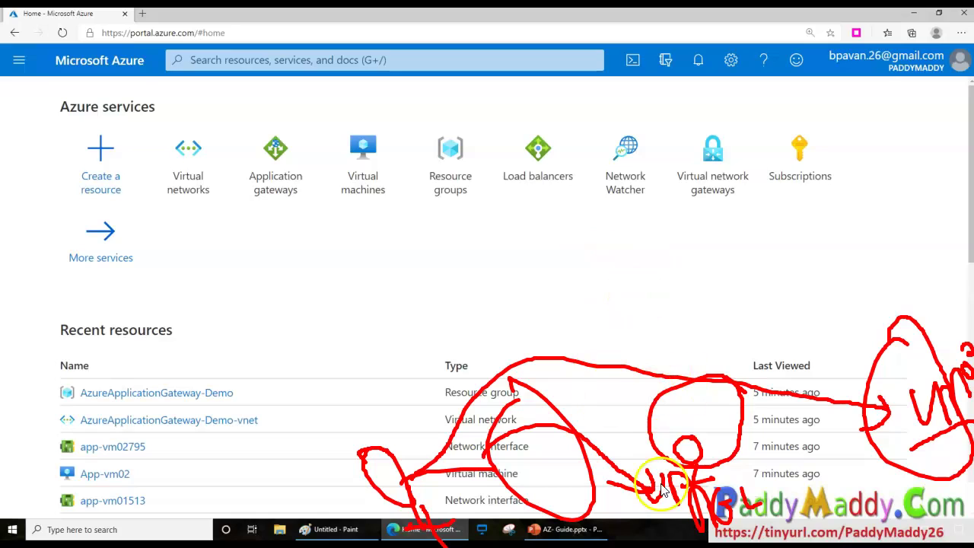
pyautogui.moveTo(763, 497); pyautogui.dragTo(740, 534)
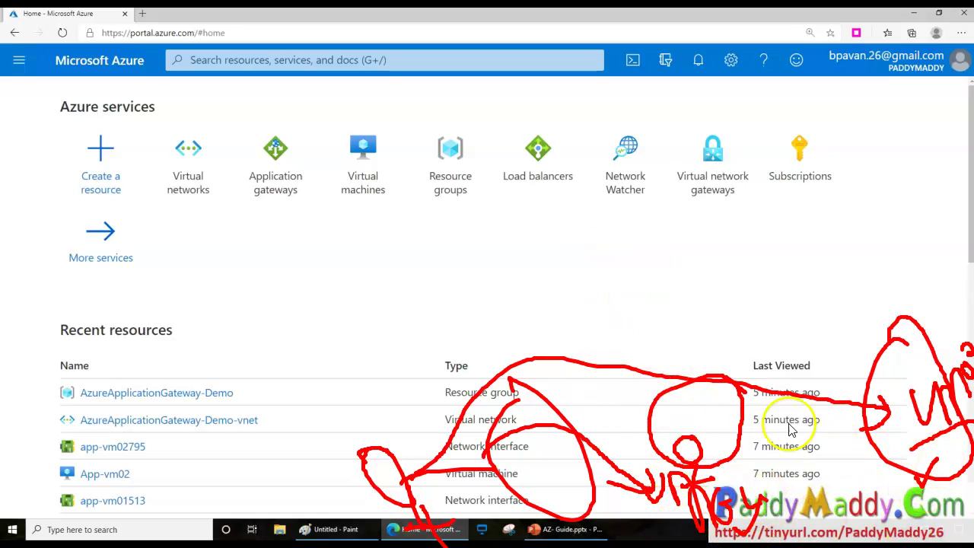
pyautogui.moveTo(537, 364)
pyautogui.mouseDown()
pyautogui.moveTo(555, 511)
pyautogui.moveTo(544, 387)
pyautogui.moveTo(537, 392)
pyautogui.mouseUp()
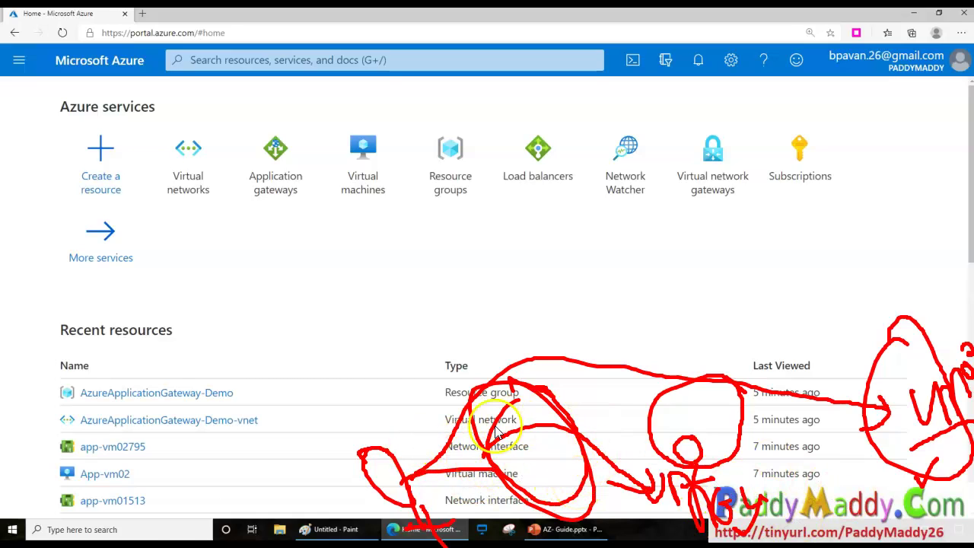
# Annotate the resource groups, virtual networks and application gateways services, then clear all marks.
pyautogui.moveTo(475, 169)
pyautogui.mouseDown()
pyautogui.moveTo(461, 124)
pyautogui.moveTo(414, 191)
pyautogui.moveTo(474, 218)
pyautogui.moveTo(487, 150)
pyautogui.mouseUp()
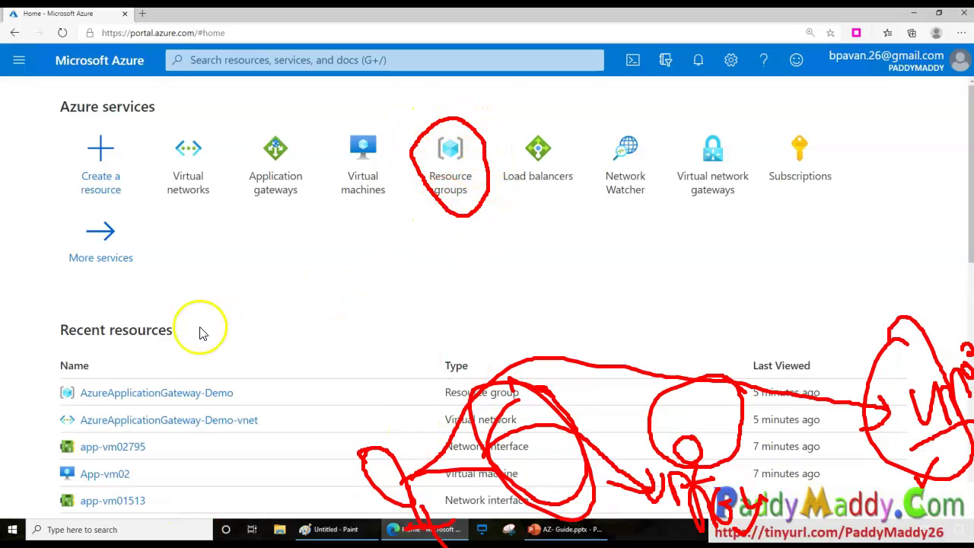
pyautogui.moveTo(77, 409)
pyautogui.mouseDown()
pyautogui.moveTo(233, 435)
pyautogui.moveTo(196, 374)
pyautogui.moveTo(82, 388)
pyautogui.moveTo(91, 403)
pyautogui.mouseUp()
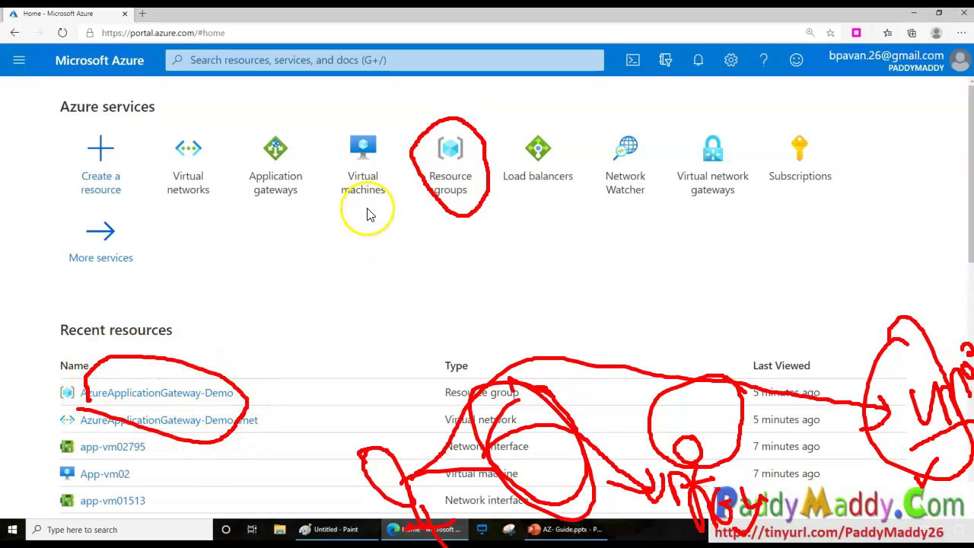
pyautogui.moveTo(220, 121)
pyautogui.mouseDown()
pyautogui.moveTo(165, 121)
pyautogui.moveTo(239, 212)
pyautogui.moveTo(196, 115)
pyautogui.mouseUp()
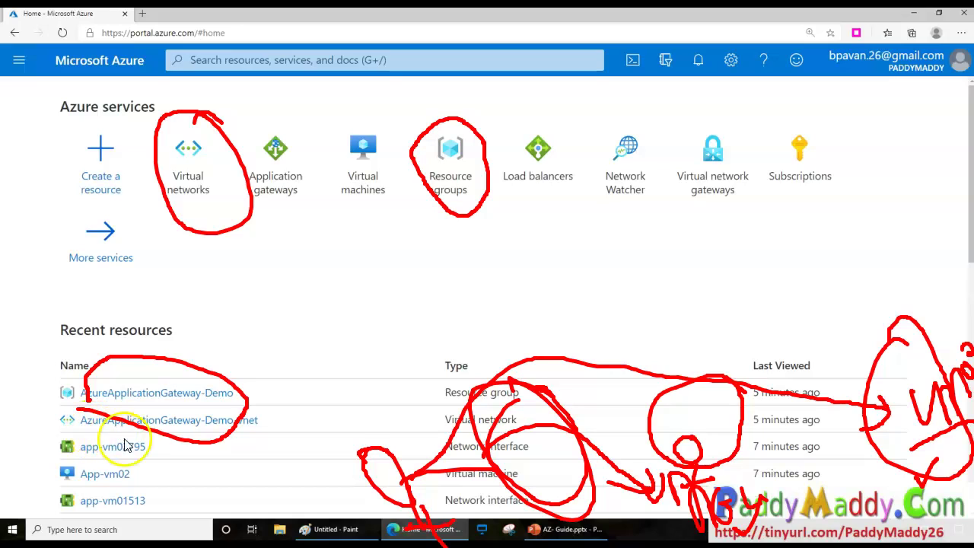
pyautogui.moveTo(277, 428)
pyautogui.mouseDown()
pyautogui.moveTo(264, 429)
pyautogui.moveTo(309, 421)
pyautogui.mouseUp()
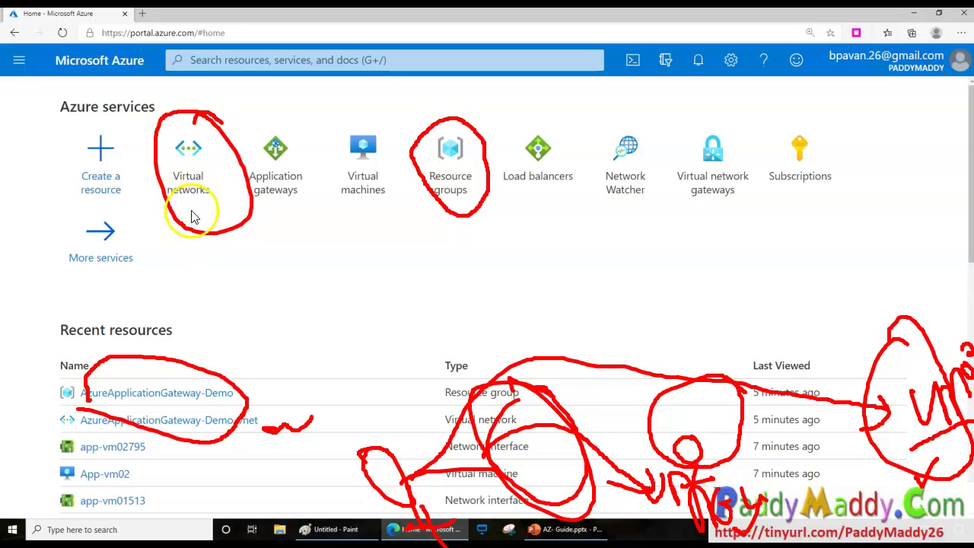
pyautogui.moveTo(221, 214)
pyautogui.mouseDown()
pyautogui.moveTo(142, 252)
pyautogui.moveTo(119, 213)
pyautogui.moveTo(142, 322)
pyautogui.moveTo(152, 244)
pyautogui.mouseUp()
pyautogui.moveTo(41, 255)
pyautogui.mouseDown()
pyautogui.moveTo(48, 235)
pyautogui.moveTo(61, 271)
pyautogui.moveTo(98, 251)
pyautogui.moveTo(131, 309)
pyautogui.moveTo(113, 298)
pyautogui.mouseUp()
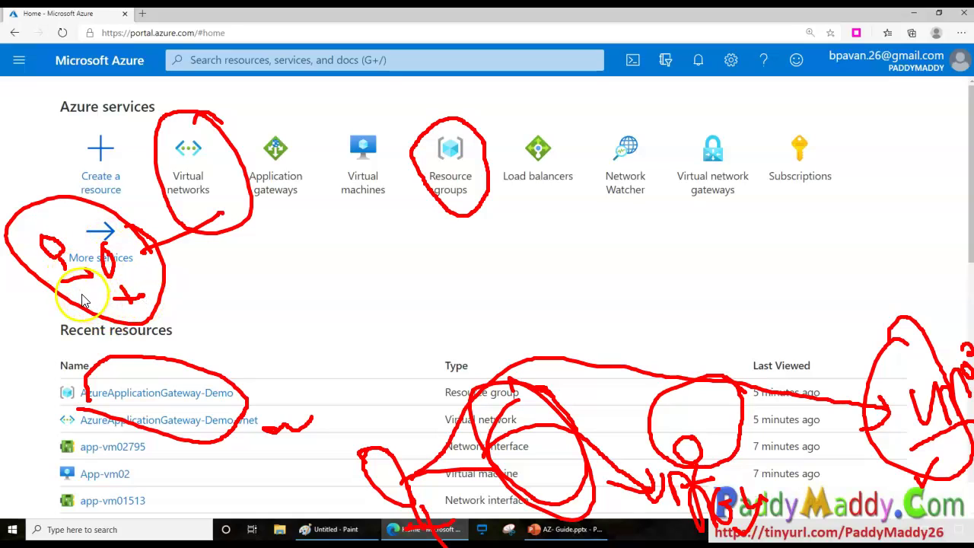
pyautogui.moveTo(223, 221)
pyautogui.mouseDown()
pyautogui.moveTo(297, 284)
pyautogui.moveTo(320, 256)
pyautogui.moveTo(282, 354)
pyautogui.moveTo(333, 272)
pyautogui.mouseUp()
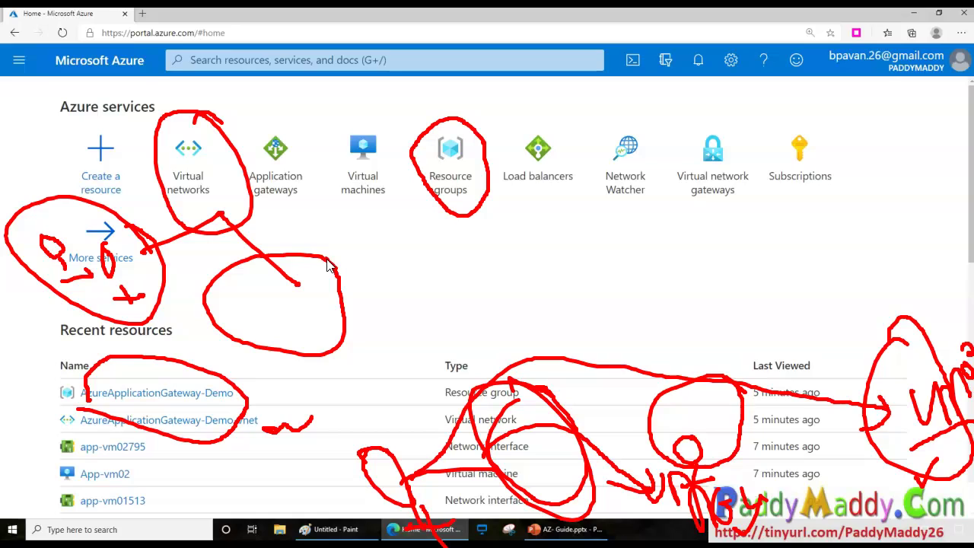
pyautogui.moveTo(285, 186)
pyautogui.mouseDown()
pyautogui.moveTo(311, 297)
pyautogui.moveTo(321, 267)
pyautogui.mouseUp()
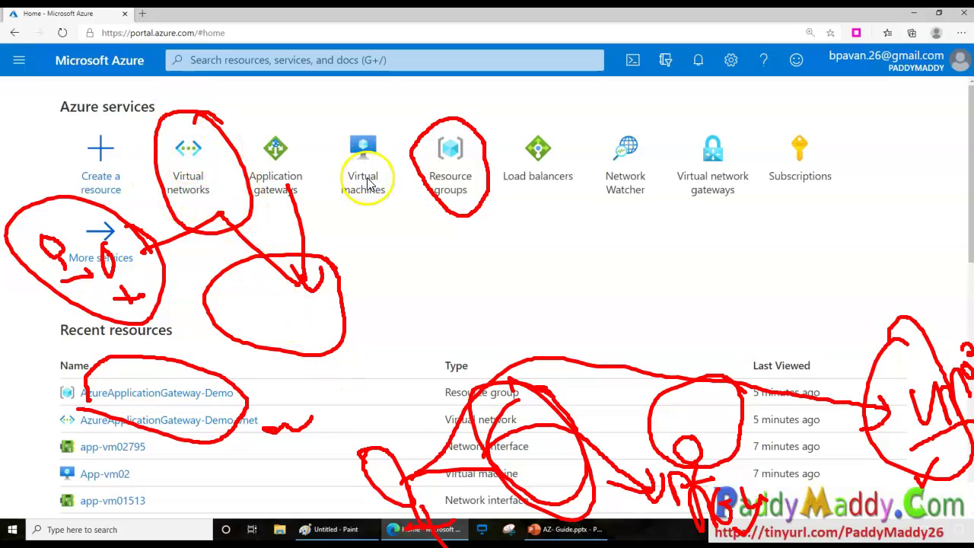
pyautogui.moveTo(10, 230)
pyautogui.mouseDown()
pyautogui.moveTo(43, 218)
pyautogui.moveTo(107, 226)
pyautogui.mouseUp()
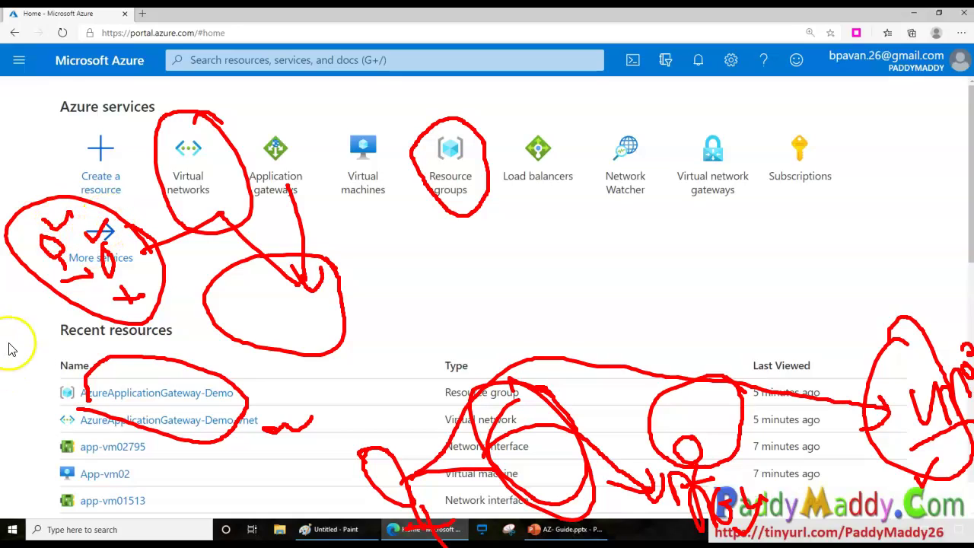
pyautogui.moveTo(0, 477)
pyautogui.mouseDown()
pyautogui.moveTo(26, 331)
pyautogui.moveTo(43, 355)
pyautogui.moveTo(43, 338)
pyautogui.moveTo(67, 316)
pyautogui.mouseUp()
pyautogui.click(34, 227)
pyautogui.moveTo(37, 237)
pyautogui.mouseDown()
pyautogui.moveTo(77, 229)
pyautogui.moveTo(110, 266)
pyautogui.moveTo(126, 202)
pyautogui.moveTo(48, 271)
pyautogui.moveTo(38, 261)
pyautogui.mouseUp()
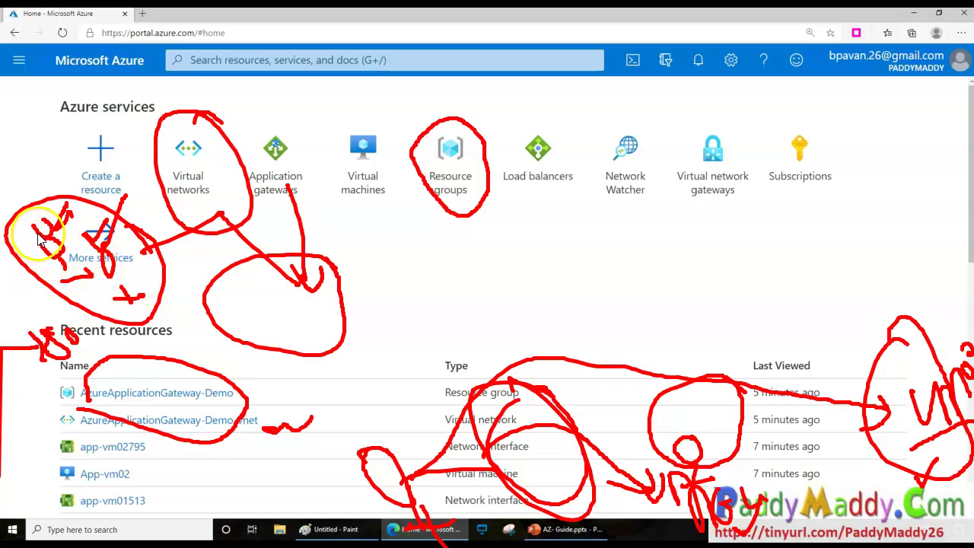
pyautogui.moveTo(57, 230); pyautogui.dragTo(51, 246)
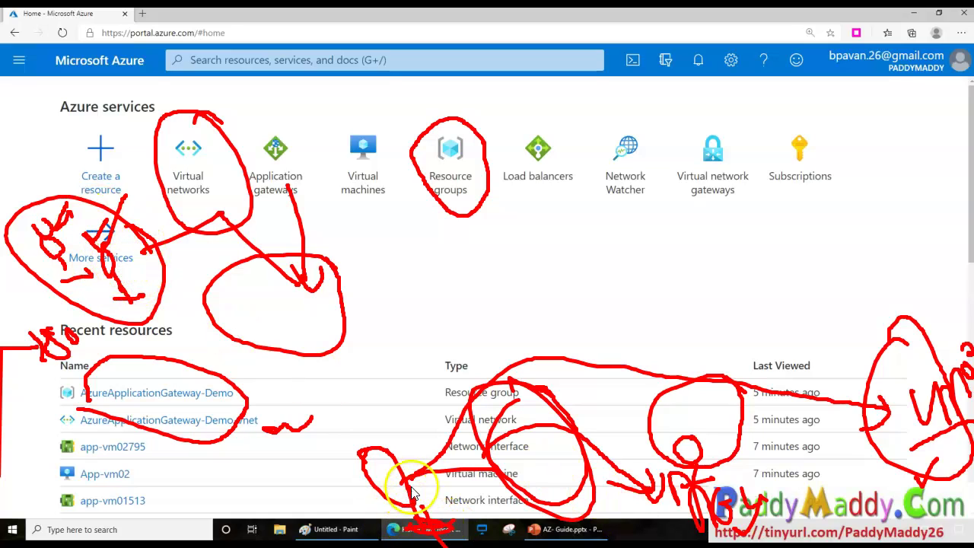
pyautogui.moveTo(685, 401)
pyautogui.mouseDown()
pyautogui.moveTo(903, 457)
pyautogui.moveTo(913, 494)
pyautogui.mouseUp()
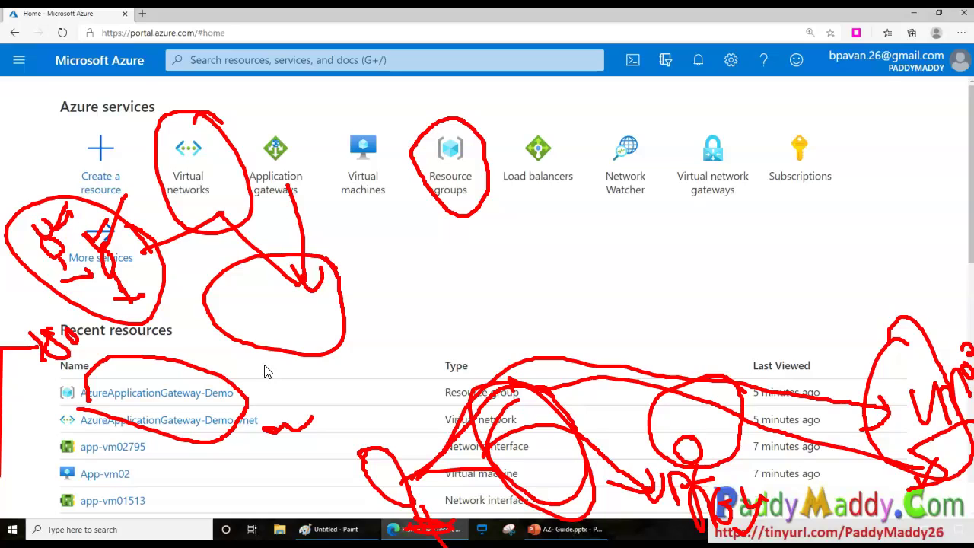
pyautogui.press('Escape')
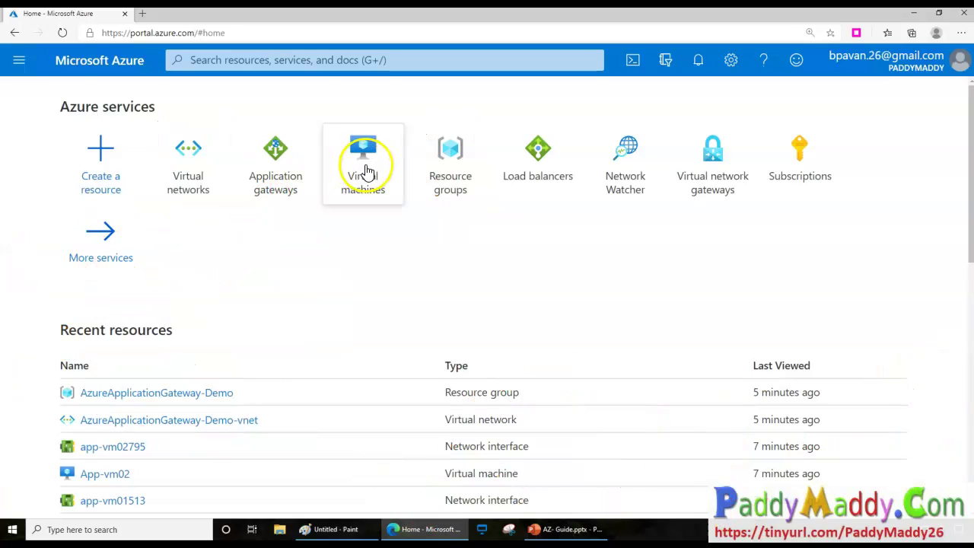
# Start a new resource group named AzureApplicationGateway-Demo and validate the name.
pyautogui.click(450, 157)
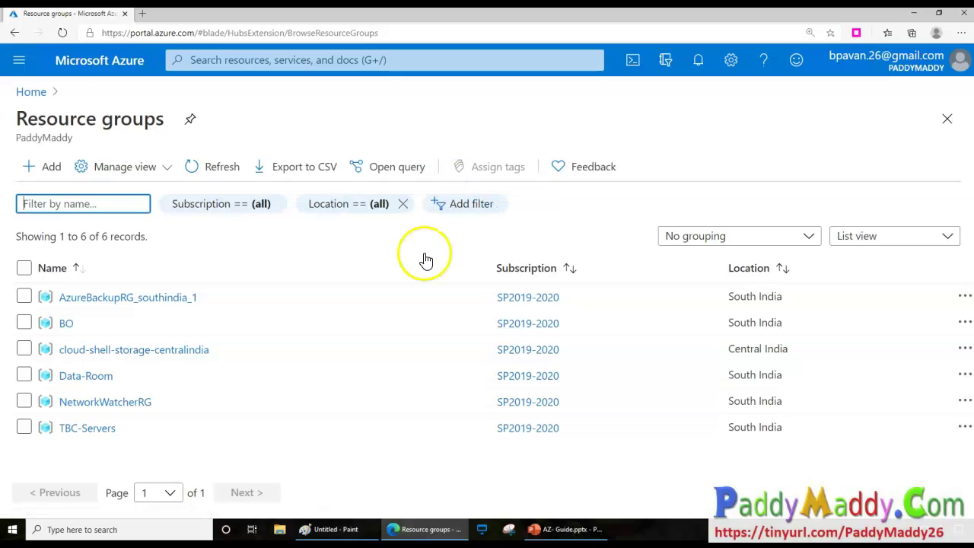
pyautogui.click(52, 170)
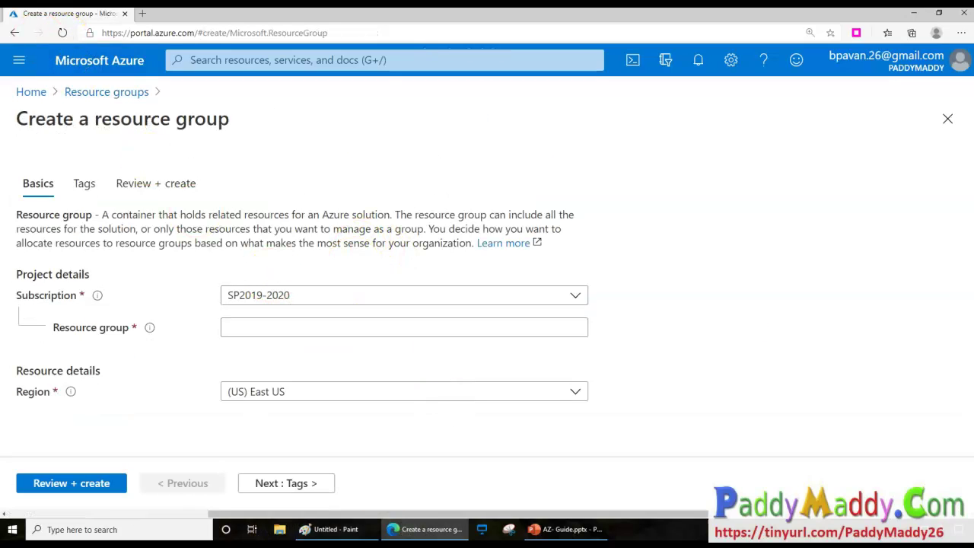
pyautogui.click(251, 326)
pyautogui.write('AzureApplicationGateway-DemoAzureApplicationGateway-Demo')
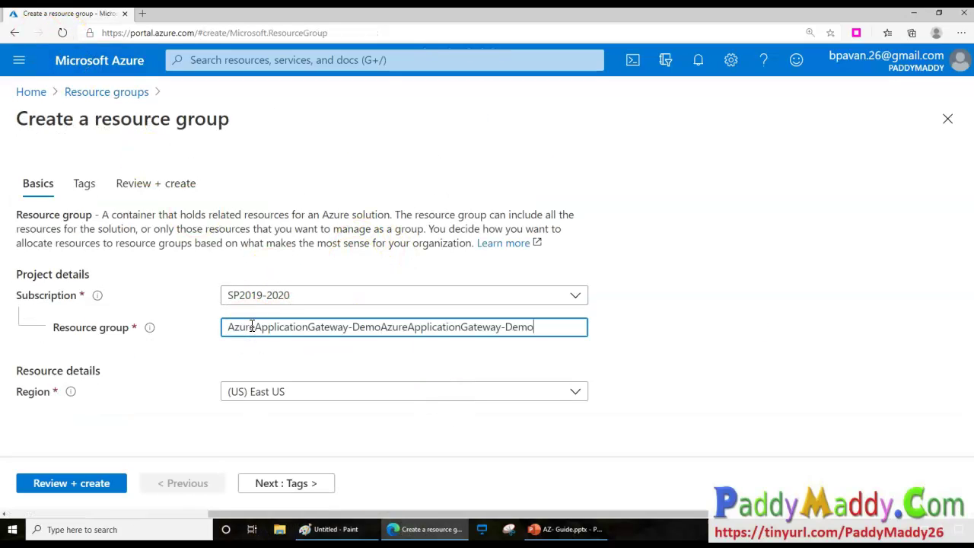
pyautogui.write('AzureApplicationGateway-DemoAzureApplicationGateway-Demo')
pyautogui.hotkey('ctrl', 'a')
pyautogui.write('AzureApplicationGateway-Demo')
pyautogui.click(724, 424)
# Review and create the resource group, then return to the portal home page.
pyautogui.click(283, 482)
pyautogui.click(279, 485)
pyautogui.click(50, 481)
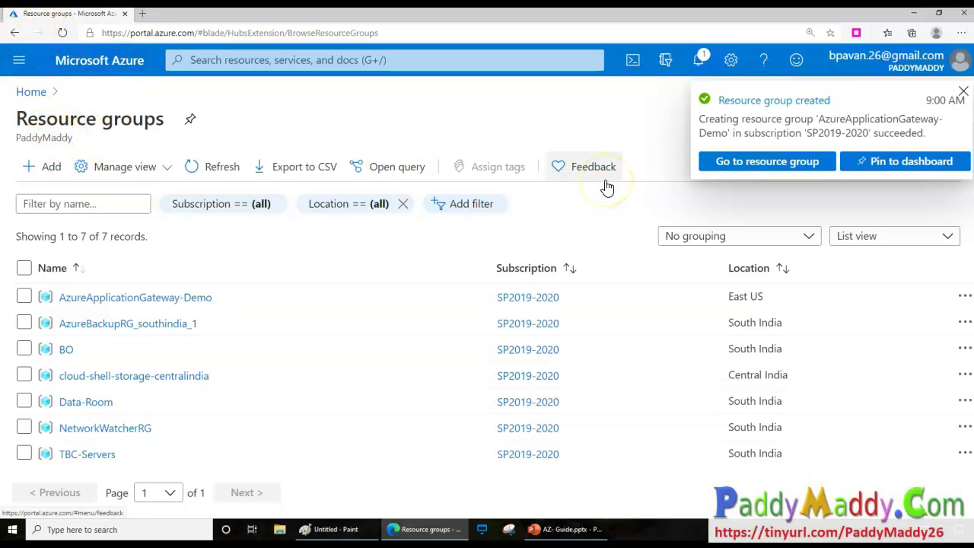
pyautogui.click(101, 63)
# Start a virtual network named AzureApplicationGateway-vNET in resource group AzureApplicationGateway-Demo.
pyautogui.click(297, 170)
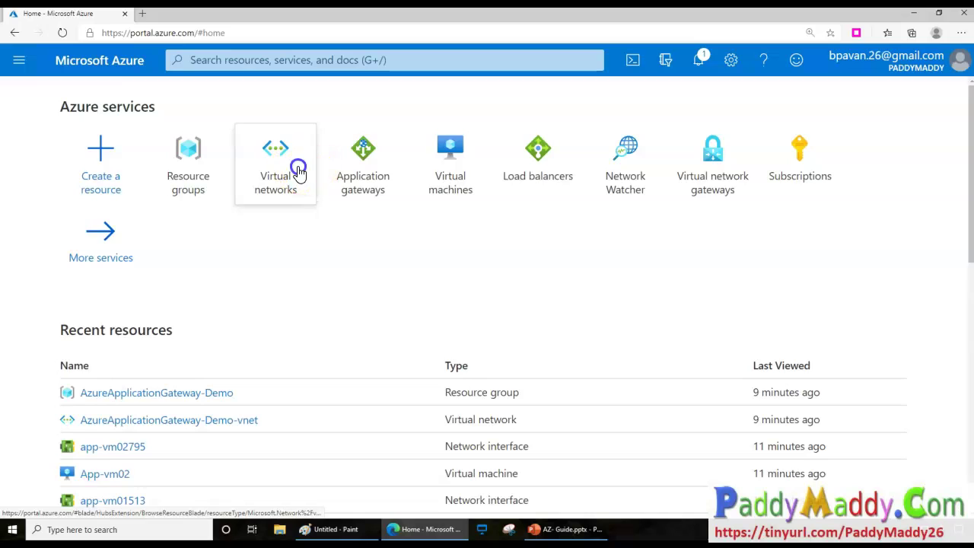
pyautogui.click(48, 167)
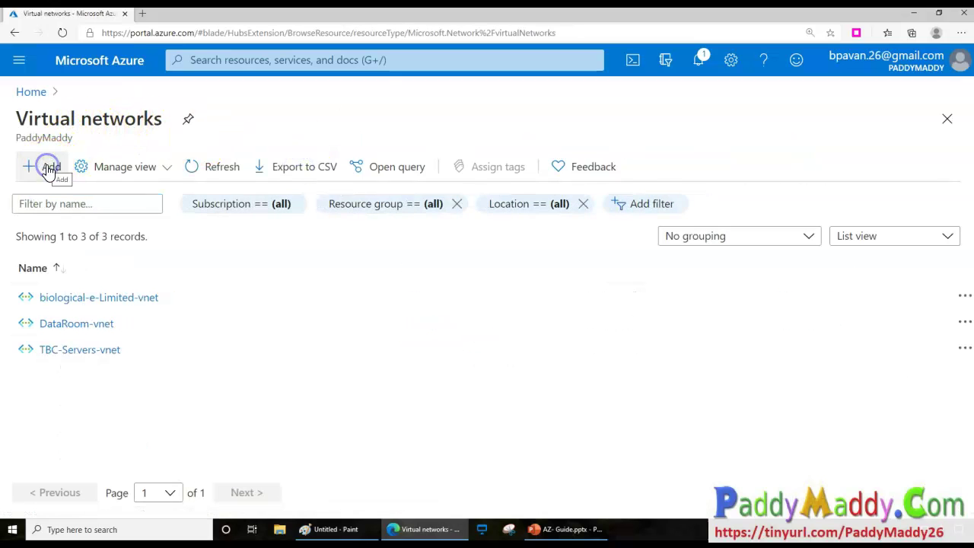
pyautogui.click(273, 349)
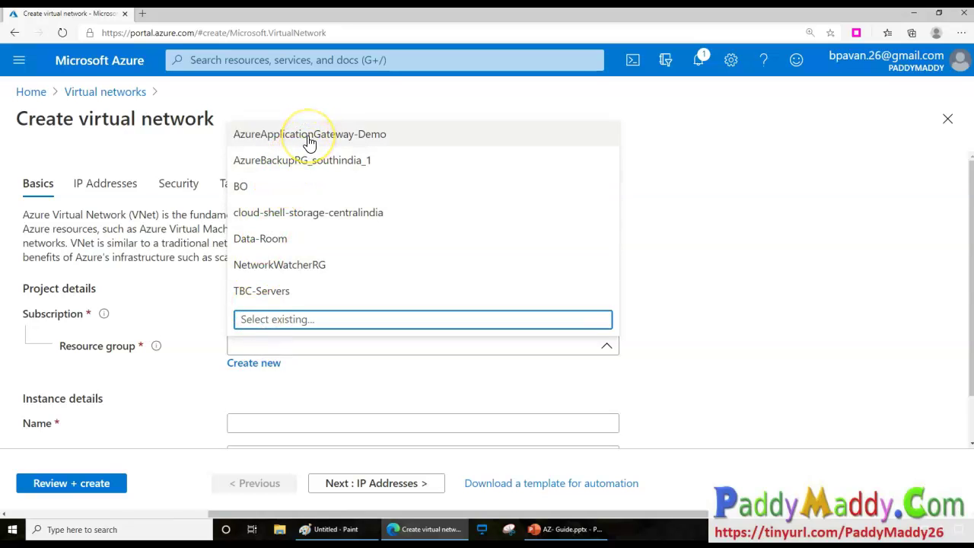
pyautogui.click(309, 137)
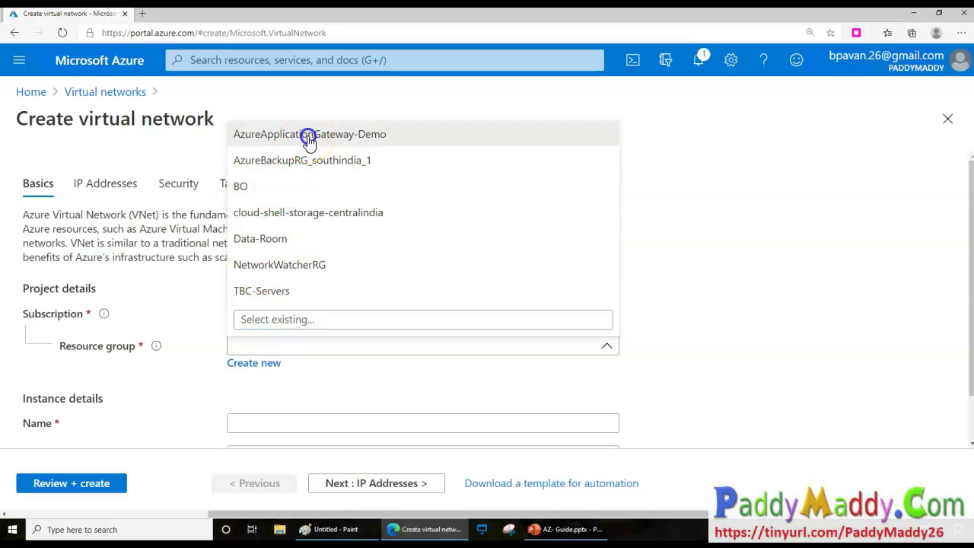
pyautogui.click(258, 423)
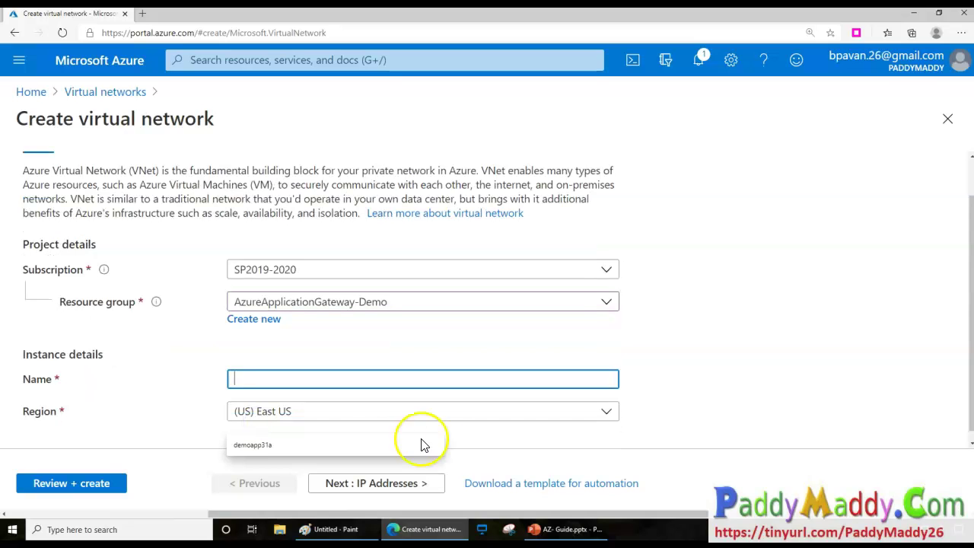
pyautogui.write('AzureApplicationGateway-Demo')
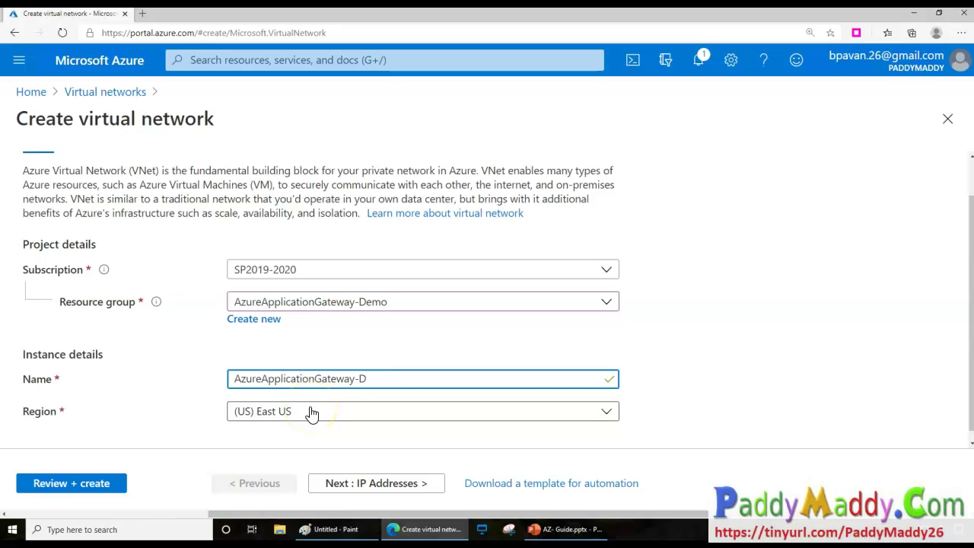
pyautogui.press('BackSpace')
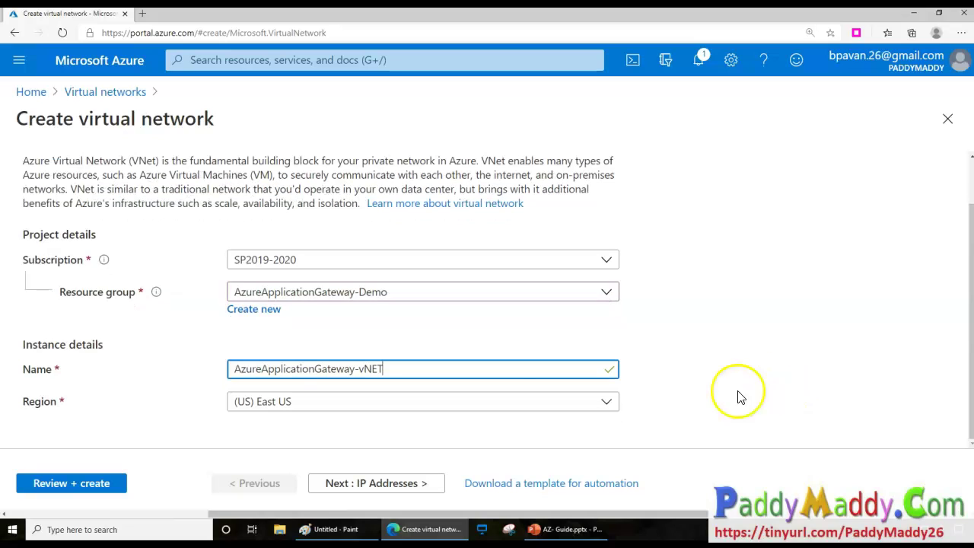
# Go to the IP Addresses settings and select the IPv4 address space for editing.
pyautogui.click(371, 486)
pyautogui.click(66, 272)
pyautogui.tripleClick(43, 271)
# Set the address space to 10.21.0.0/16 and add ApplicationGatewaySubnet 10.21.0.0/24.
pyautogui.click(258, 271)
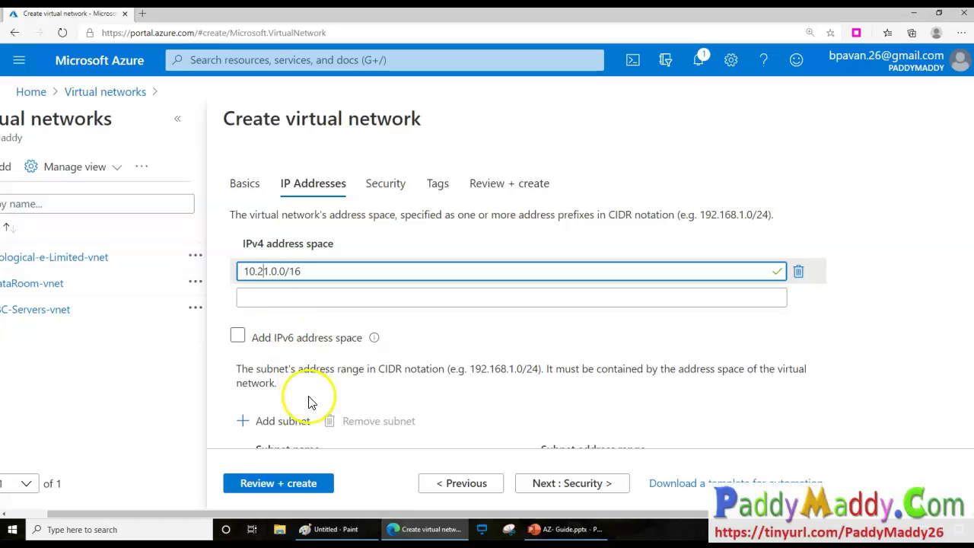
pyautogui.scroll(-1, 319, 426)
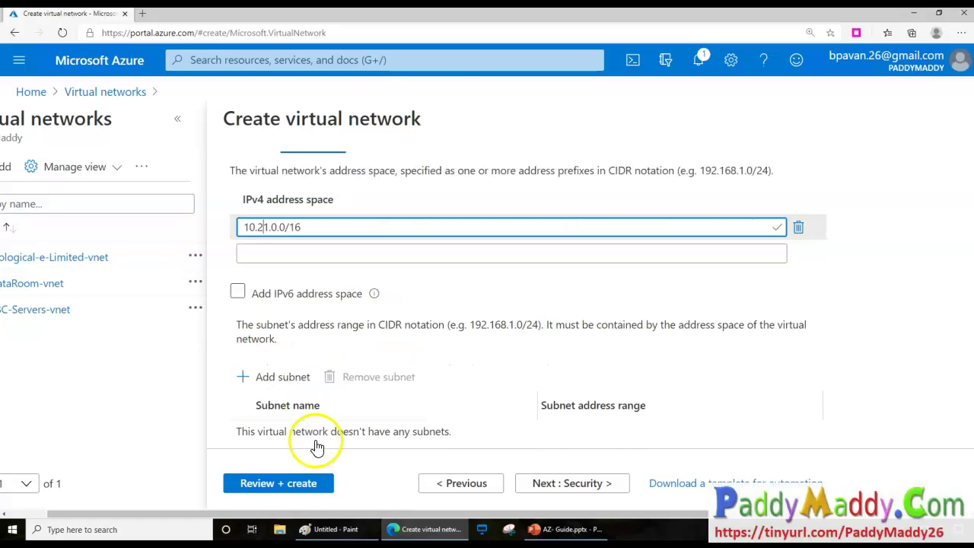
pyautogui.scroll(-1, 263, 424)
pyautogui.click(261, 335)
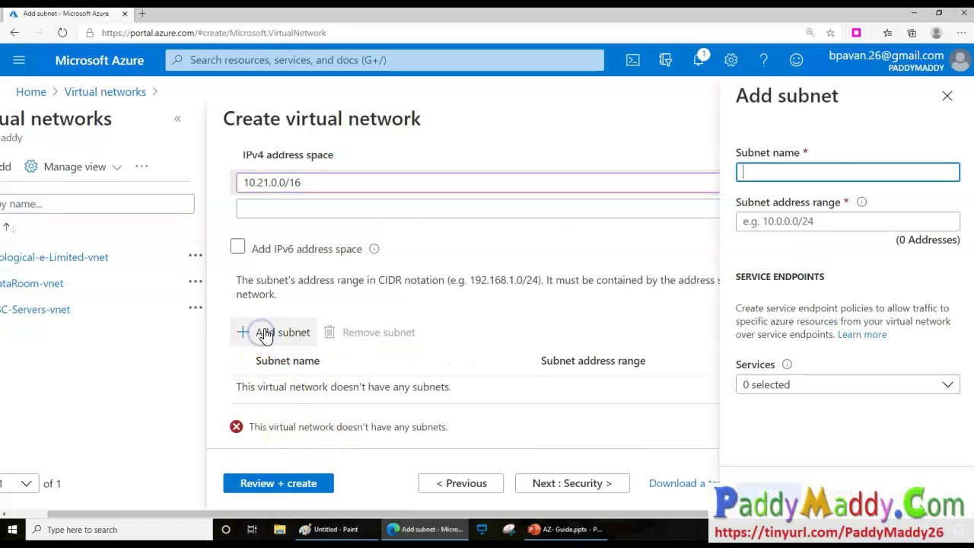
pyautogui.write('ApplicationGatewaySubnet')
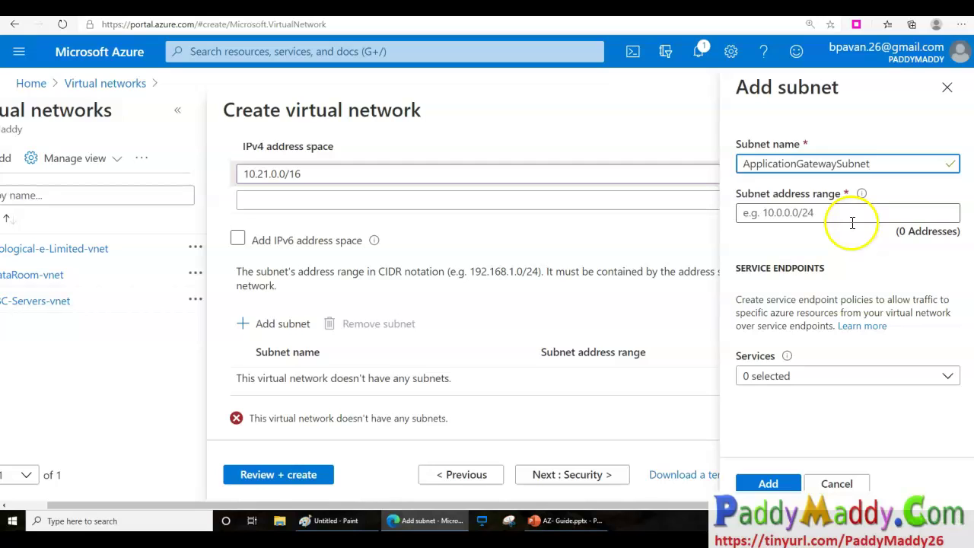
pyautogui.click(853, 222)
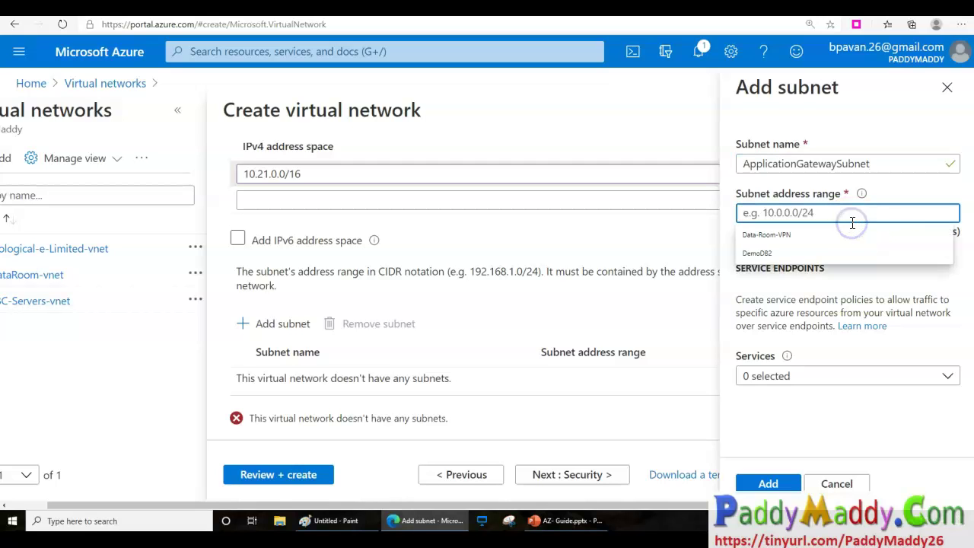
pyautogui.write('10.21.0.0/24')
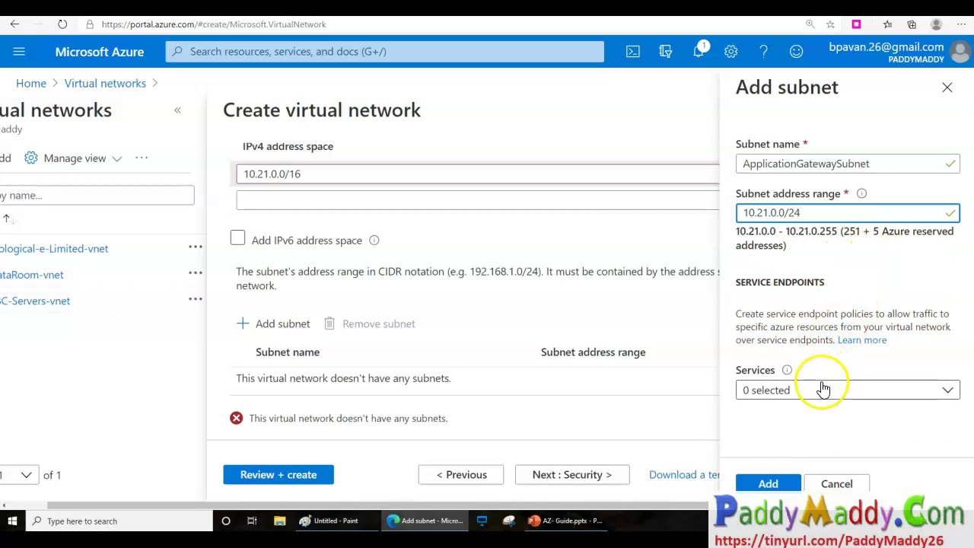
pyautogui.click(767, 489)
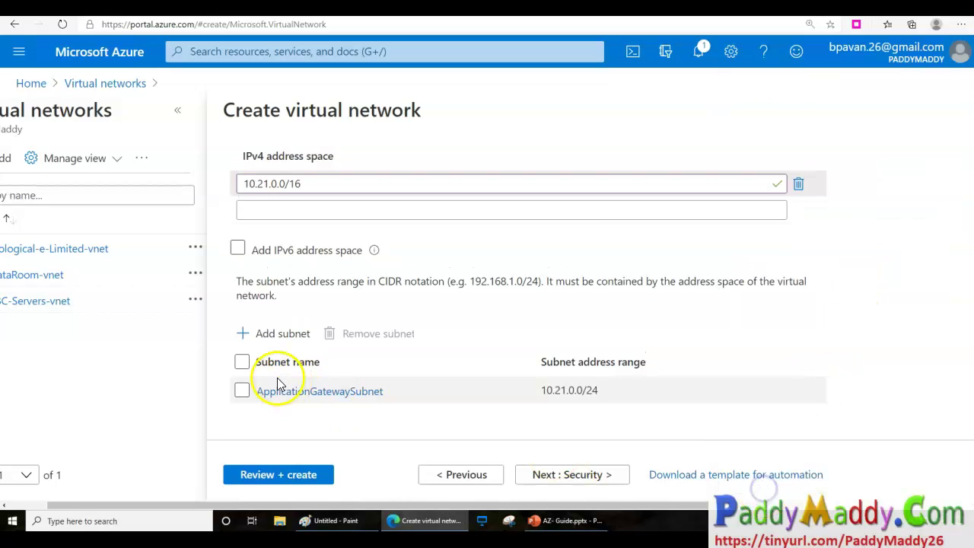
# Add BackendServersSubnet with range 10.21.1.0/24, briefly annotating the subnet entries.
pyautogui.click(264, 336)
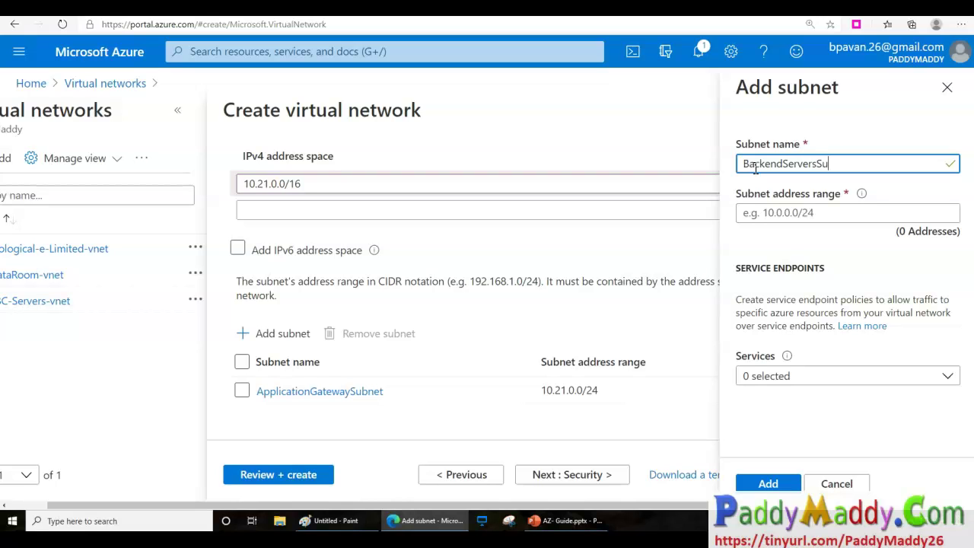
pyautogui.write('t')
pyautogui.press('Tab')
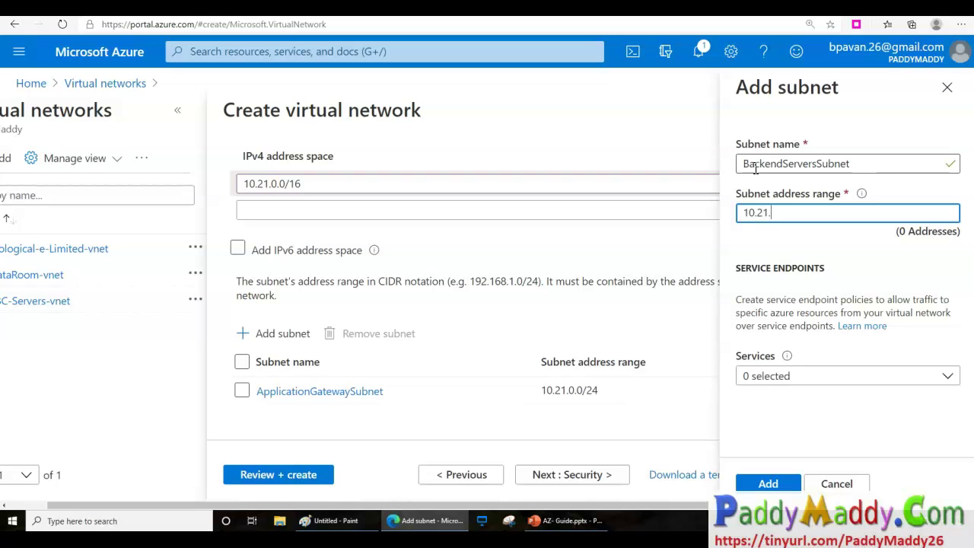
pyautogui.write('10.21.1.')
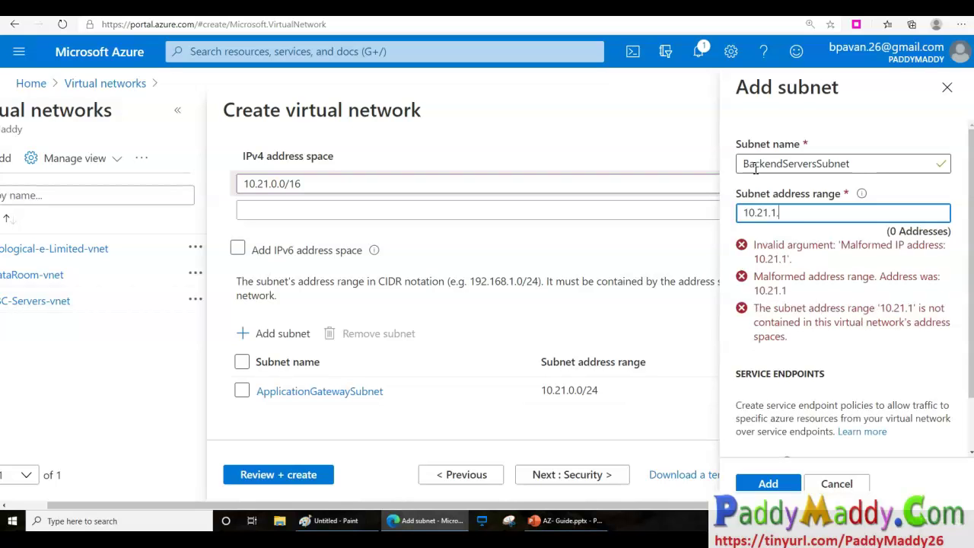
pyautogui.write('0/24')
pyautogui.moveTo(801, 125)
pyautogui.mouseDown()
pyautogui.moveTo(760, 189)
pyautogui.moveTo(846, 189)
pyautogui.moveTo(853, 137)
pyautogui.mouseUp()
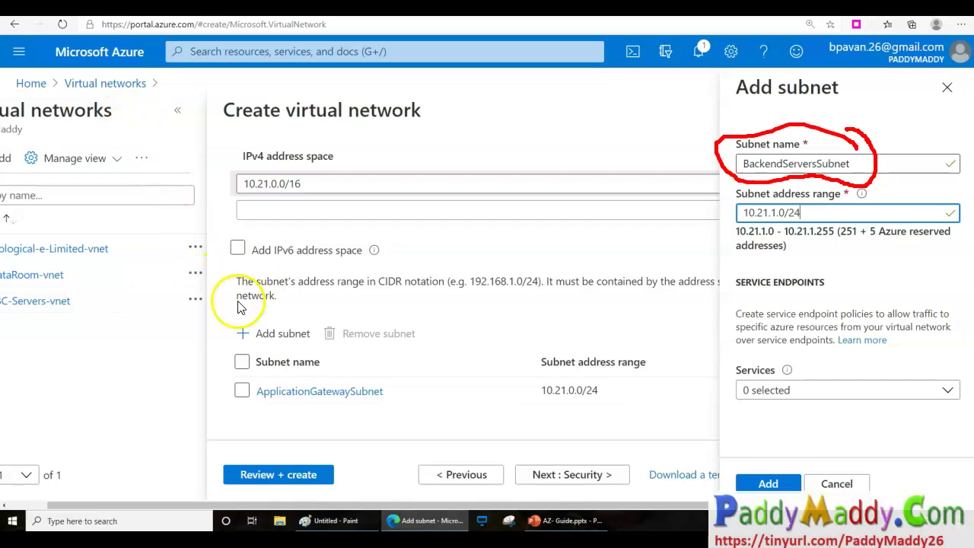
pyautogui.moveTo(361, 417)
pyautogui.mouseDown()
pyautogui.moveTo(388, 418)
pyautogui.moveTo(391, 370)
pyautogui.moveTo(278, 365)
pyautogui.moveTo(243, 405)
pyautogui.moveTo(383, 428)
pyautogui.mouseUp()
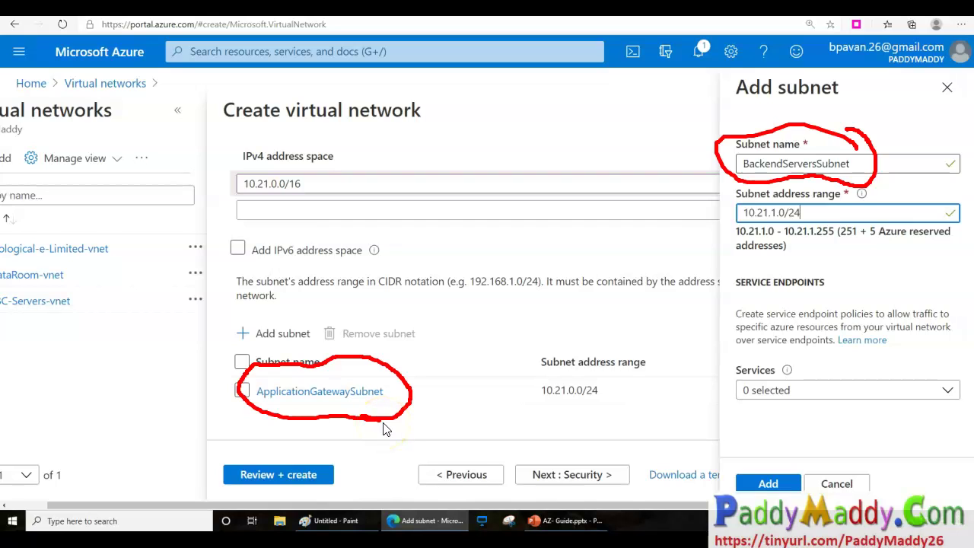
pyautogui.press('Escape')
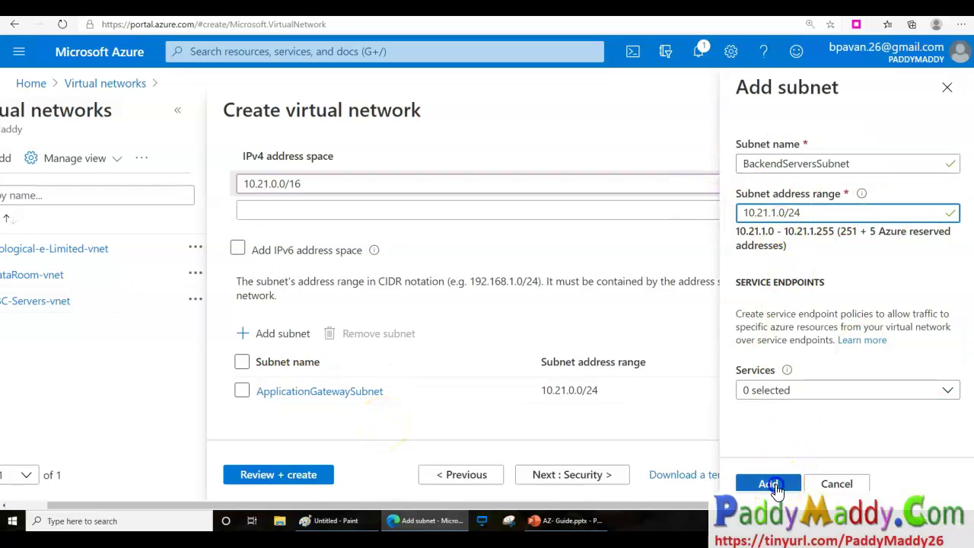
pyautogui.click(769, 484)
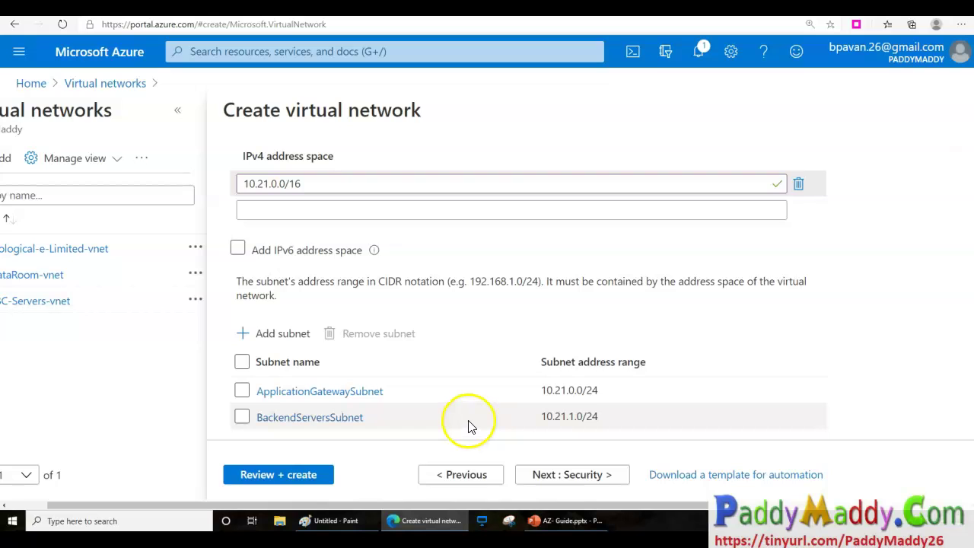
# Pass through Security, Tags and validation, create AzureApplicationGateway-vNET, and return home.
pyautogui.scroll(-1, 457, 404)
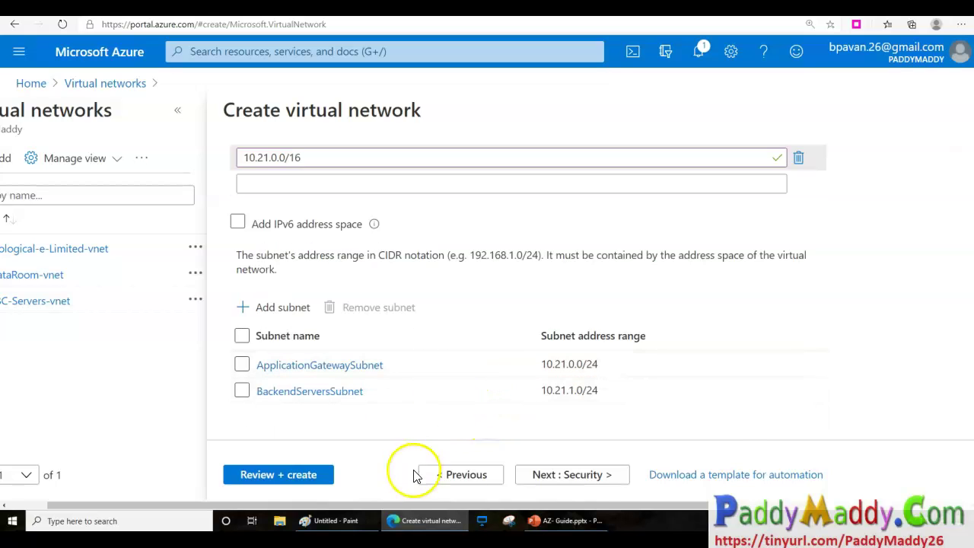
pyautogui.click(561, 474)
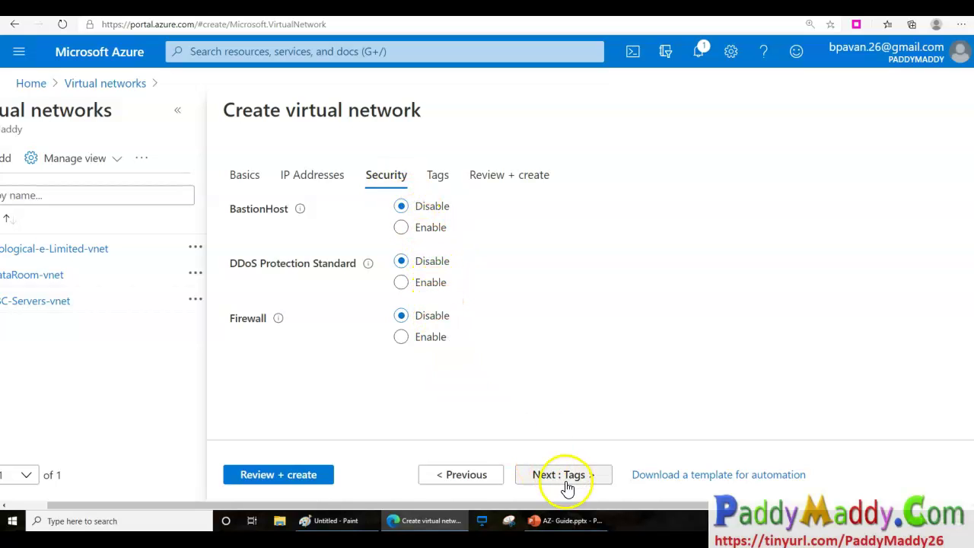
pyautogui.click(564, 475)
pyautogui.click(563, 476)
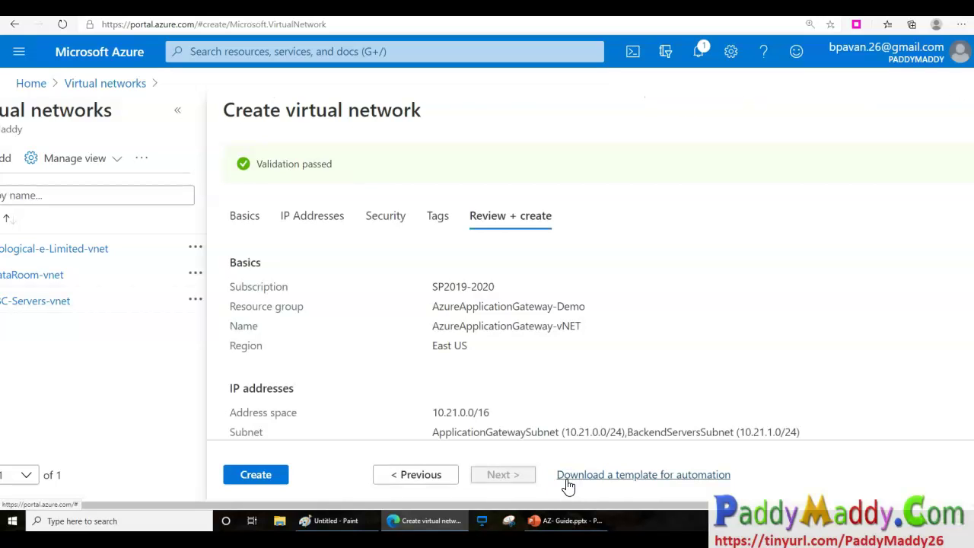
pyautogui.click(279, 481)
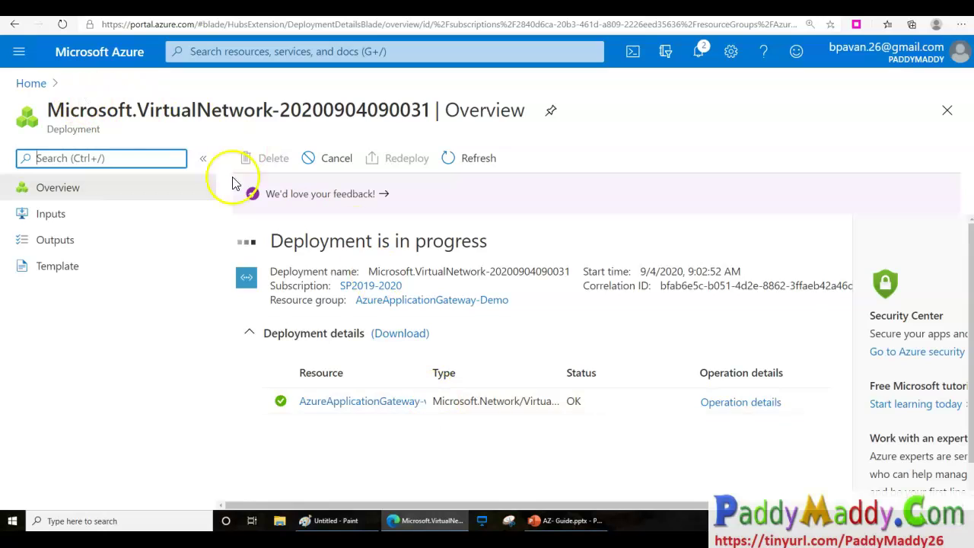
pyautogui.click(93, 58)
# Start a new virtual machine named web-vm01 in resource group AzureApplicationGateway-Demo.
pyautogui.click(457, 176)
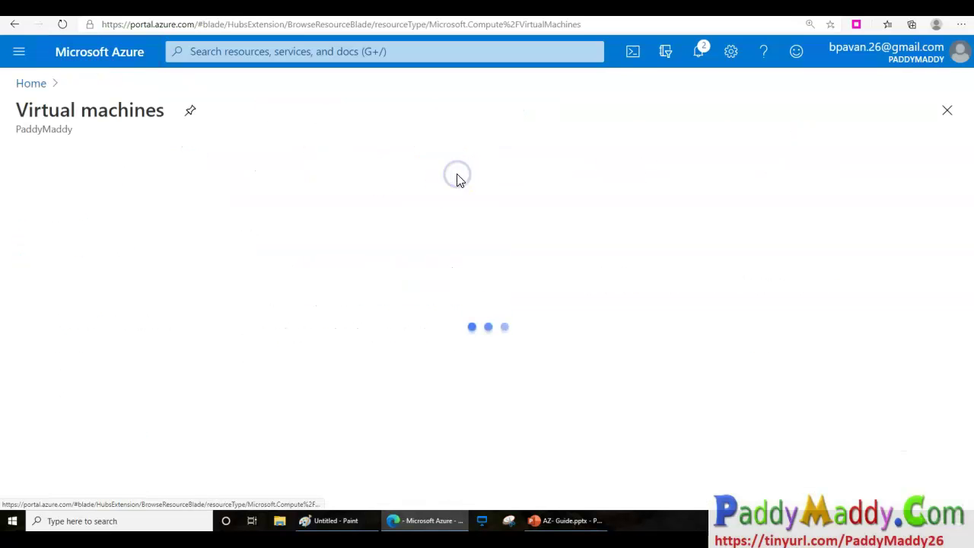
pyautogui.click(61, 159)
pyautogui.click(54, 187)
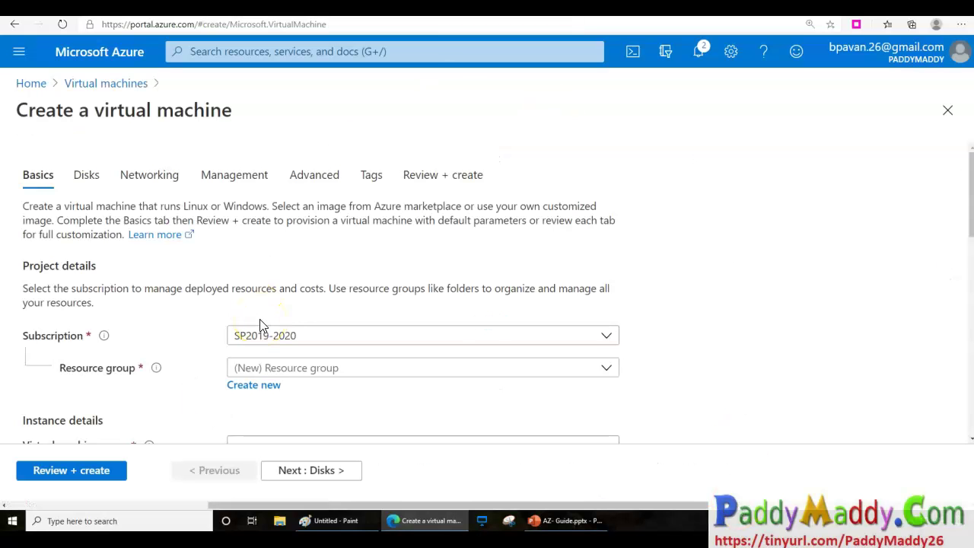
pyautogui.click(268, 370)
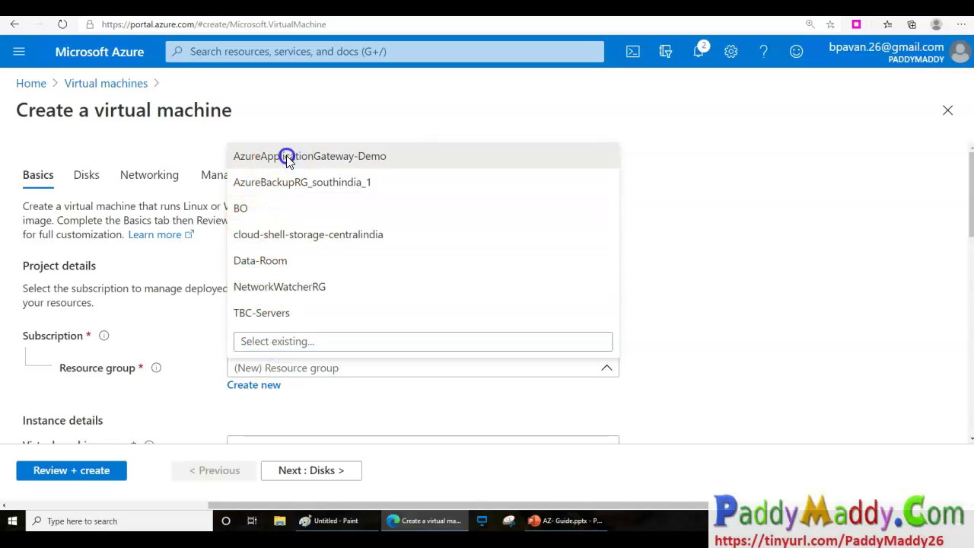
pyautogui.click(283, 157)
pyautogui.scroll(-3, 365, 441)
pyautogui.click(258, 308)
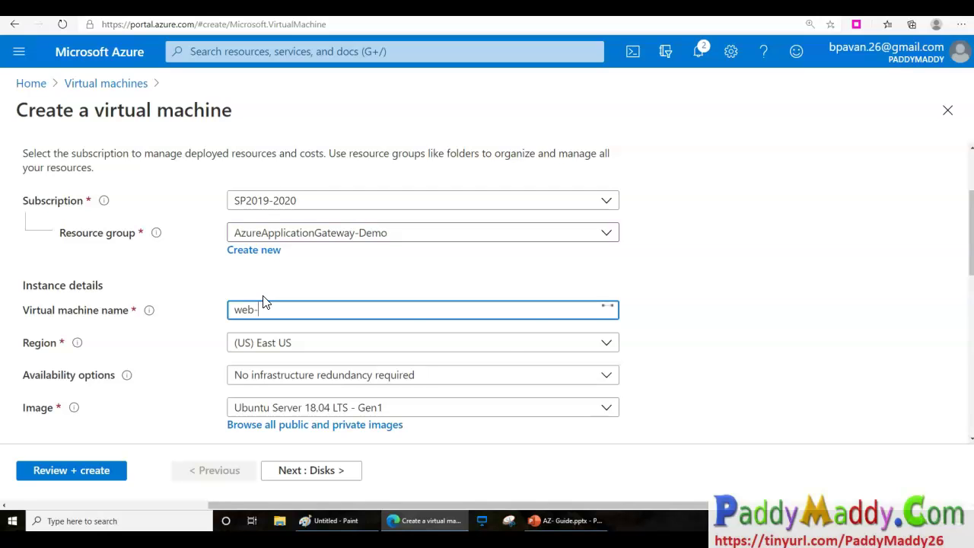
pyautogui.write('web-vm01')
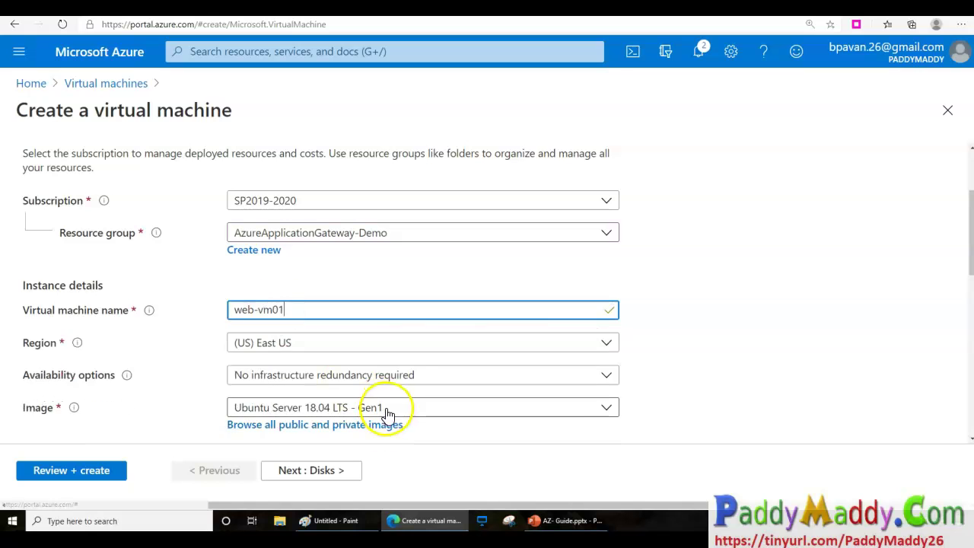
pyautogui.scroll(-3, 387, 413)
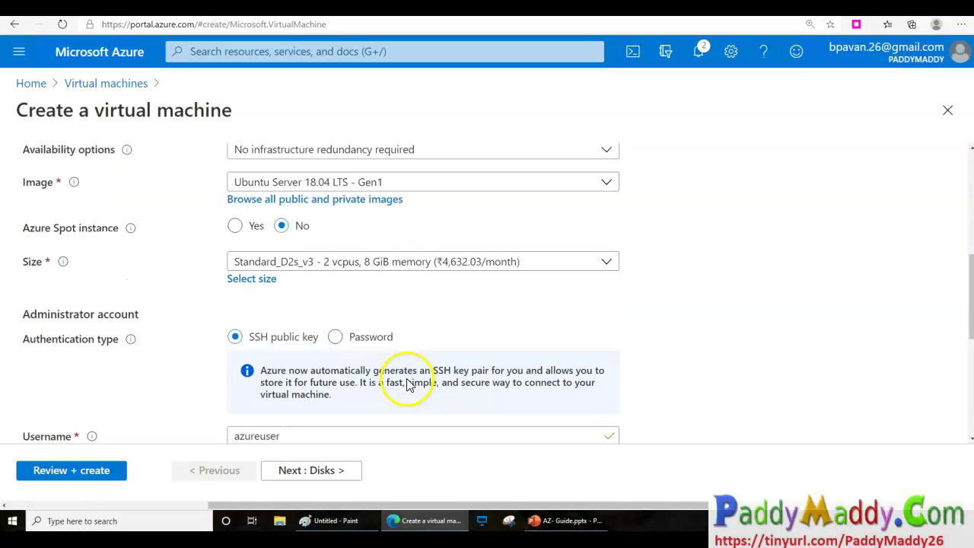
# Choose Windows Server 2019 Datacenter, claim the existing Windows Server licence, and go to Disks.
pyautogui.click(342, 182)
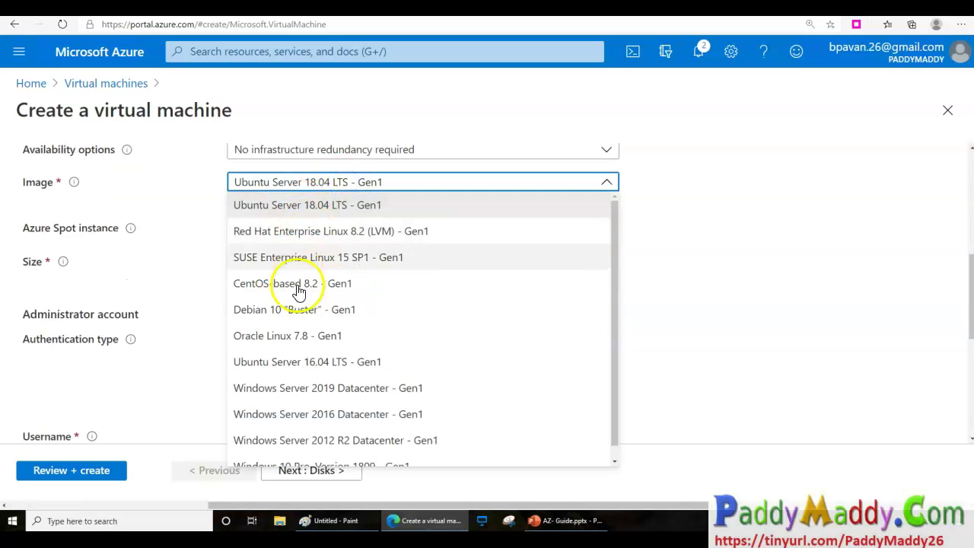
pyautogui.scroll(-1, 361, 448)
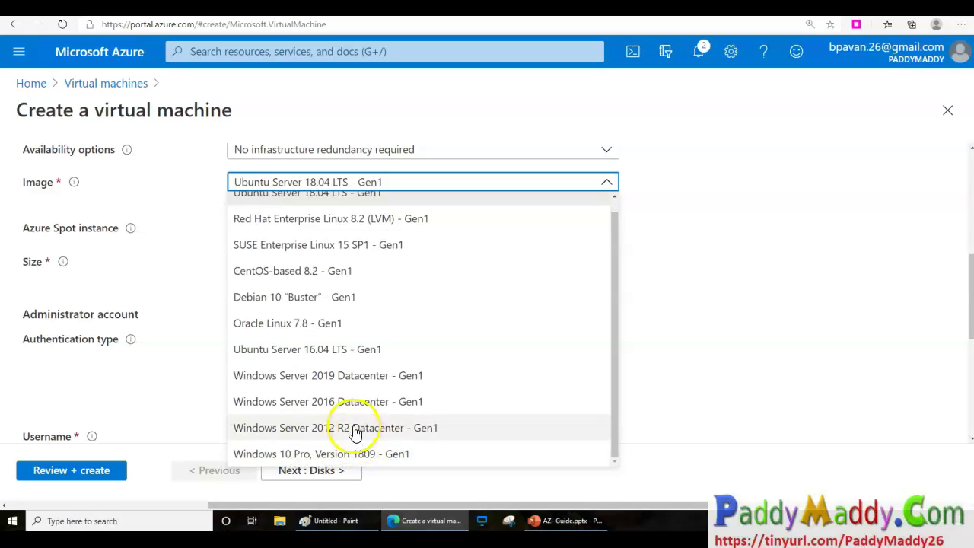
pyautogui.click(343, 376)
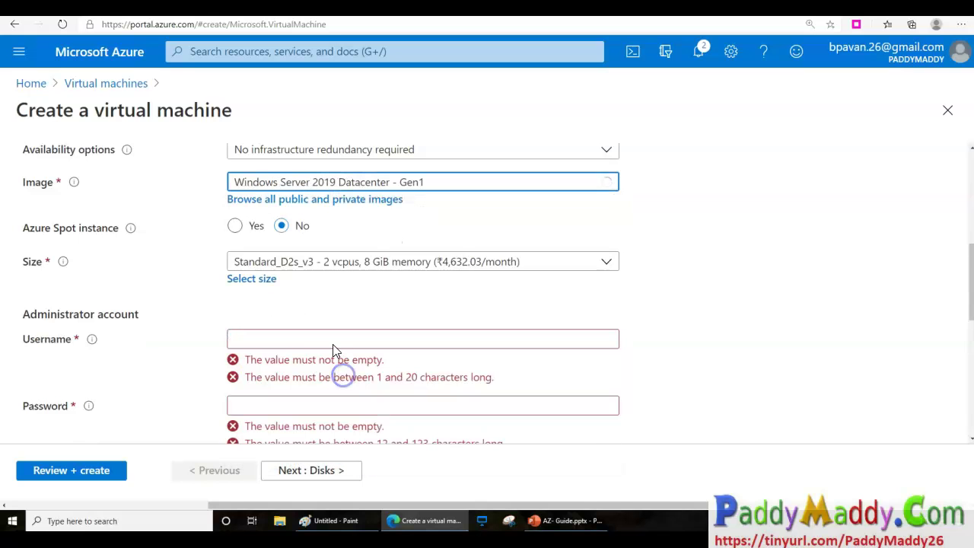
pyautogui.click(293, 339)
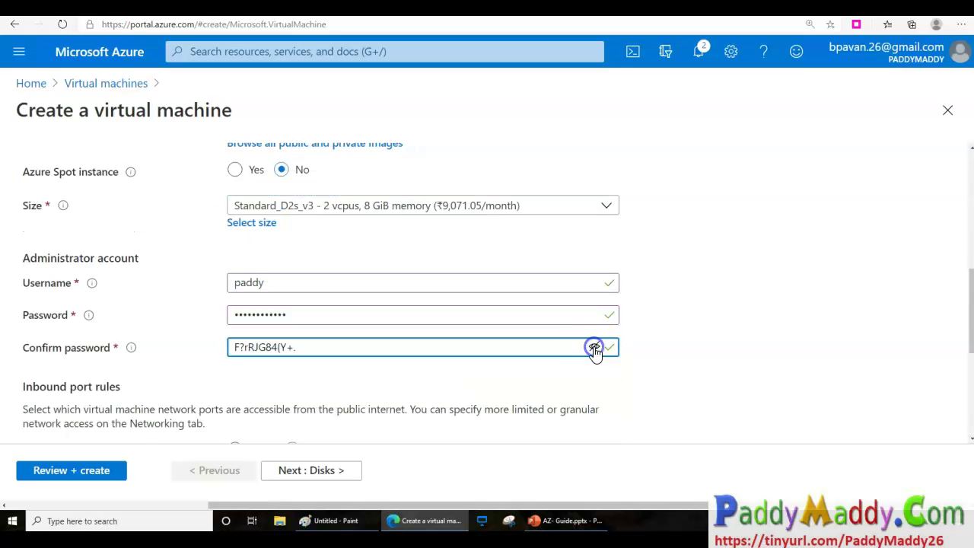
pyautogui.scroll(-4, 446, 429)
pyautogui.scroll(-1, 335, 402)
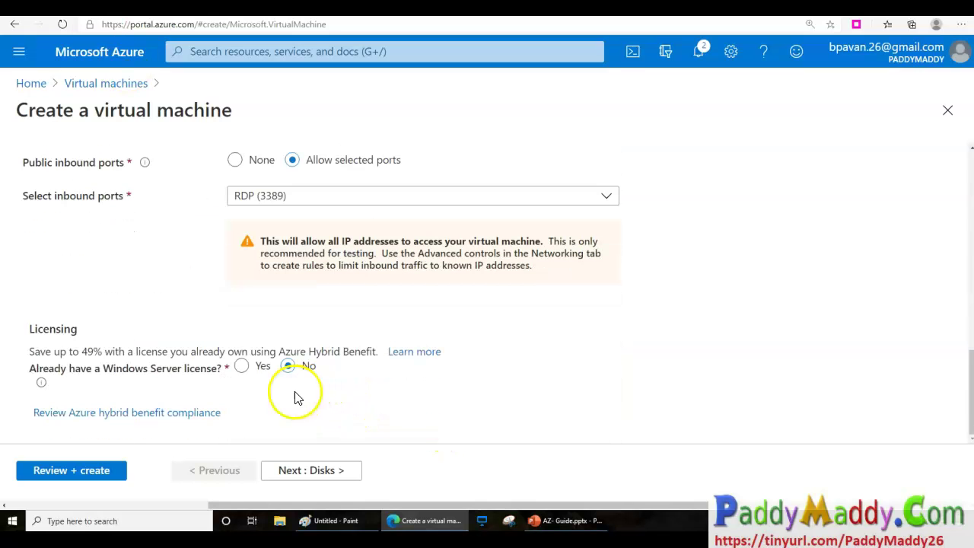
pyautogui.click(241, 366)
pyautogui.click(36, 418)
pyautogui.click(333, 472)
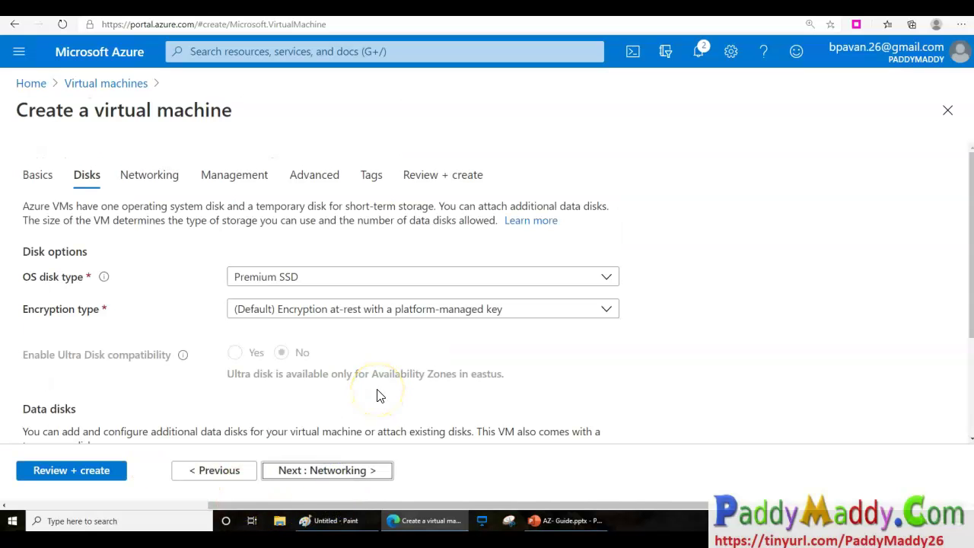
# On Networking, keep the new web-vm01-ip public IP and select BackendServersSubnet.
pyautogui.click(339, 471)
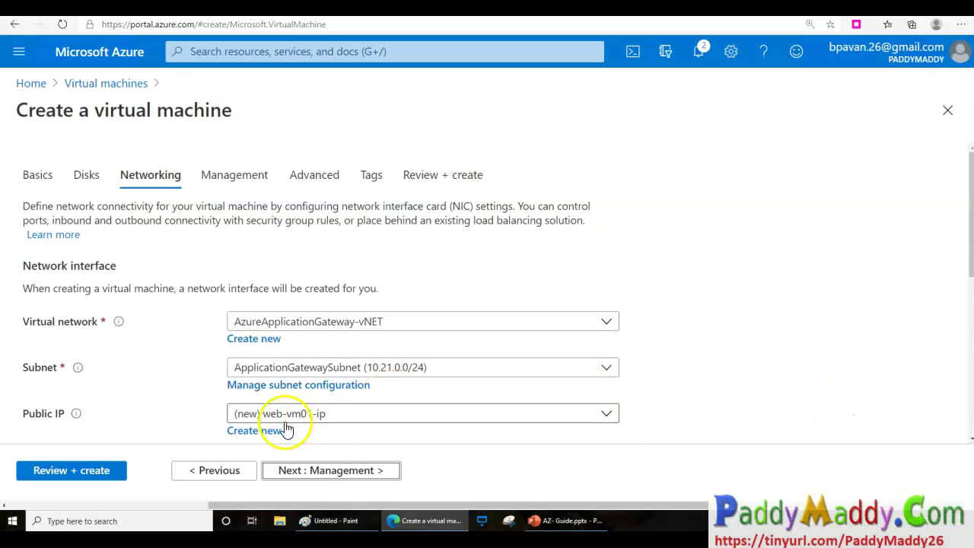
pyautogui.scroll(-1, 321, 428)
pyautogui.click(323, 329)
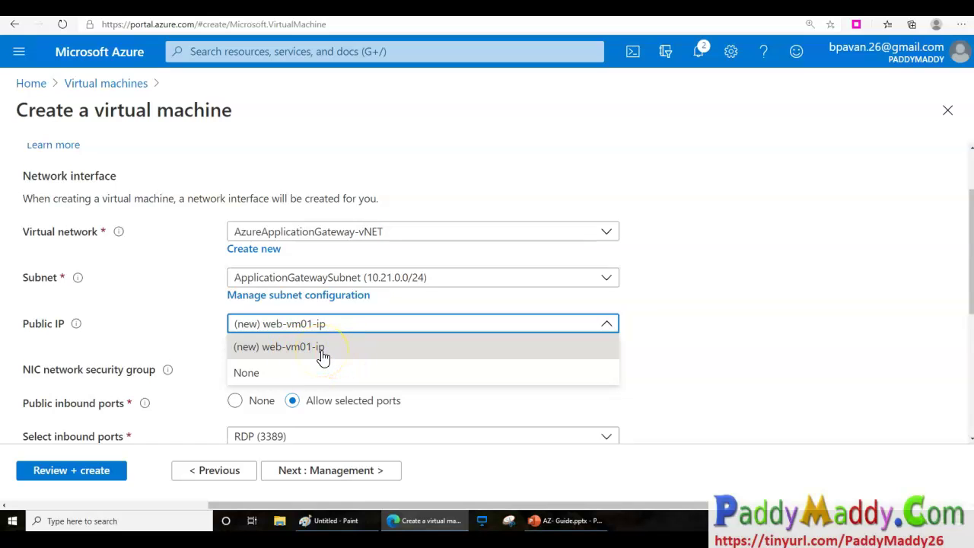
pyautogui.click(323, 355)
pyautogui.click(320, 277)
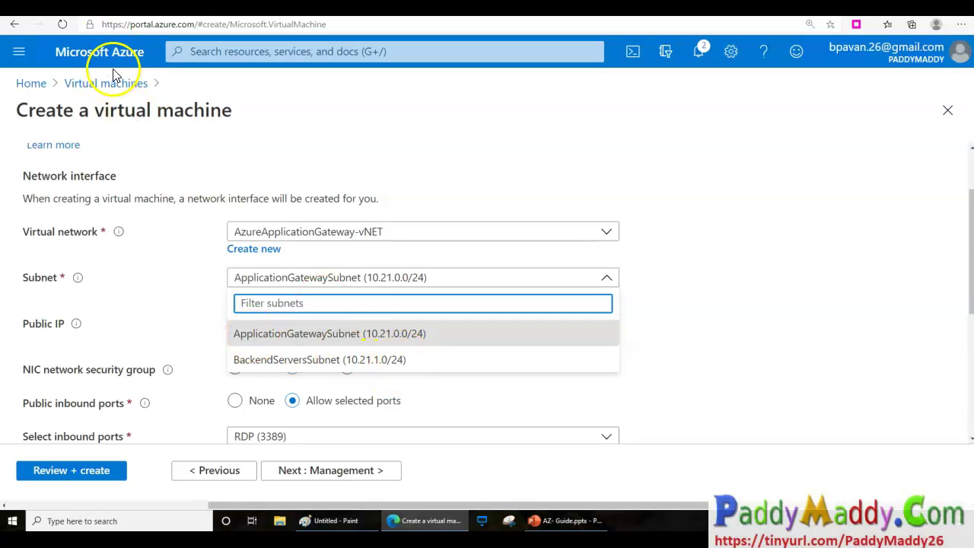
pyautogui.moveTo(410, 362); pyautogui.dragTo(472, 363)
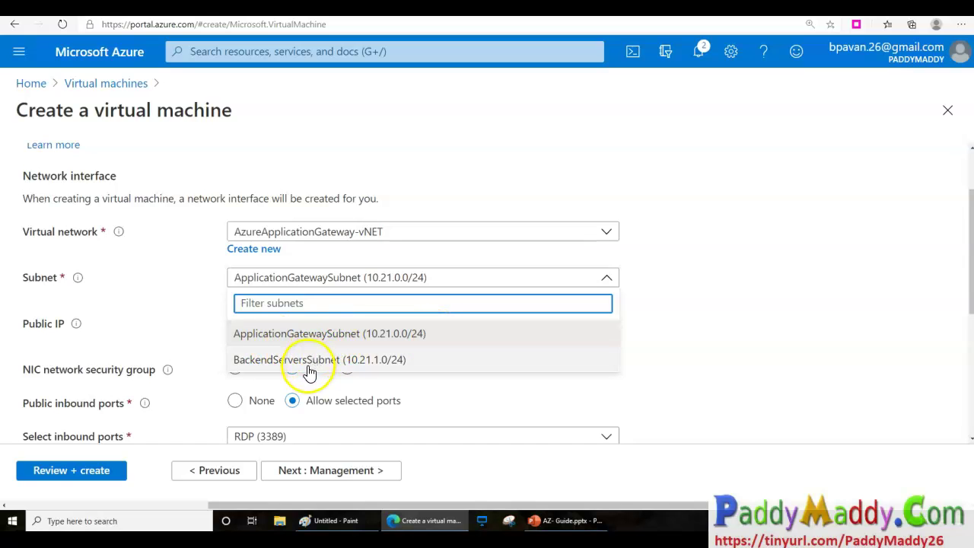
pyautogui.click(273, 360)
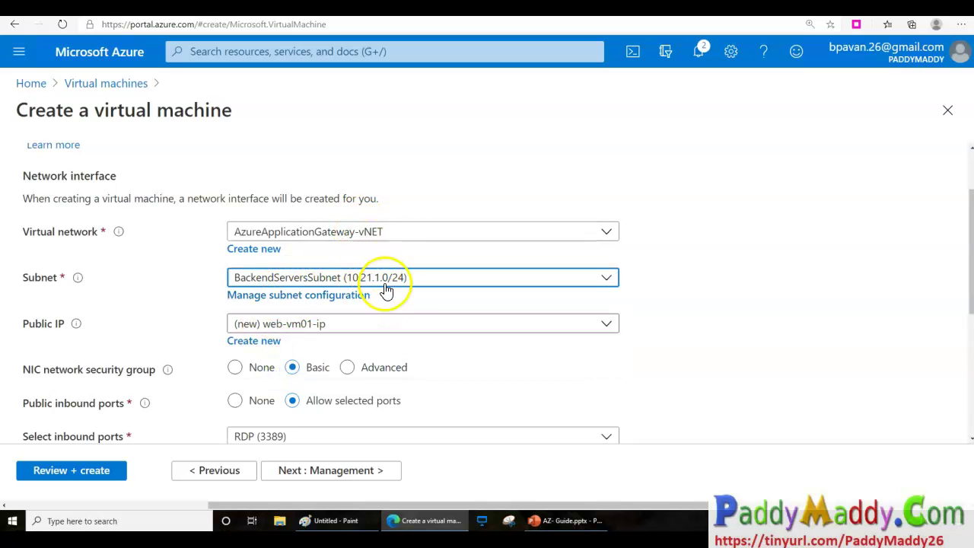
# Advance through Management, Advanced and Tags to the Review + create validation.
pyautogui.scroll(-1, 399, 370)
pyautogui.scroll(-2, 398, 370)
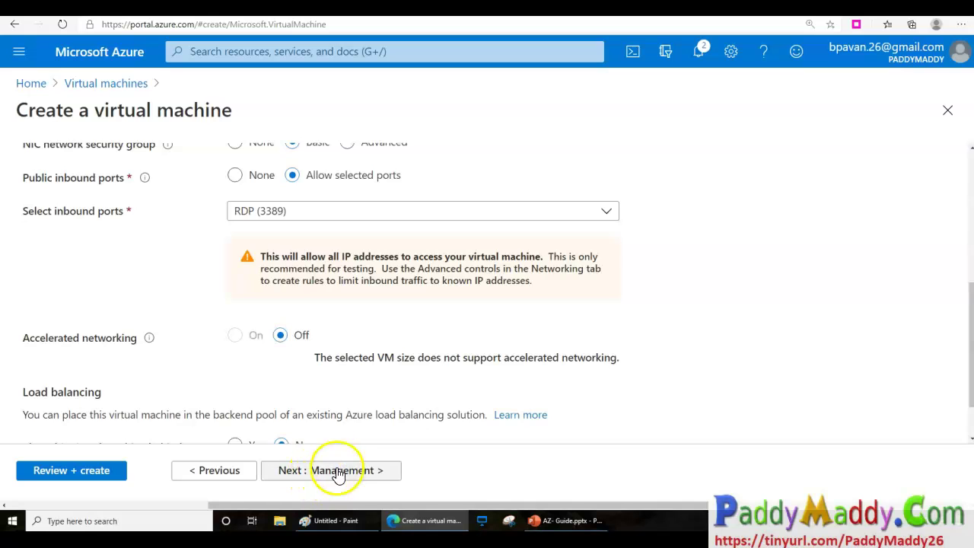
pyautogui.click(320, 473)
pyautogui.click(337, 474)
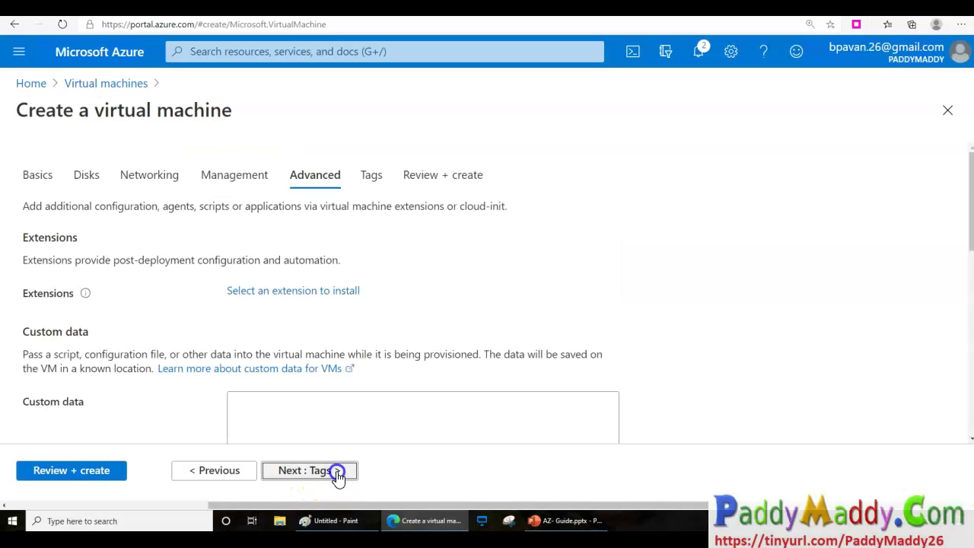
pyautogui.click(337, 474)
pyautogui.click(337, 474)
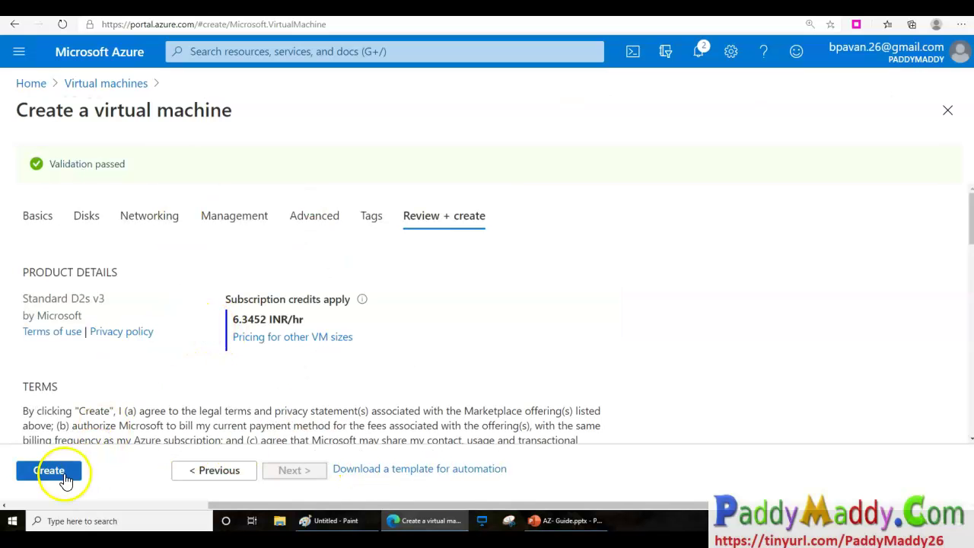
# Create web-vm01, then return home and open the Virtual machines list.
pyautogui.click(64, 469)
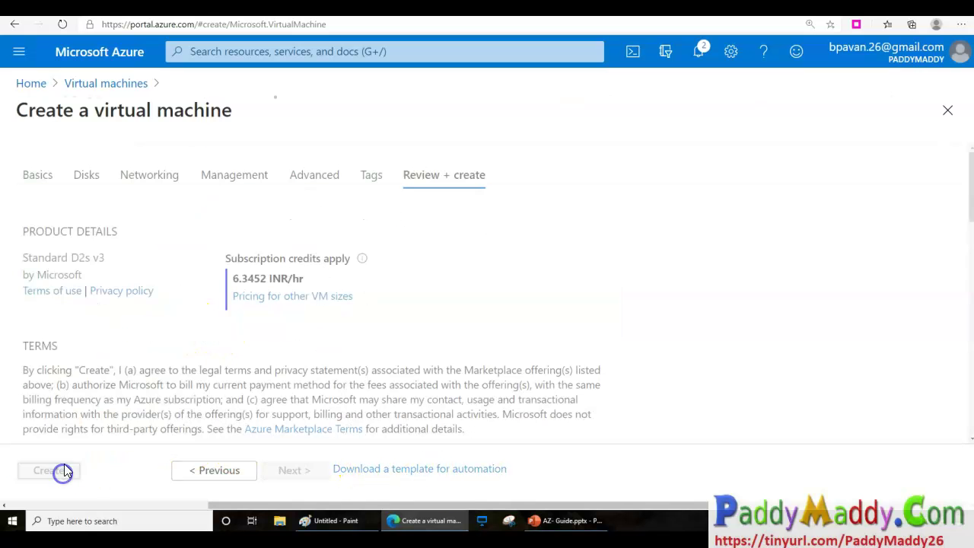
pyautogui.rightClick(87, 58)
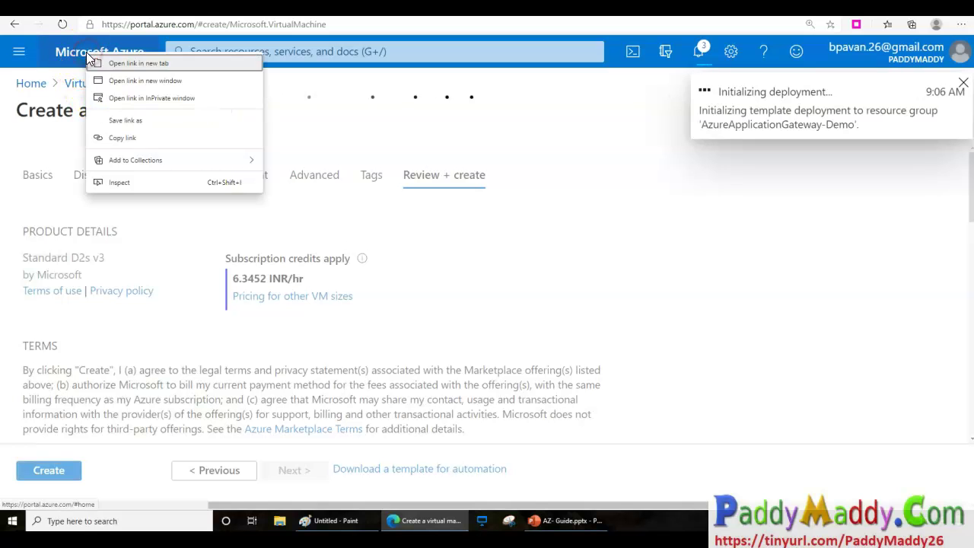
pyautogui.click(770, 275)
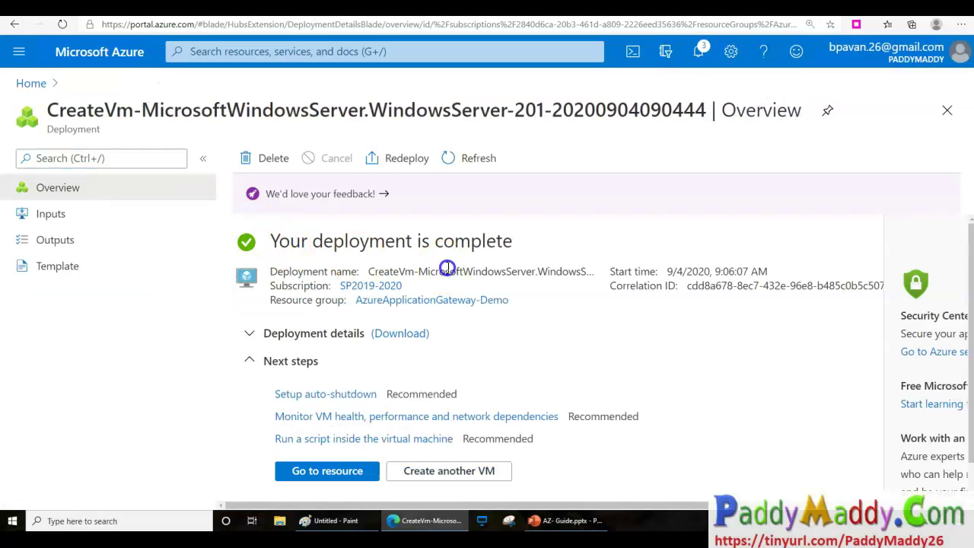
pyautogui.moveTo(407, 242); pyautogui.dragTo(451, 244)
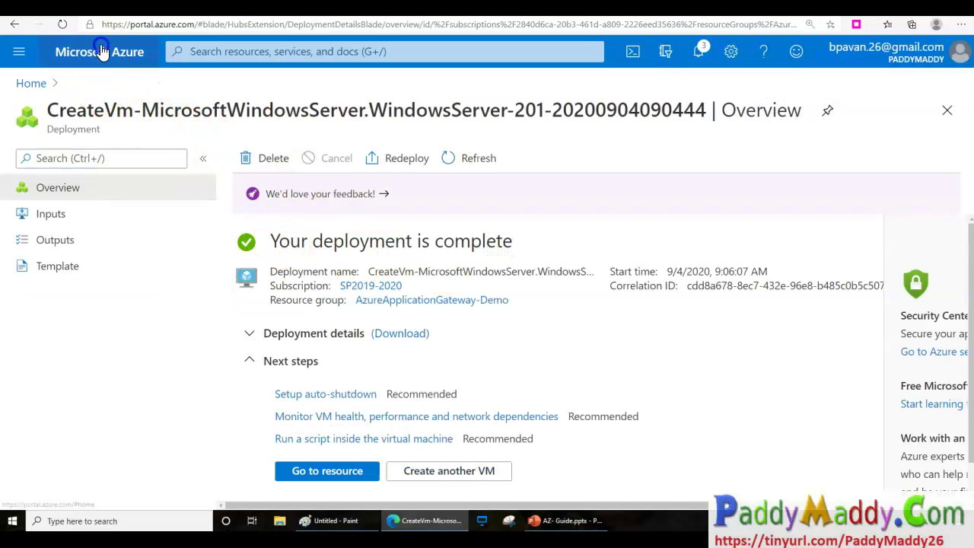
pyautogui.click(100, 50)
pyautogui.click(204, 189)
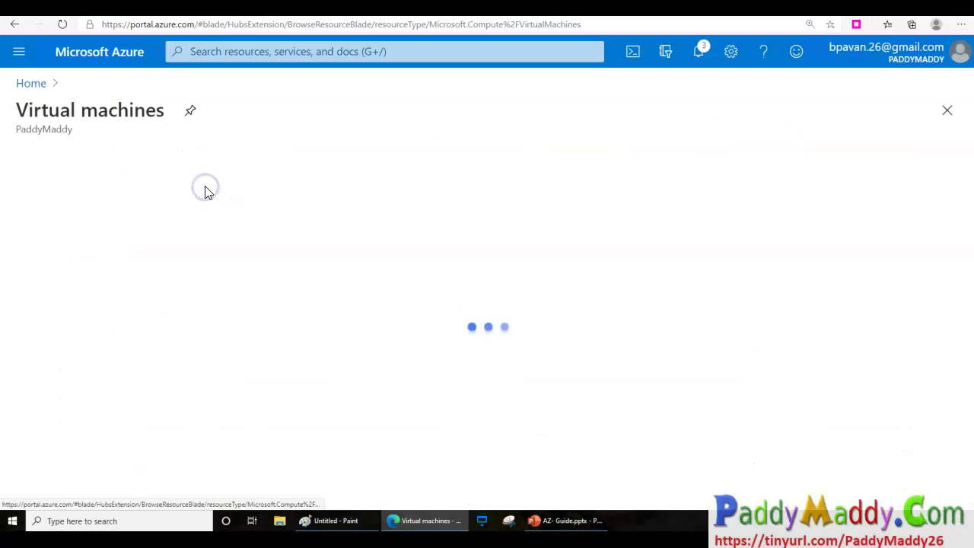
# Start another virtual machine in resource group AzureApplicationGateway-Demo and begin naming it.
pyautogui.click(55, 159)
pyautogui.click(62, 191)
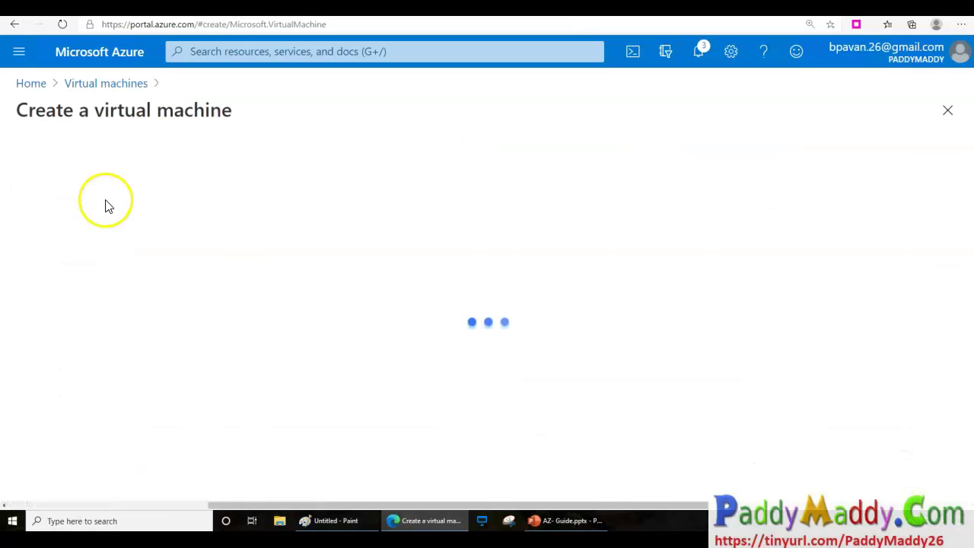
pyautogui.click(312, 359)
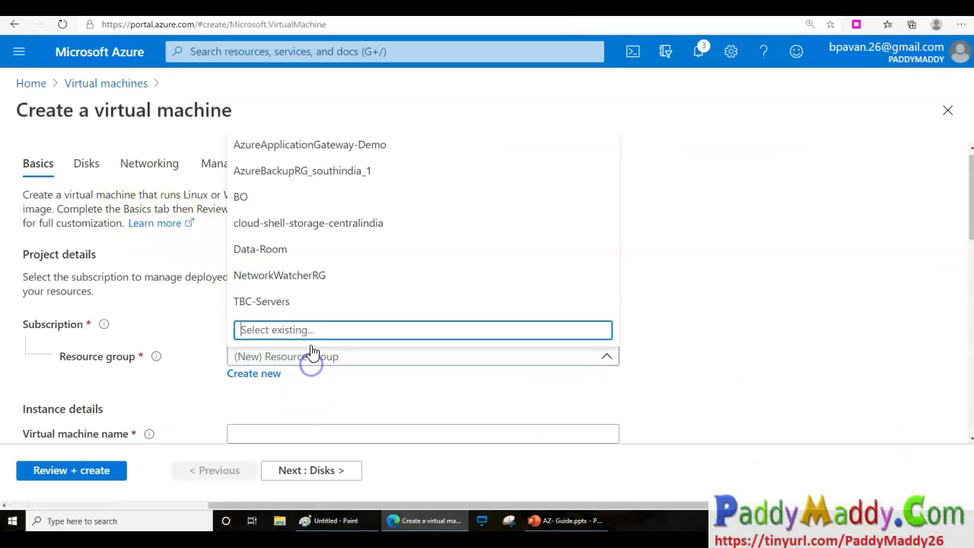
pyautogui.click(322, 145)
pyautogui.scroll(-2, 308, 401)
pyautogui.click(265, 296)
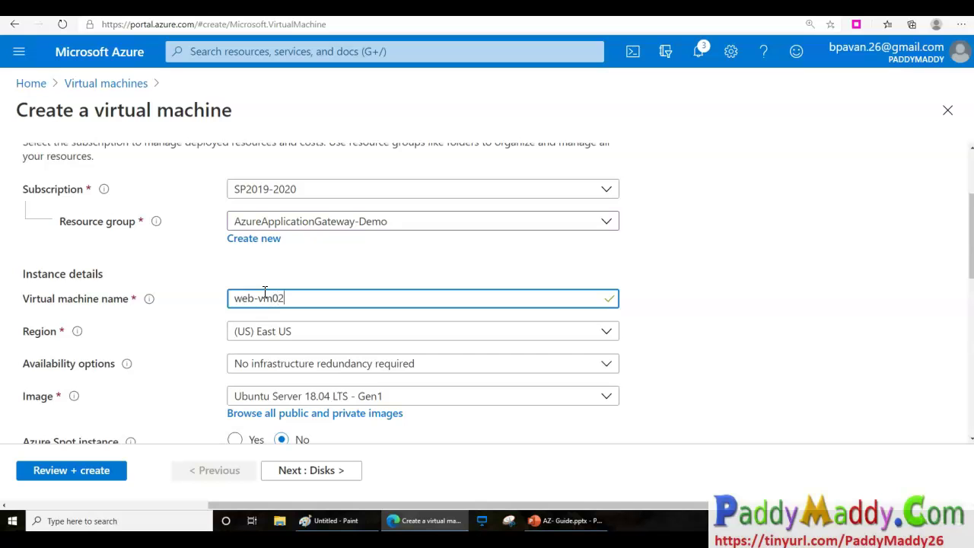
# Select the Windows Server 2019 Datacenter - Gen1 image and keep the Standard_D2s_v3 size.
pyautogui.scroll(-1, 701, 438)
pyautogui.click(468, 308)
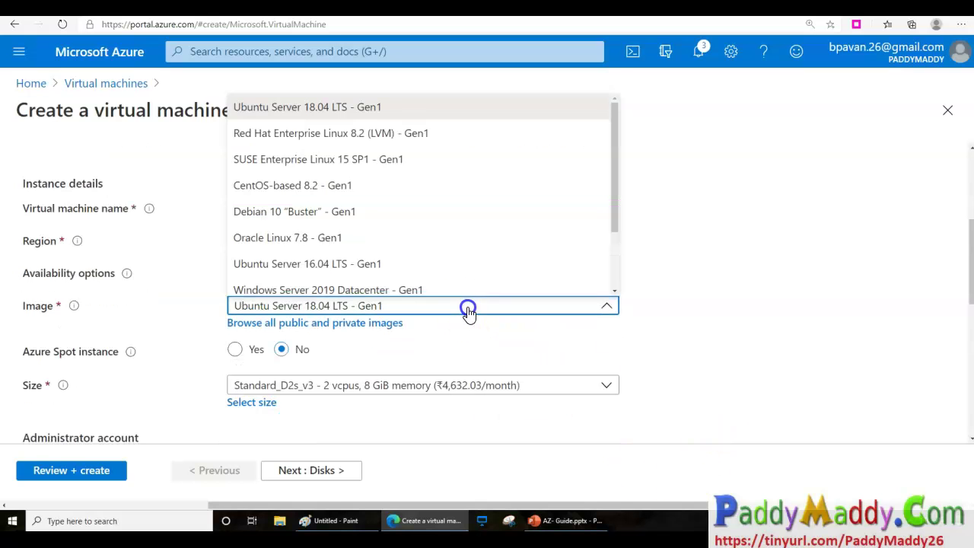
pyautogui.scroll(-2, 449, 284)
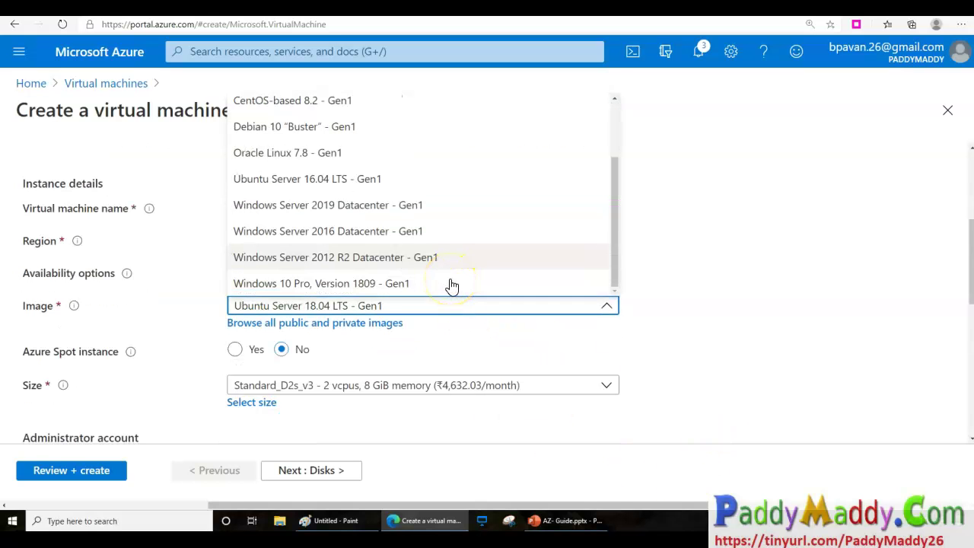
pyautogui.click(455, 257)
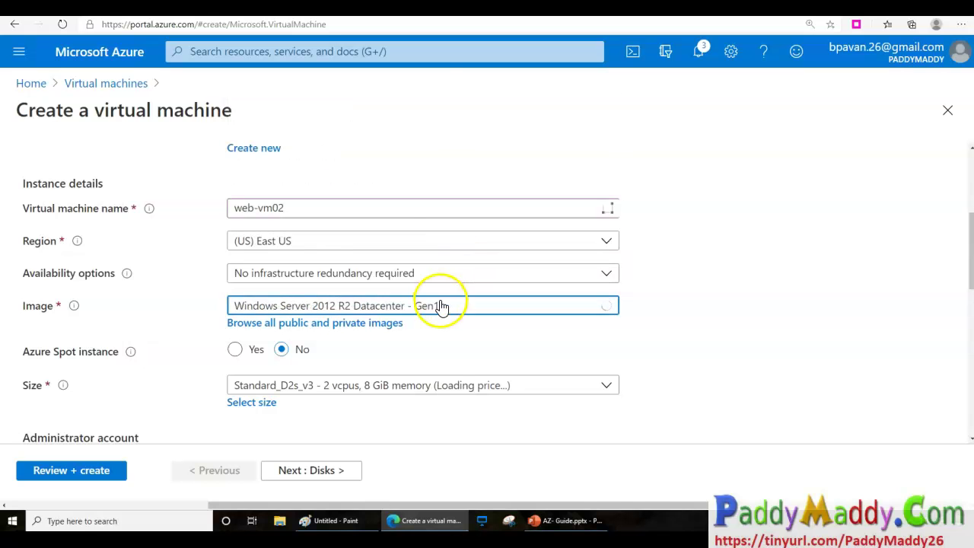
pyautogui.click(442, 306)
pyautogui.click(415, 218)
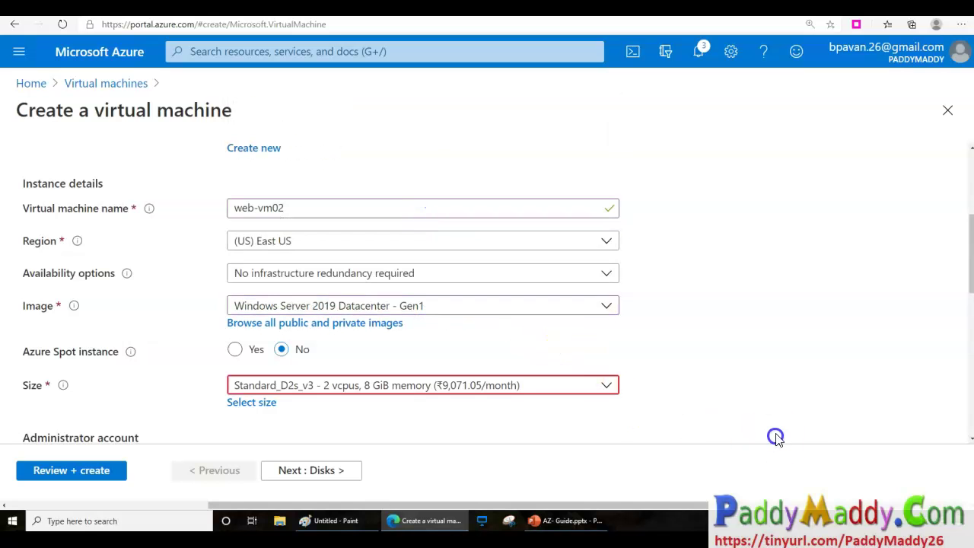
pyautogui.scroll(-1, 776, 438)
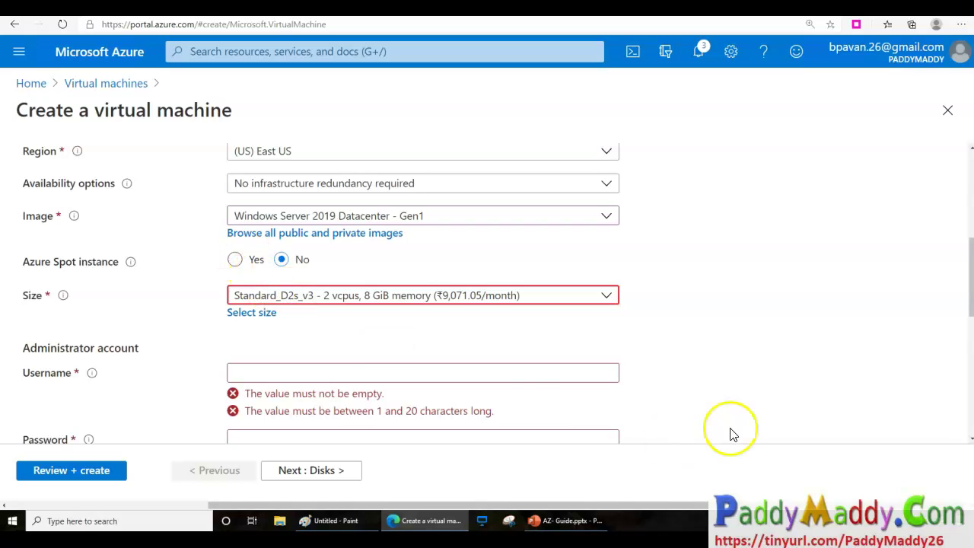
pyautogui.click(463, 373)
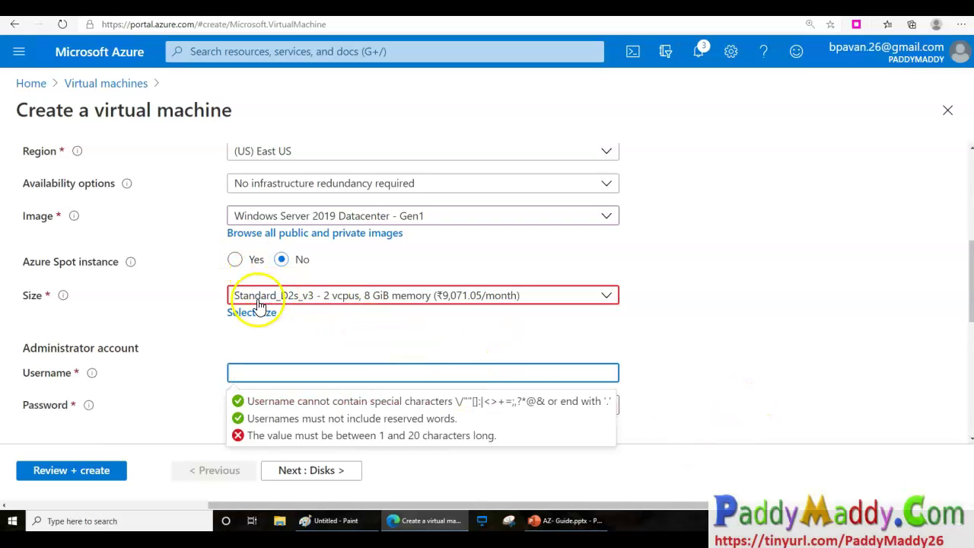
pyautogui.click(324, 302)
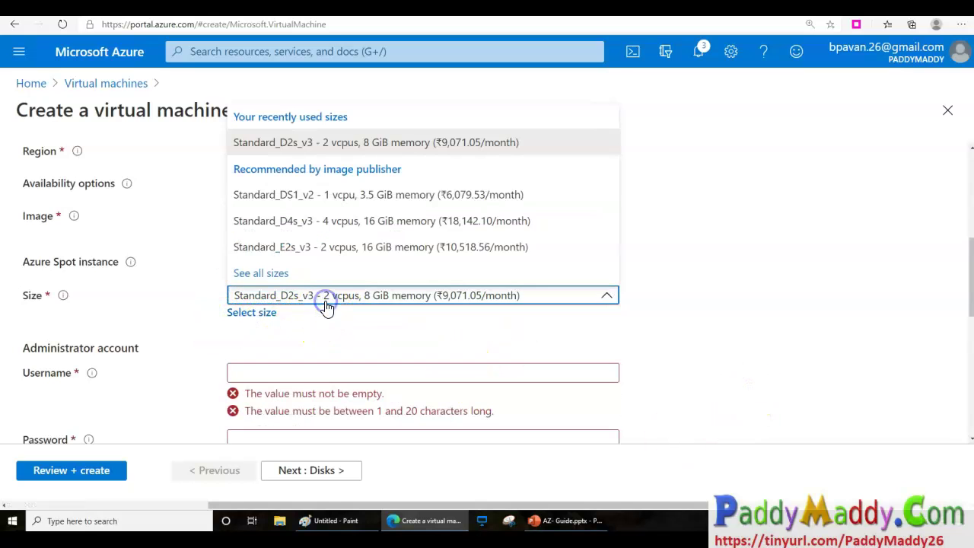
pyautogui.click(338, 143)
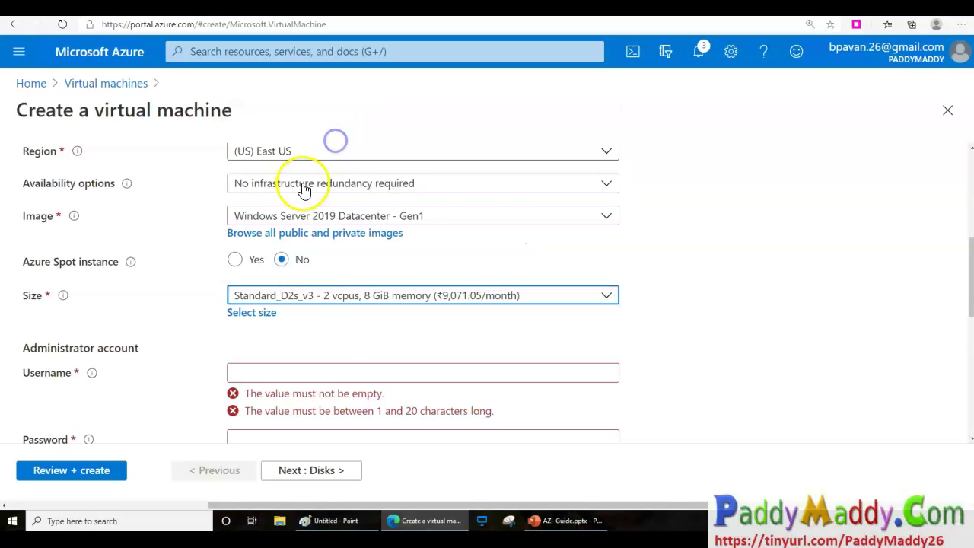
# Enter the administrator username and paste the password and its confirmation.
pyautogui.click(311, 373)
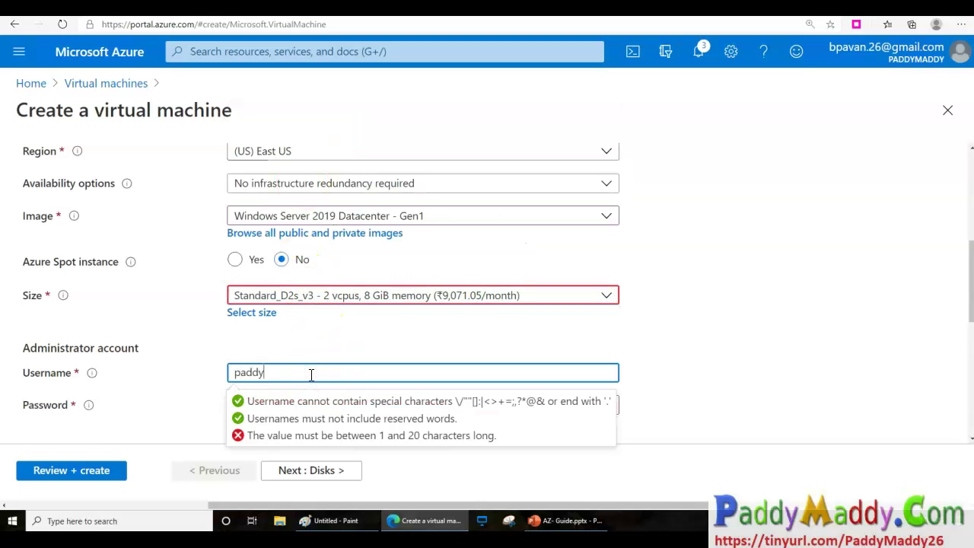
pyautogui.press('Tab')
pyautogui.hotkey('ctrl', 'v')
pyautogui.scroll(-2, 307, 373)
pyautogui.click(288, 333)
pyautogui.hotkey('ctrl', 'v')
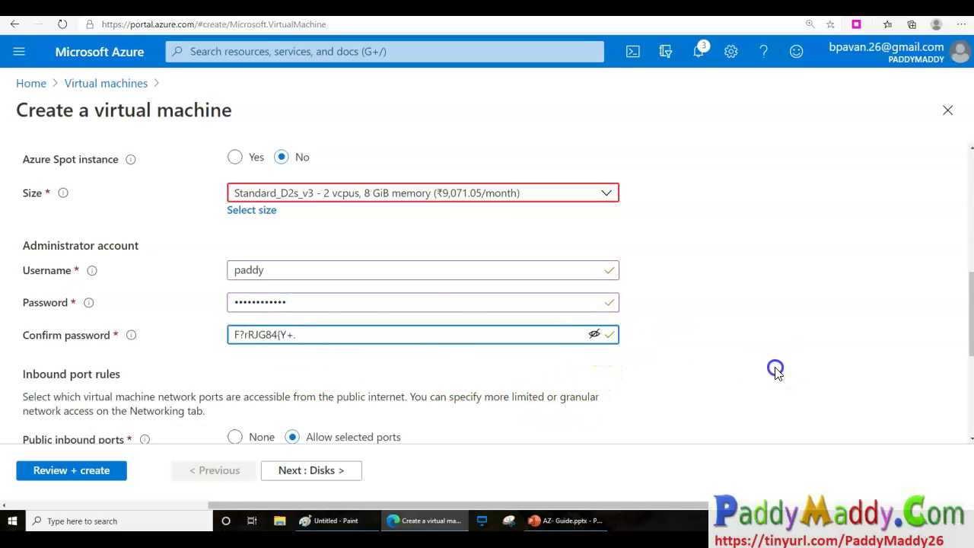
pyautogui.click(776, 371)
# Use the existing Windows Server licence, confirm Hybrid Benefit eligibility, and continue to Disks.
pyautogui.scroll(-2, 754, 380)
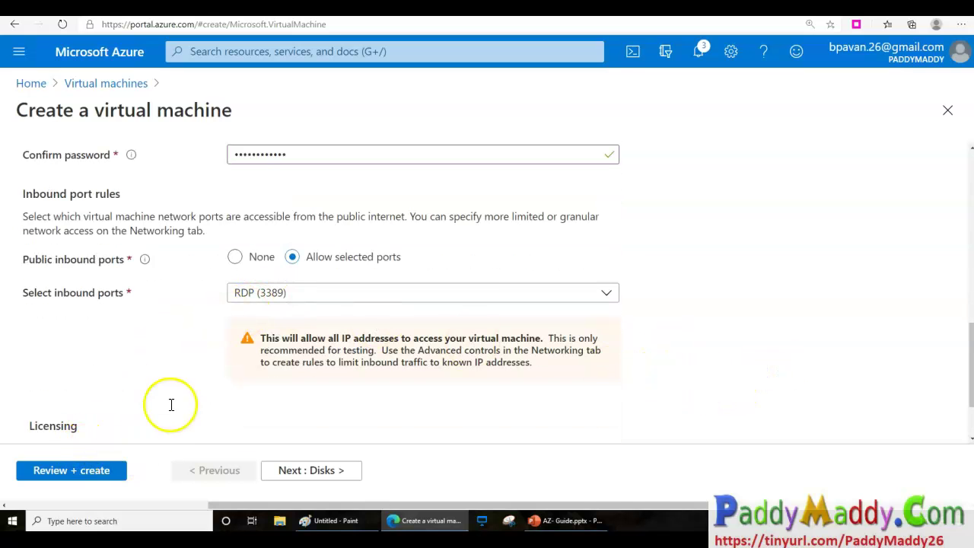
pyautogui.scroll(-1, 171, 404)
pyautogui.click(243, 366)
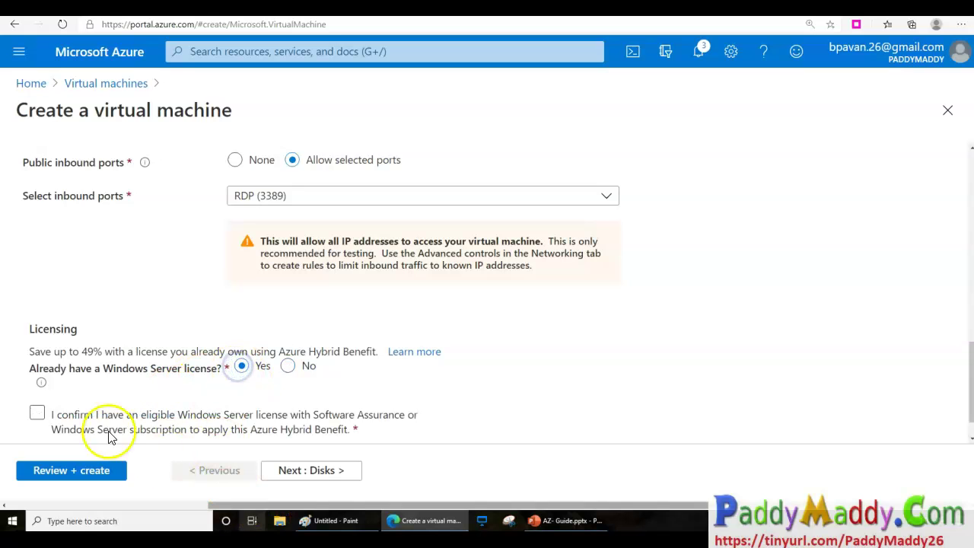
pyautogui.click(36, 413)
pyautogui.click(318, 472)
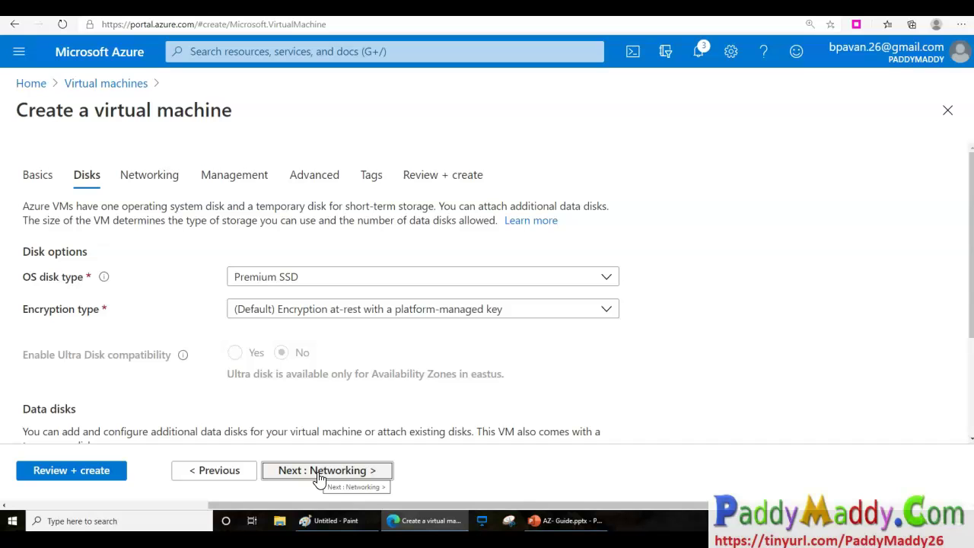
# Return to the Networking settings and place the VM in BackendServersSubnet.
pyautogui.click(381, 472)
pyautogui.click(380, 472)
pyautogui.click(210, 471)
pyautogui.scroll(-3, 244, 358)
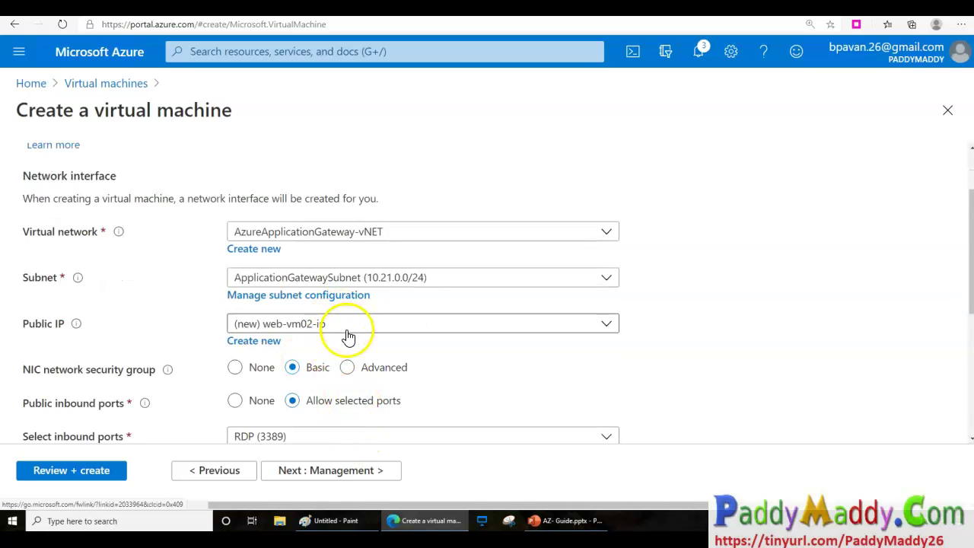
pyautogui.click(335, 277)
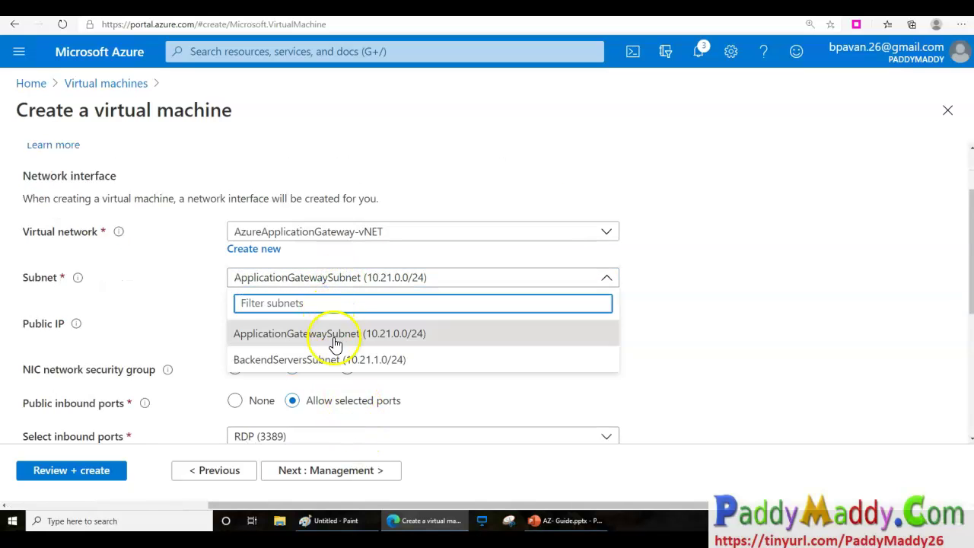
pyautogui.click(319, 363)
pyautogui.scroll(-3, 571, 414)
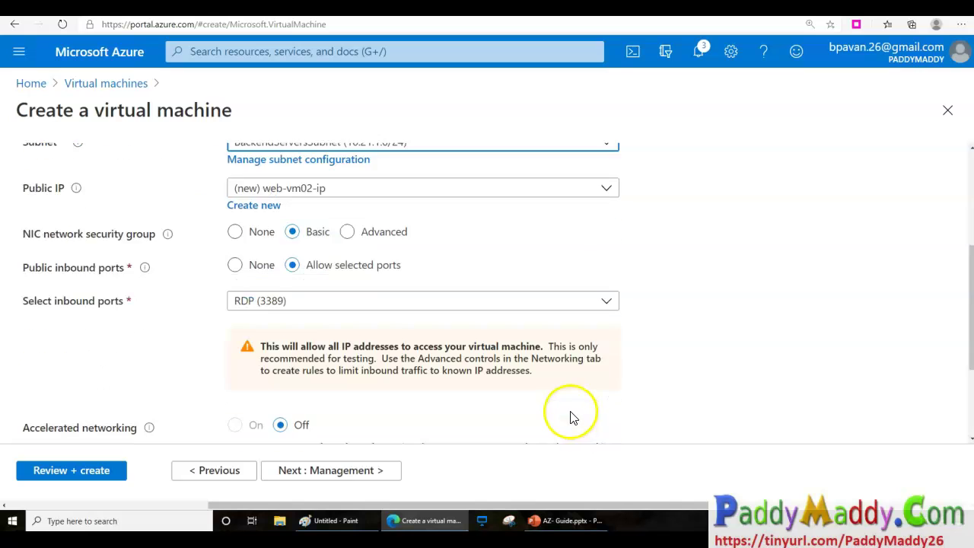
pyautogui.scroll(-1, 412, 426)
# Enable auto-shutdown under Management and advance through Advanced and Tags to Review + create.
pyautogui.click(358, 472)
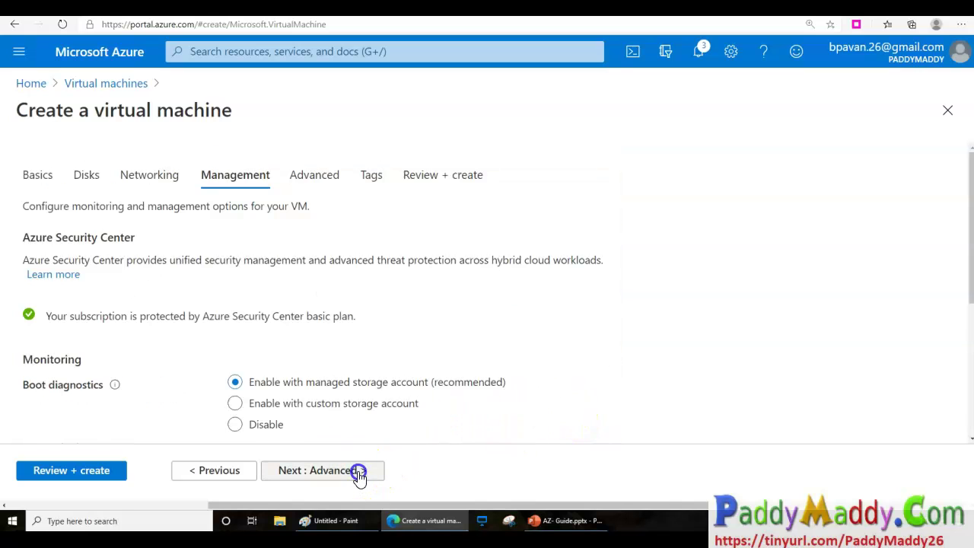
pyautogui.scroll(-3, 352, 381)
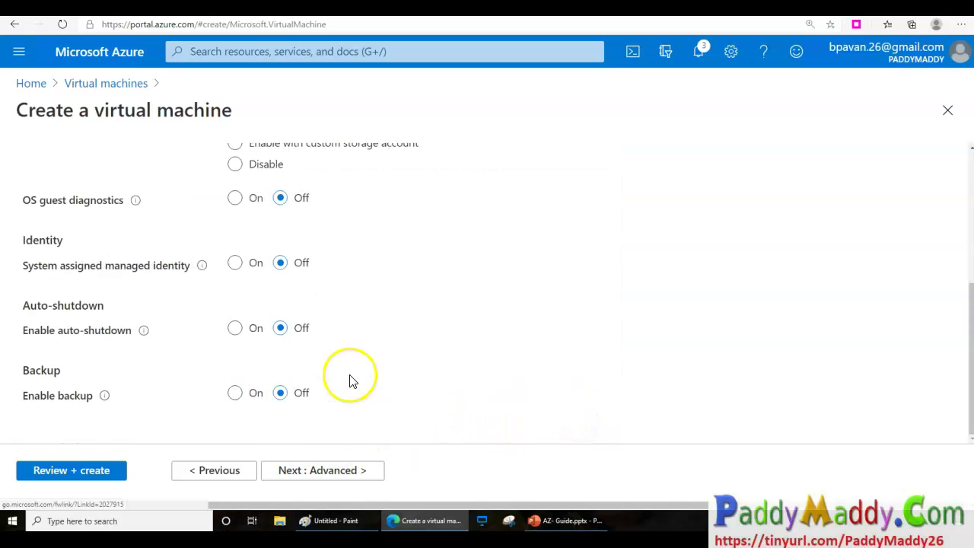
pyautogui.click(251, 332)
pyautogui.click(340, 470)
pyautogui.click(340, 471)
pyautogui.click(341, 471)
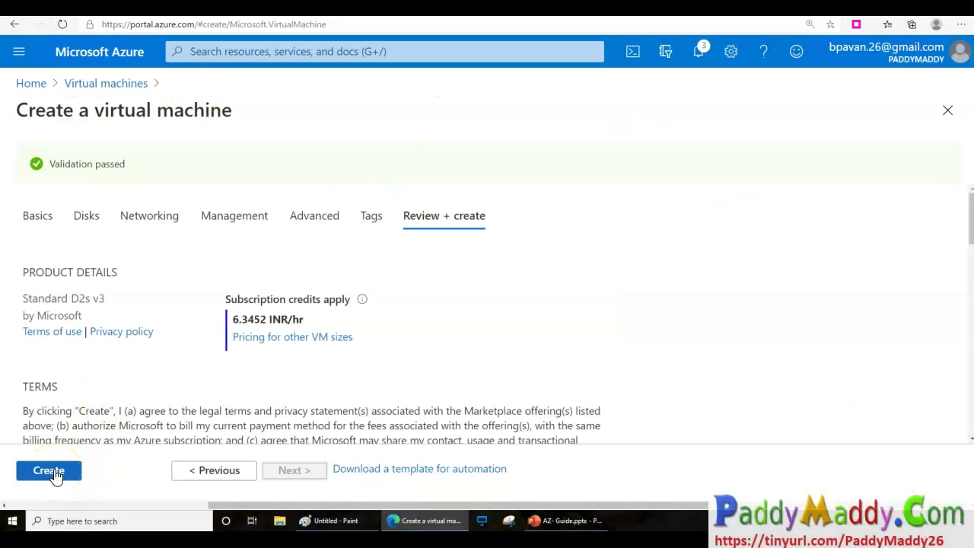
# Create web-vm02, then download its RDP connection file from Connect > RDP.
pyautogui.click(52, 472)
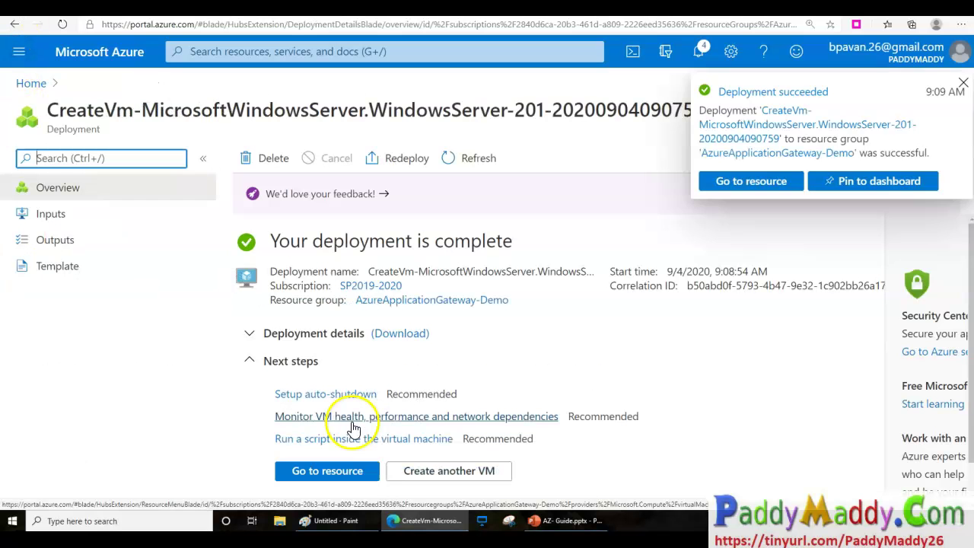
pyautogui.click(333, 477)
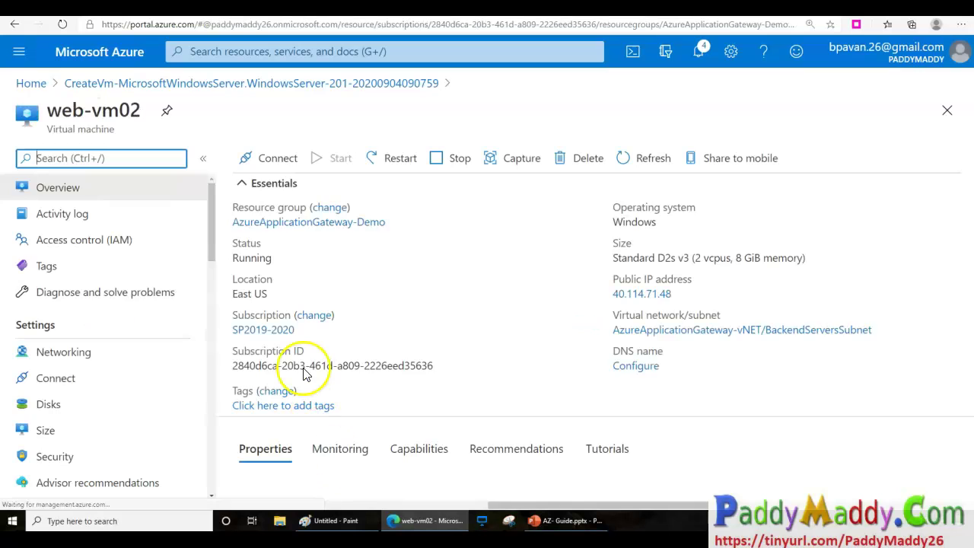
pyautogui.click(278, 159)
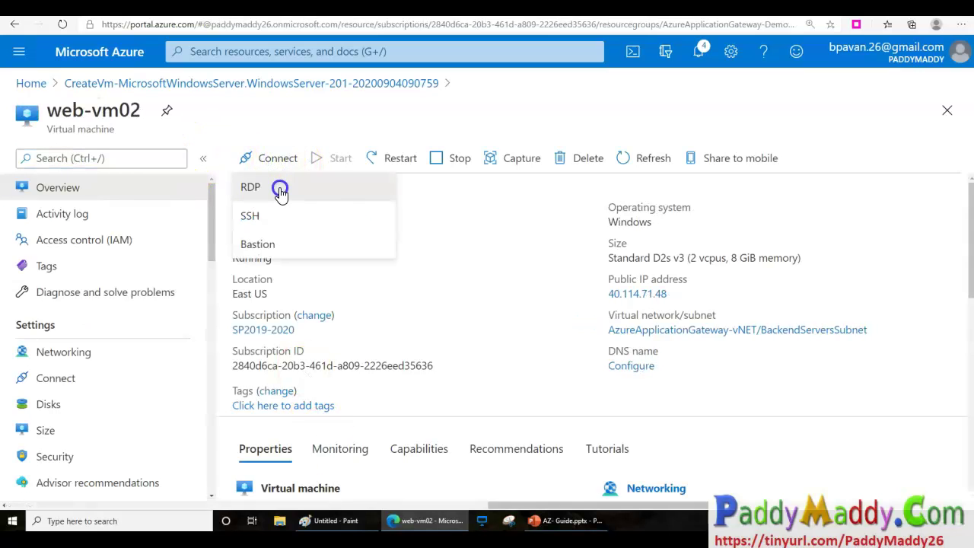
pyautogui.click(281, 192)
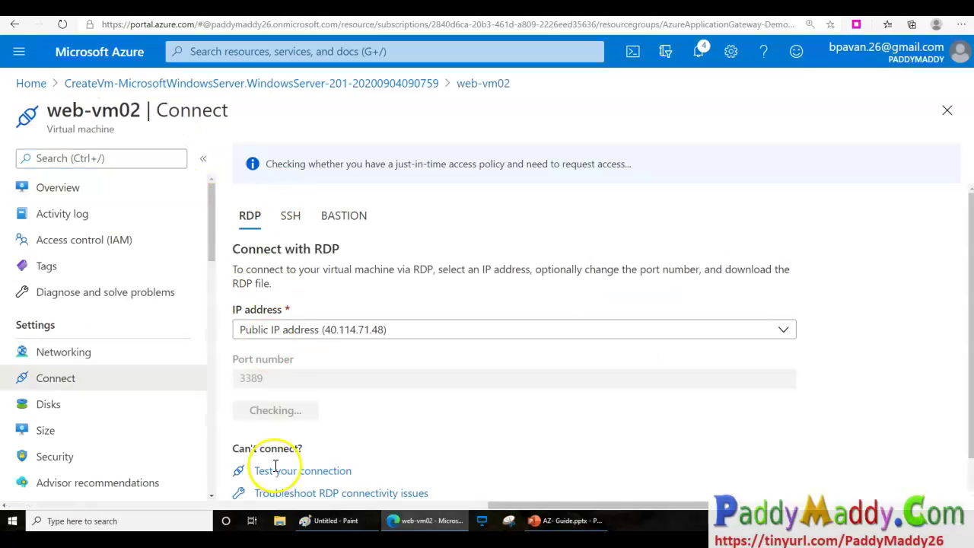
pyautogui.click(279, 413)
# Open the RDP file, sign in with the admin username and password, and accept the certificate.
pyautogui.click(89, 494)
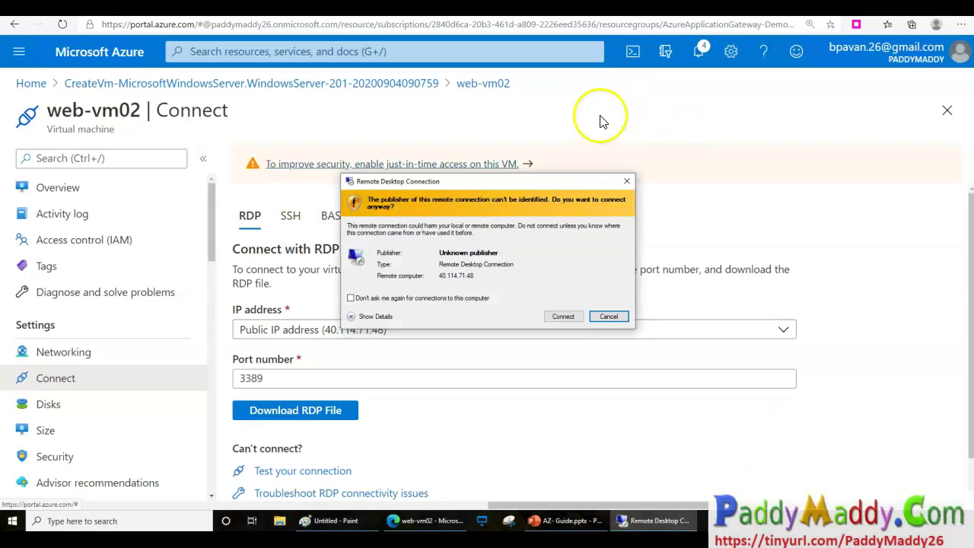
pyautogui.click(562, 317)
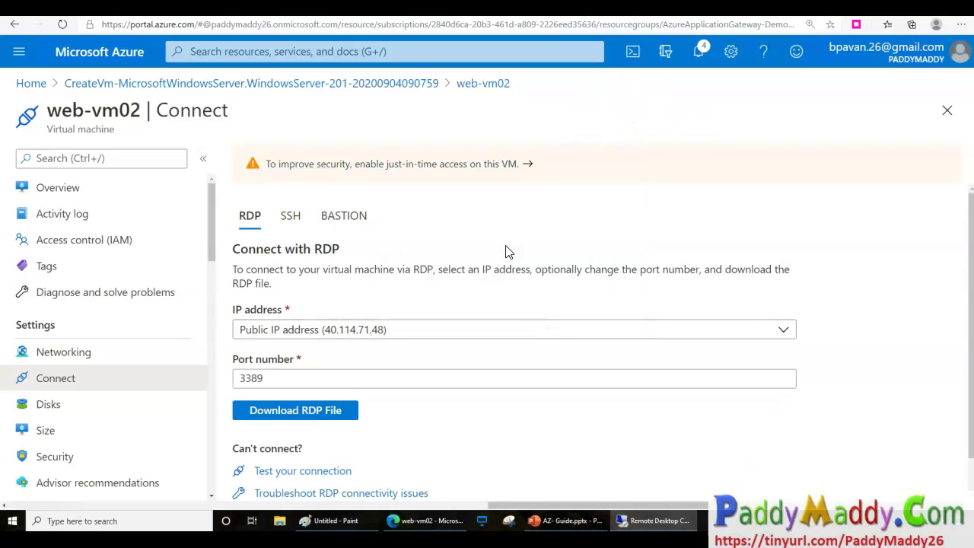
pyautogui.write('paddy')
pyautogui.press('Tab')
pyautogui.hotkey('ctrl', 'v')
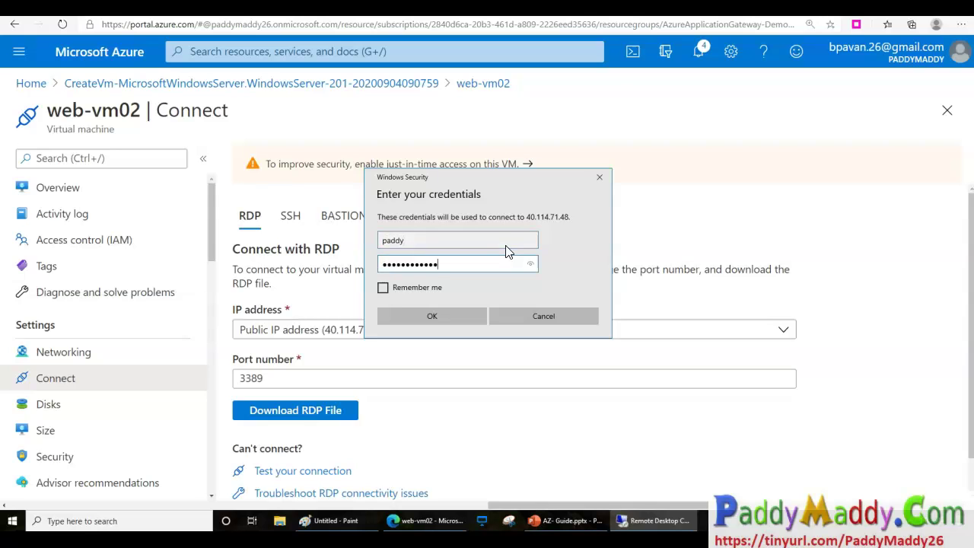
pyautogui.press('Return')
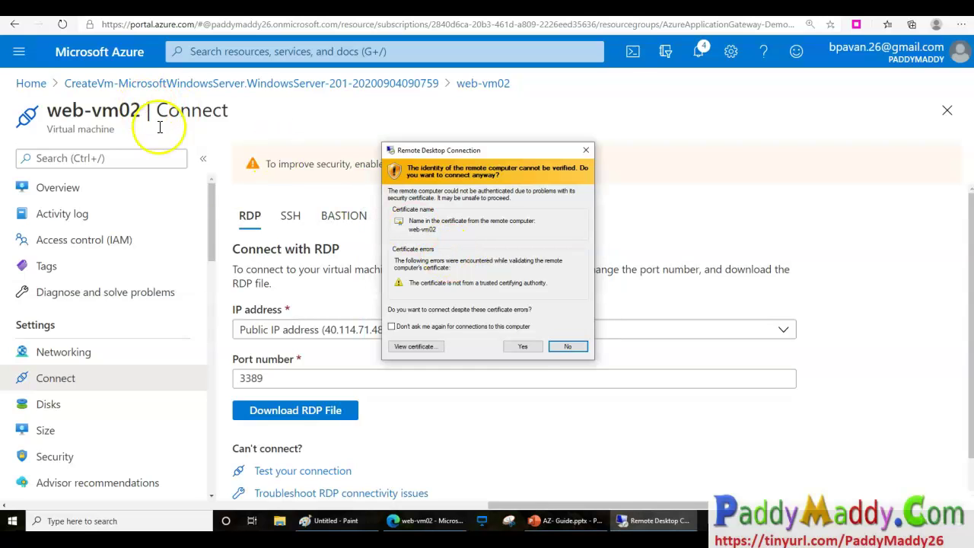
pyautogui.click(518, 347)
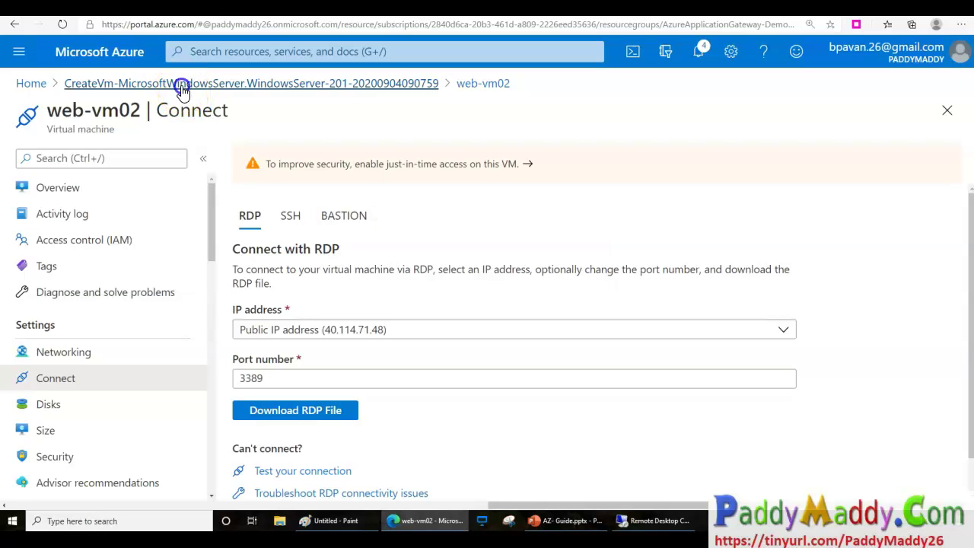
pyautogui.click(183, 89)
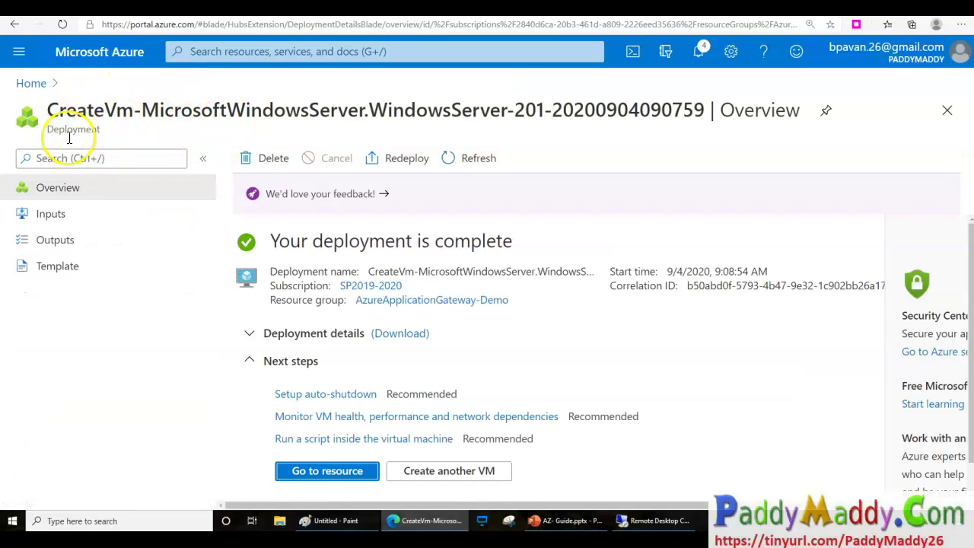
# From the AzureApplicationGateway-Demo resource group, download web-vm01's RDP connection file.
pyautogui.click(386, 301)
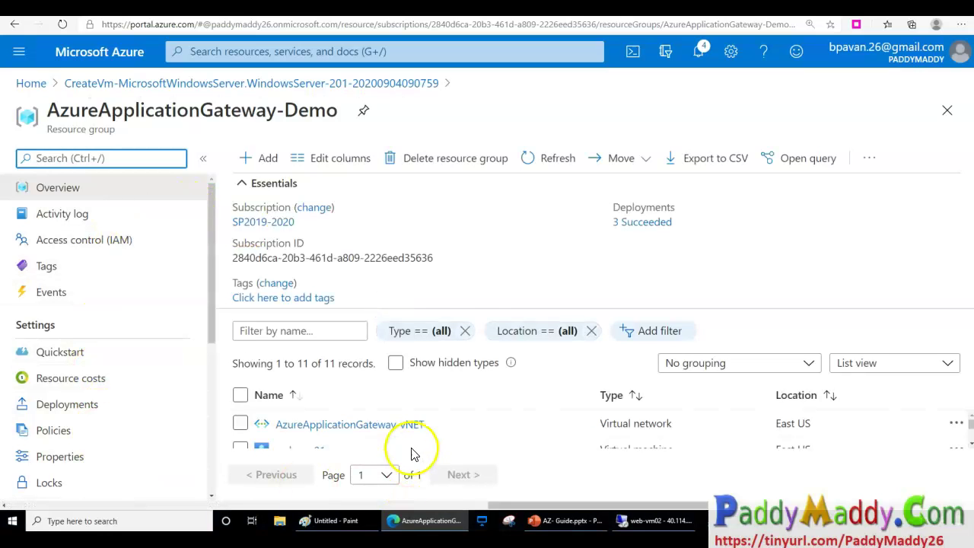
pyautogui.click(300, 445)
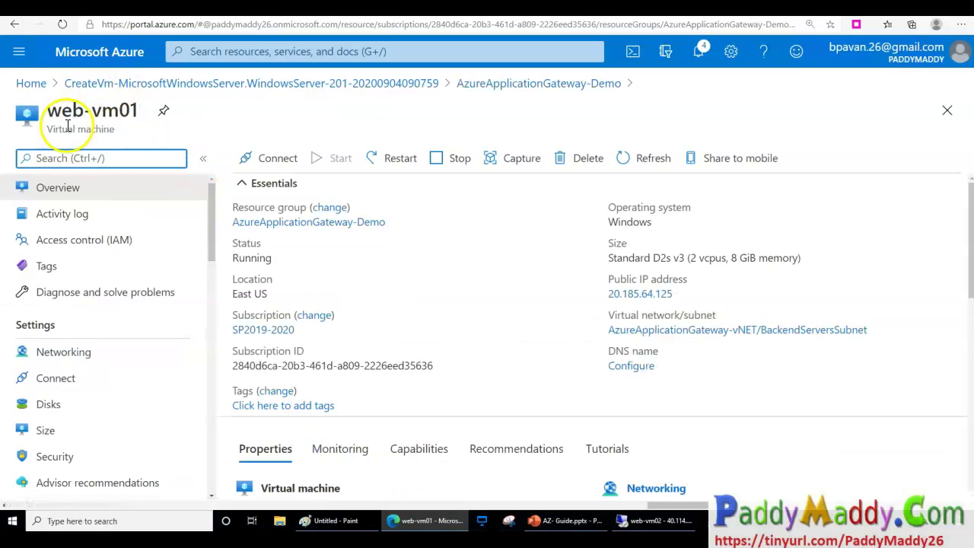
pyautogui.click(264, 169)
pyautogui.click(261, 188)
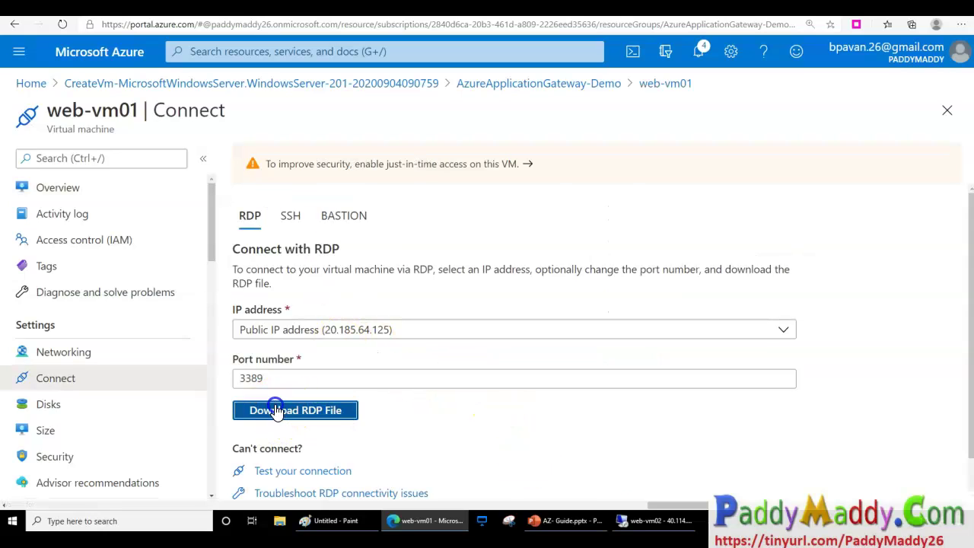
pyautogui.click(276, 410)
# Open the web-vm01 RDP file, sign in with the admin credentials, and accept the certificate warning.
pyautogui.click(61, 493)
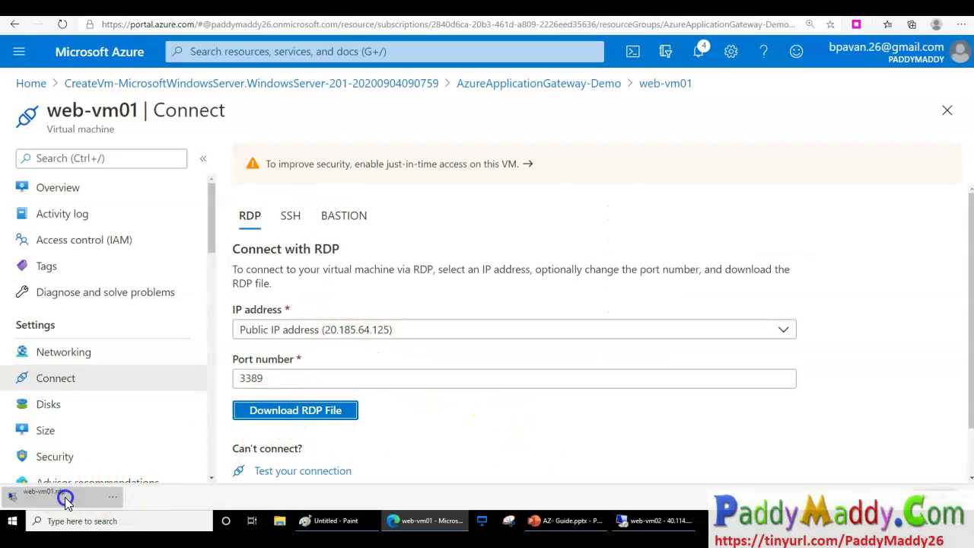
pyautogui.click(563, 317)
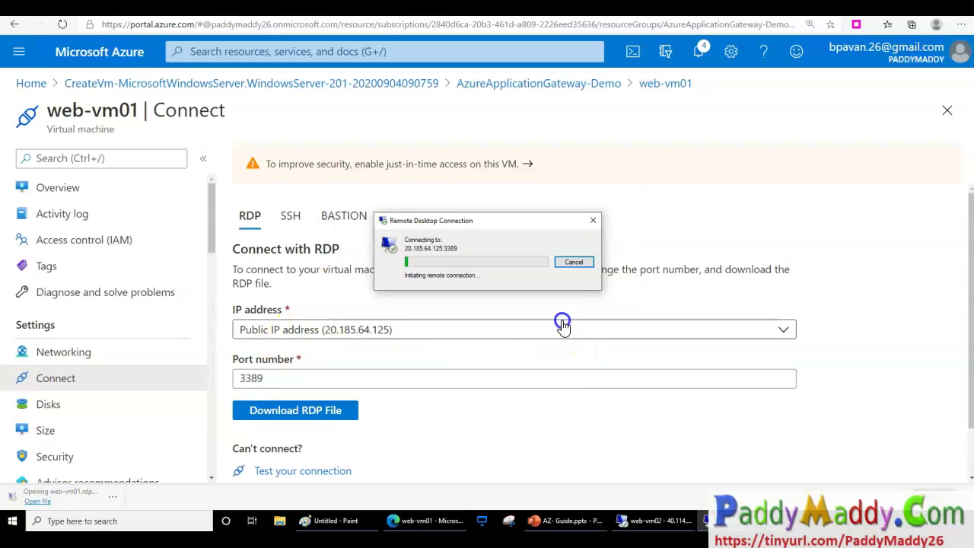
pyautogui.write('pad')
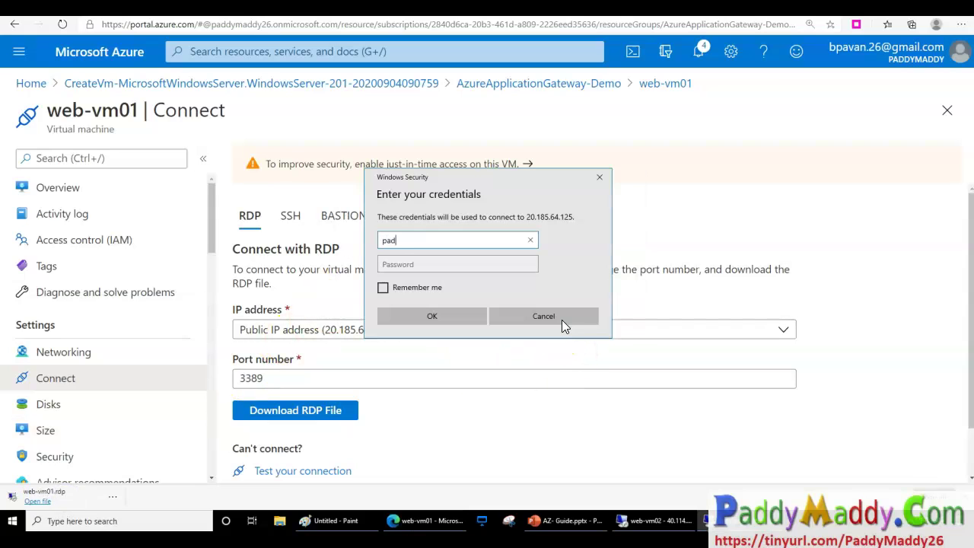
pyautogui.write('dy')
pyautogui.press('Tab')
pyautogui.write('Password@123')
pyautogui.press('Return')
pyautogui.click(551, 321)
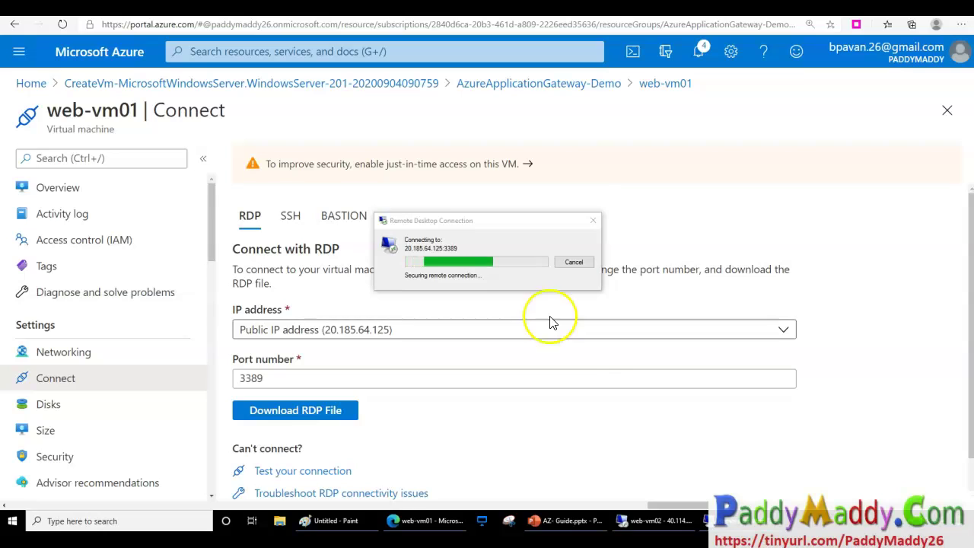
pyautogui.click(520, 346)
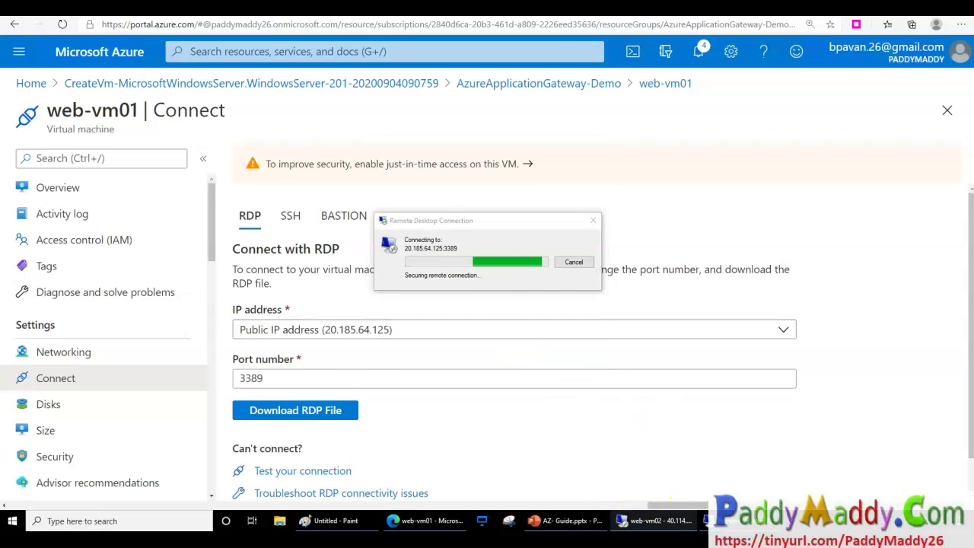
pyautogui.click(363, 195)
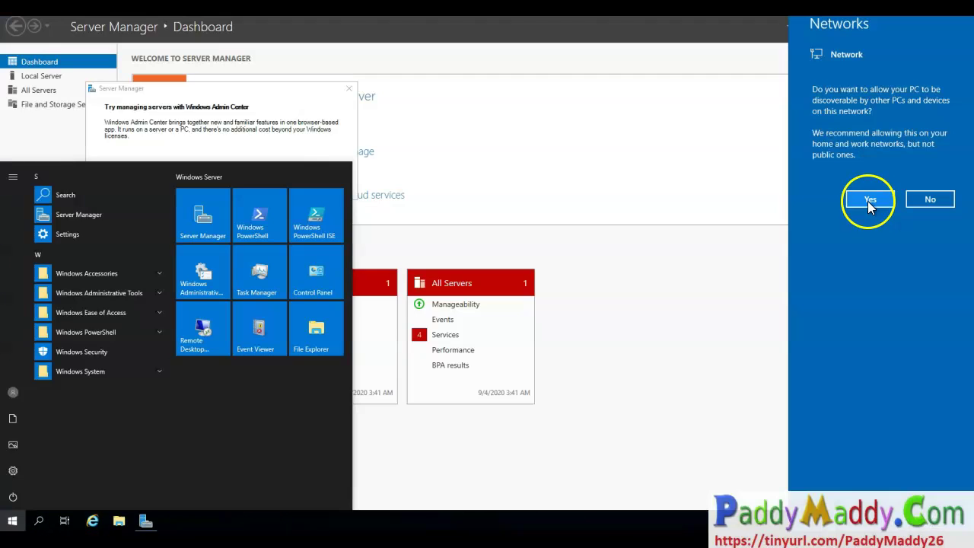
# Answer the network prompt and add the Web Server (IIS) role with its required features on web-vm02.
pyautogui.click(869, 200)
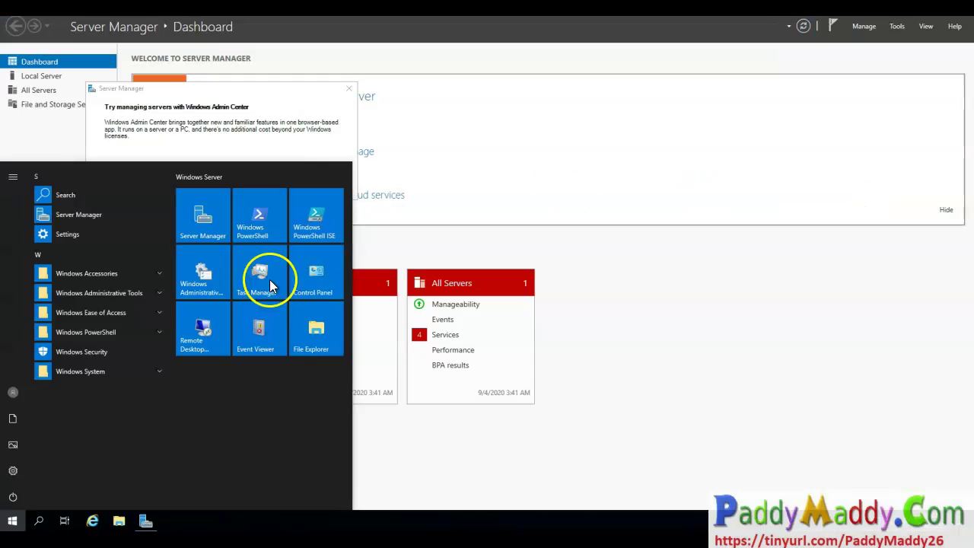
pyautogui.click(213, 237)
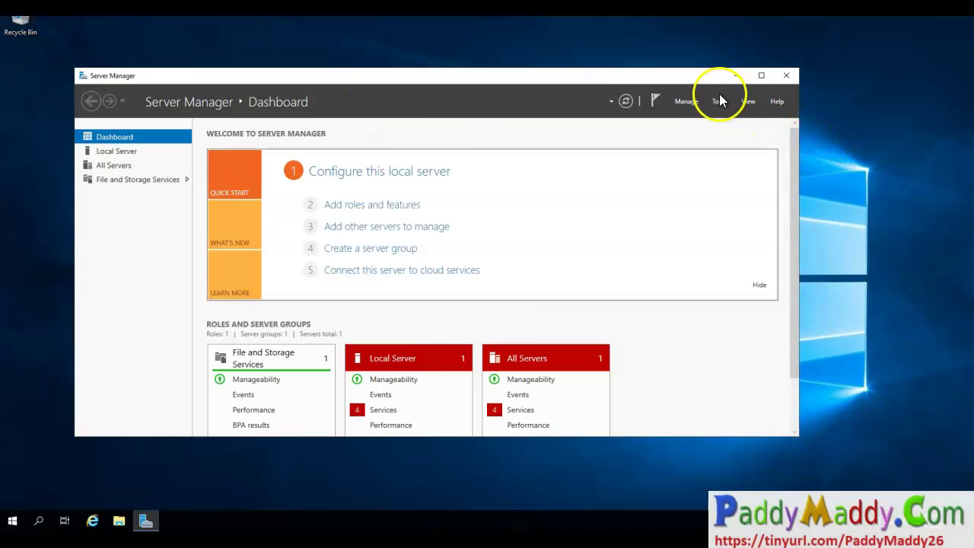
pyautogui.click(686, 102)
pyautogui.click(684, 116)
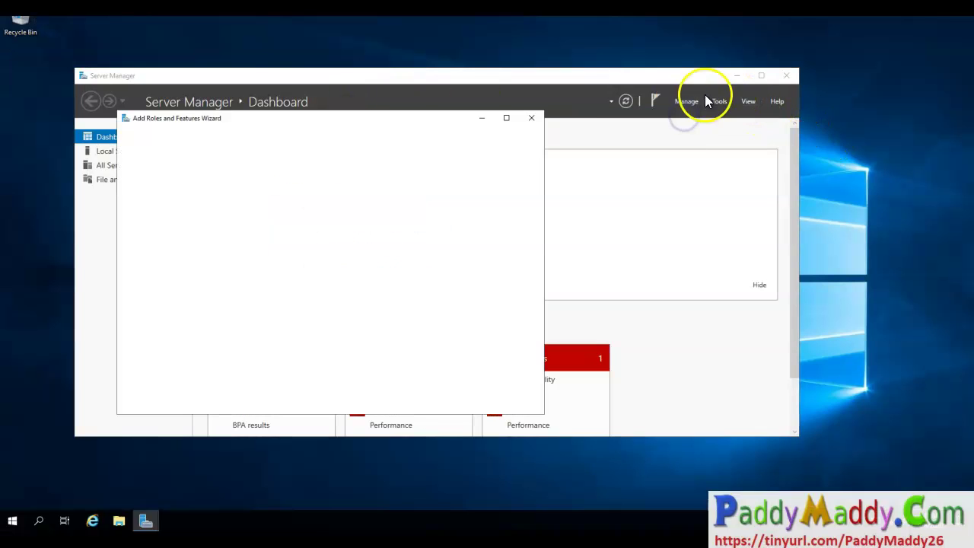
pyautogui.click(411, 404)
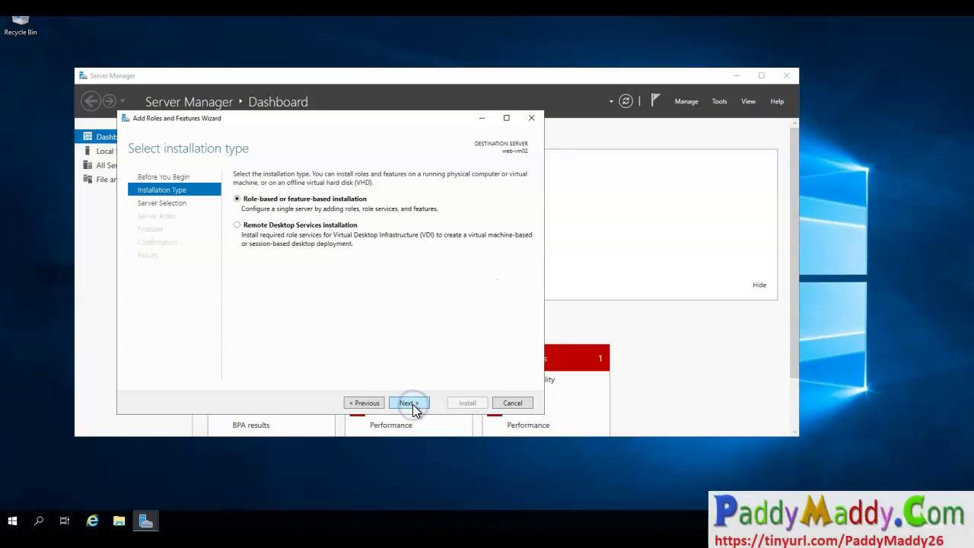
pyautogui.click(411, 404)
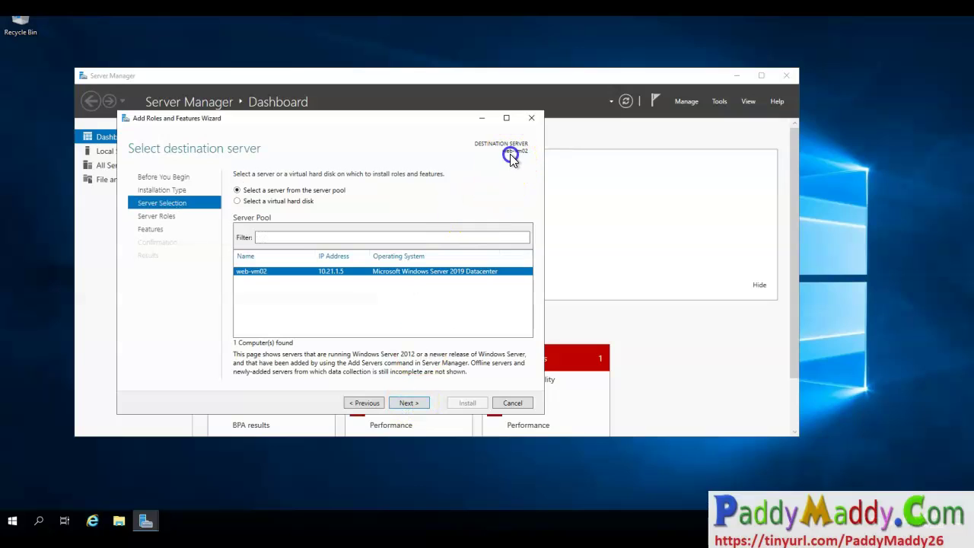
pyautogui.click(404, 404)
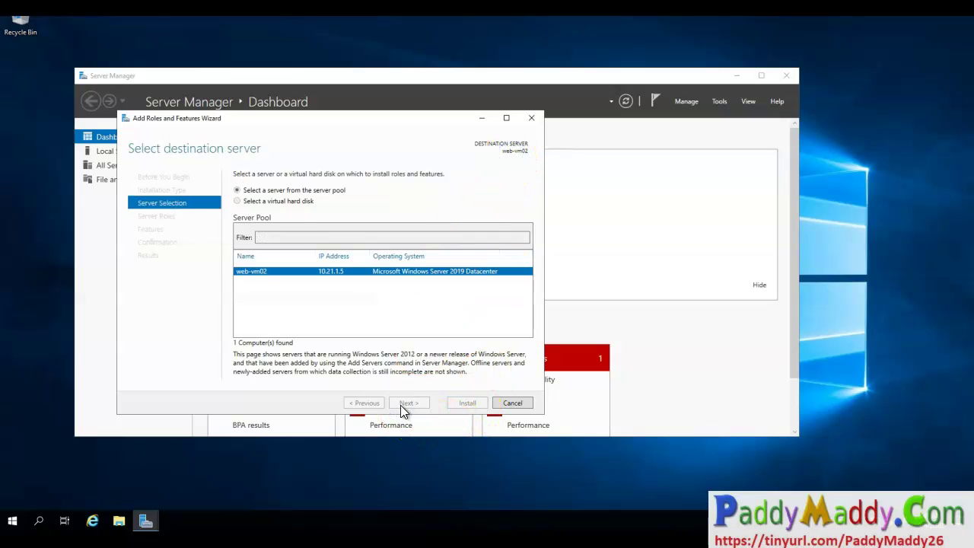
pyautogui.click(247, 365)
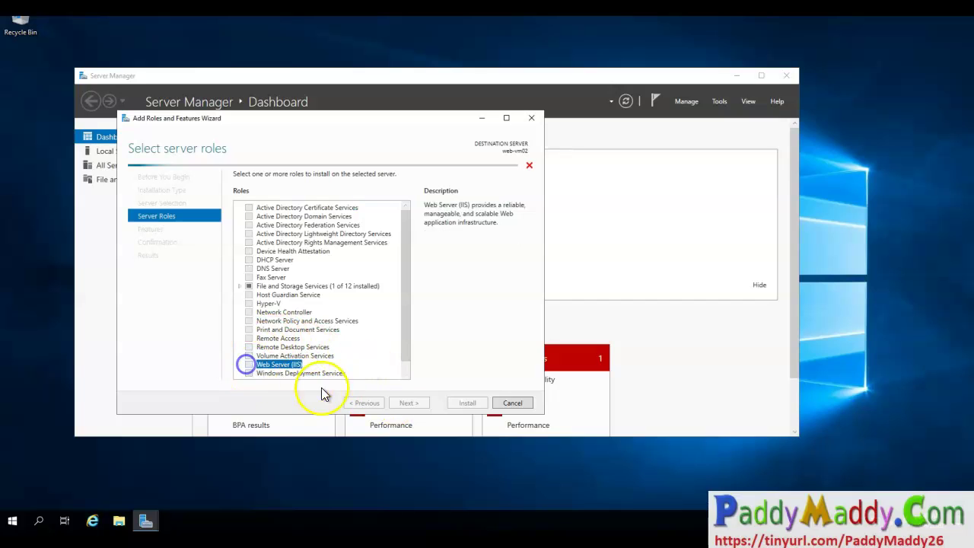
pyautogui.click(364, 354)
pyautogui.click(411, 404)
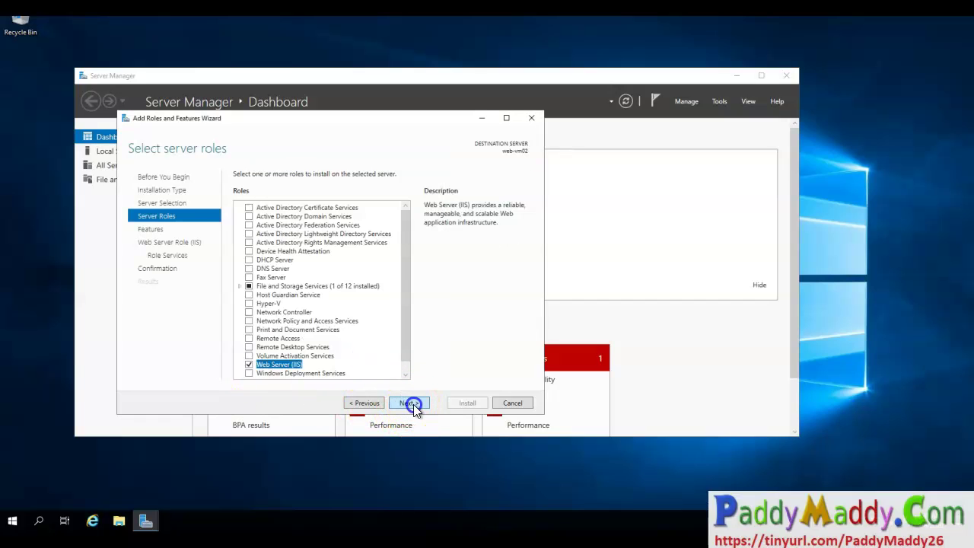
pyautogui.click(411, 403)
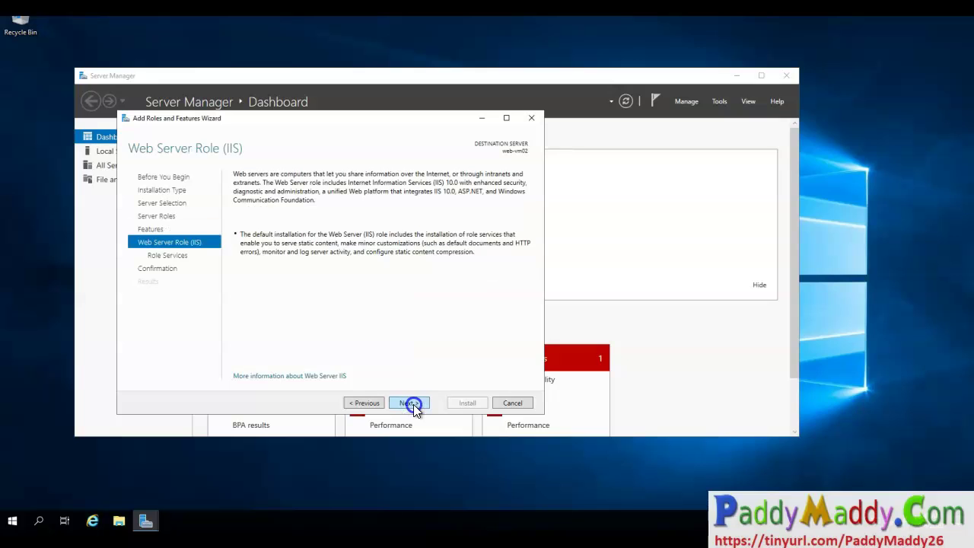
pyautogui.click(413, 404)
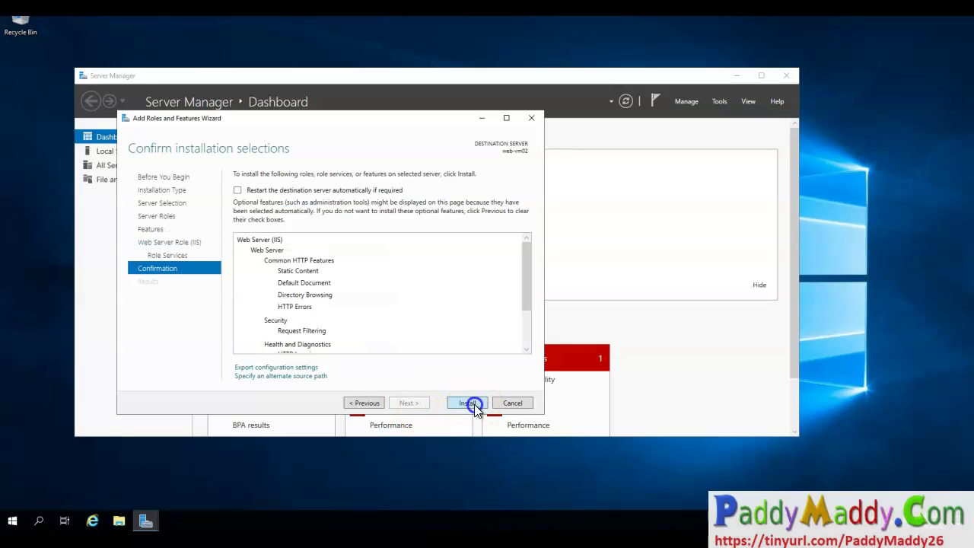
# Maximize Server Manager and turn IE Enhanced Security Configuration off for Administrators on the local server.
pyautogui.click(435, 75)
pyautogui.doubleClick(435, 74)
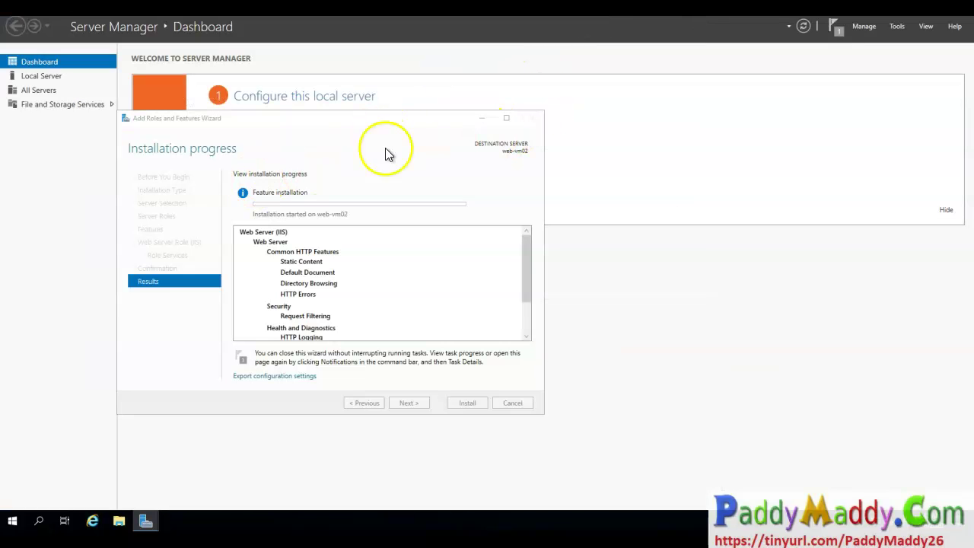
pyautogui.click(481, 120)
pyautogui.click(31, 86)
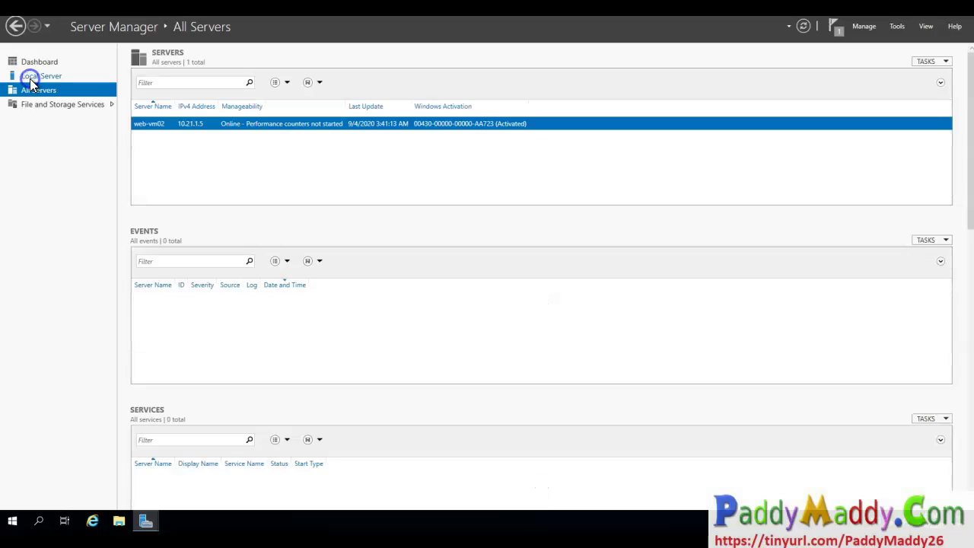
pyautogui.click(29, 77)
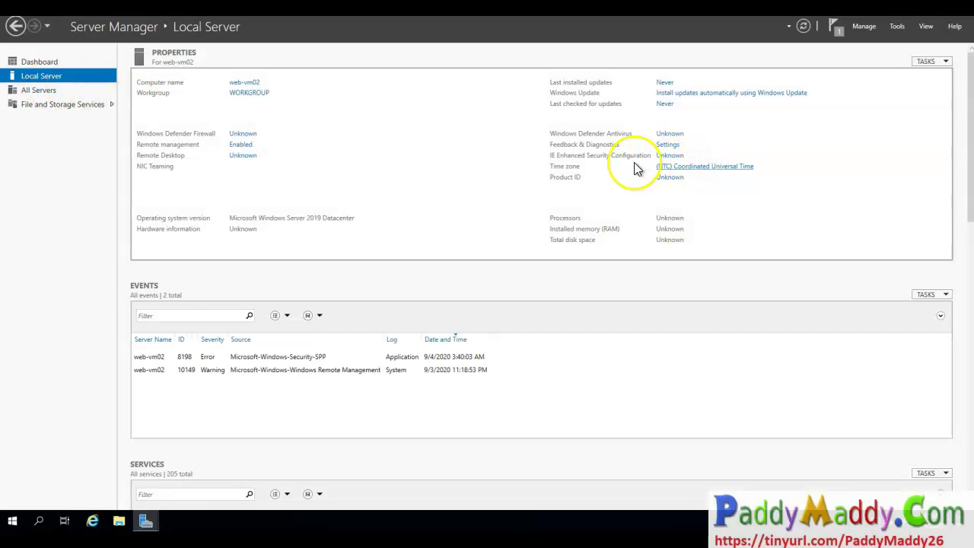
pyautogui.click(660, 156)
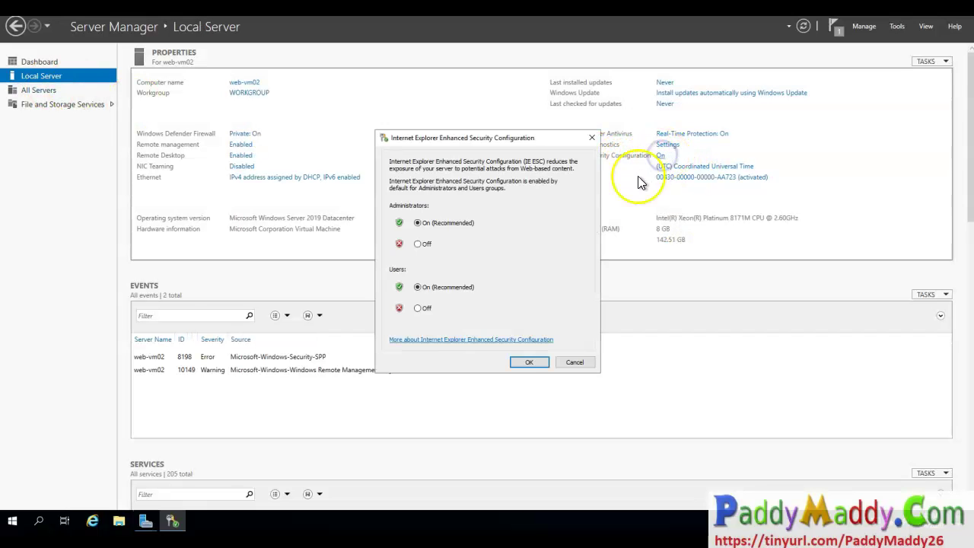
pyautogui.click(421, 246)
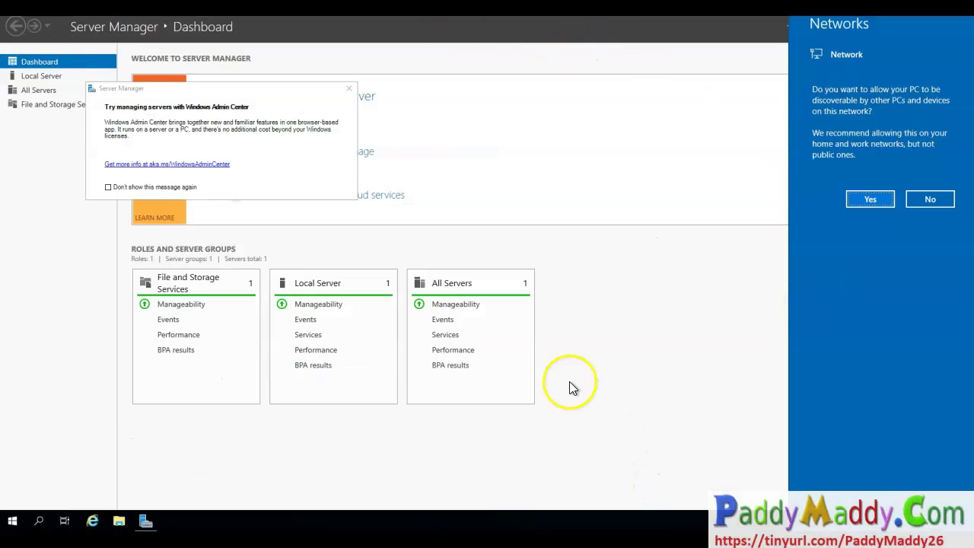
# Allow network discovery and permanently dismiss the Windows Admin Center popup.
pyautogui.click(870, 199)
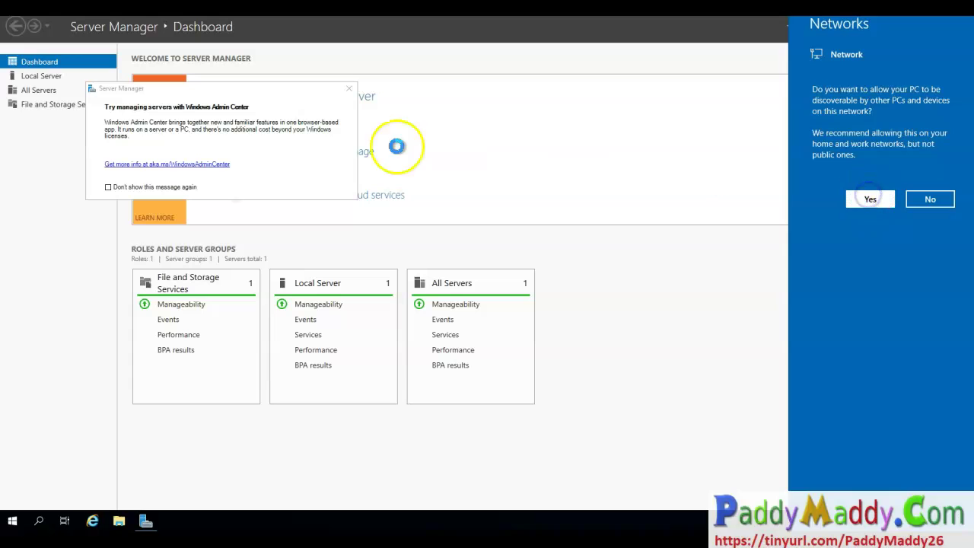
pyautogui.click(173, 187)
pyautogui.click(350, 88)
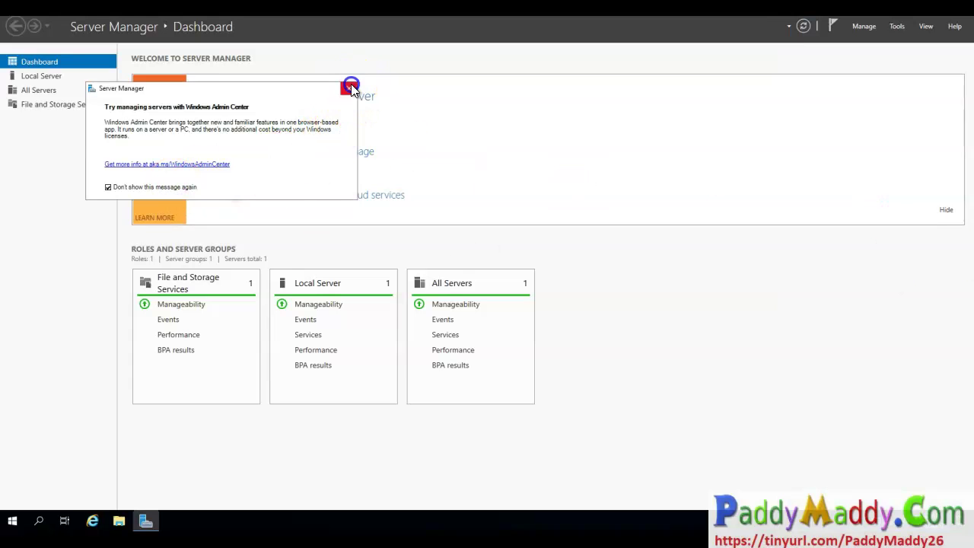
pyautogui.click(874, 30)
pyautogui.click(849, 38)
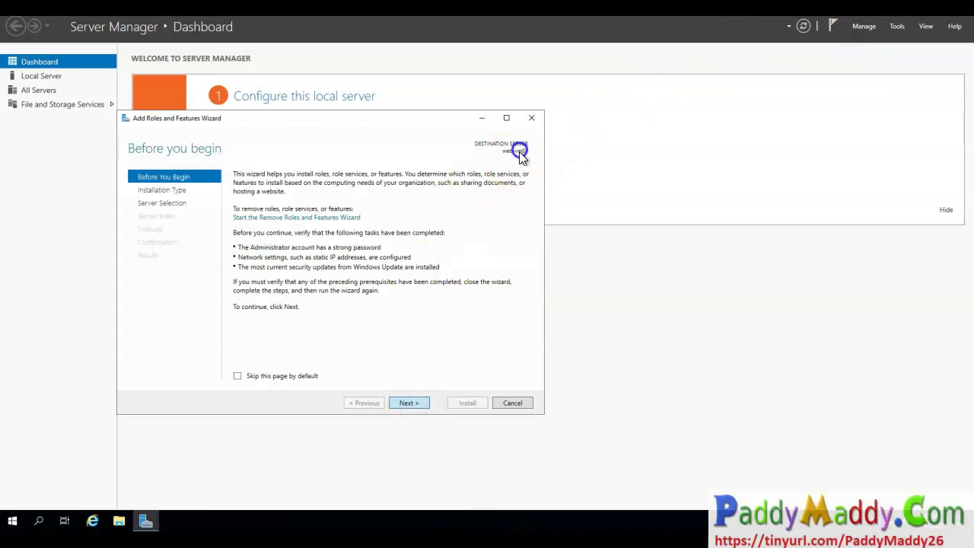
# Select Web Server (IIS) and its required features for web-vm01, then start the installation.
pyautogui.click(411, 403)
pyautogui.click(416, 404)
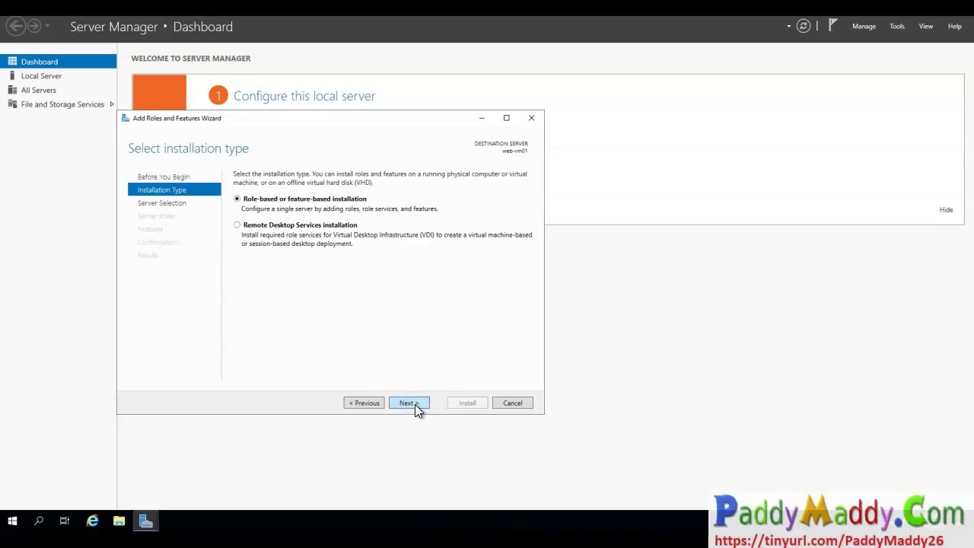
pyautogui.click(415, 404)
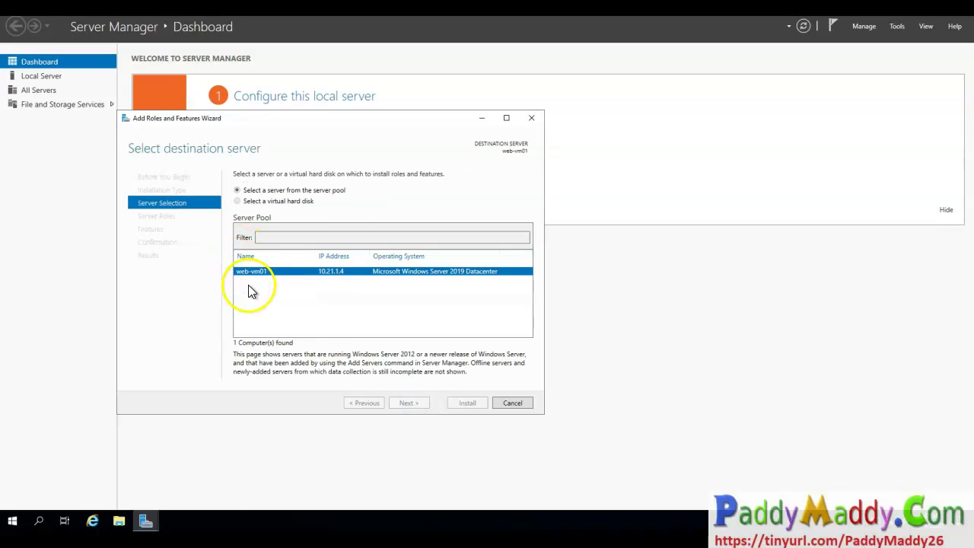
pyautogui.click(250, 286)
pyautogui.click(405, 372)
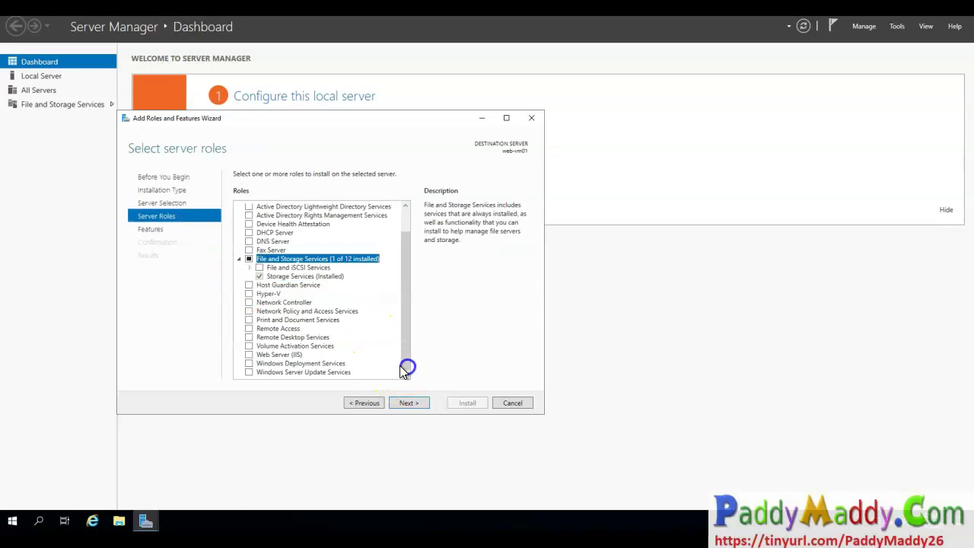
pyautogui.click(249, 354)
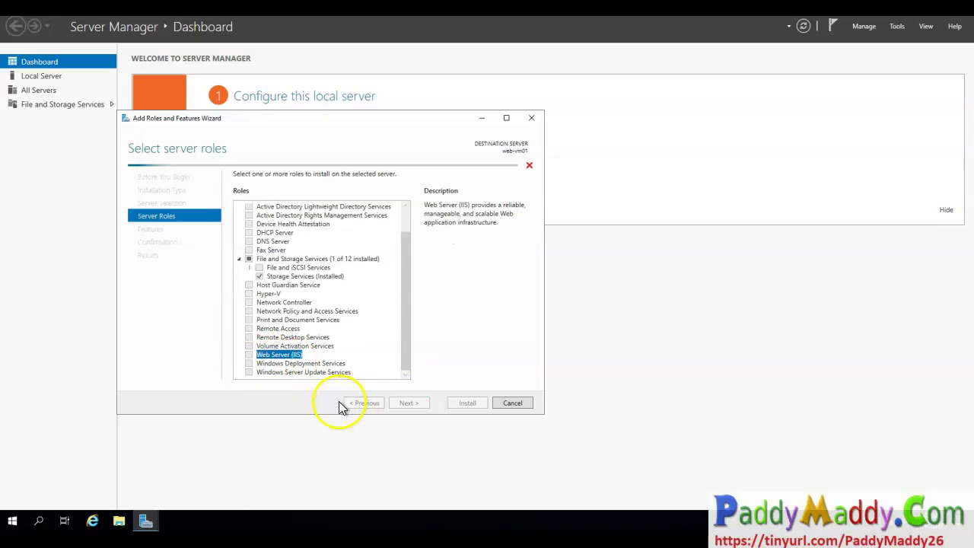
pyautogui.click(371, 360)
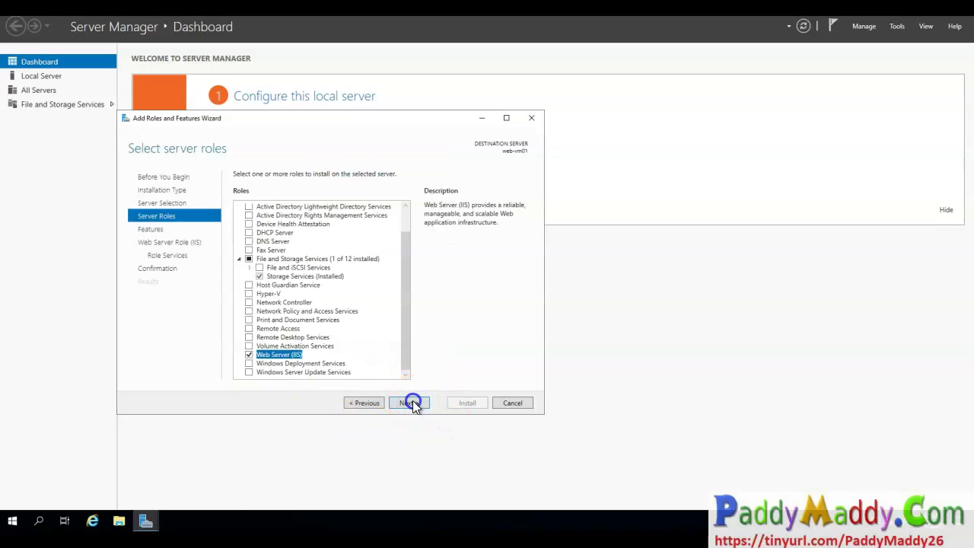
pyautogui.click(412, 403)
pyautogui.click(412, 403)
pyautogui.click(413, 403)
pyautogui.click(413, 403)
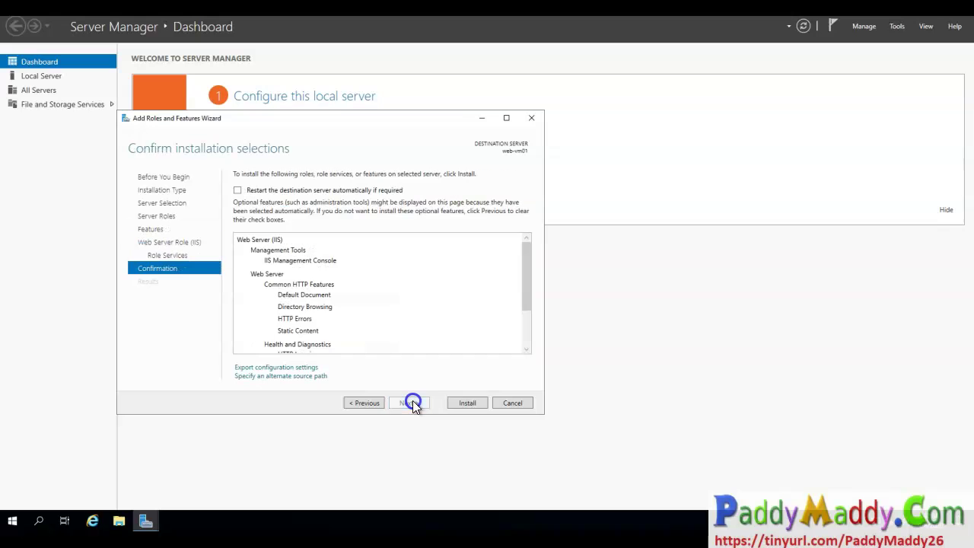
pyautogui.click(471, 408)
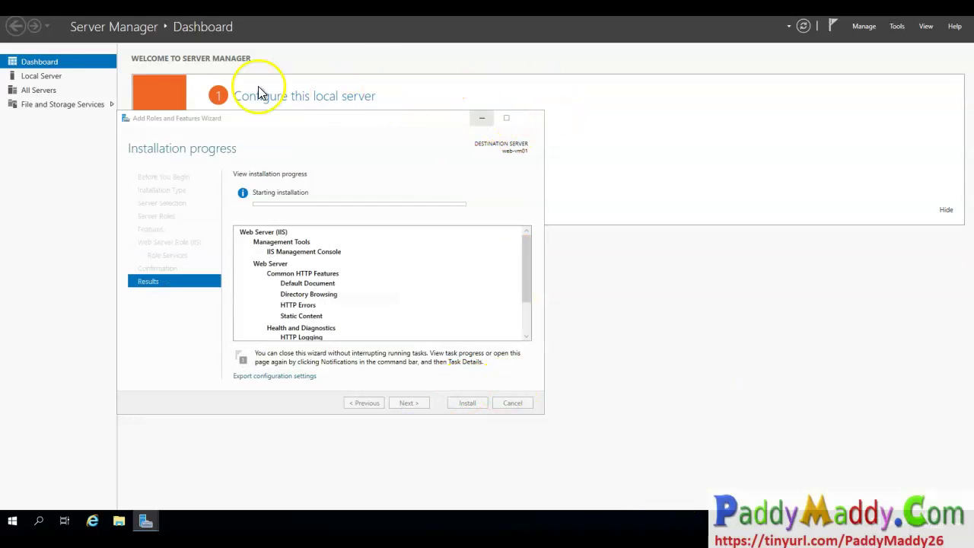
# Turn IE Enhanced Security Configuration off for Administrators on web-vm01 and apply it.
pyautogui.click(44, 77)
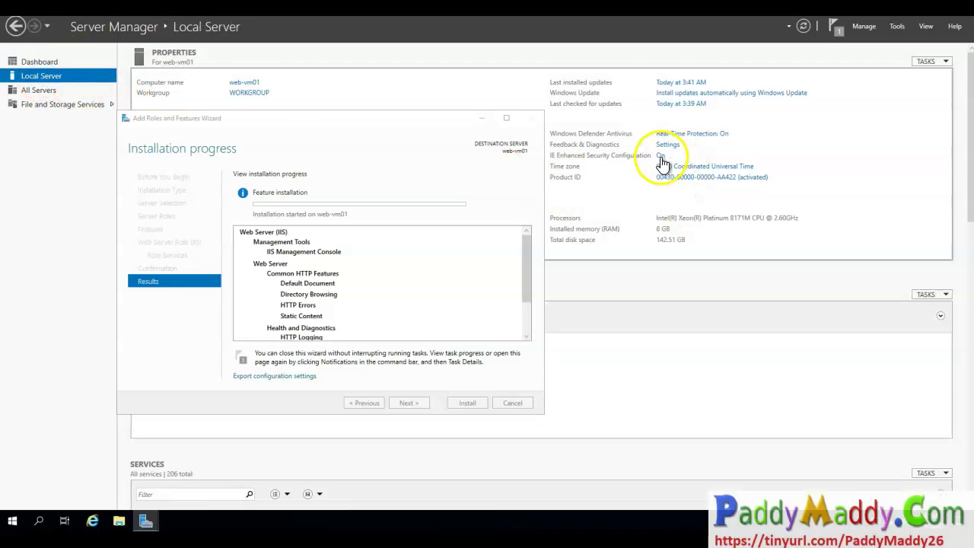
pyautogui.click(659, 155)
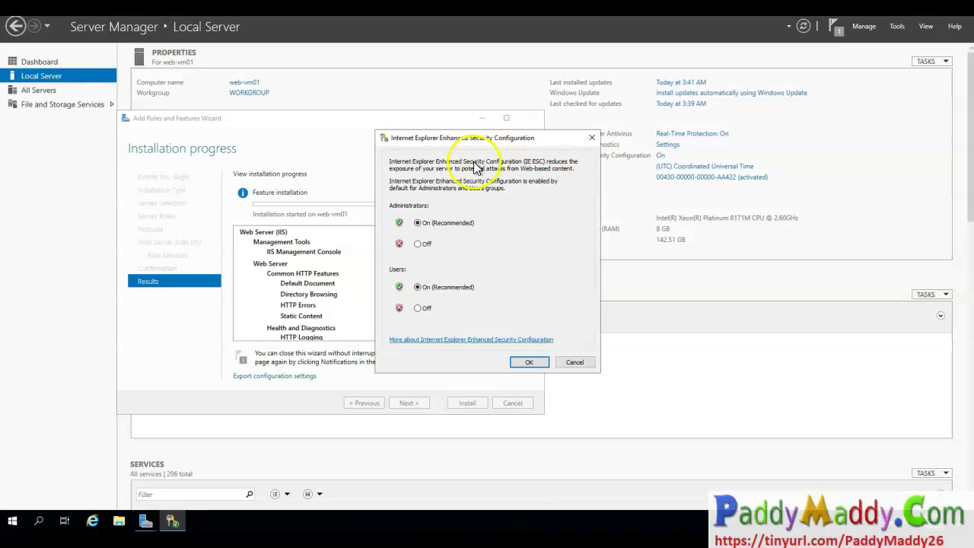
pyautogui.click(417, 244)
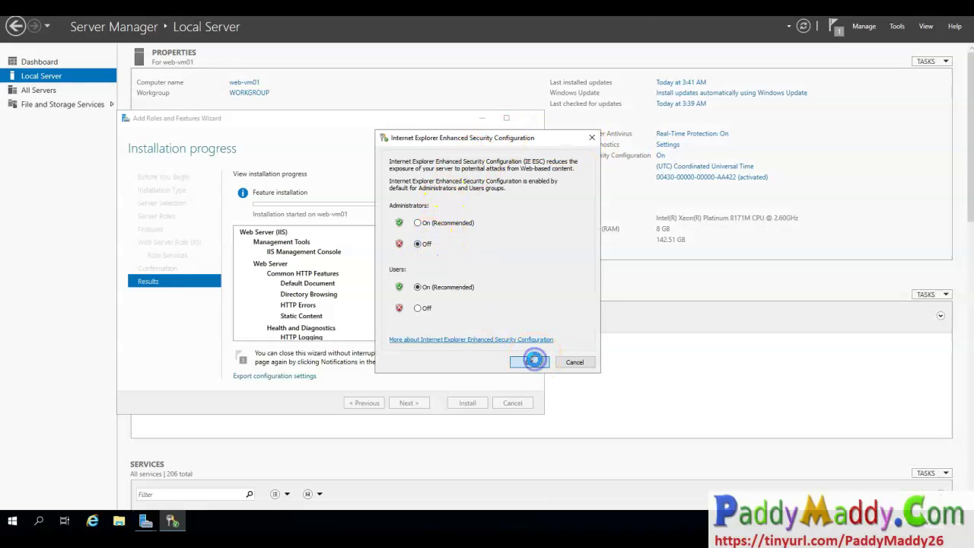
pyautogui.click(535, 360)
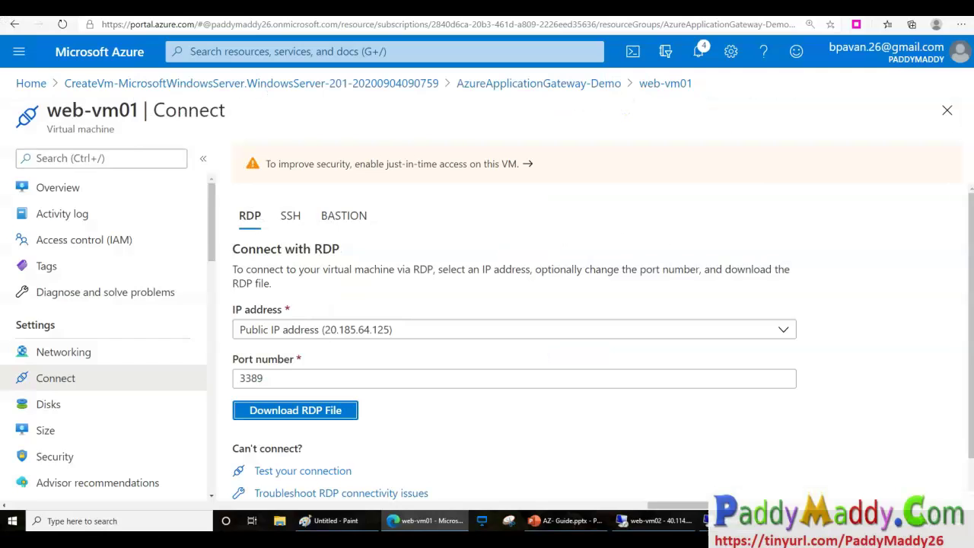
# On web-vm02, close the completed IIS installation wizard and show the desktop.
pyautogui.click(697, 524)
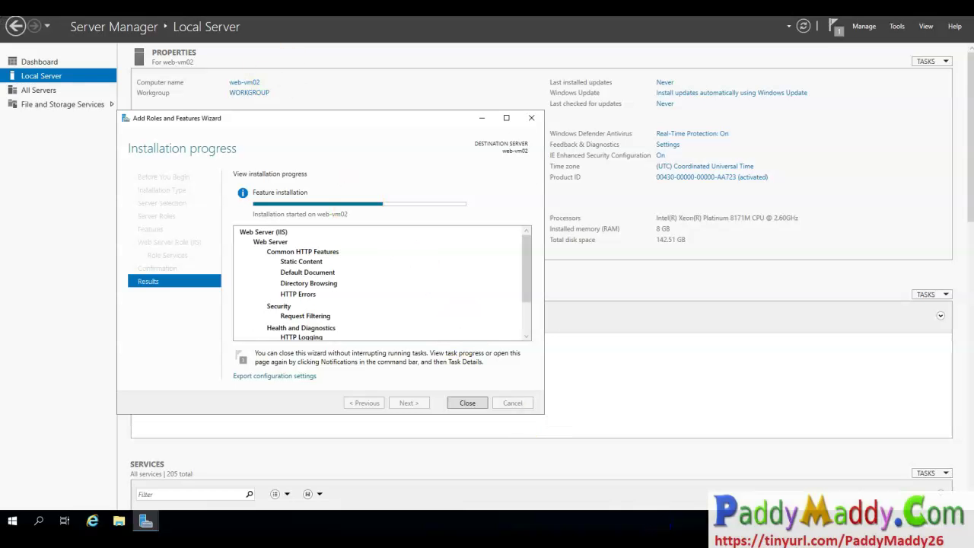
pyautogui.click(466, 403)
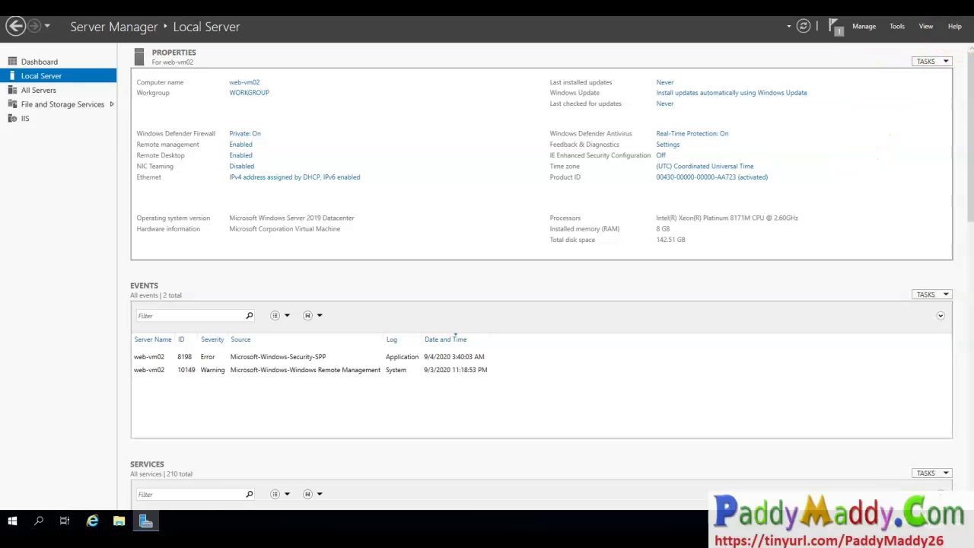
pyautogui.press('super+d')
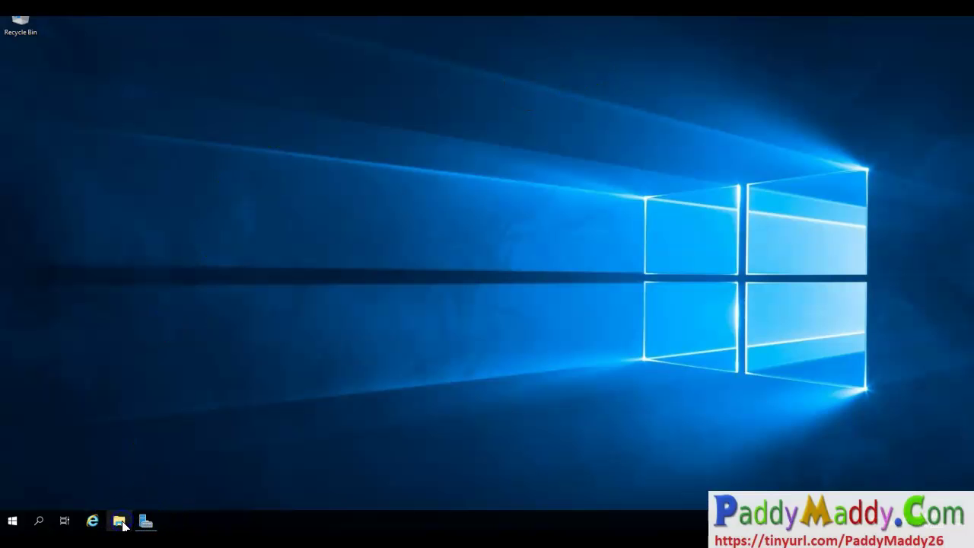
# Open C:\inetpub\wwwroot\iisstart.png in Paint and add red 'VM02' text.
pyautogui.click(119, 521)
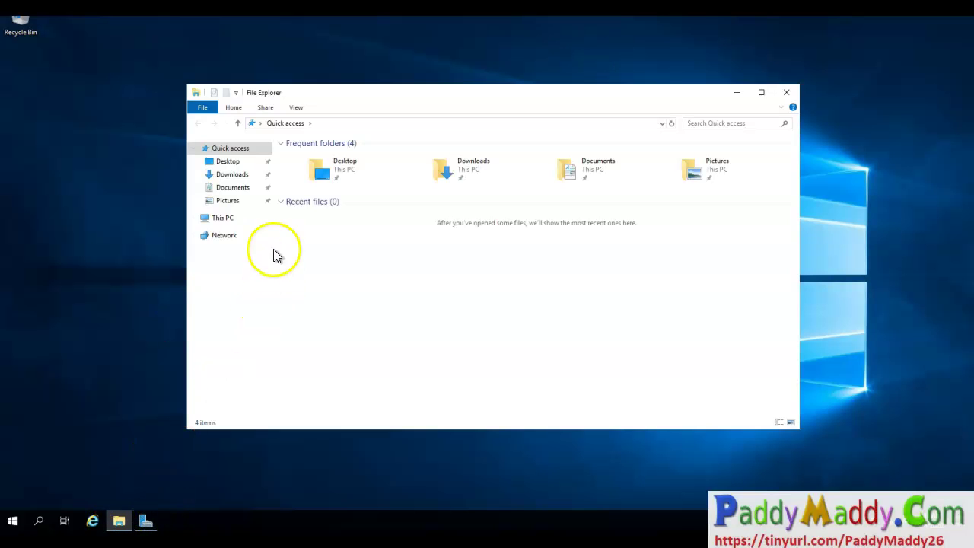
pyautogui.click(226, 220)
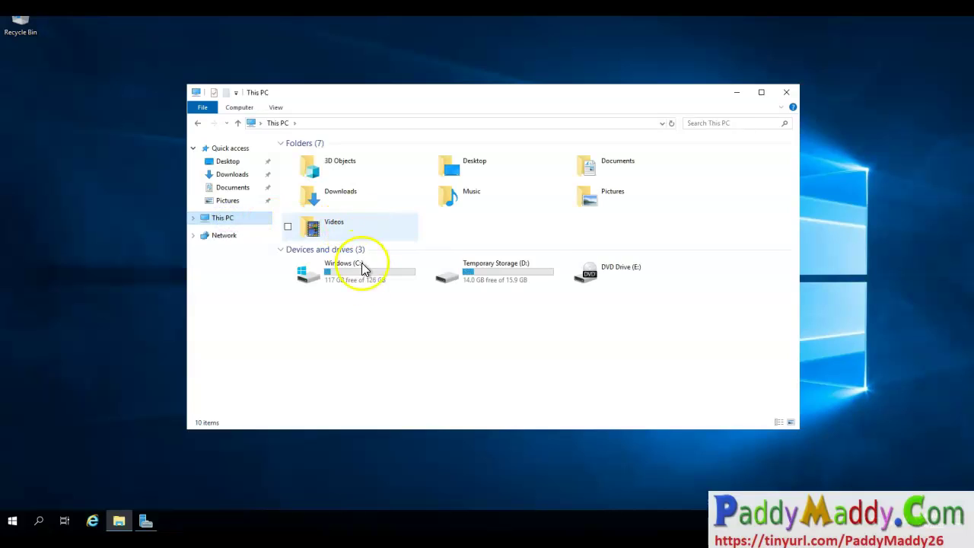
pyautogui.click(374, 281)
pyautogui.doubleClick(374, 281)
pyautogui.click(315, 157)
pyautogui.doubleClick(317, 158)
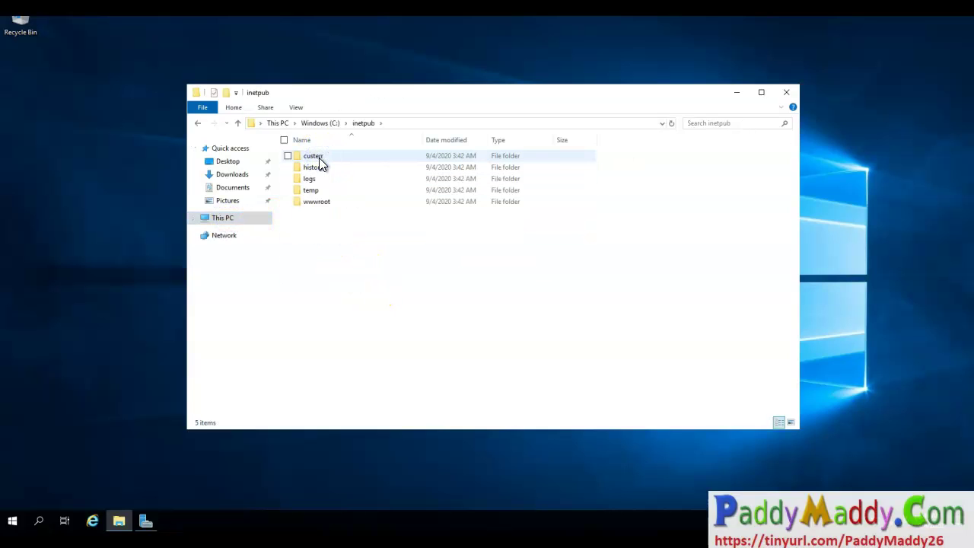
pyautogui.doubleClick(325, 205)
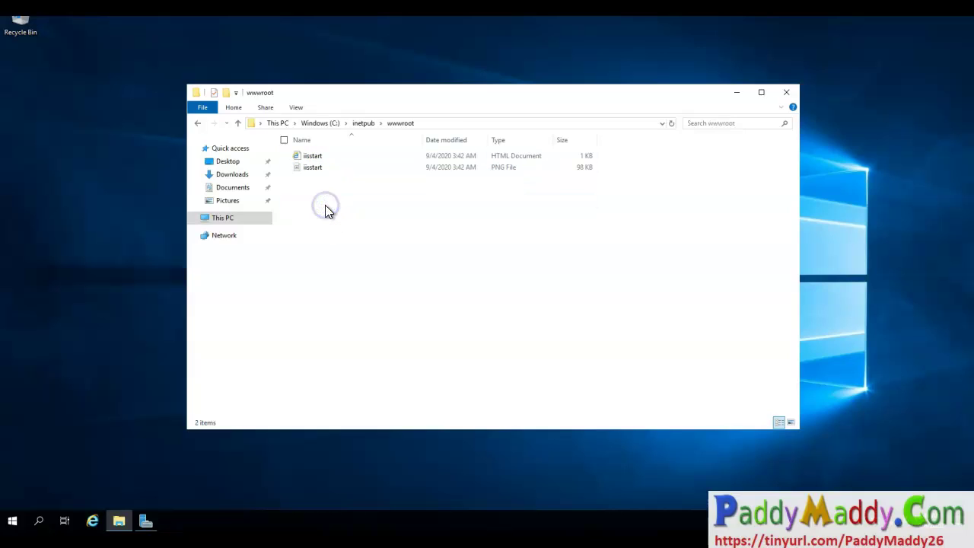
pyautogui.rightClick(310, 166)
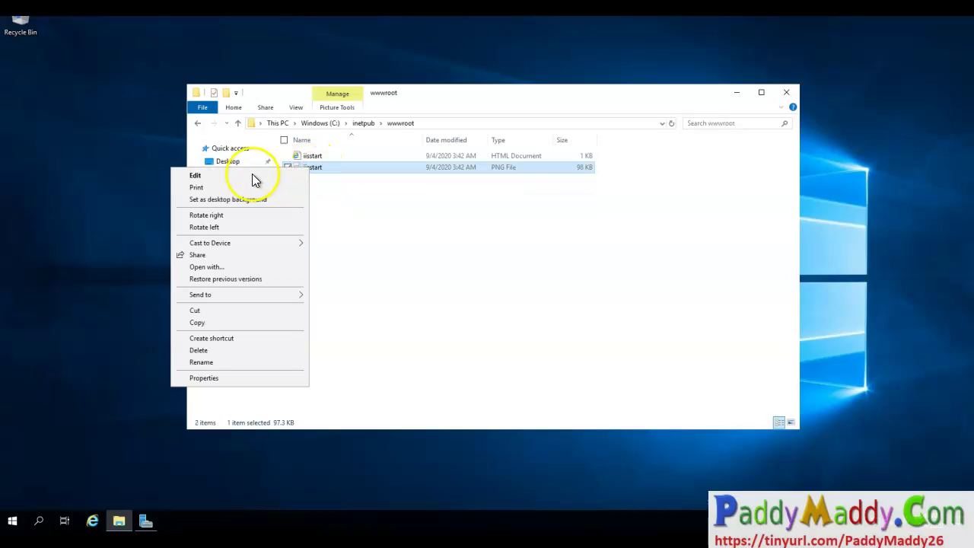
pyautogui.click(248, 174)
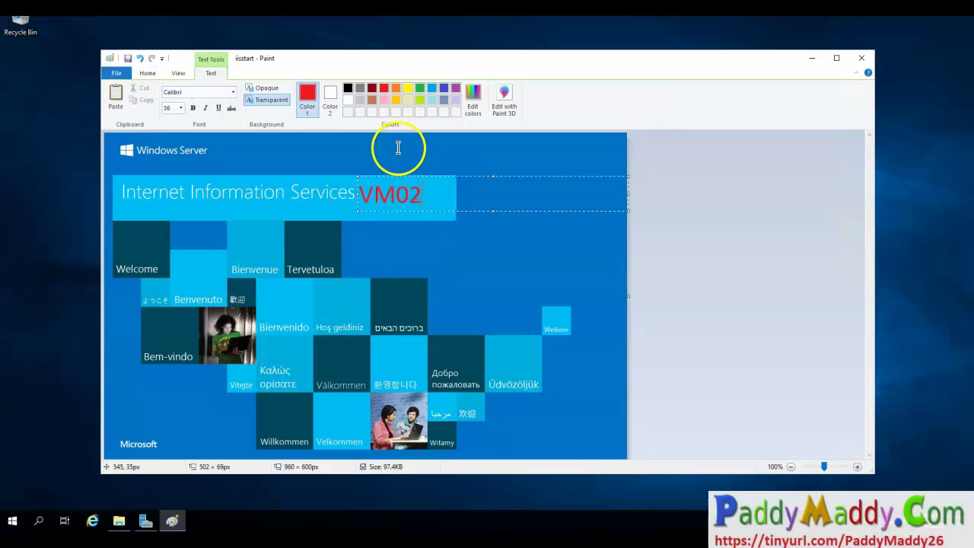
pyautogui.click(396, 147)
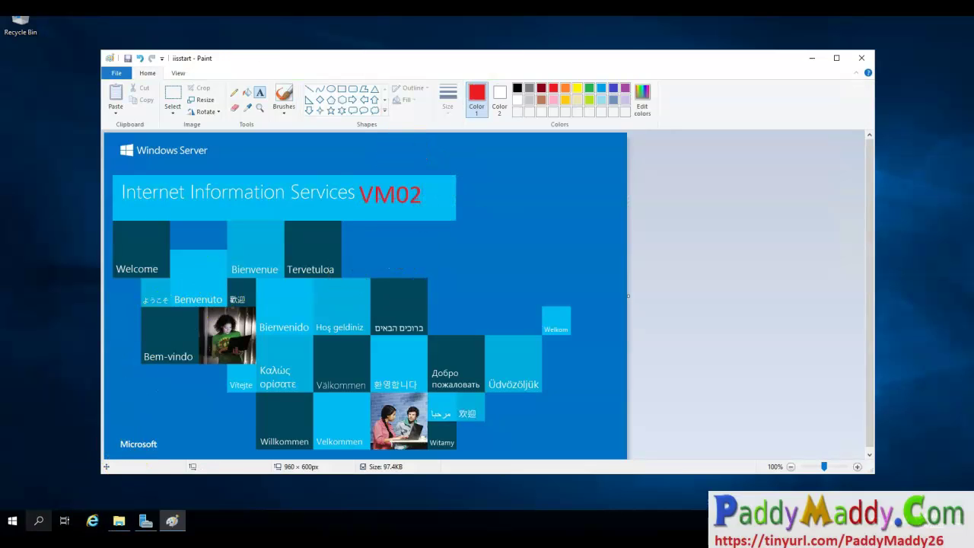
# Launch a command prompt by running cmd from the Run dialog.
pyautogui.rightClick(10, 523)
pyautogui.click(48, 470)
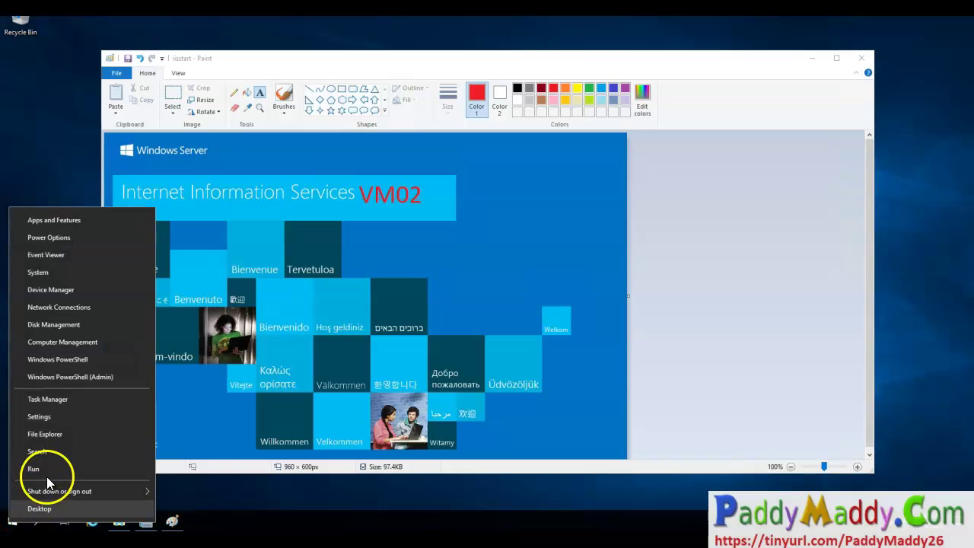
pyautogui.write('c md')
pyautogui.press('Return')
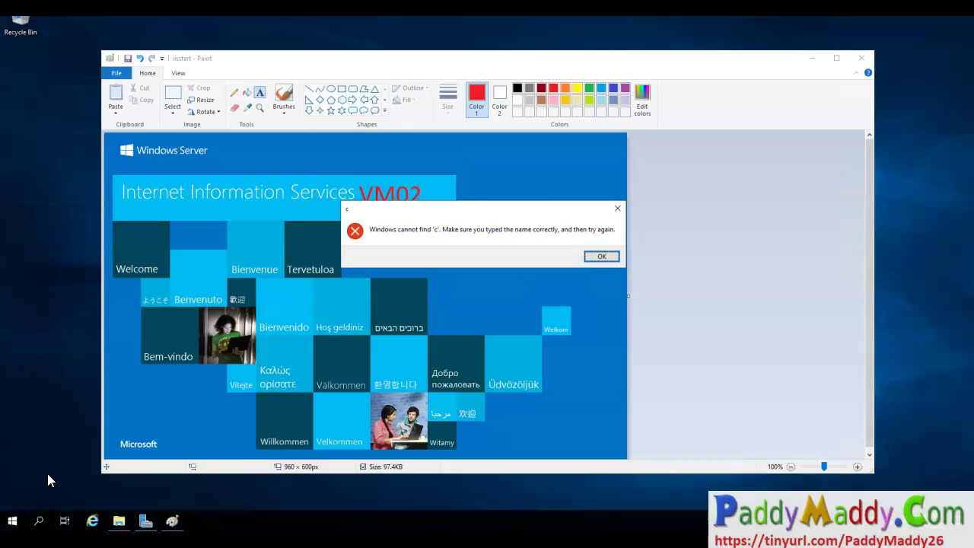
pyautogui.press('Return')
pyautogui.write('cmd')
pyautogui.press('Return')
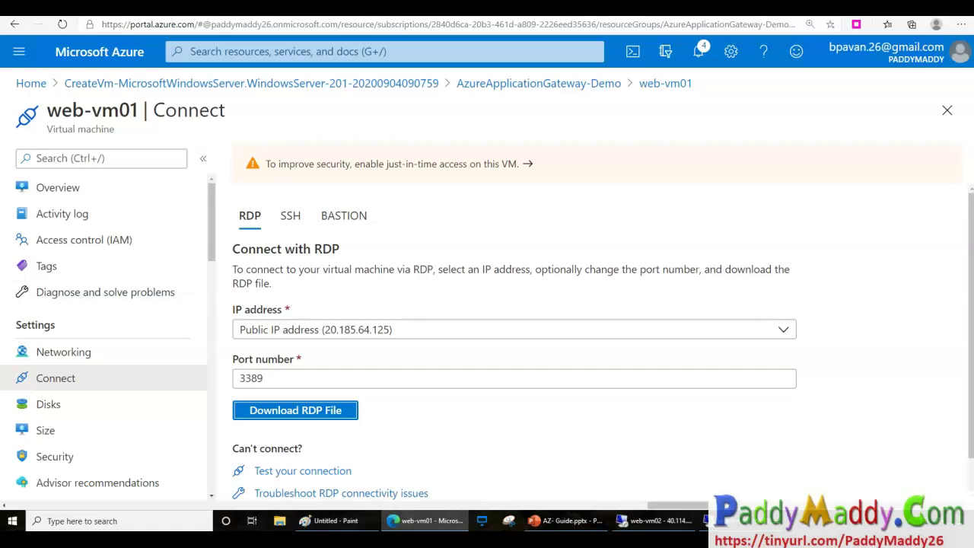
# On web-vm01, close the finished install wizard and browse to C:\inetpub\wwwroot.
pyautogui.click(741, 527)
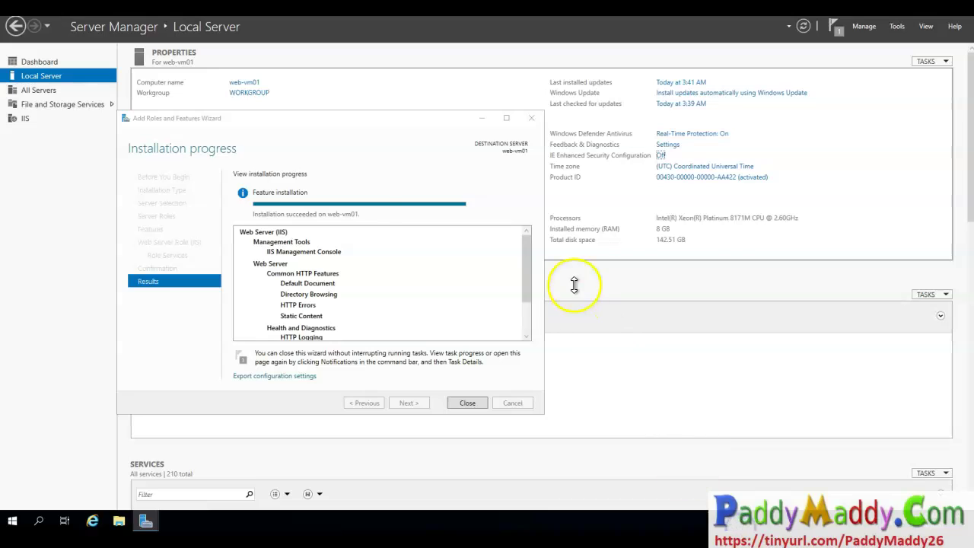
pyautogui.click(467, 403)
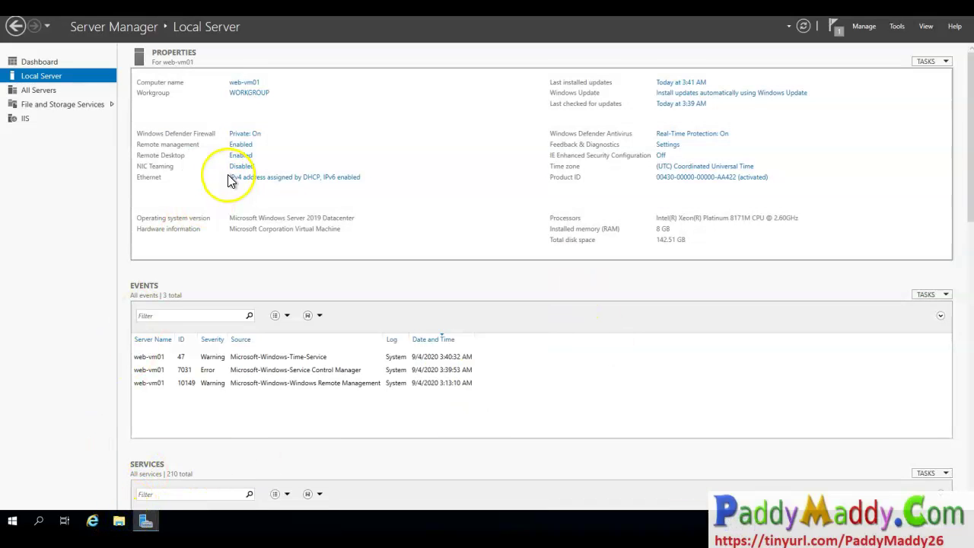
pyautogui.click(119, 521)
pyautogui.click(223, 216)
pyautogui.doubleClick(359, 267)
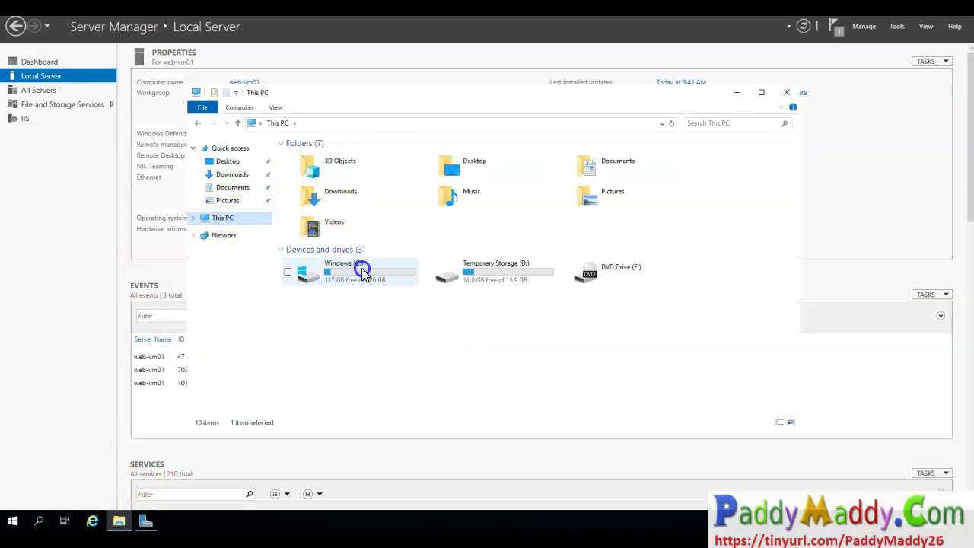
pyautogui.doubleClick(309, 155)
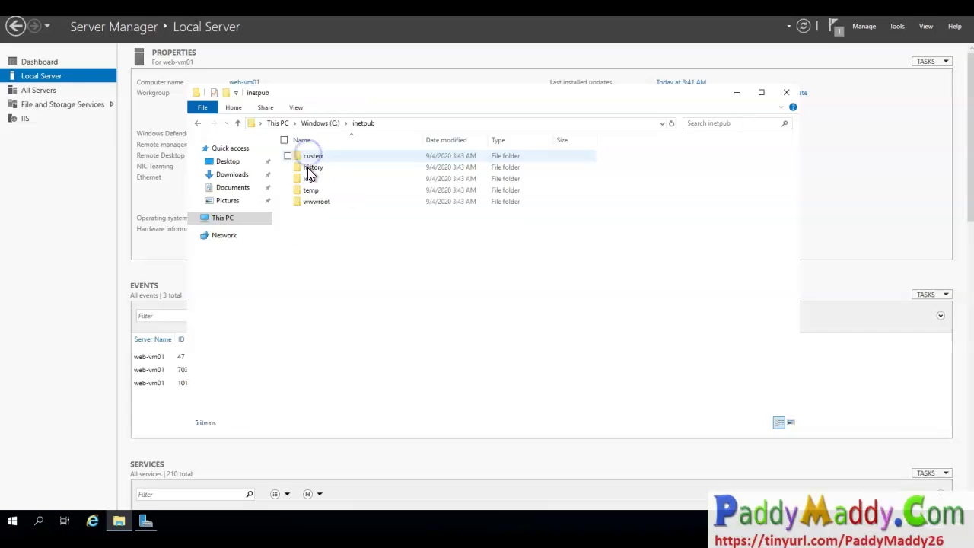
pyautogui.doubleClick(312, 202)
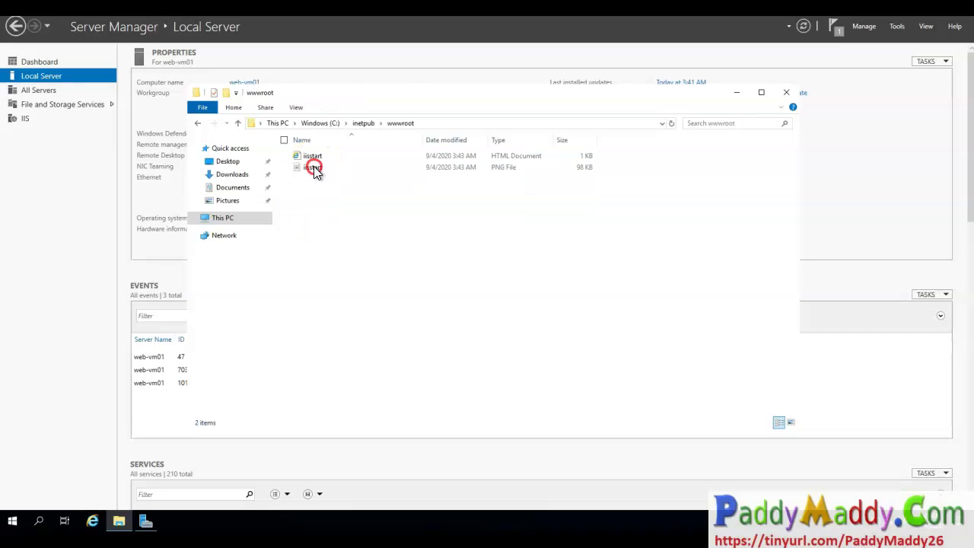
# Edit iisstart.png in Paint to add red 'VM01' text, then save it and close Paint.
pyautogui.click(316, 171)
pyautogui.rightClick(322, 179)
pyautogui.click(237, 177)
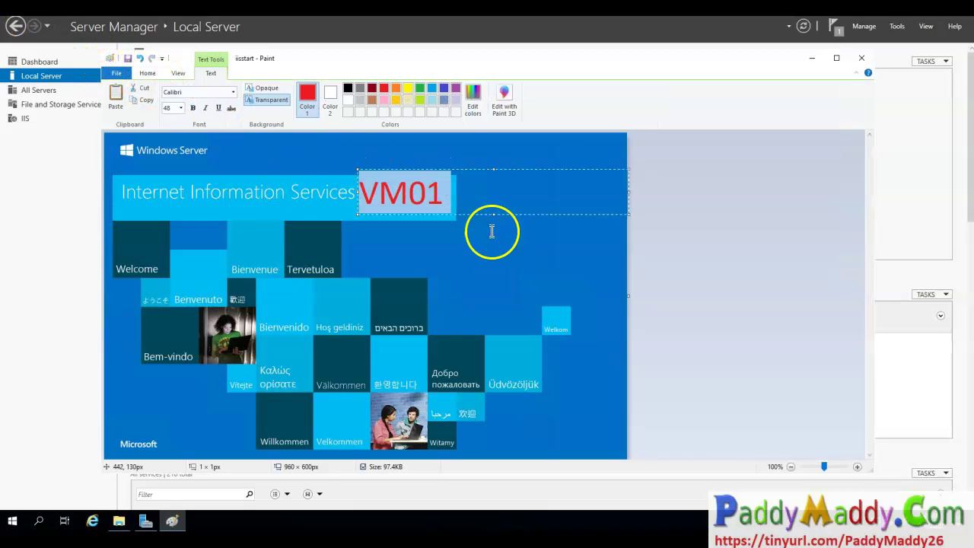
pyautogui.click(442, 248)
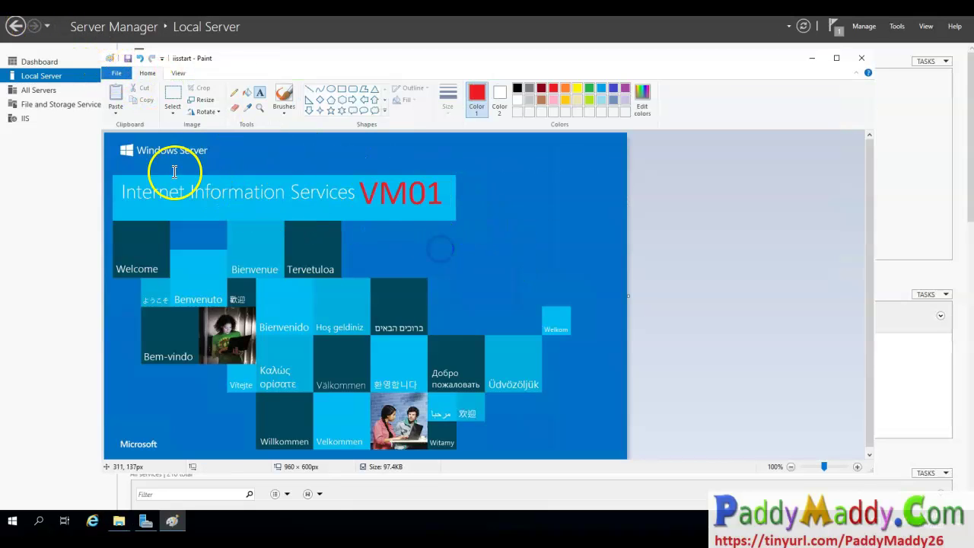
pyautogui.click(128, 58)
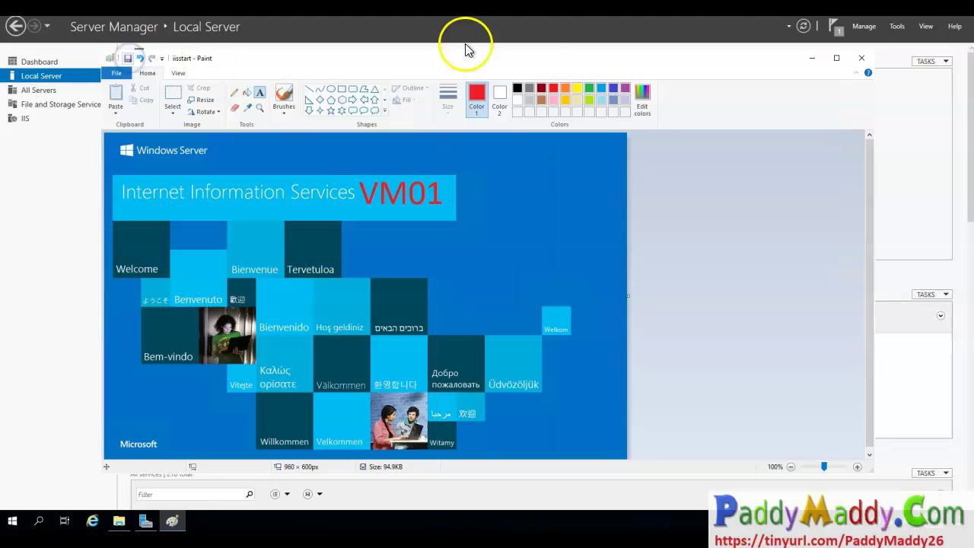
pyautogui.click(863, 67)
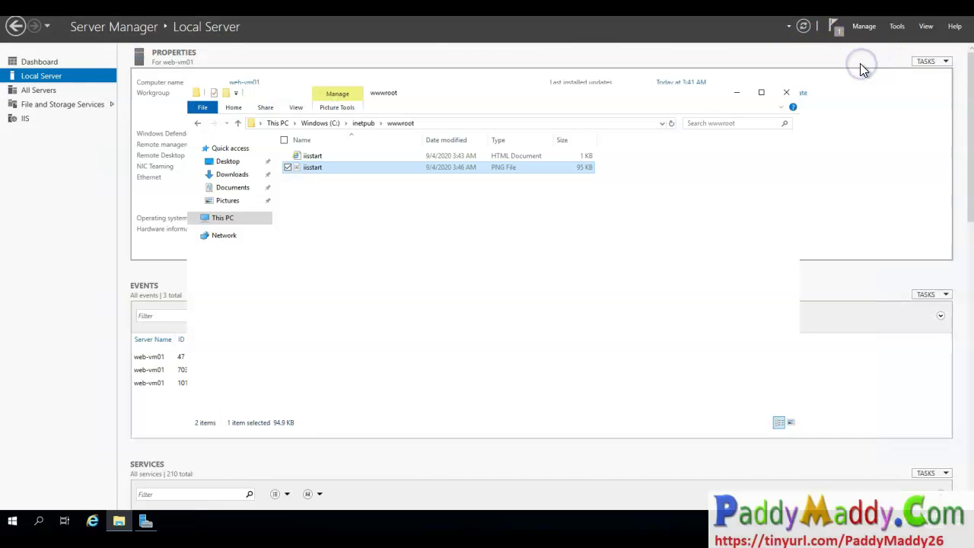
# Open an administrator command prompt via Run and confirm the hostname is web-vm01.
pyautogui.click(524, 312)
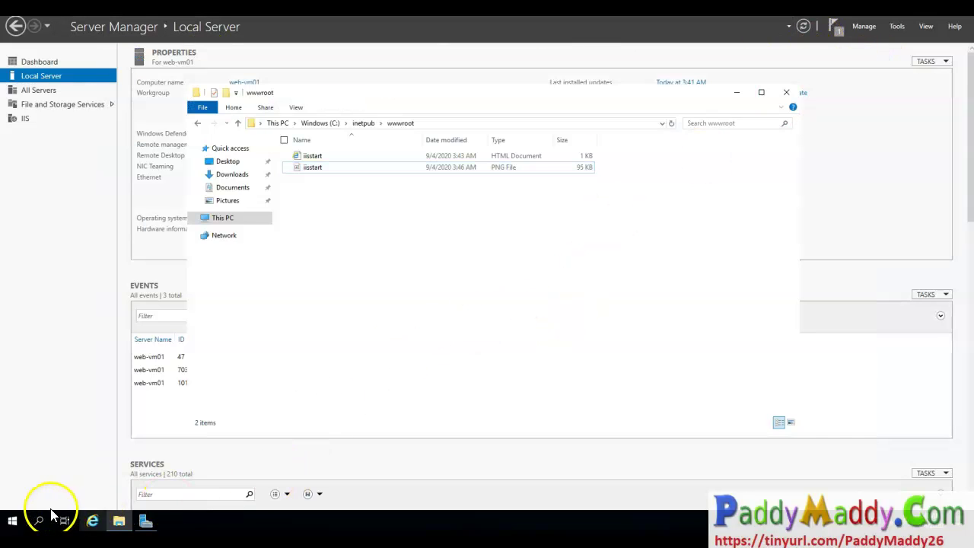
pyautogui.click(14, 522)
pyautogui.rightClick(14, 522)
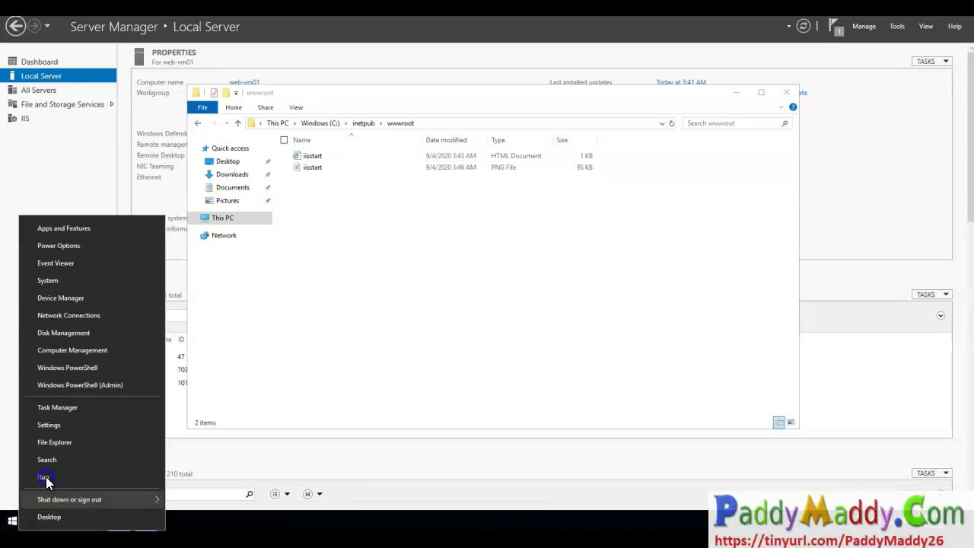
pyautogui.click(46, 476)
pyautogui.write('cmds')
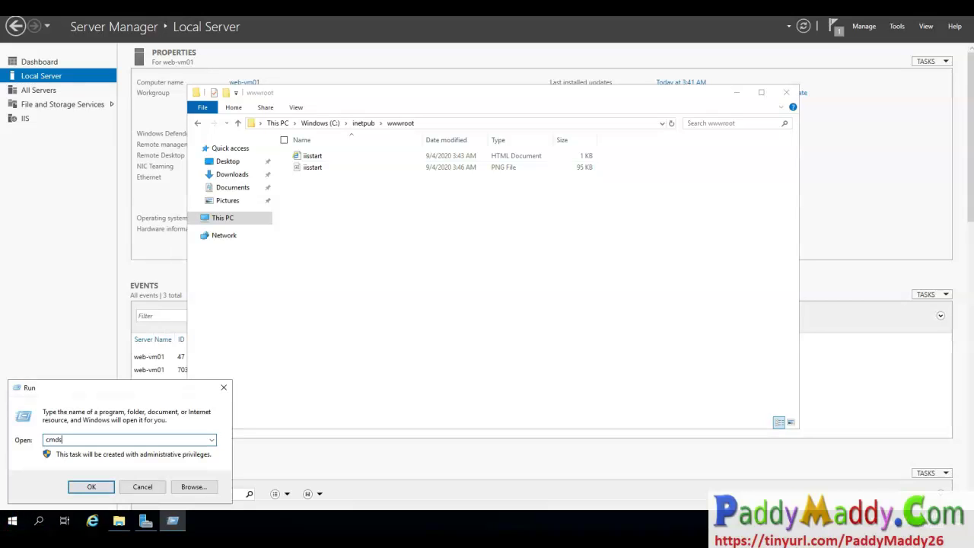
pyautogui.press('Return')
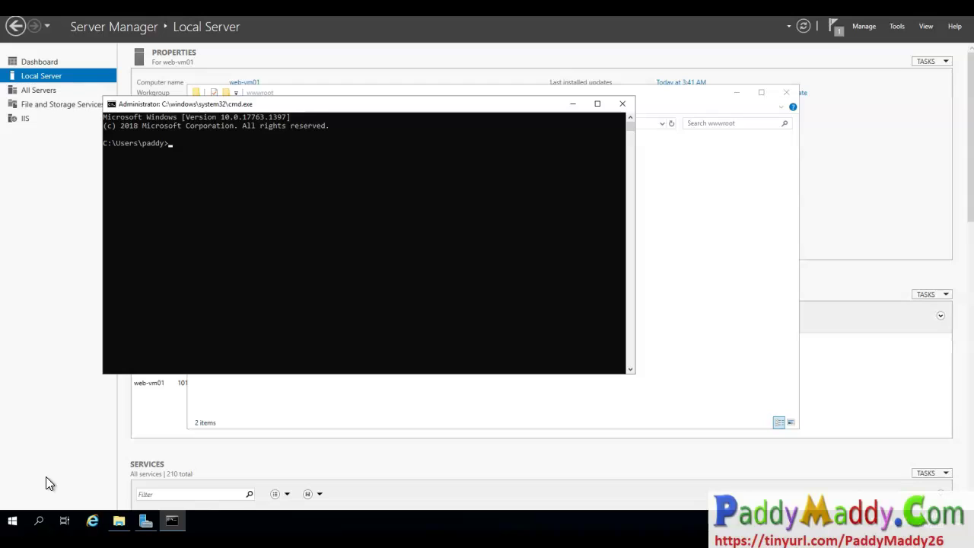
pyautogui.write('hostname')
pyautogui.press('Return')
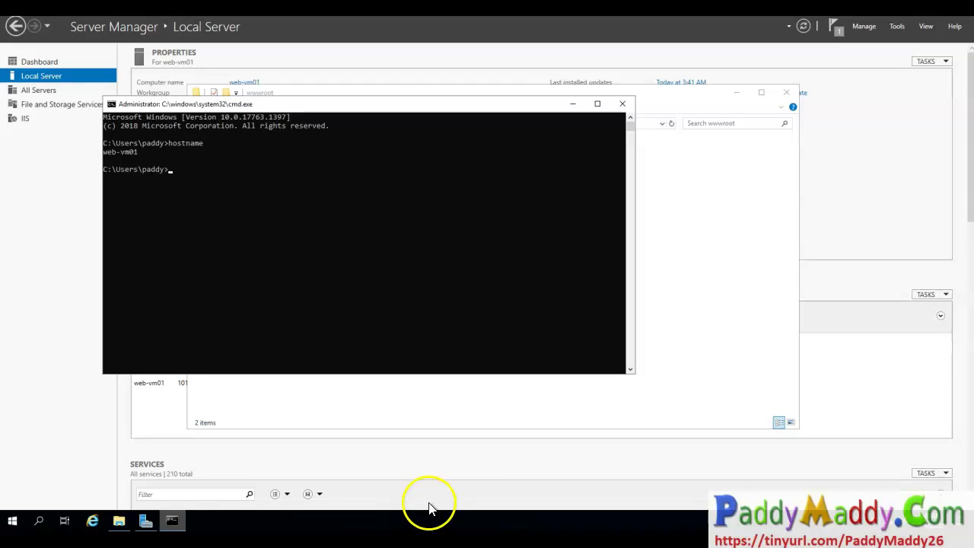
pyautogui.click(426, 422)
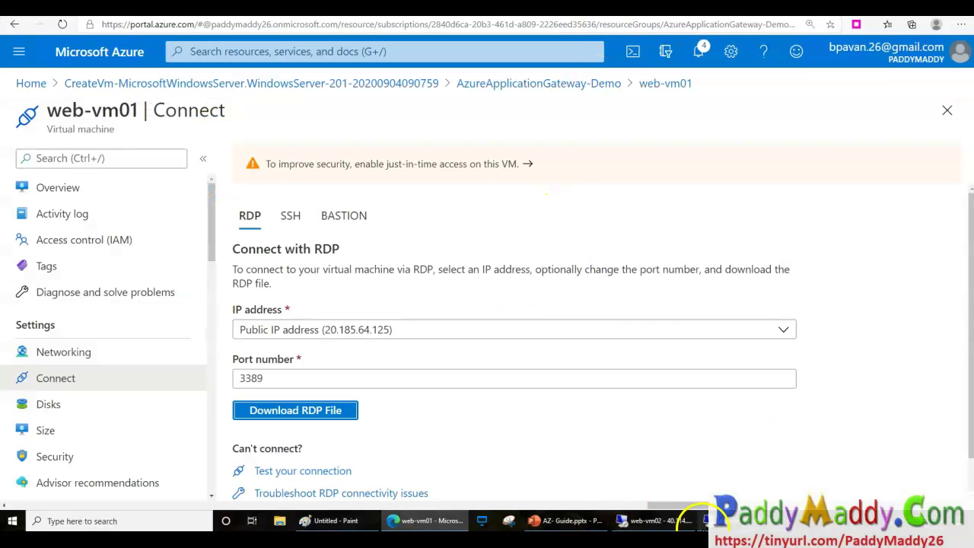
# On web-vm02, create a Videos folder in wwwroot, then review and close the test HTML page.
pyautogui.click(654, 524)
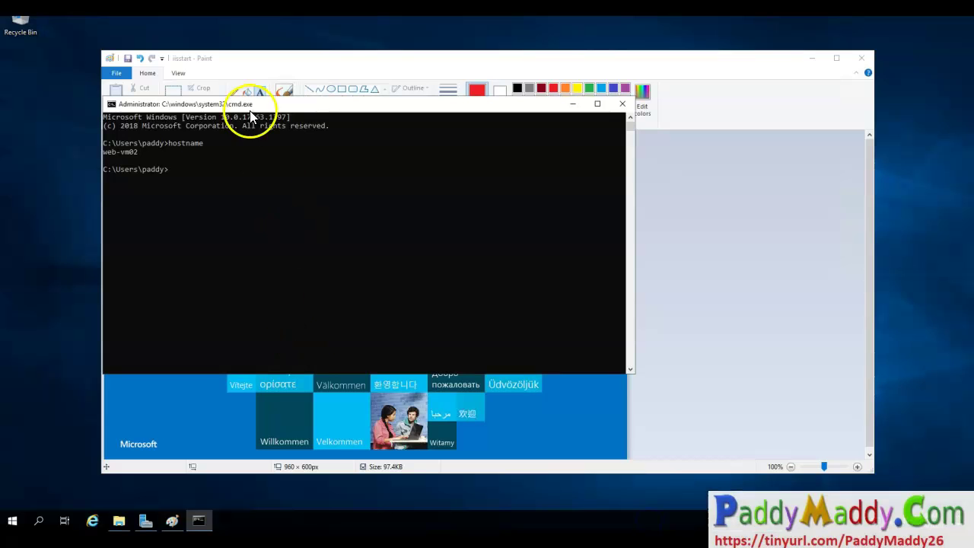
pyautogui.click(120, 521)
pyautogui.rightClick(332, 200)
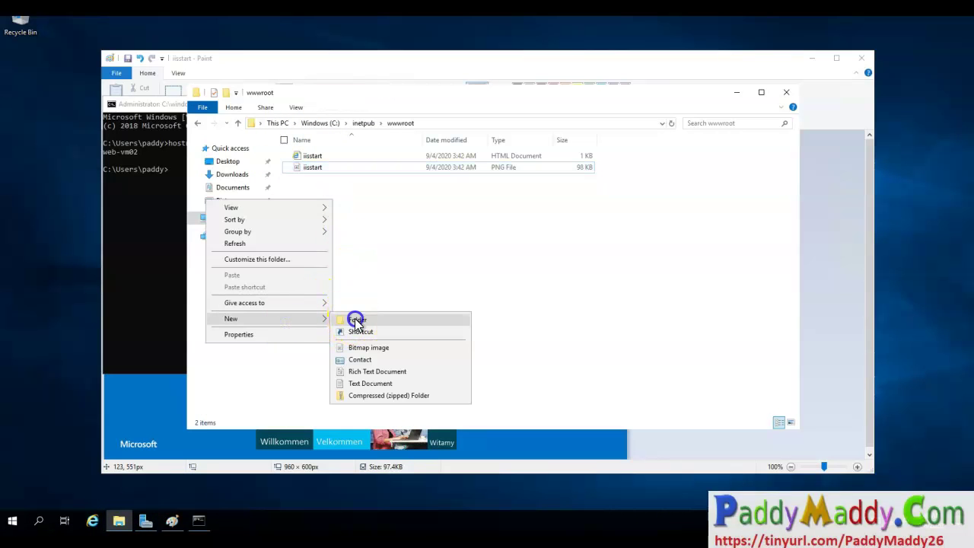
pyautogui.click(356, 326)
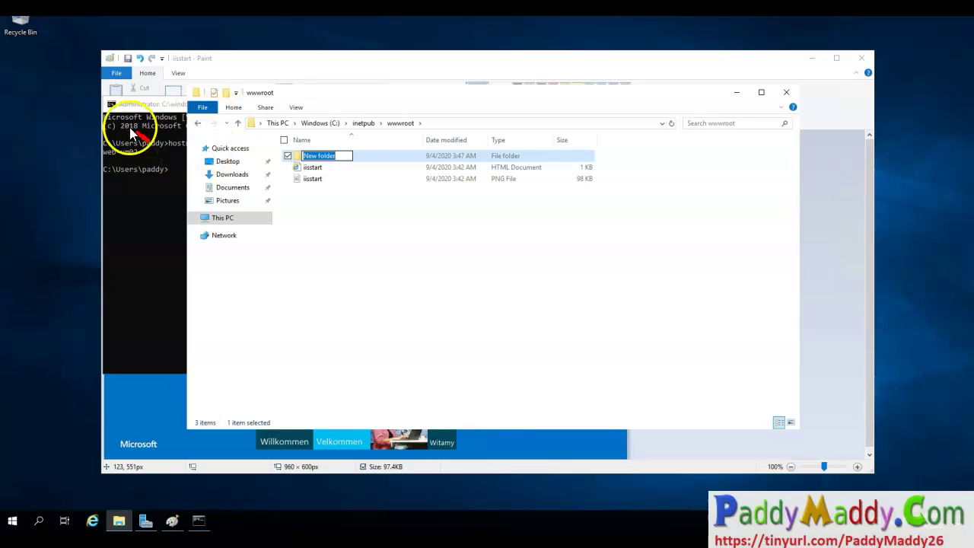
pyautogui.moveTo(367, 156)
pyautogui.mouseDown()
pyautogui.moveTo(379, 167)
pyautogui.moveTo(410, 135)
pyautogui.mouseUp()
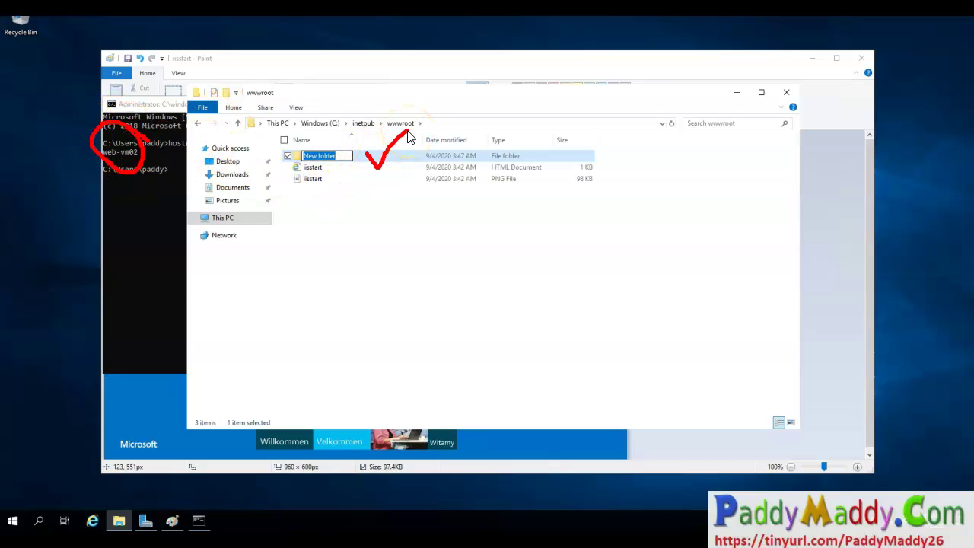
pyautogui.press('Escape')
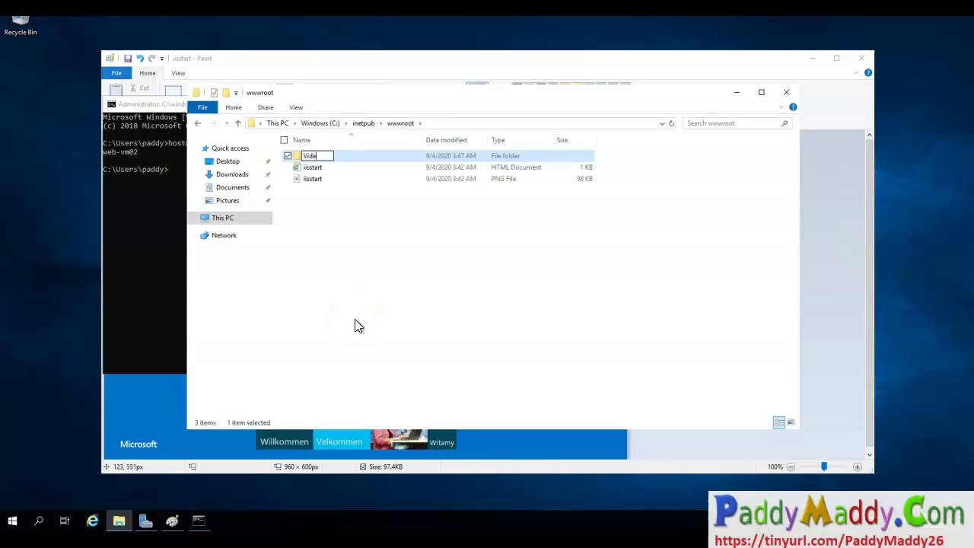
pyautogui.press('Return')
pyautogui.press('Return')
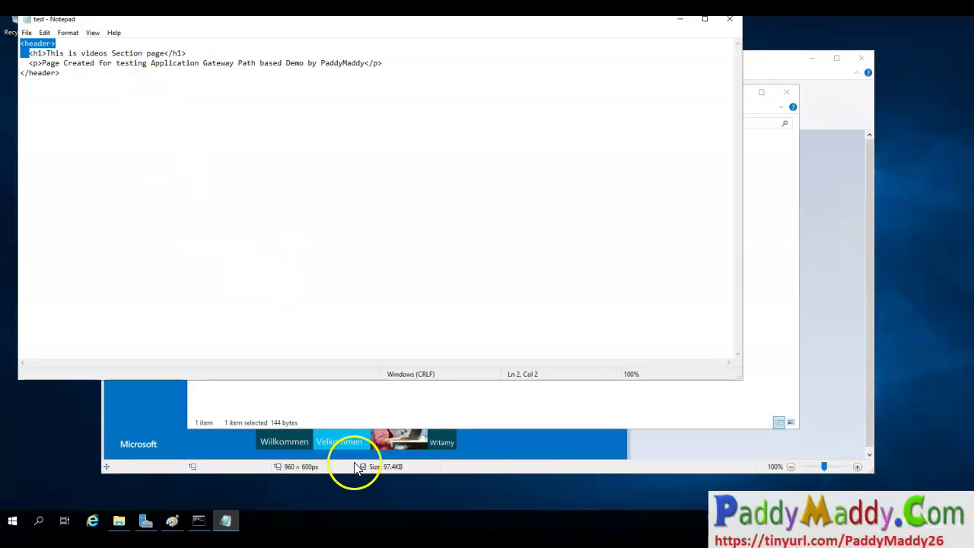
pyautogui.keyDown('shift'); pyautogui.click(91, 83); pyautogui.keyUp('shift')
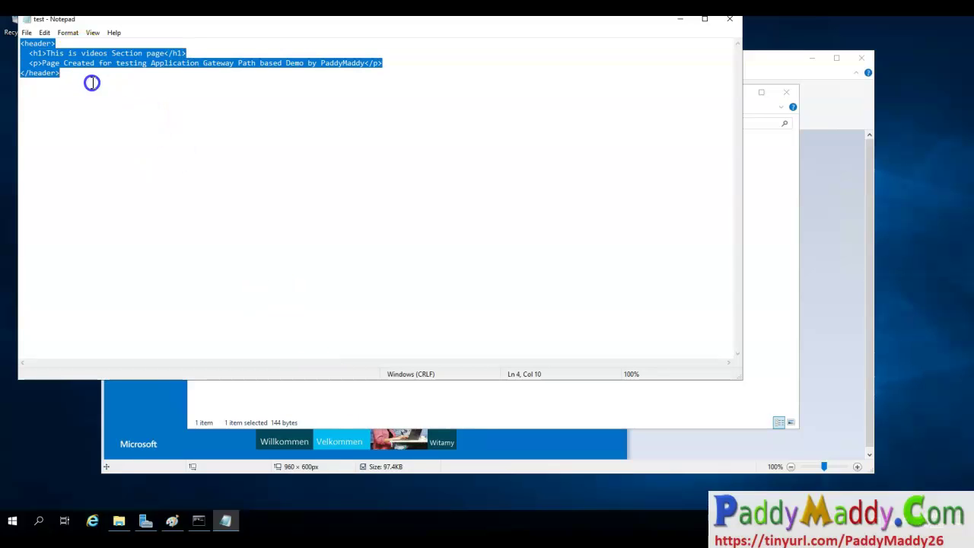
pyautogui.click(729, 23)
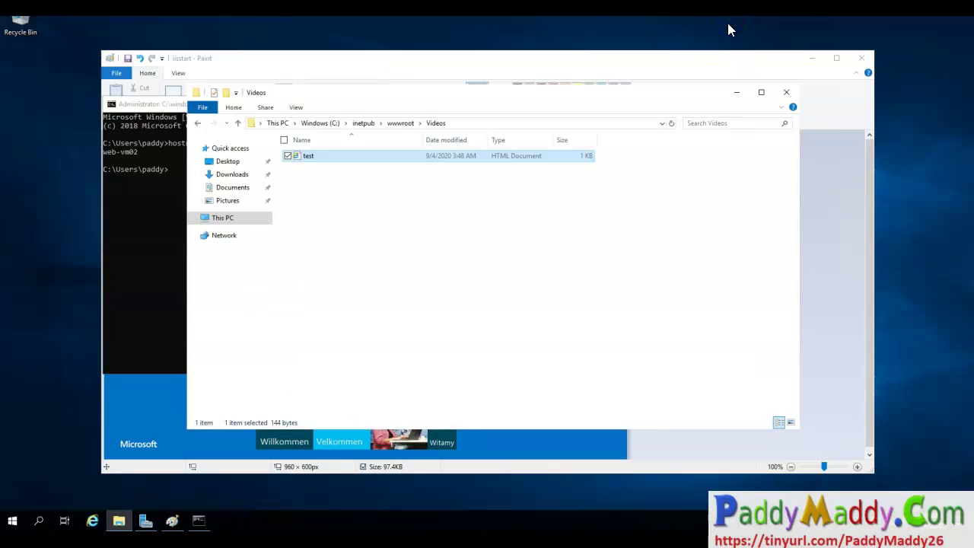
# Open test.html in Internet Explorer, finishing the first-run setup and closing the extra microsoft.com tab.
pyautogui.click(311, 156)
pyautogui.doubleClick(311, 156)
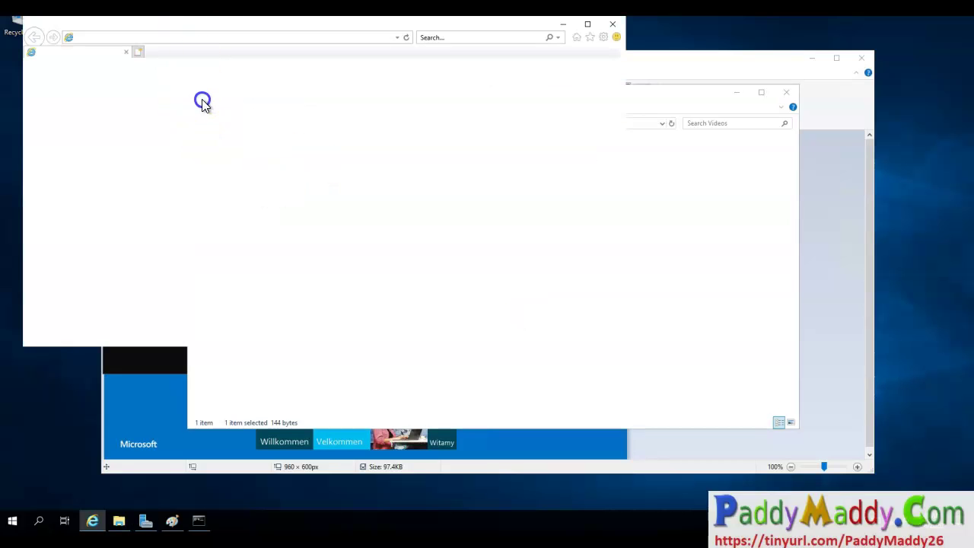
pyautogui.click(393, 271)
pyautogui.click(175, 90)
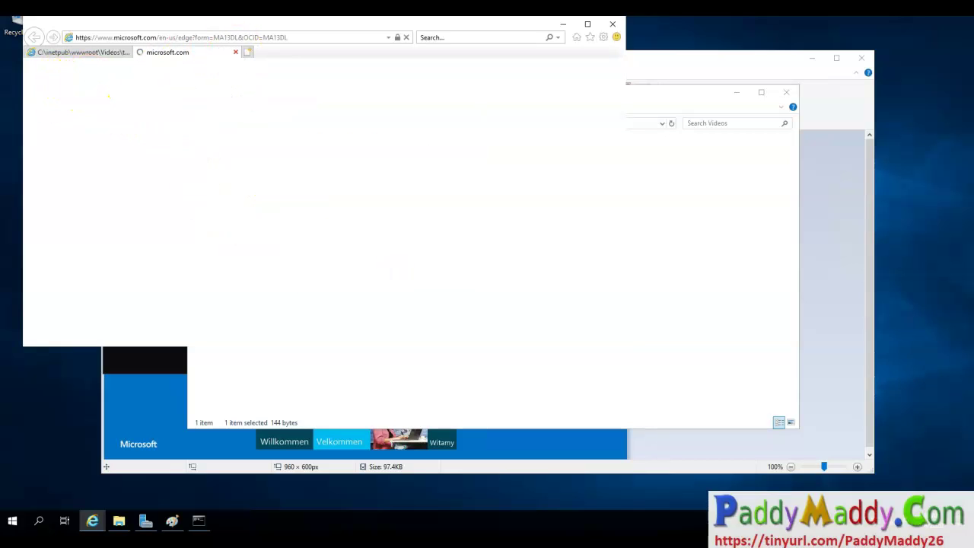
pyautogui.click(236, 51)
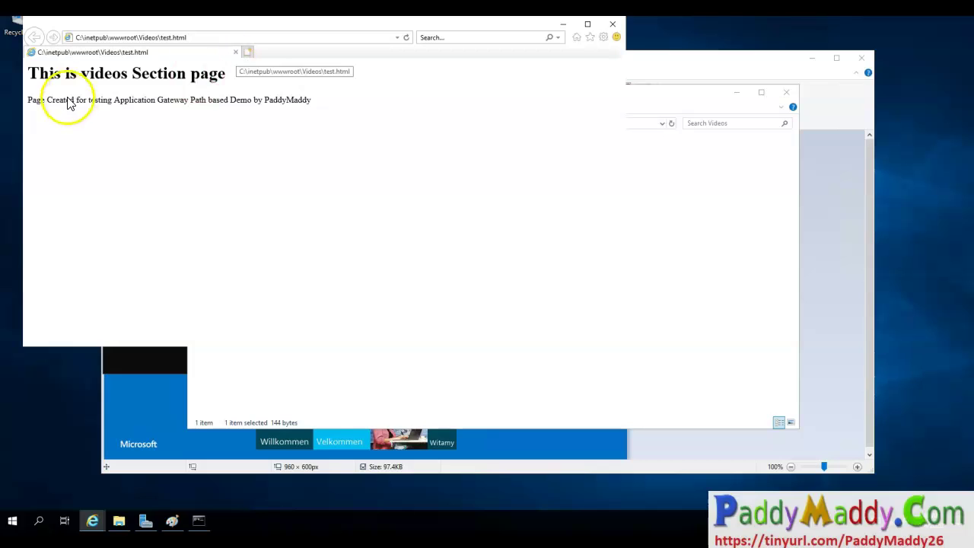
# Confirm the page reads 'This is videos Section page', then close Internet Explorer and the Videos folder.
pyautogui.moveTo(90, 83); pyautogui.dragTo(212, 89)
pyautogui.moveTo(87, 120); pyautogui.dragTo(392, 137)
pyautogui.press('Escape')
pyautogui.moveTo(29, 73); pyautogui.dragTo(226, 76)
pyautogui.click(613, 26)
pyautogui.click(787, 92)
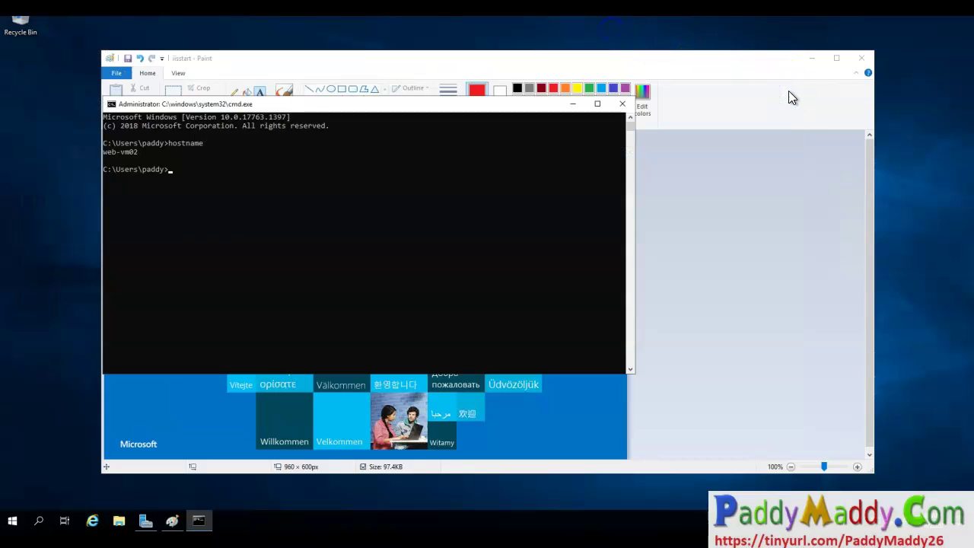
# Reopen the recent test page file from File Explorer on web-vm02.
pyautogui.click(108, 527)
pyautogui.click(118, 522)
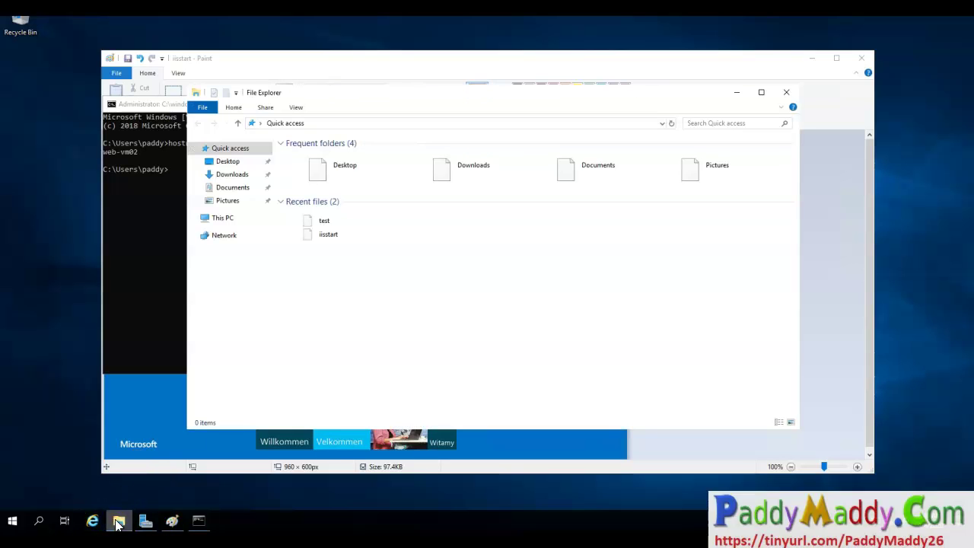
pyautogui.doubleClick(326, 228)
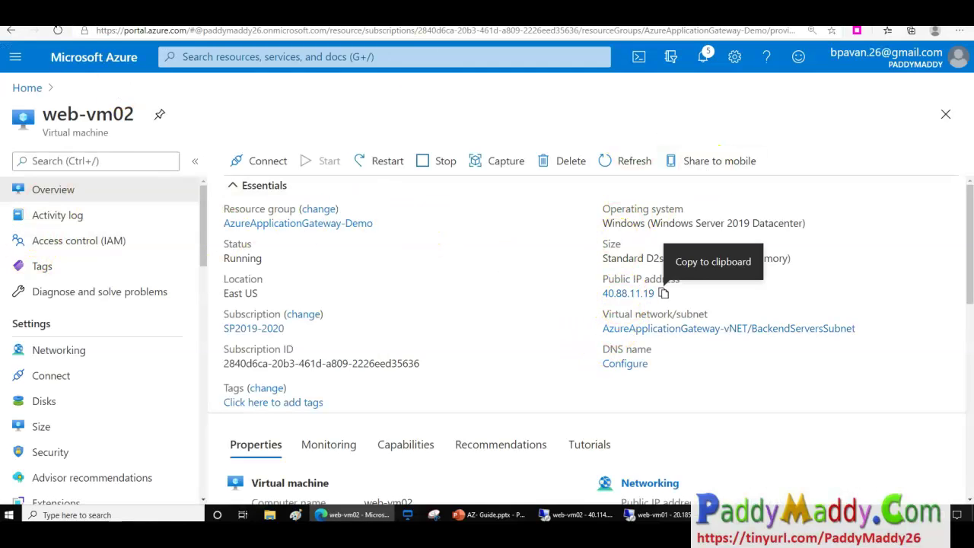
# Load web-vm02's public IP 40.88.11.19 in a new tab, then return to the maximized web-vm02 Azure page.
pyautogui.hotkey('ctrl', 't')
pyautogui.write('40.88.11.19')
pyautogui.press('Return')
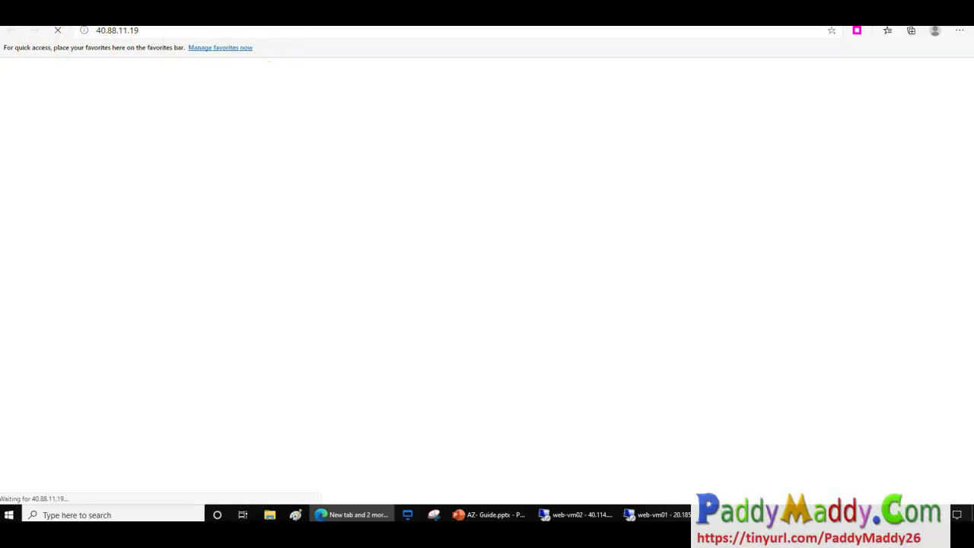
pyautogui.moveTo(522, 11); pyautogui.dragTo(537, 114)
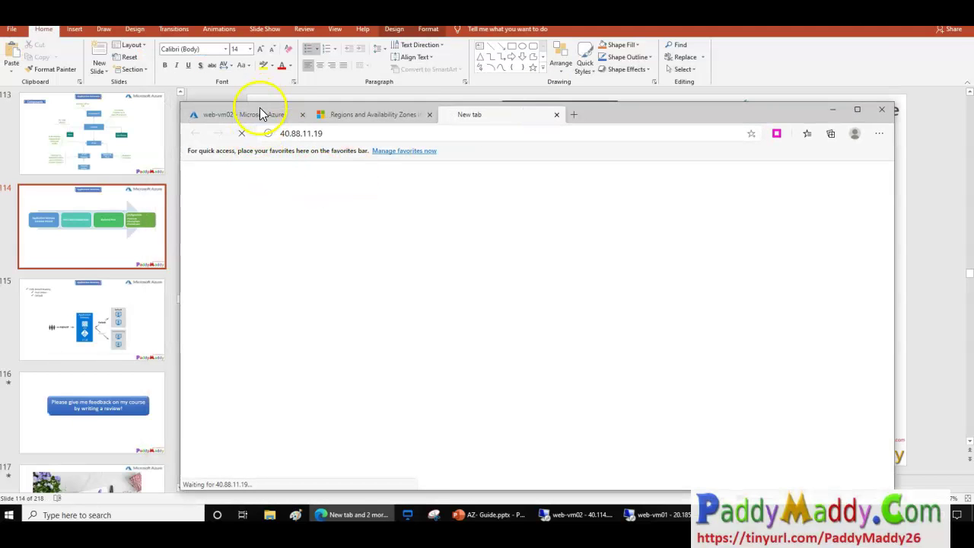
pyautogui.click(259, 114)
pyautogui.click(857, 109)
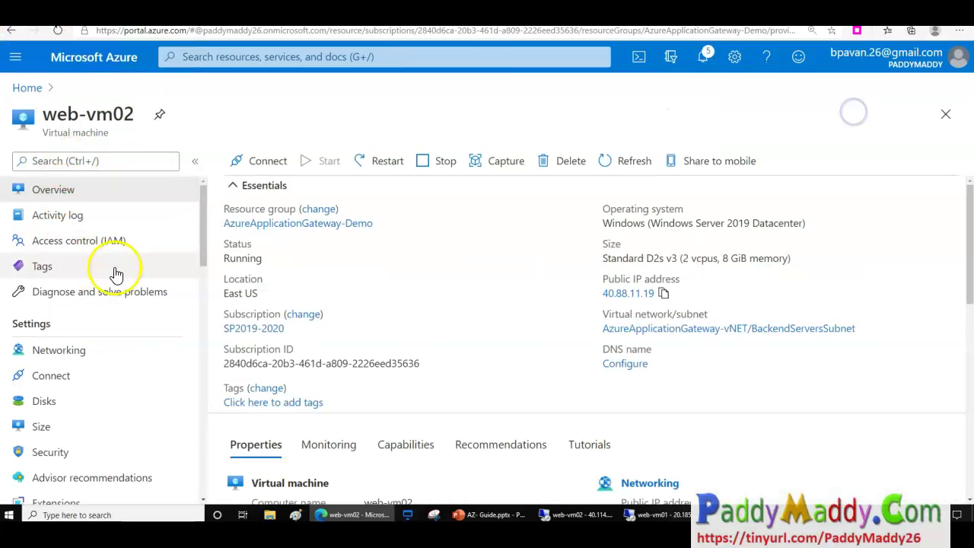
# Add inbound rule Port_80 allowing port 80 to web-vm02-nsg.
pyautogui.click(80, 350)
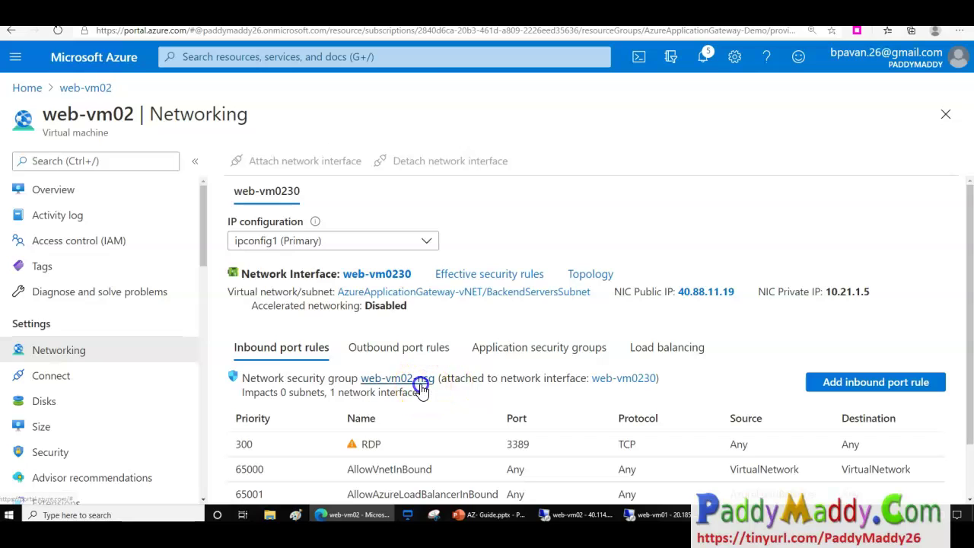
pyautogui.click(397, 379)
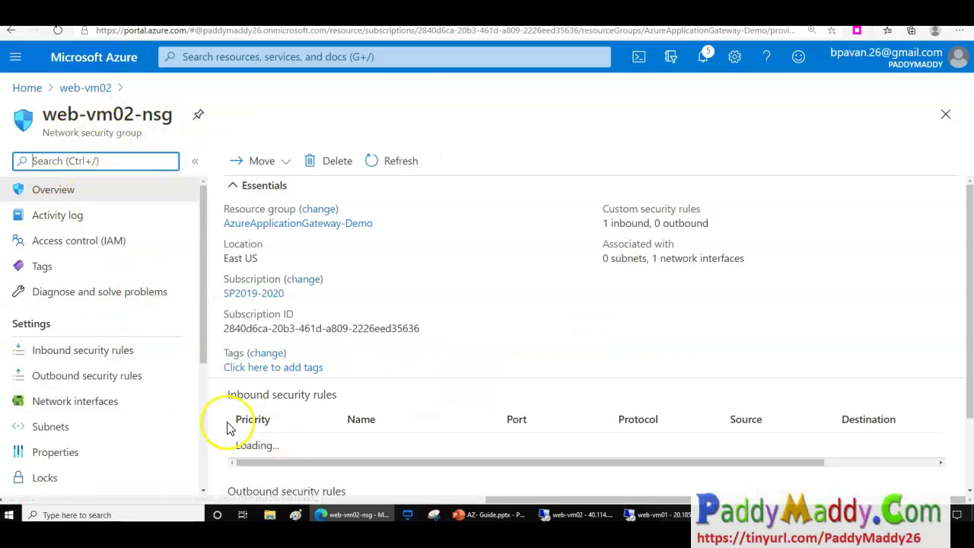
pyautogui.click(65, 352)
pyautogui.click(243, 163)
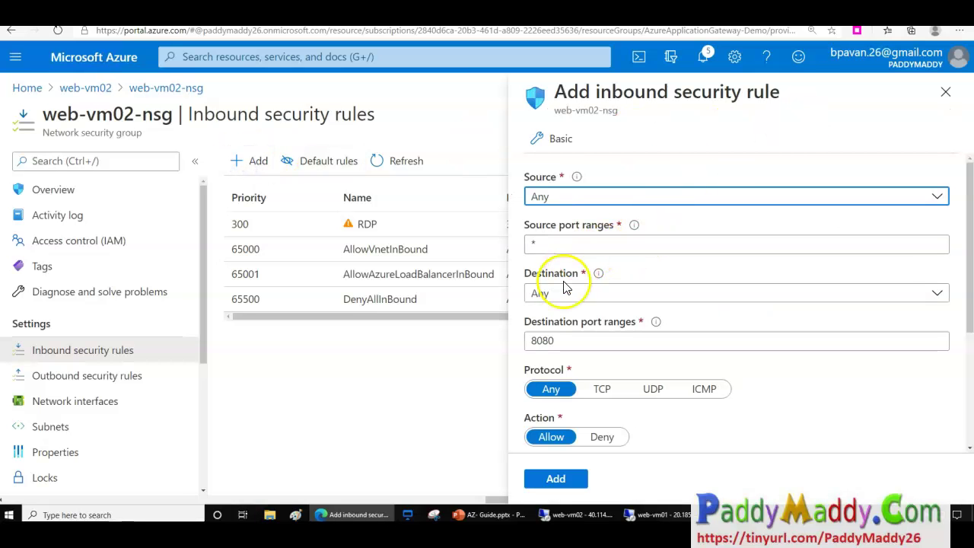
pyautogui.moveTo(543, 340); pyautogui.dragTo(670, 359)
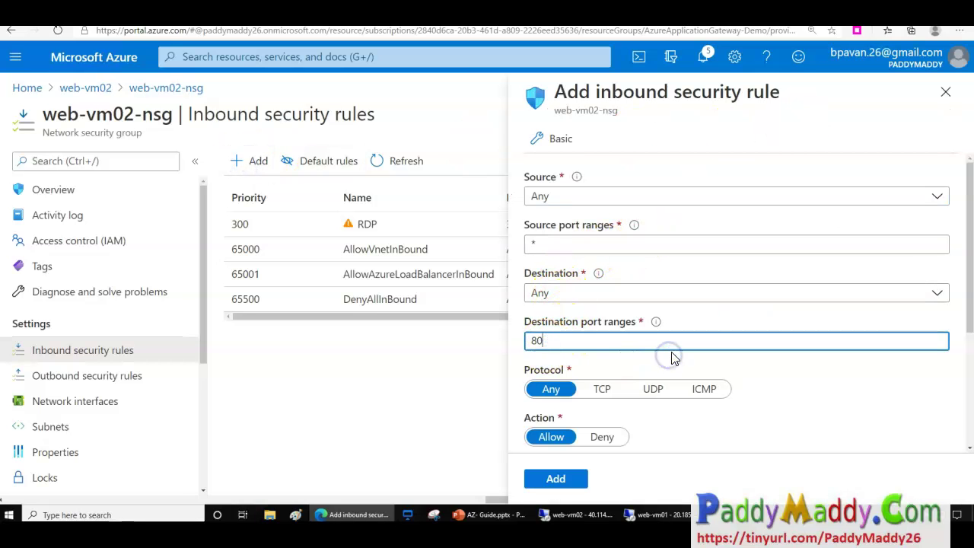
pyautogui.scroll(-3, 701, 404)
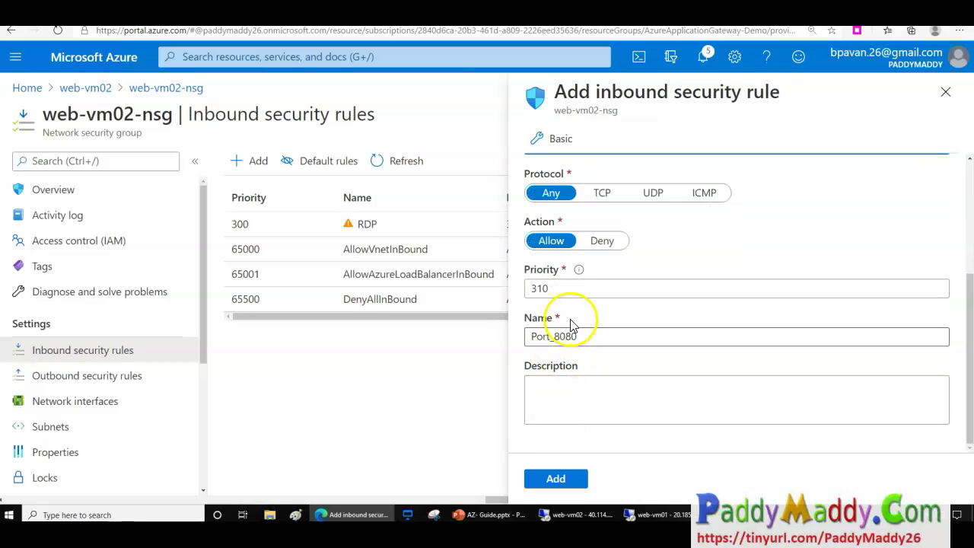
pyautogui.moveTo(572, 336); pyautogui.dragTo(745, 334)
pyautogui.press('BackSpace')
pyautogui.click(553, 481)
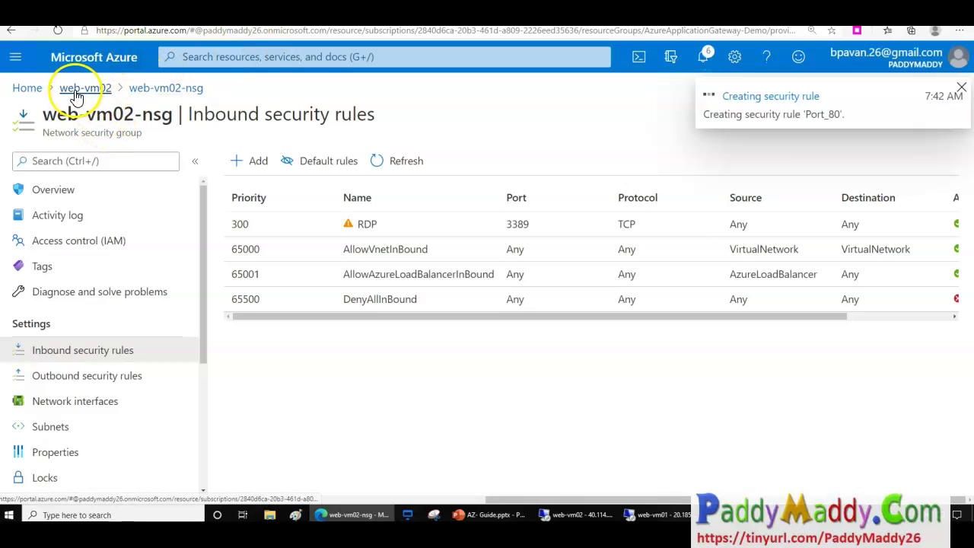
# From Home, add inbound rule Port_80 allowing port 80 to web-vm01-nsg on web-vm01.
pyautogui.click(27, 88)
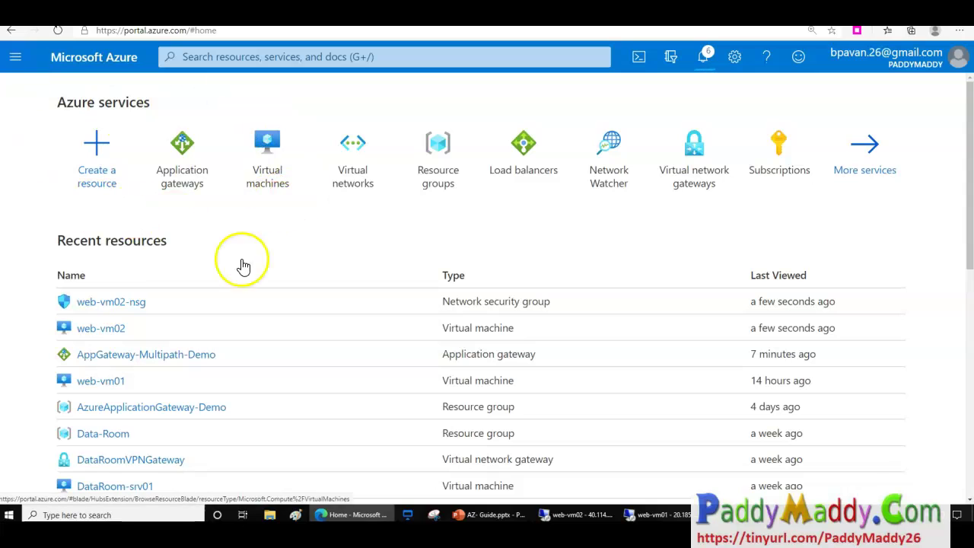
pyautogui.click(91, 380)
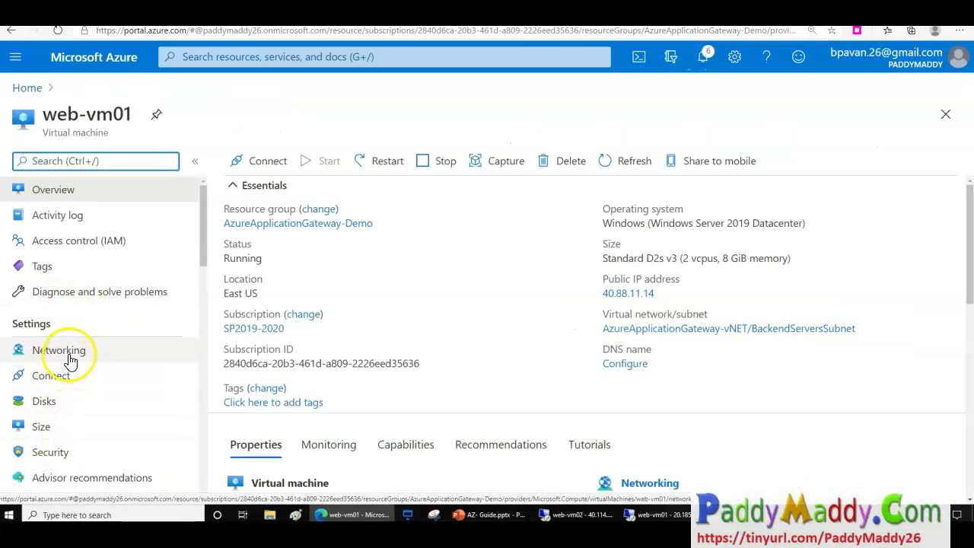
pyautogui.click(71, 360)
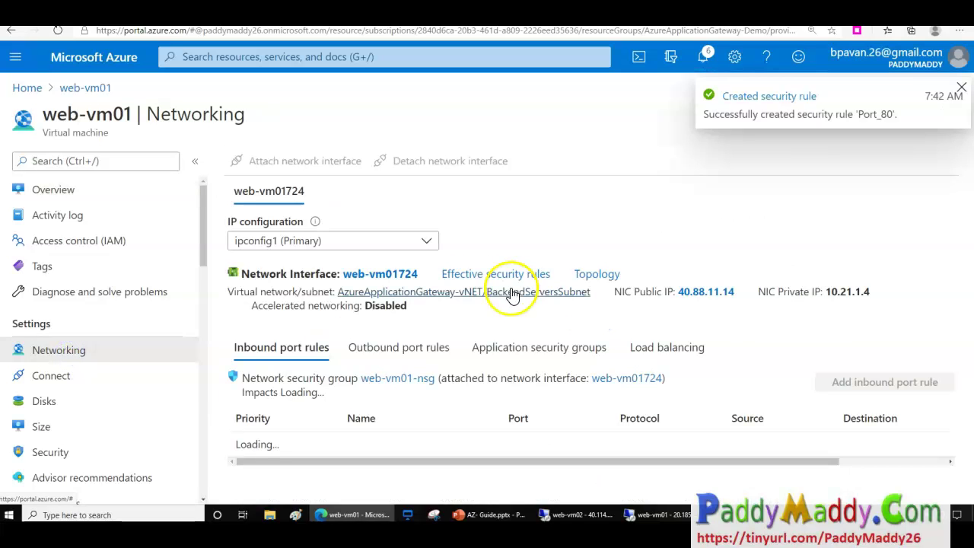
pyautogui.click(398, 380)
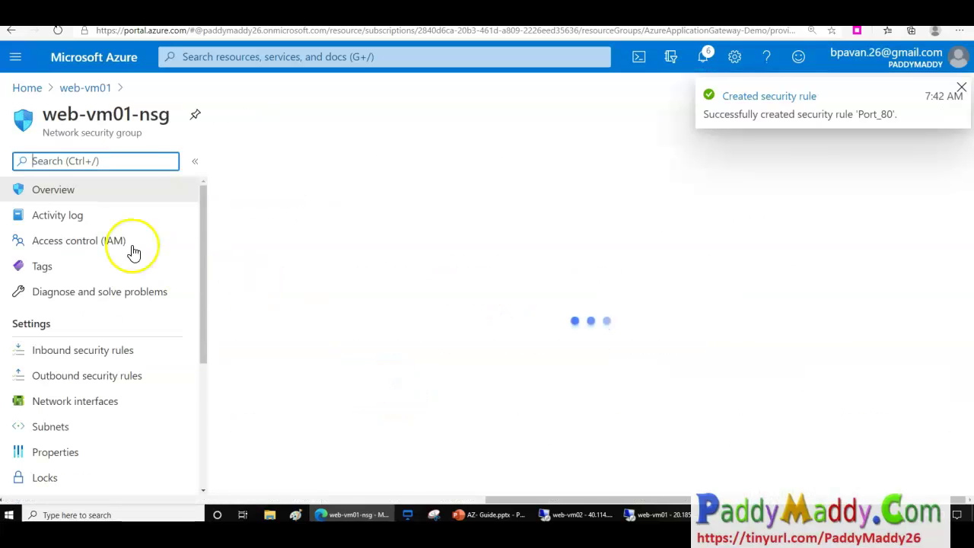
pyautogui.click(68, 350)
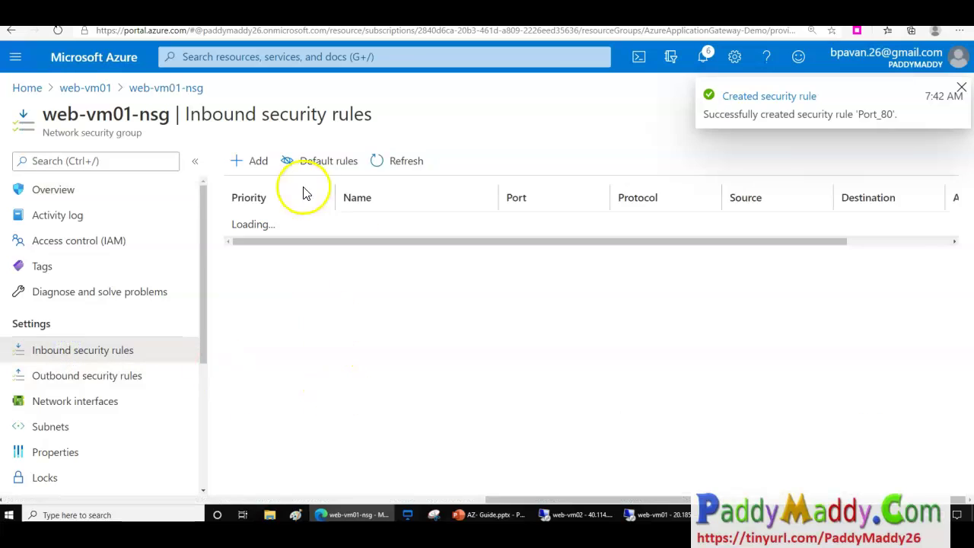
pyautogui.click(236, 161)
pyautogui.moveTo(542, 341); pyautogui.dragTo(668, 331)
pyautogui.scroll(-3, 663, 381)
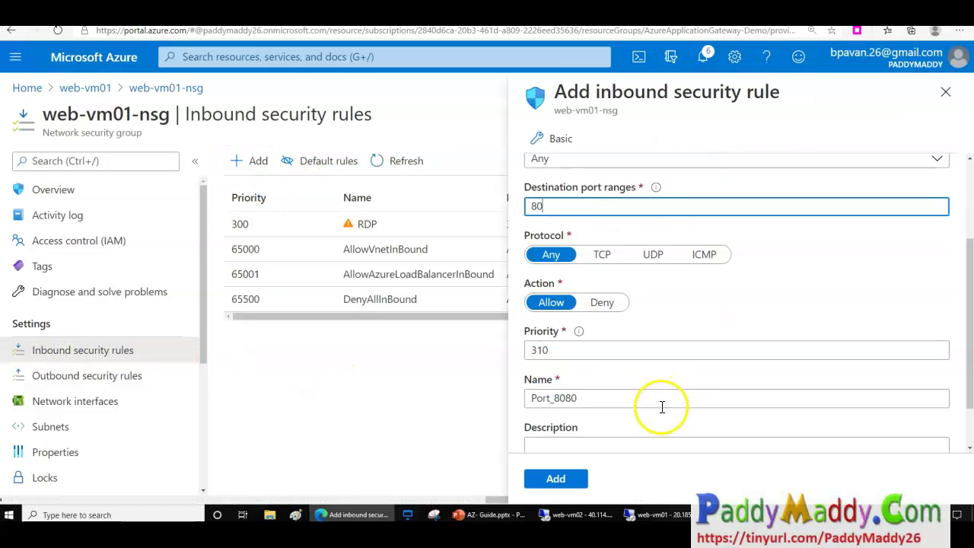
pyautogui.click(556, 480)
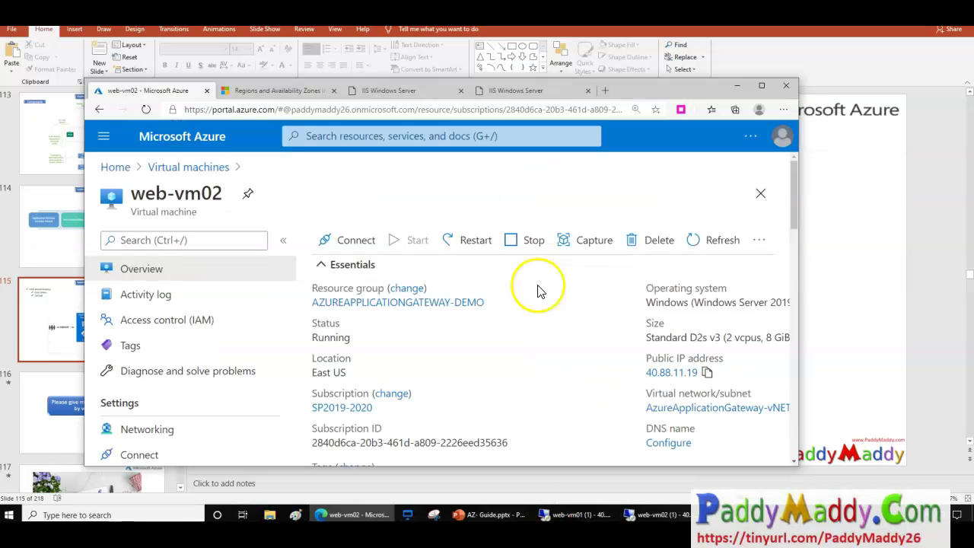
pyautogui.scroll(-3, 544, 377)
# Copy the VM's public IP, reload the VM01 IIS page, and move the other IIS tab into its own window.
pyautogui.scroll(3, 544, 374)
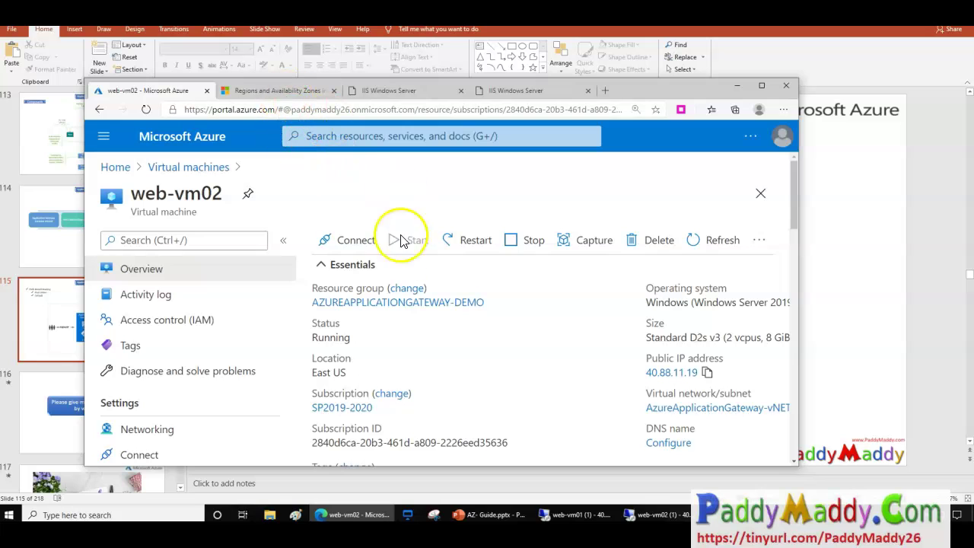
pyautogui.scroll(-1, 499, 339)
pyautogui.click(707, 326)
pyautogui.scroll(1, 232, 257)
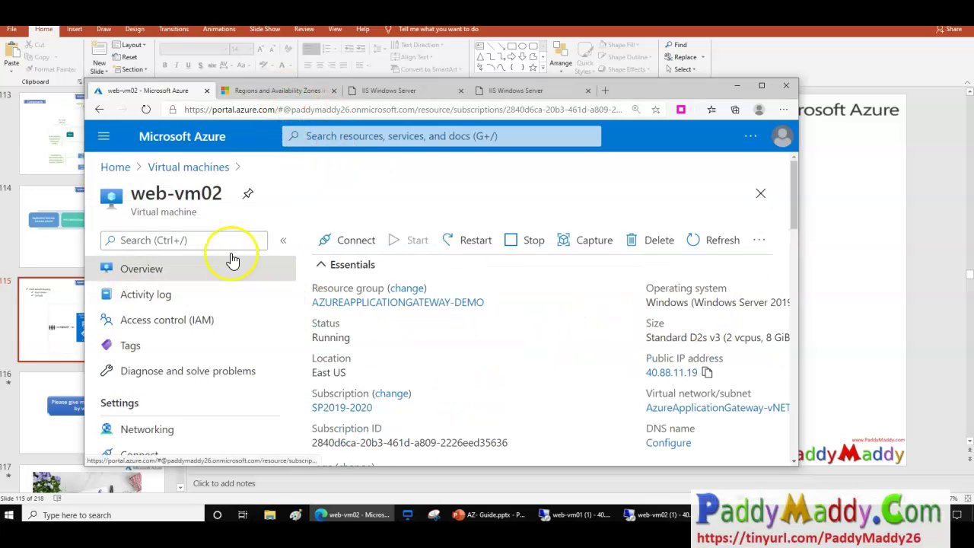
pyautogui.click(437, 94)
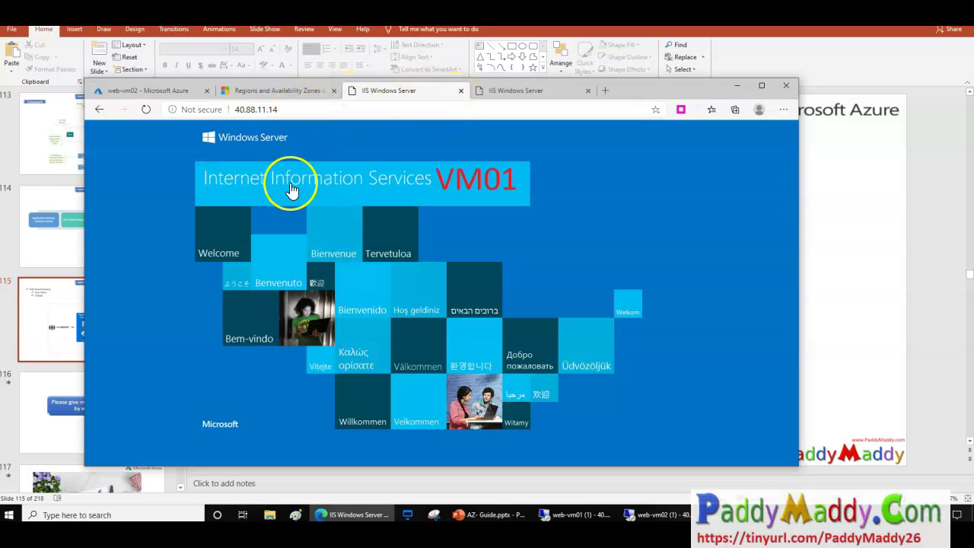
pyautogui.click(144, 109)
pyautogui.moveTo(470, 79); pyautogui.dragTo(588, 213)
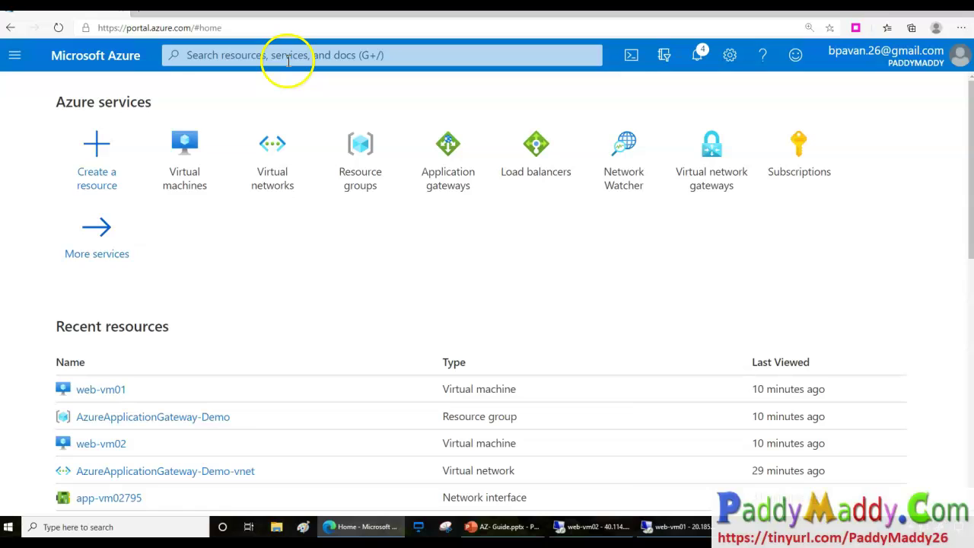
# Search the portal for 'applica' to list Application gateways.
pyautogui.click(288, 59)
pyautogui.write('app')
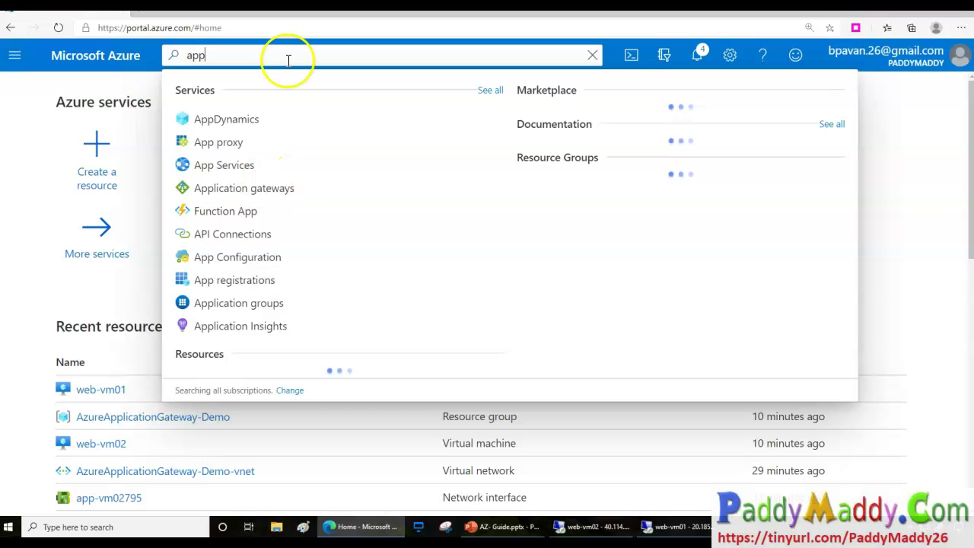
pyautogui.write('lica')
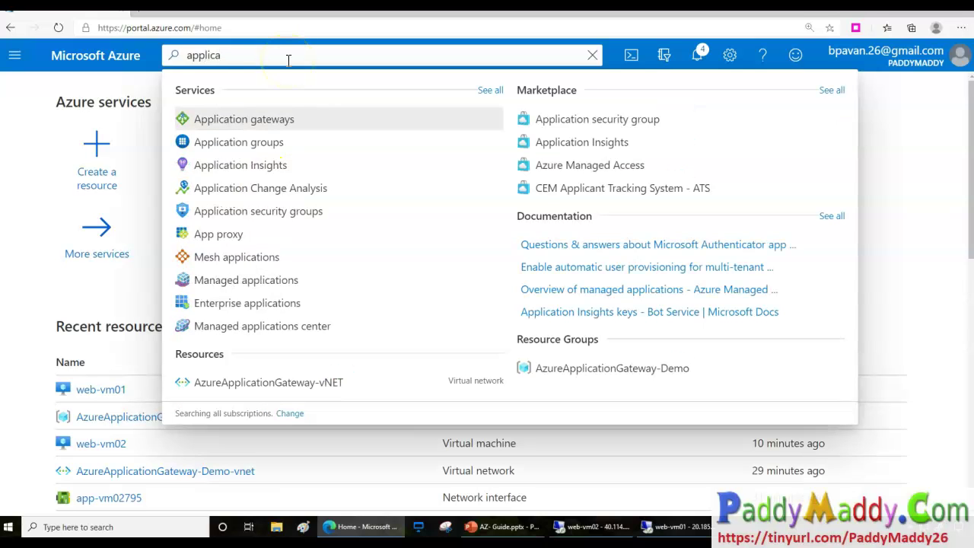
# Start a new application gateway in AzureApplicationGateway-Demo and begin naming it AppGateway-Multipath-Demo.
pyautogui.click(276, 120)
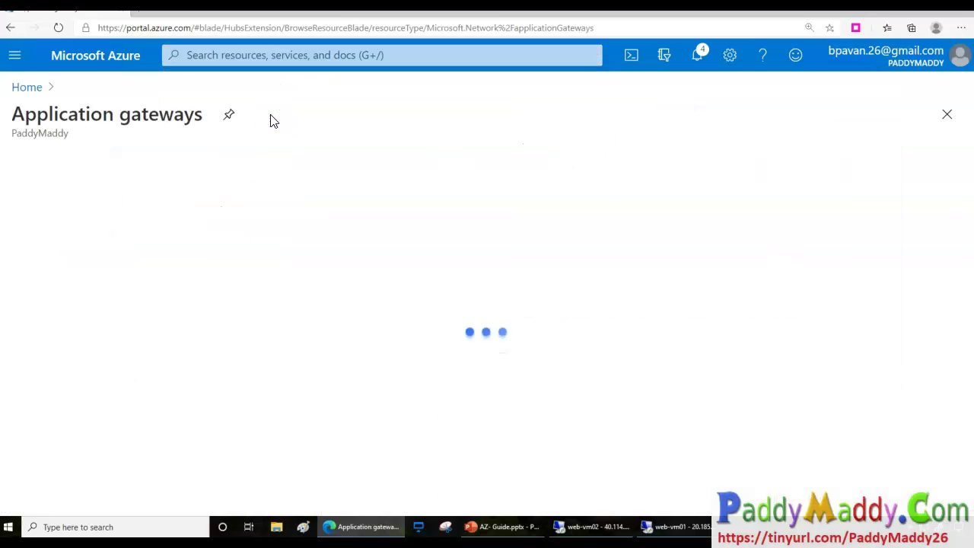
pyautogui.click(40, 164)
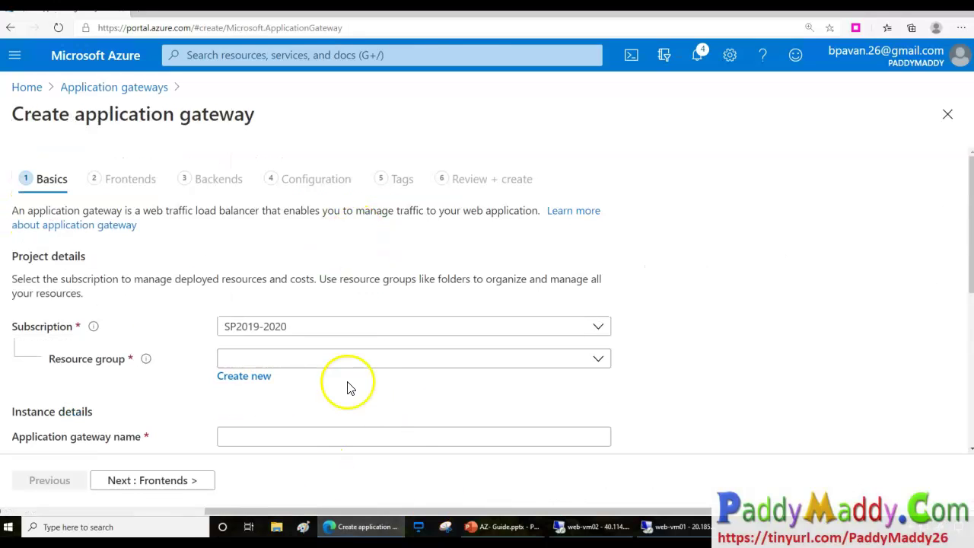
pyautogui.click(498, 360)
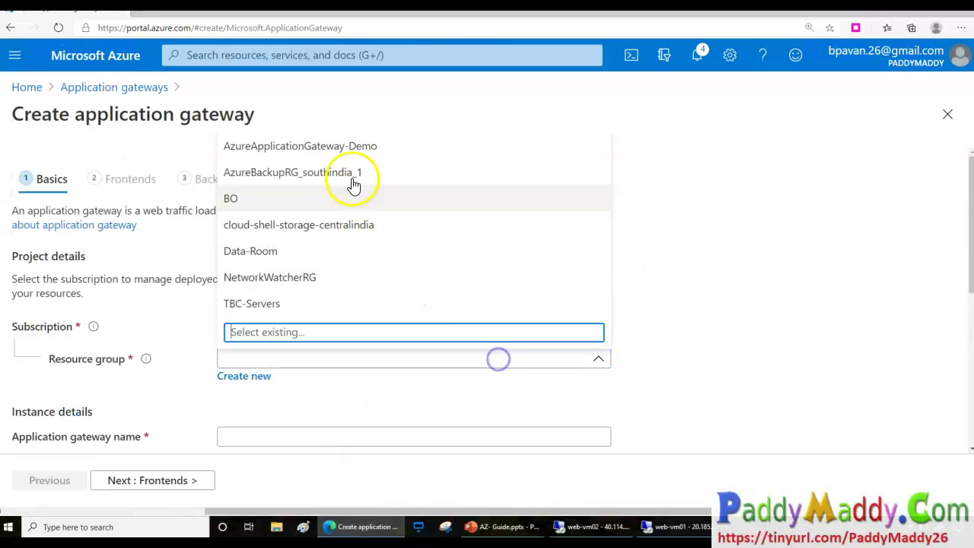
pyautogui.click(333, 153)
pyautogui.scroll(-2, 720, 267)
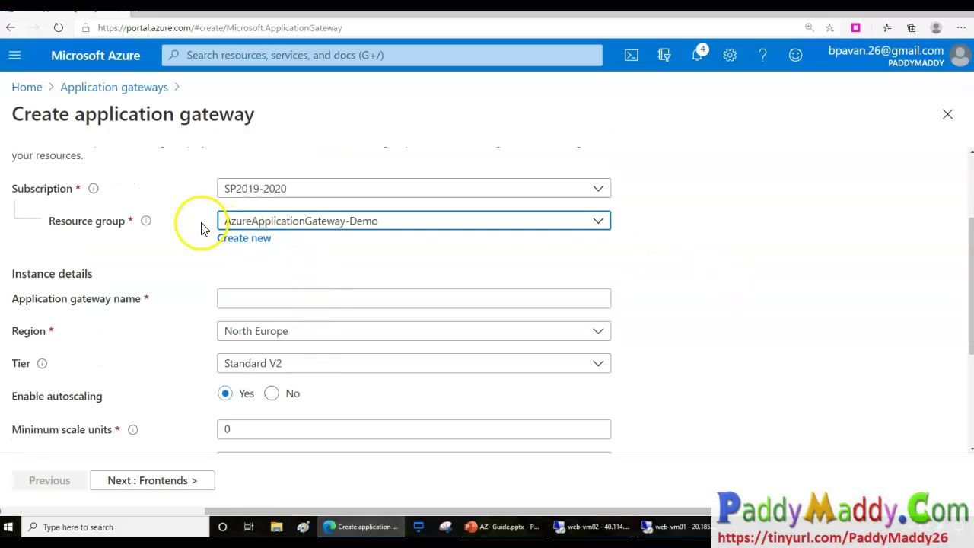
pyautogui.moveTo(185, 221); pyautogui.dragTo(237, 210)
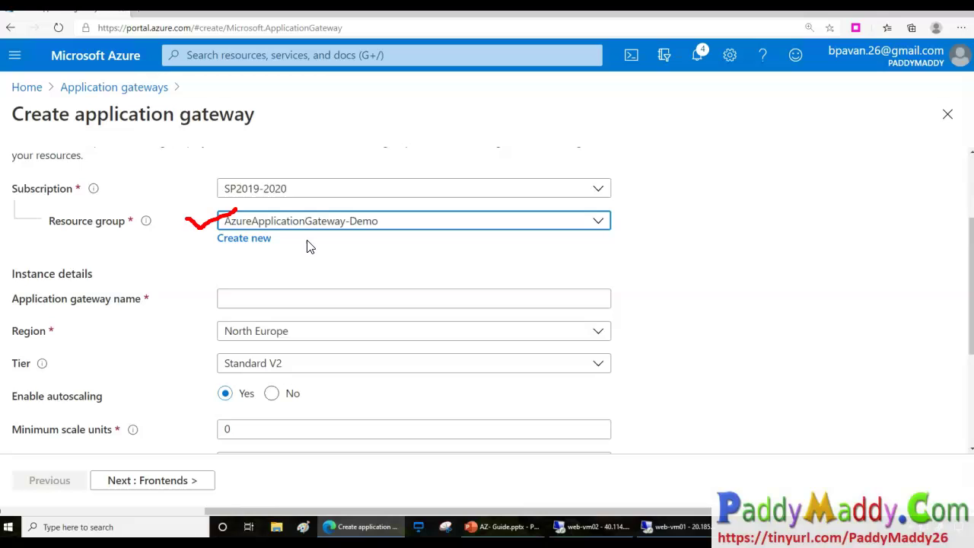
pyautogui.moveTo(44, 299); pyautogui.dragTo(125, 304)
pyautogui.click(233, 300)
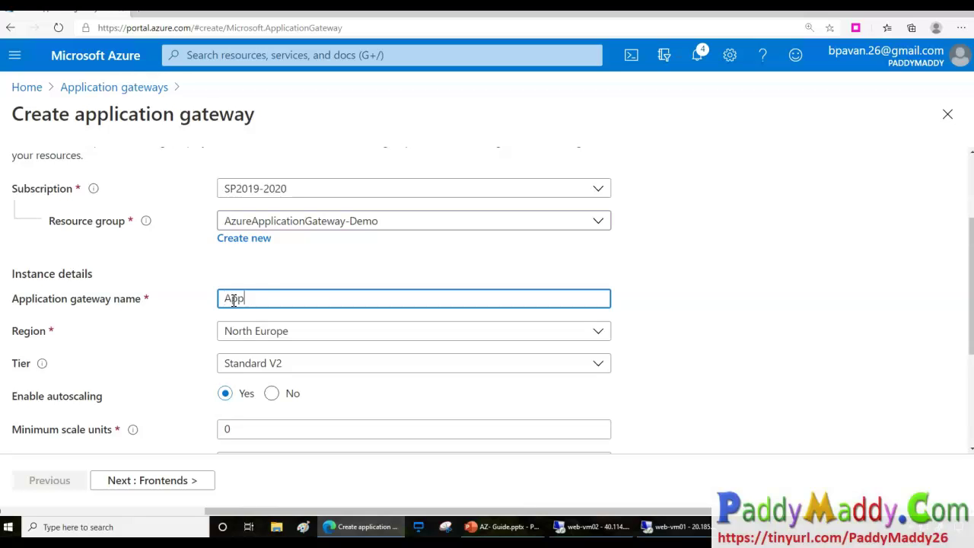
pyautogui.write('Multipath-Demo')
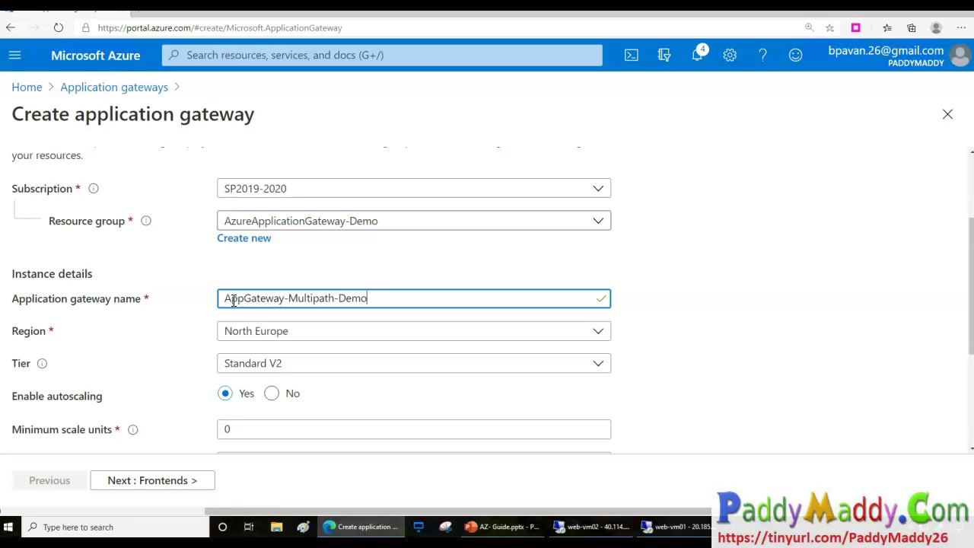
# Set the gateway region to East US.
pyautogui.scroll(-1, 624, 351)
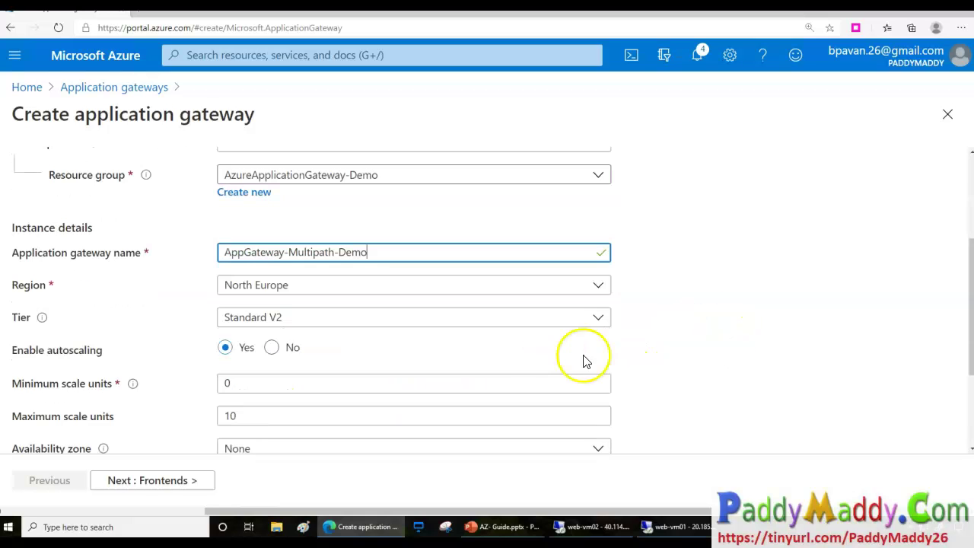
pyautogui.click(307, 294)
pyautogui.scroll(10, 307, 396)
pyautogui.click(244, 348)
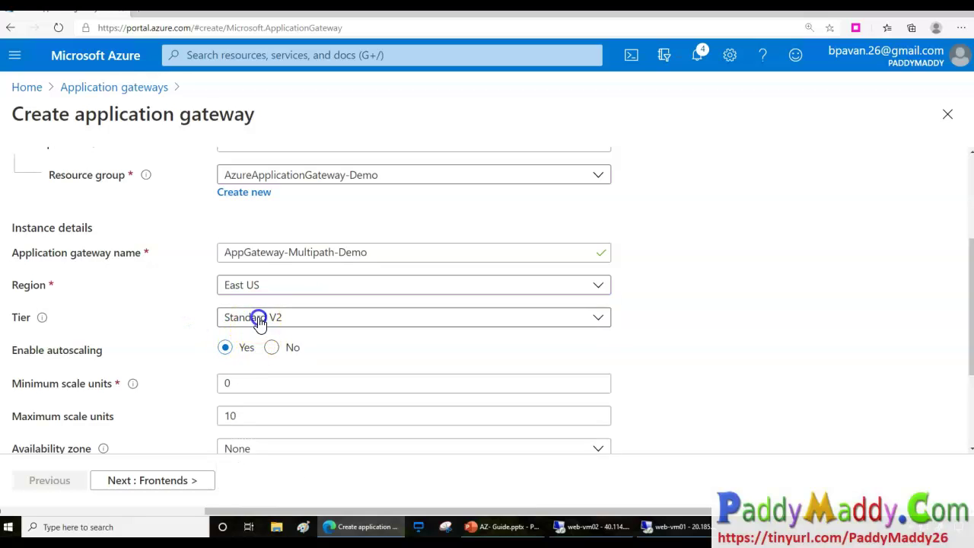
# Set the tier to Standard, noting autoscaling and instance count, and show the tier explanation.
pyautogui.click(256, 320)
pyautogui.moveTo(243, 368); pyautogui.dragTo(59, 351)
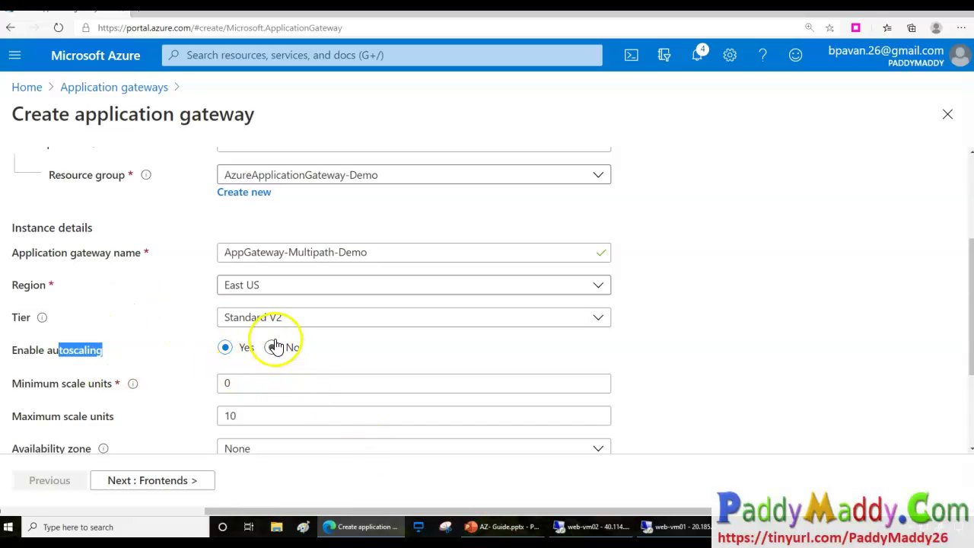
pyautogui.click(267, 318)
pyautogui.moveTo(285, 366); pyautogui.dragTo(319, 367)
pyautogui.moveTo(110, 333)
pyautogui.mouseDown()
pyautogui.moveTo(43, 315)
pyautogui.moveTo(39, 370)
pyautogui.moveTo(98, 320)
pyautogui.mouseUp()
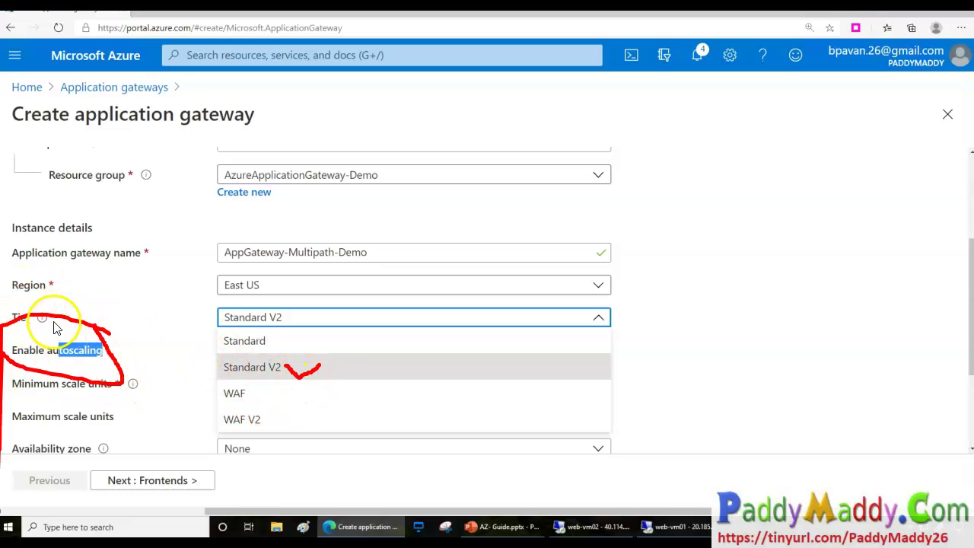
pyautogui.press('Escape')
pyautogui.click(253, 341)
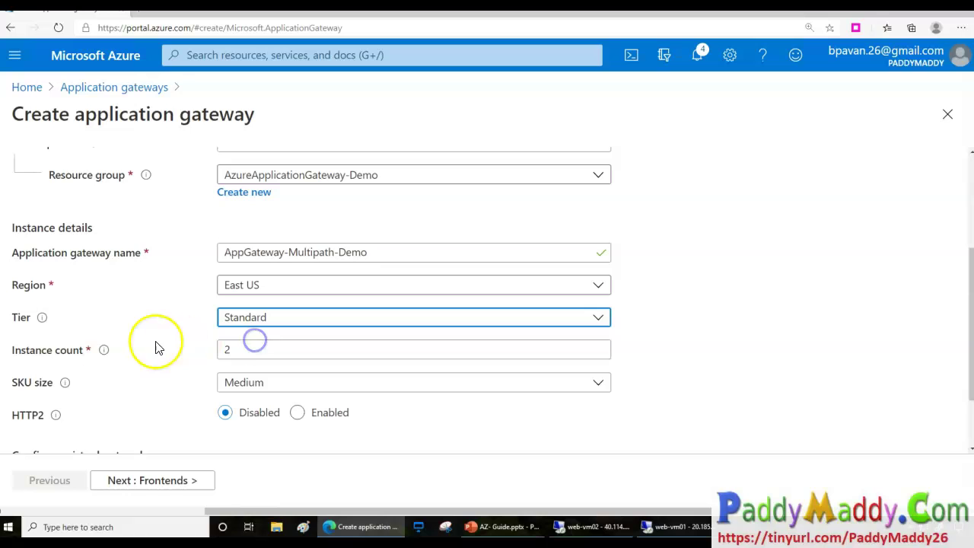
pyautogui.moveTo(38, 349); pyautogui.dragTo(73, 364)
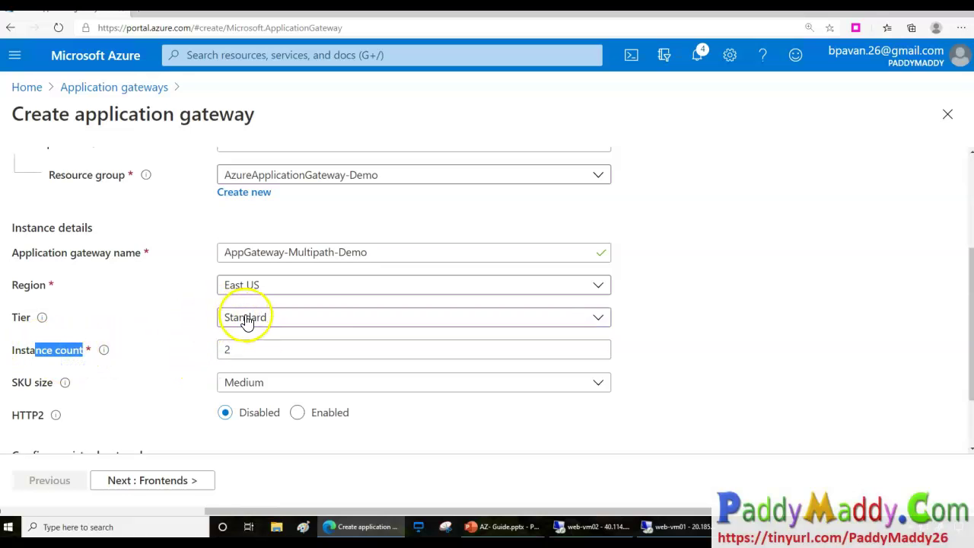
pyautogui.click(41, 322)
pyautogui.moveTo(172, 244); pyautogui.dragTo(394, 213)
# Open the v1 vs v2 SKU article and mark autoscaling, zone redundancy, static VIP, Key Vault as v2-only.
pyautogui.click(415, 280)
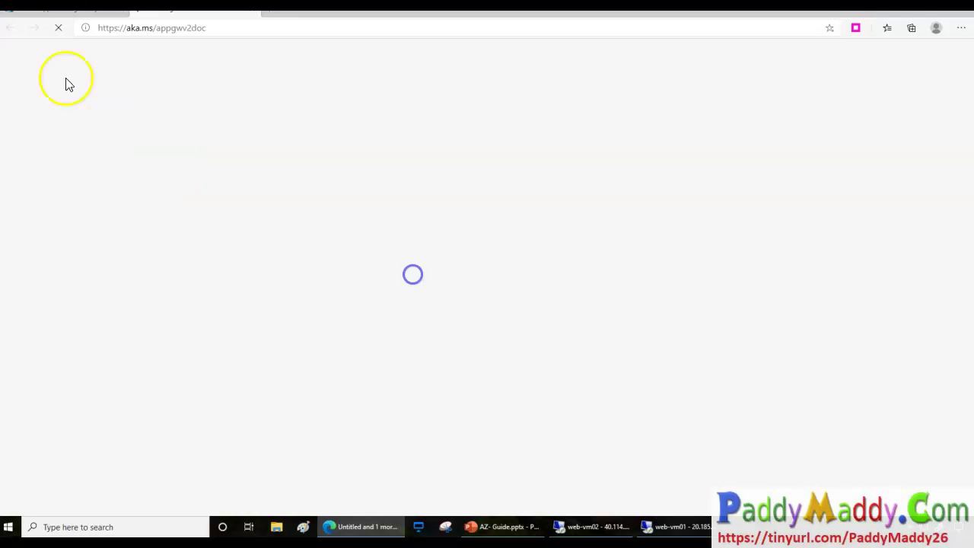
pyautogui.moveTo(442, 184); pyautogui.dragTo(604, 205)
pyautogui.click(388, 340)
pyautogui.moveTo(388, 340); pyautogui.dragTo(343, 388)
pyautogui.scroll(-2, 354, 408)
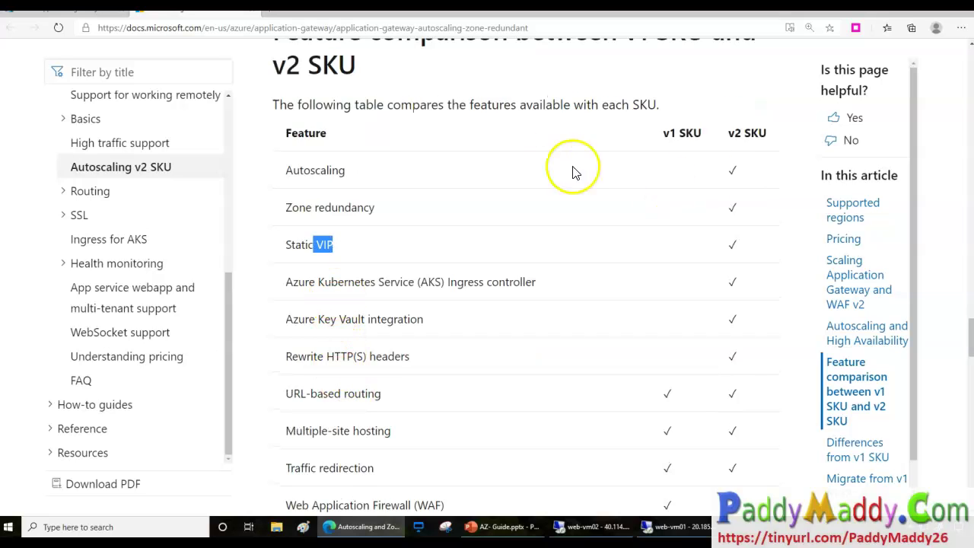
pyautogui.moveTo(728, 146); pyautogui.dragTo(765, 132)
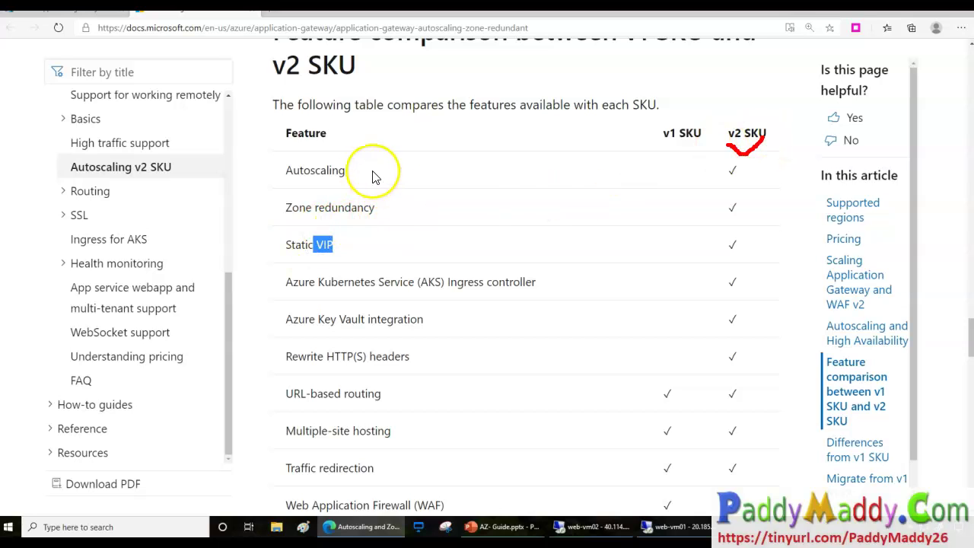
pyautogui.moveTo(362, 176); pyautogui.dragTo(425, 155)
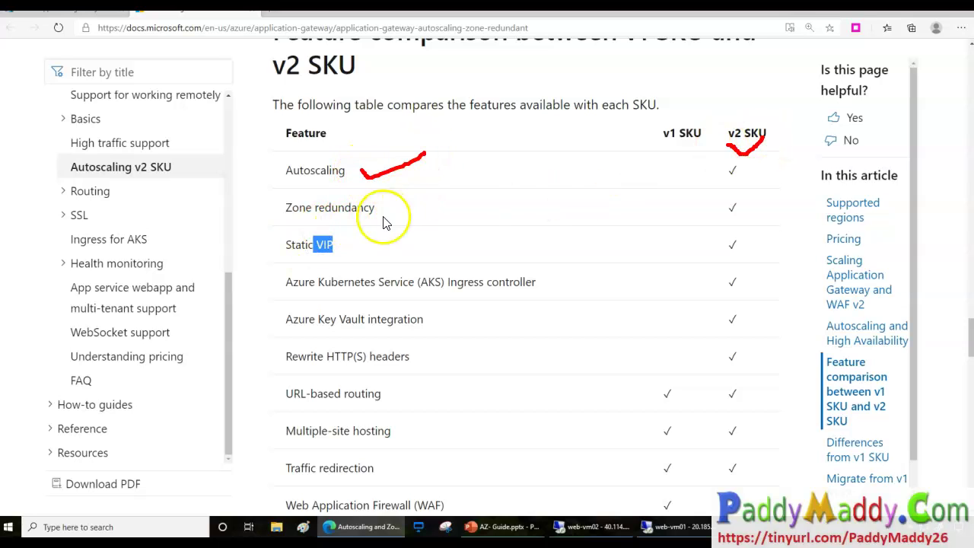
pyautogui.moveTo(390, 209); pyautogui.dragTo(432, 183)
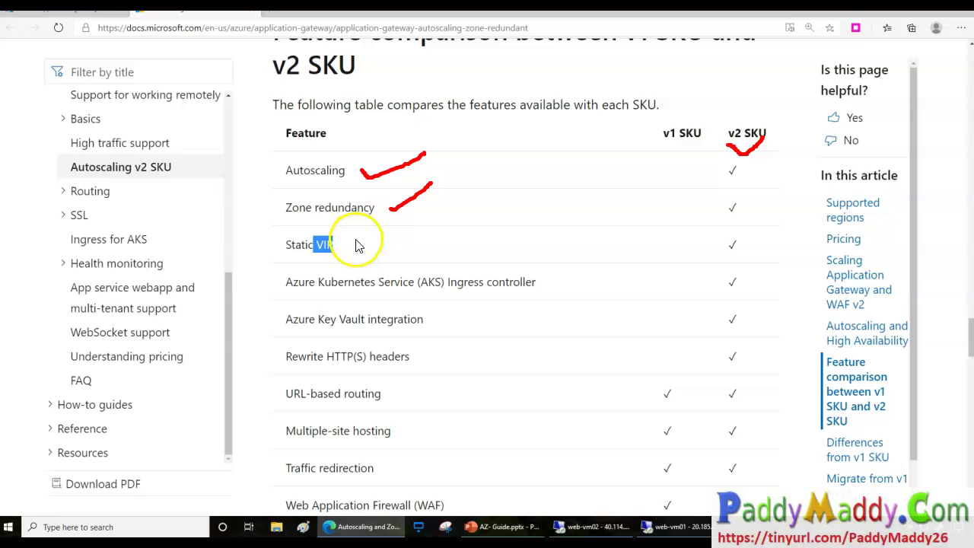
pyautogui.moveTo(356, 239); pyautogui.dragTo(433, 182)
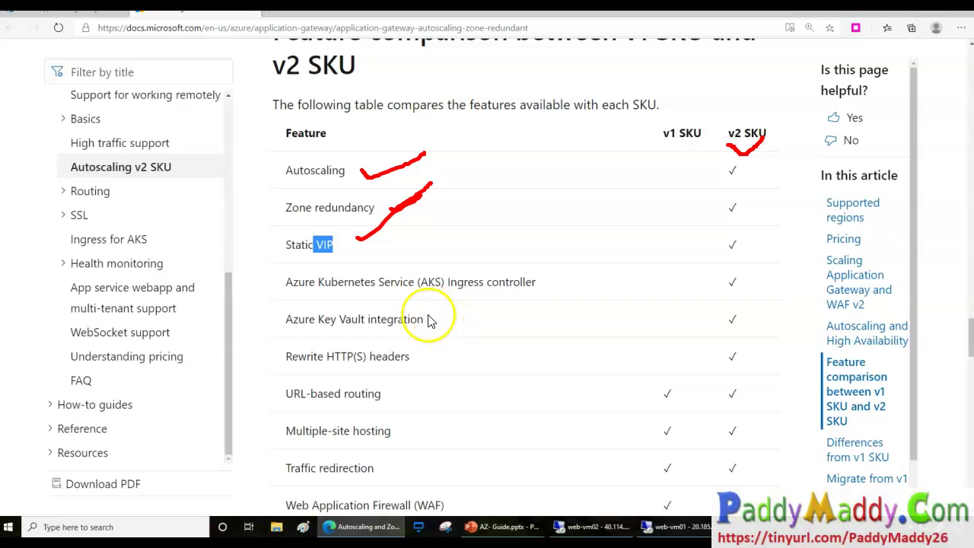
pyautogui.moveTo(444, 313)
pyautogui.mouseDown()
pyautogui.moveTo(458, 328)
pyautogui.moveTo(565, 303)
pyautogui.mouseUp()
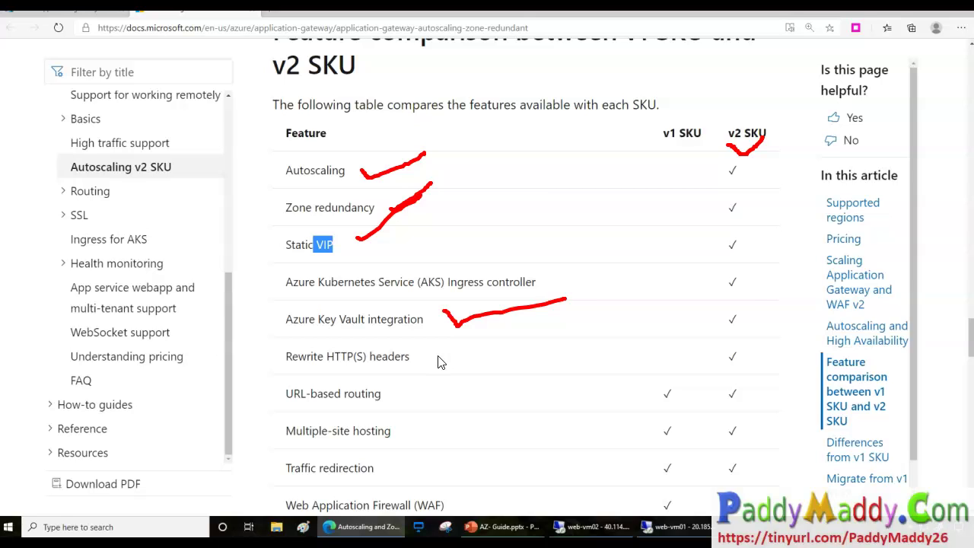
pyautogui.press('Escape')
# Highlight AKS Ingress, HTTP(S) header rewrite and WAF custom rules, then return to the gateway form.
pyautogui.moveTo(337, 282); pyautogui.dragTo(550, 266)
pyautogui.moveTo(318, 319); pyautogui.dragTo(425, 371)
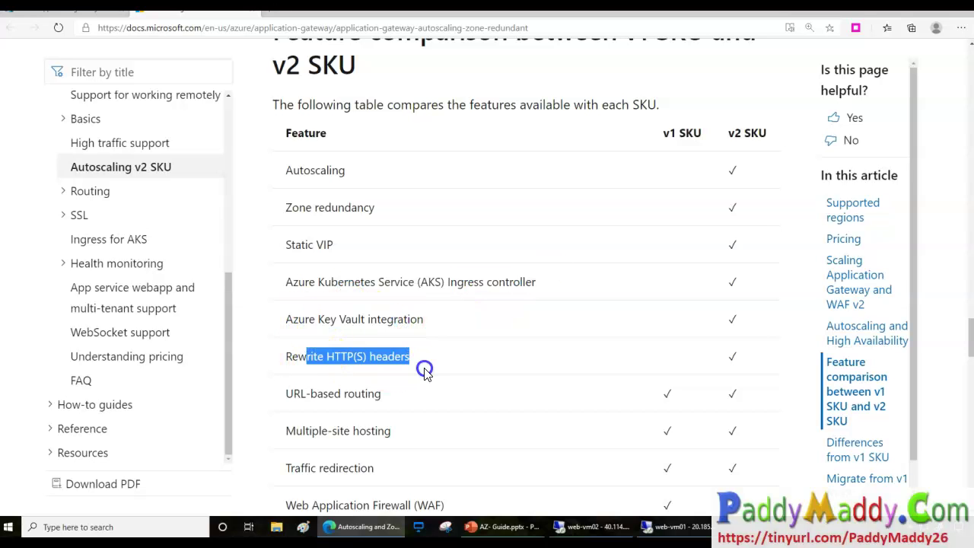
pyautogui.scroll(-5, 424, 372)
pyautogui.scroll(2, 561, 334)
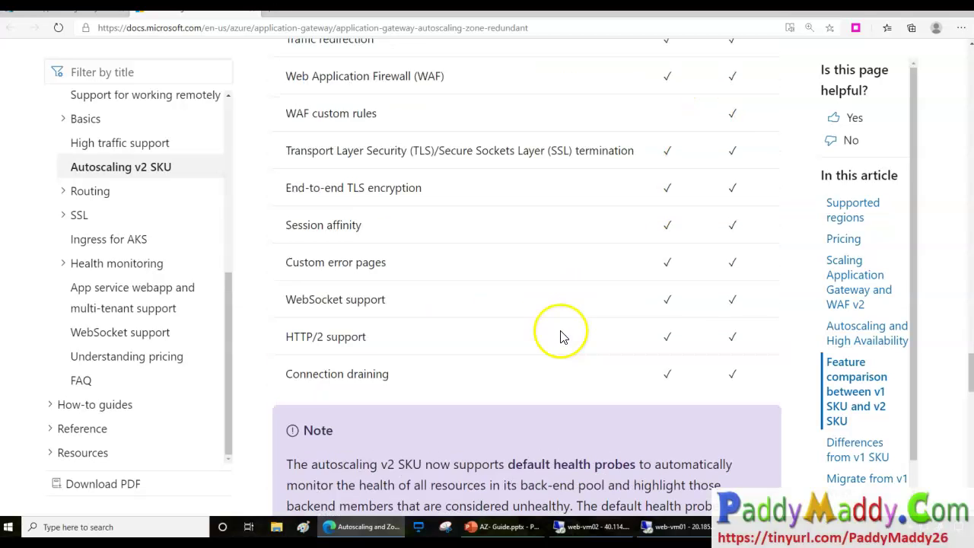
pyautogui.moveTo(284, 188); pyautogui.dragTo(370, 204)
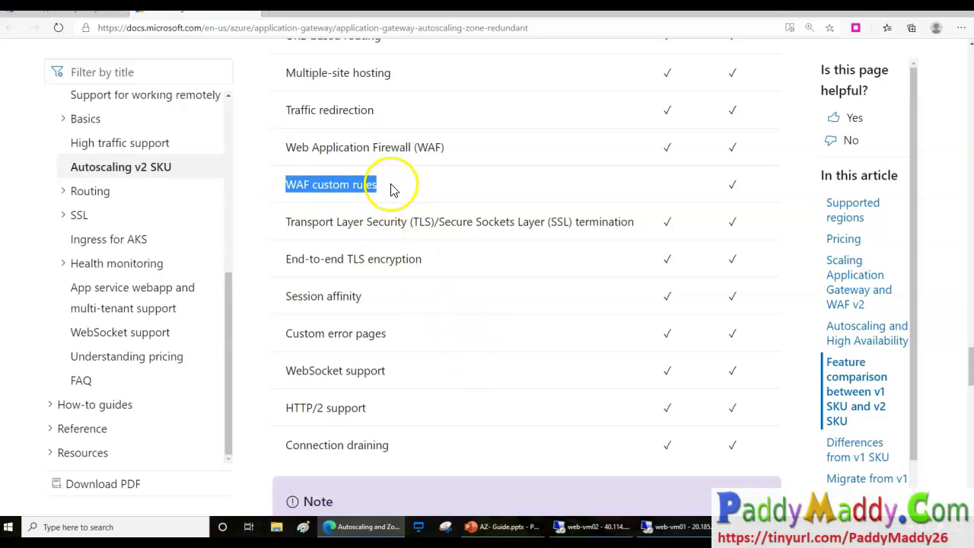
pyautogui.moveTo(389, 182); pyautogui.dragTo(462, 169)
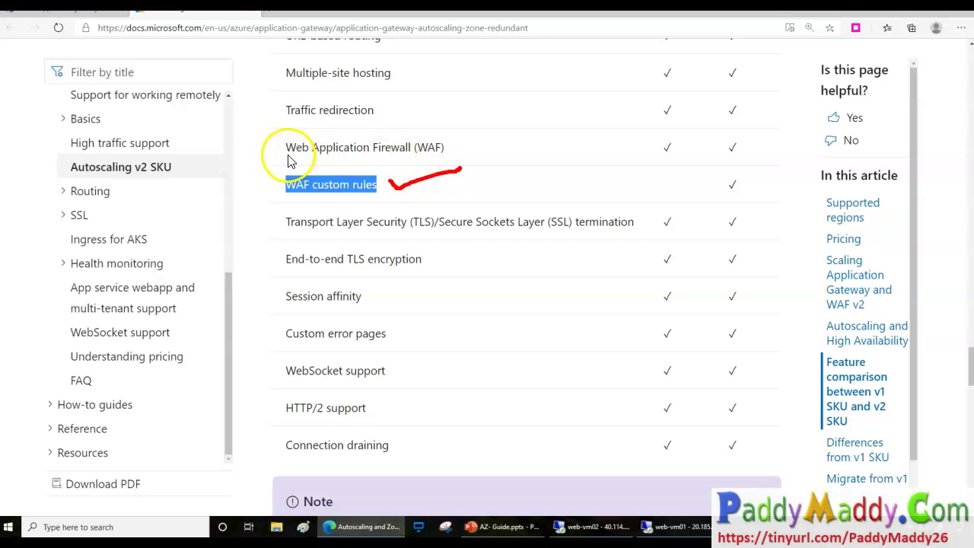
pyautogui.moveTo(411, 162); pyautogui.dragTo(449, 160)
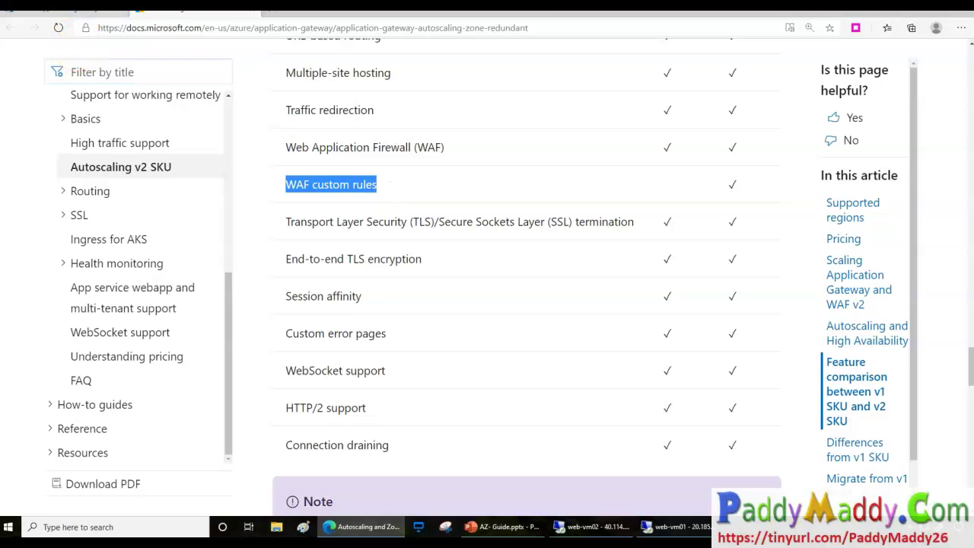
pyautogui.click(68, 9)
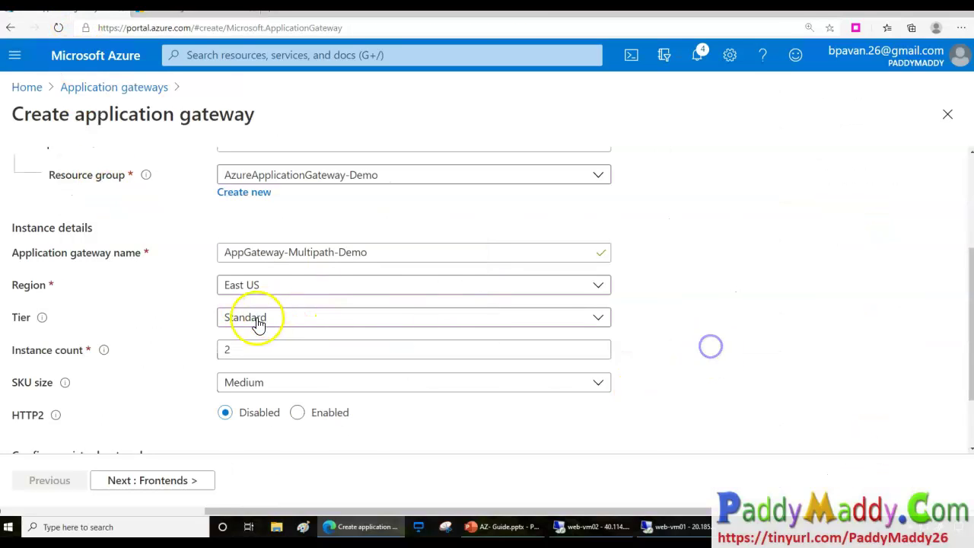
# Review the WAF V2 tier option and keep the tier at Standard V2.
pyautogui.click(265, 252)
pyautogui.click(256, 316)
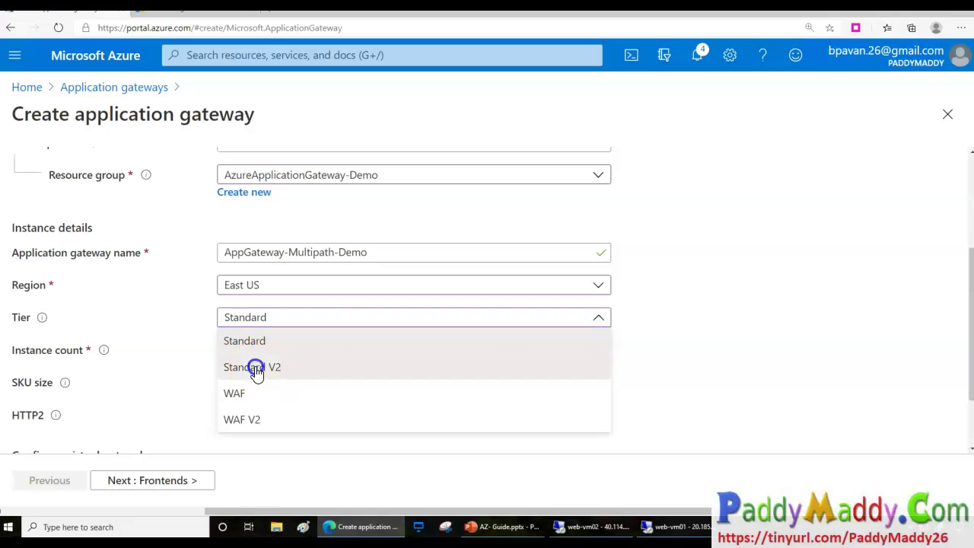
pyautogui.click(300, 409)
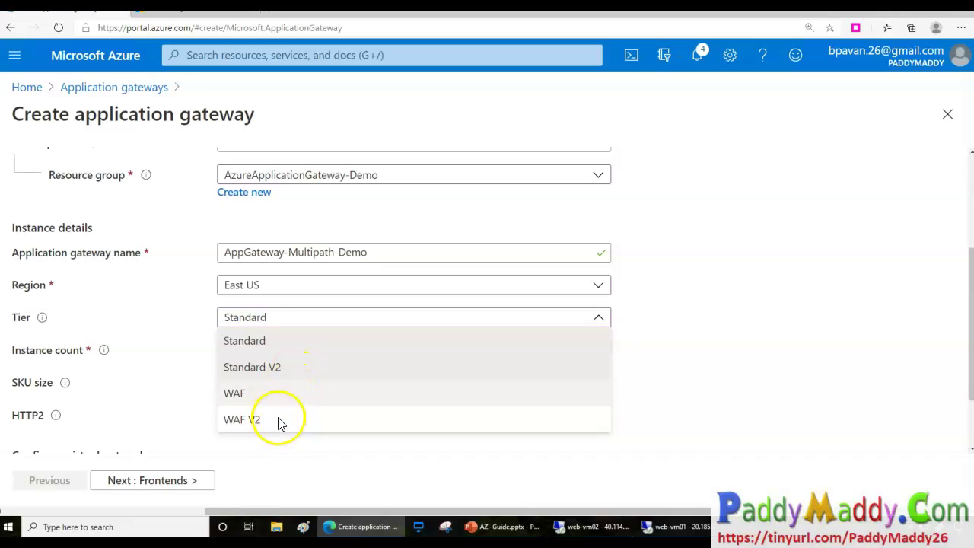
pyautogui.moveTo(271, 417); pyautogui.dragTo(339, 411)
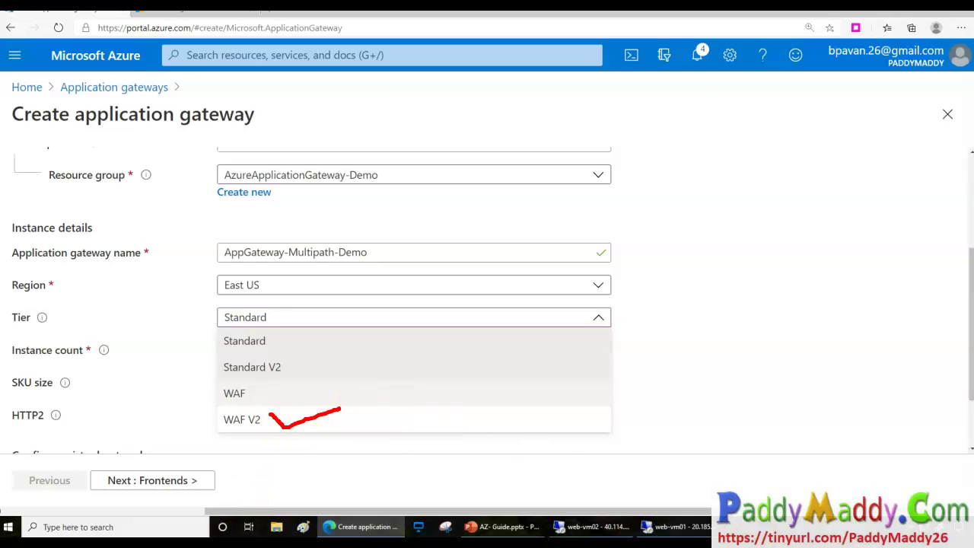
pyautogui.click(252, 367)
# Review autoscaling minimum units and remaining Basics, then switch back to the Docs SKU article.
pyautogui.moveTo(246, 385); pyautogui.dragTo(174, 394)
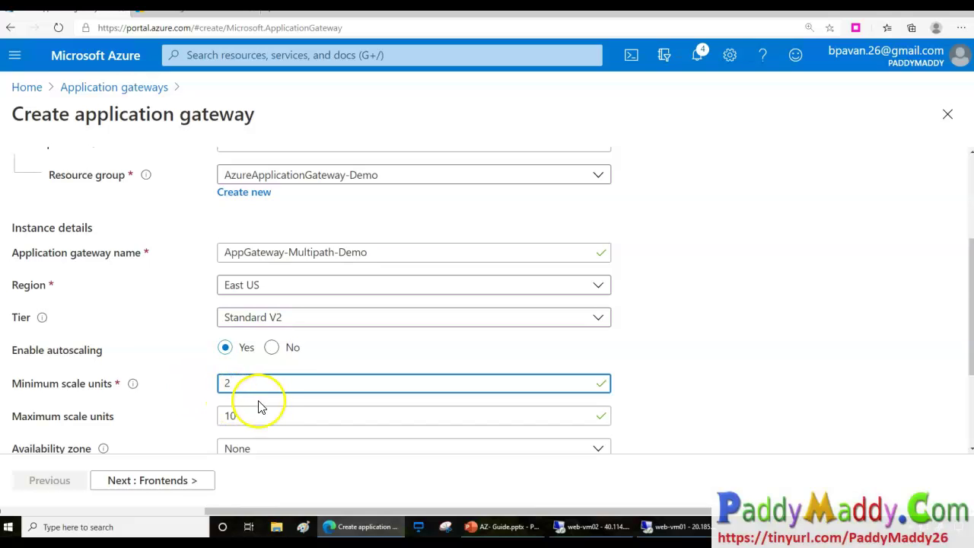
pyautogui.scroll(-1, 259, 407)
pyautogui.moveTo(51, 371); pyautogui.dragTo(118, 385)
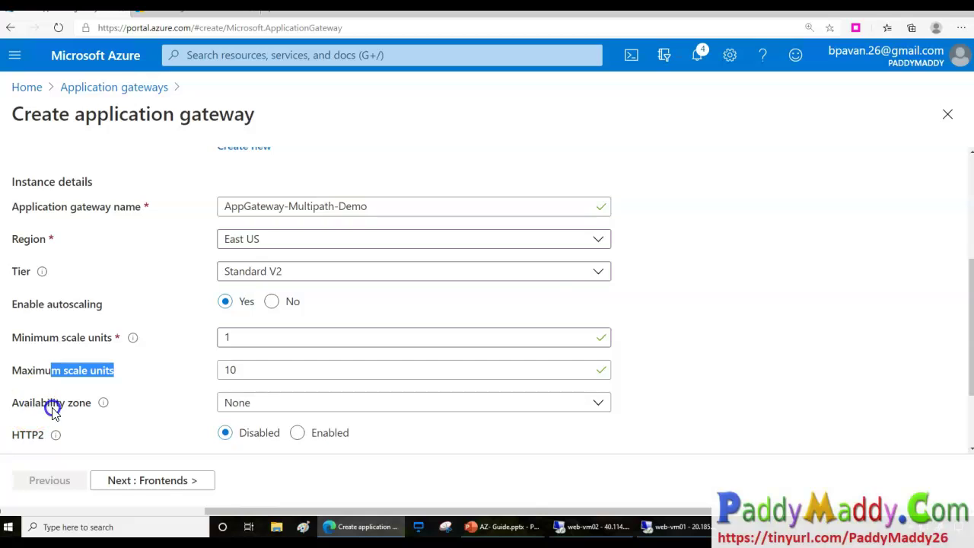
pyautogui.scroll(-2, 140, 381)
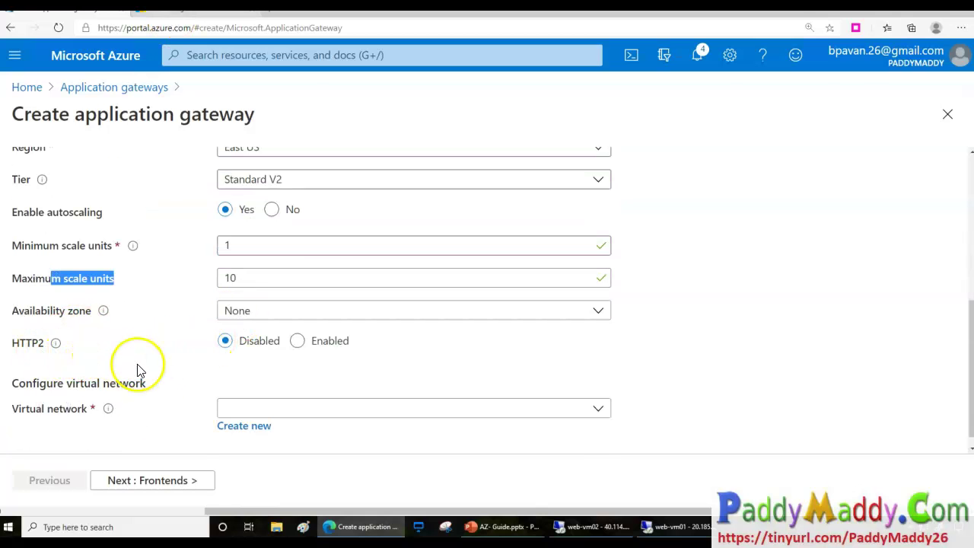
pyautogui.hotkey('ctrl', 'Tab')
pyautogui.scroll(5, 381, 355)
# Highlight zone redundancy and the v2 SKU note in the docs, then select Zones 1, 2 and 3.
pyautogui.tripleClick(348, 208)
pyautogui.moveTo(766, 220); pyautogui.dragTo(644, 205)
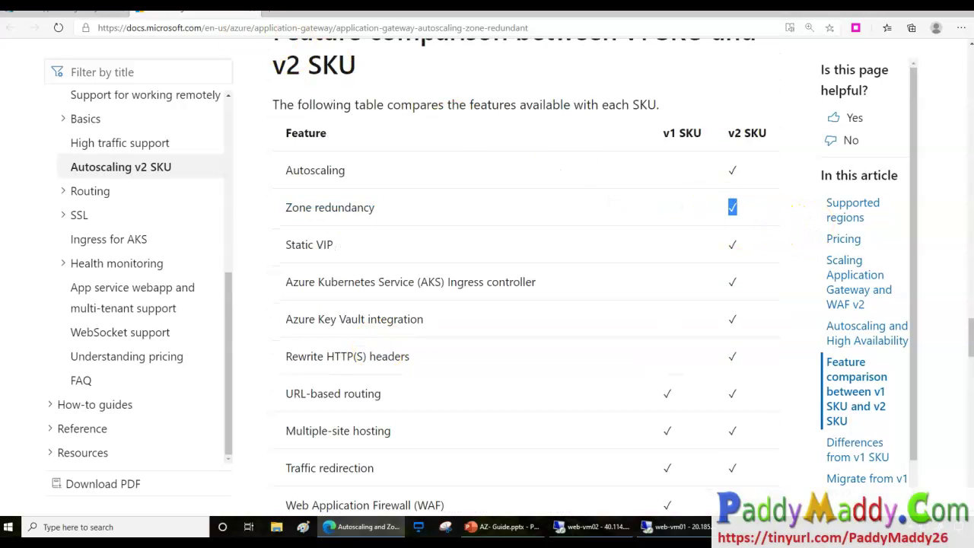
pyautogui.click(72, 10)
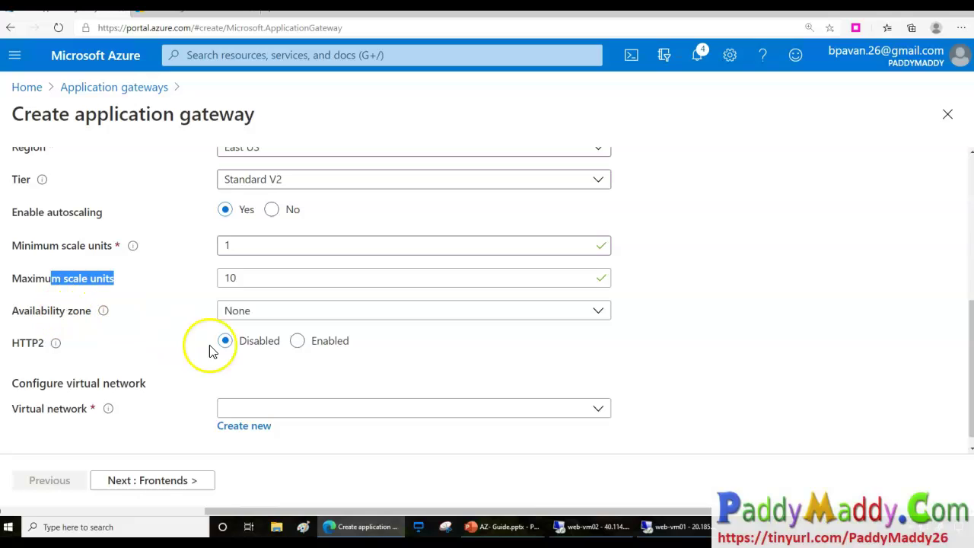
pyautogui.click(243, 317)
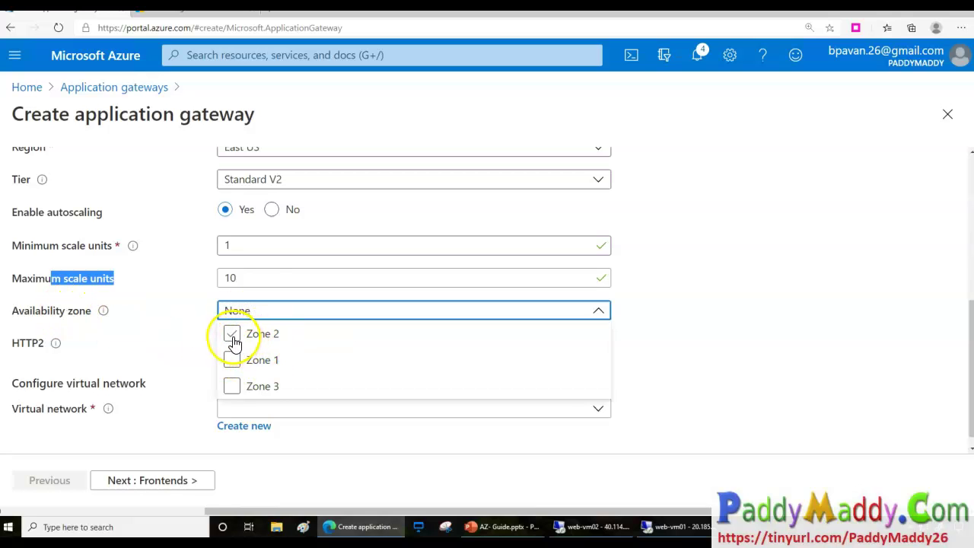
pyautogui.click(232, 339)
pyautogui.click(235, 389)
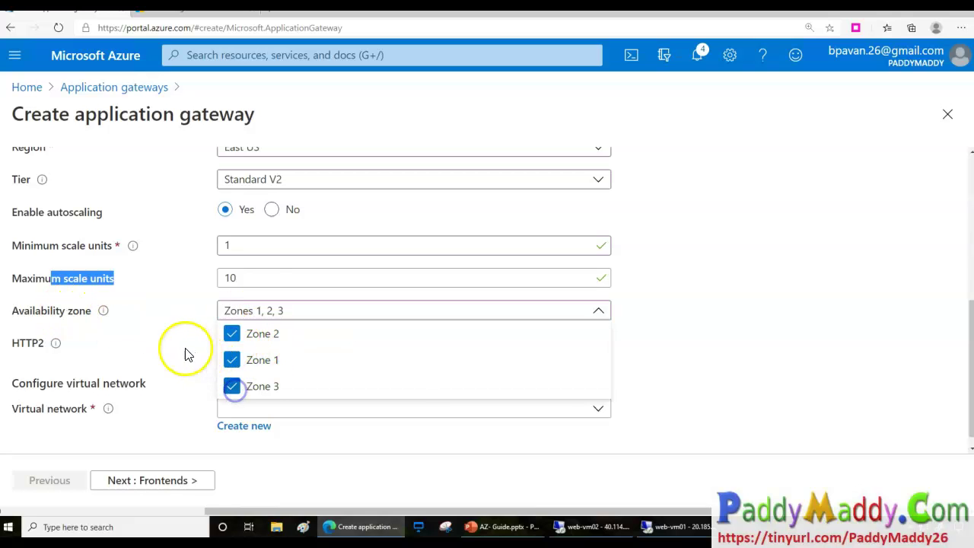
pyautogui.click(145, 311)
# Read the availability zone info and highlight the zone redundancy explanation in the article.
pyautogui.moveTo(104, 310)
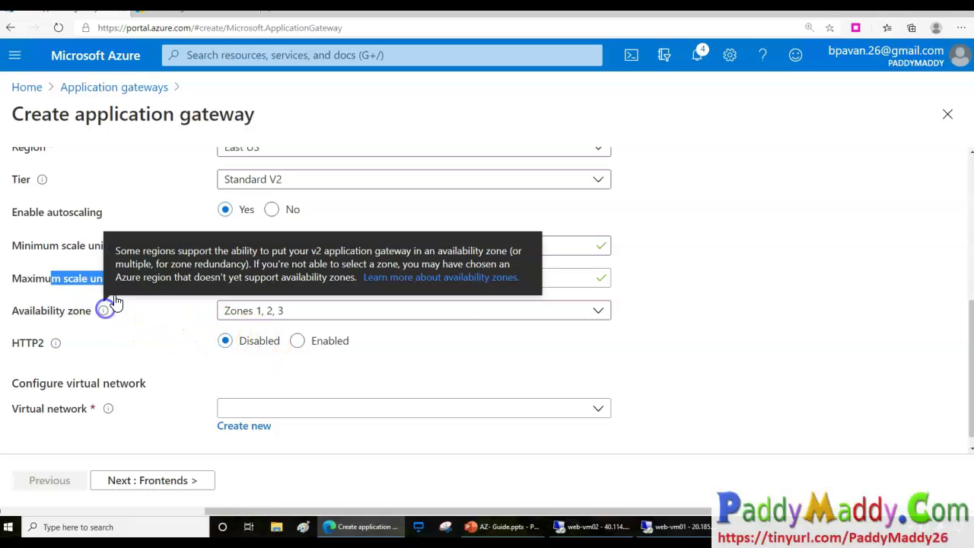
pyautogui.moveTo(312, 251); pyautogui.dragTo(470, 273)
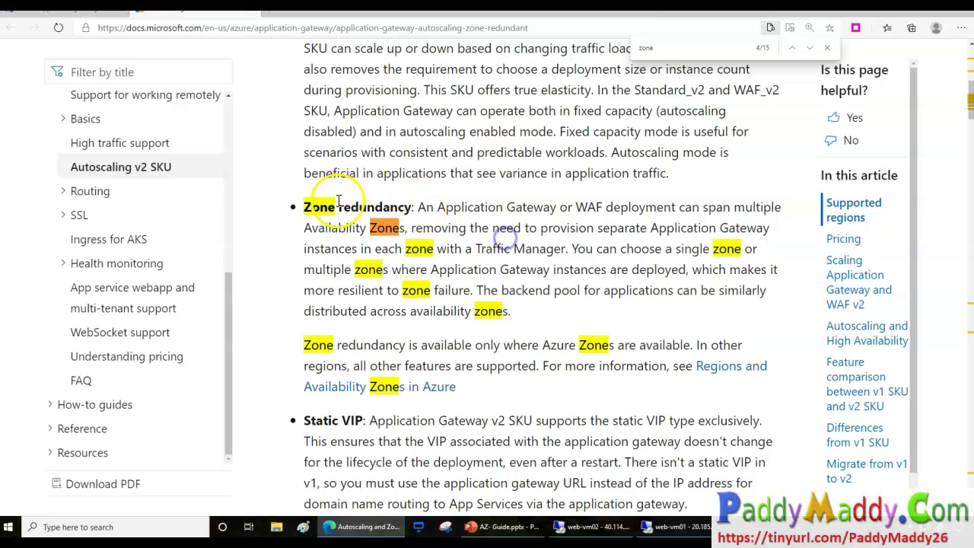
pyautogui.moveTo(338, 207); pyautogui.dragTo(536, 320)
# Open 'Regions and Availability Zones in Azure' and read through its Availability Zones section.
pyautogui.click(552, 351)
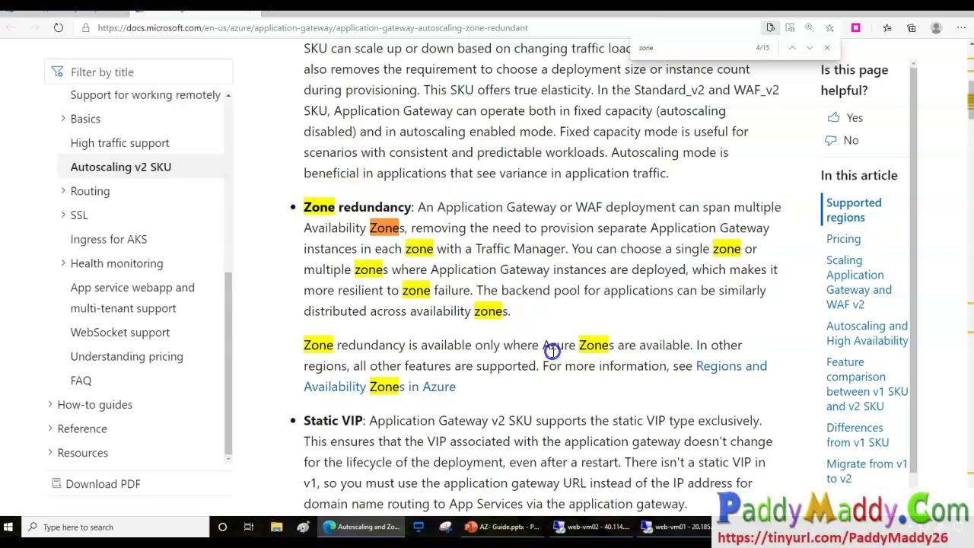
pyautogui.click(733, 369)
pyautogui.scroll(-5, 510, 423)
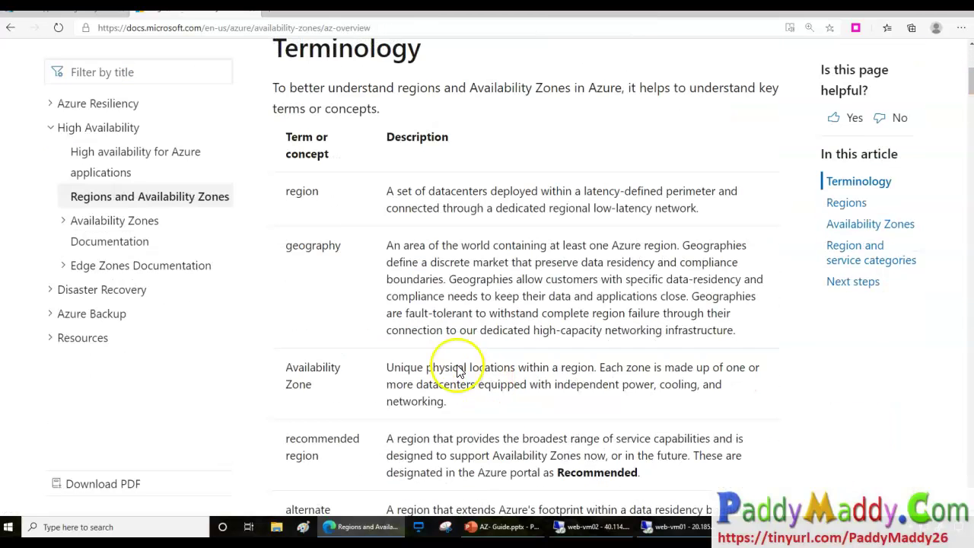
pyautogui.moveTo(306, 195); pyautogui.dragTo(381, 202)
pyautogui.scroll(-15, 490, 365)
pyautogui.scroll(7, 528, 373)
pyautogui.scroll(-1, 455, 455)
pyautogui.scroll(-3, 454, 455)
pyautogui.moveTo(333, 200); pyautogui.dragTo(494, 213)
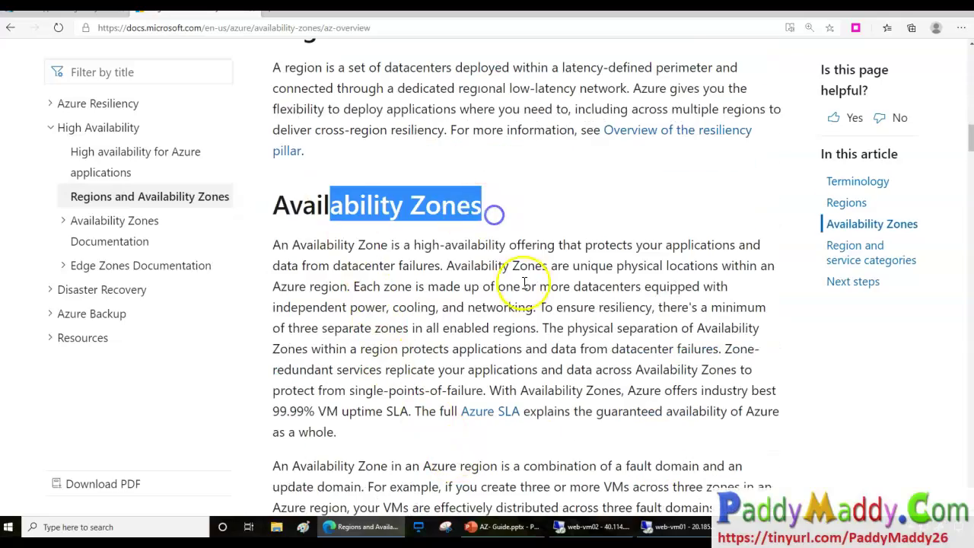
pyautogui.scroll(-10, 522, 283)
pyautogui.scroll(-1, 533, 283)
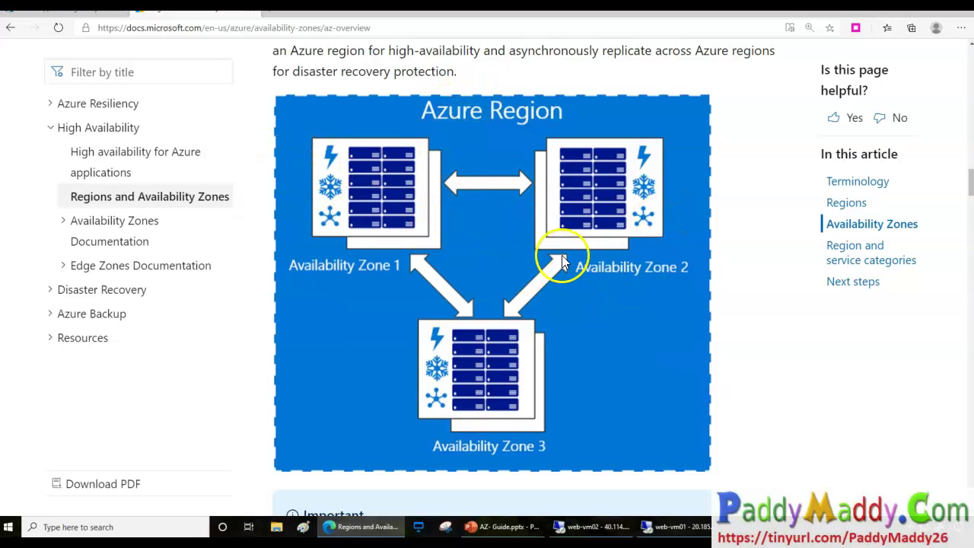
pyautogui.scroll(-12, 566, 343)
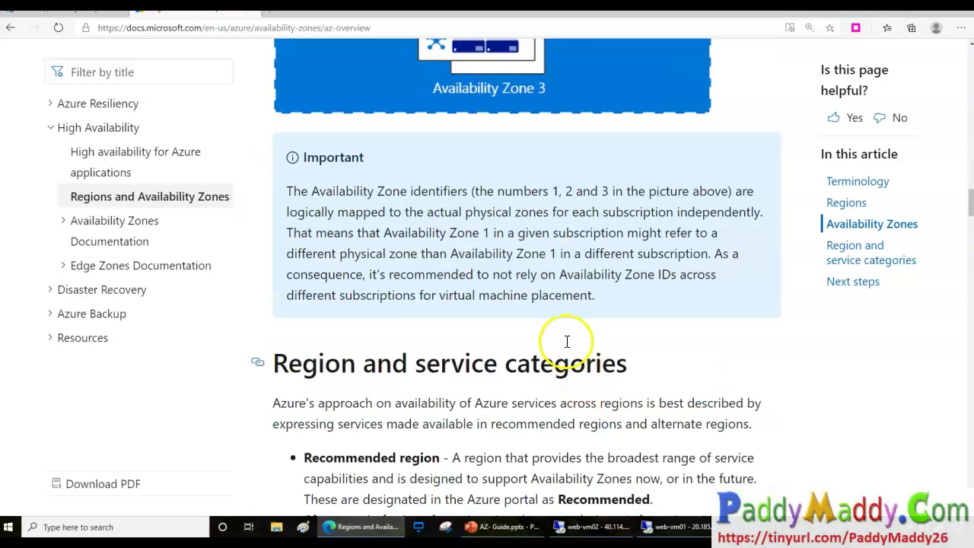
# On the gateway form, read the HTTP2 tooltip and highlight that it is disabled by default.
pyautogui.click(44, 18)
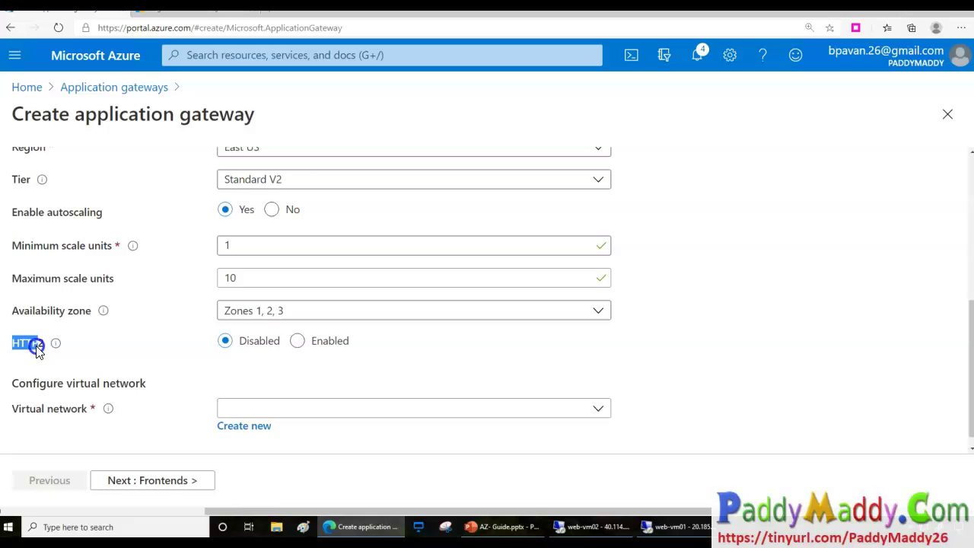
pyautogui.moveTo(59, 350)
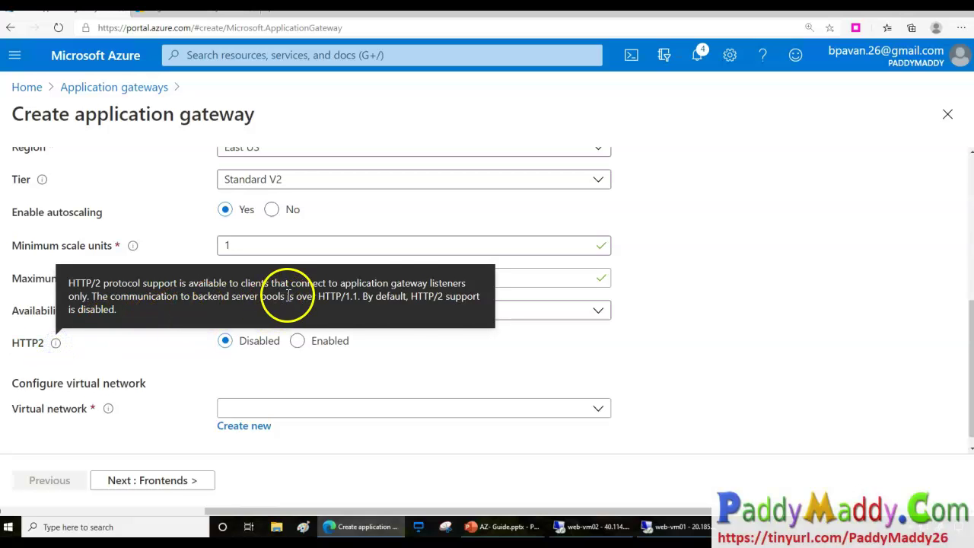
pyautogui.moveTo(366, 296); pyautogui.dragTo(390, 316)
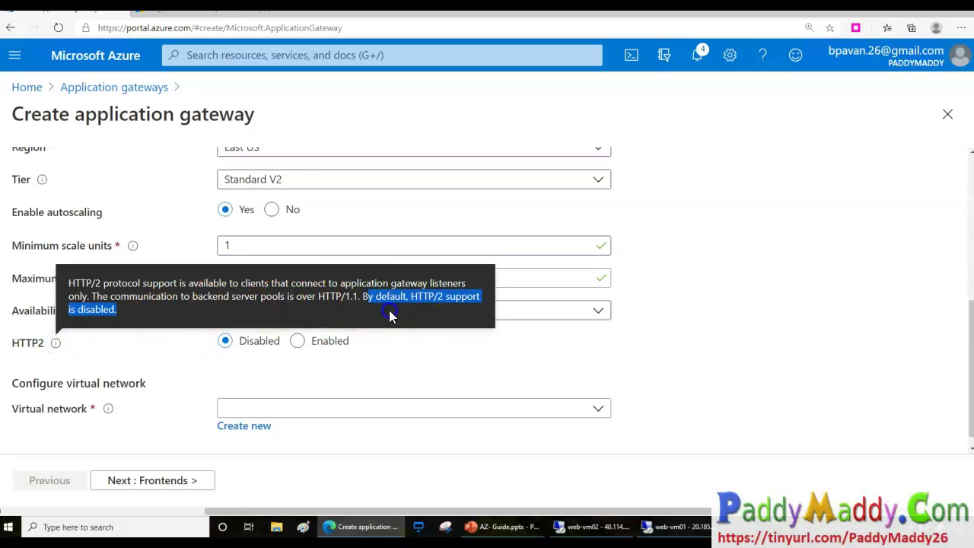
pyautogui.moveTo(109, 296); pyautogui.dragTo(366, 288)
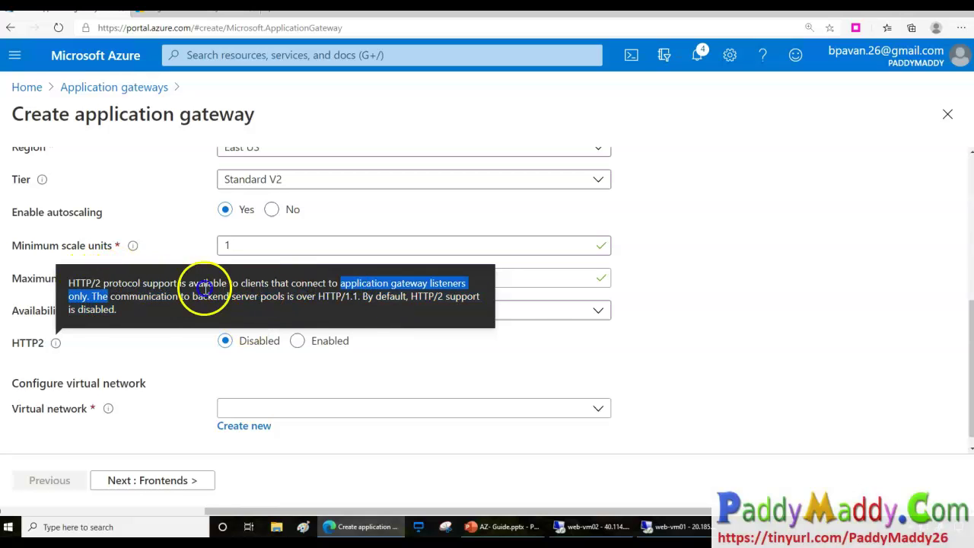
pyautogui.moveTo(204, 287); pyautogui.dragTo(177, 299)
pyautogui.scroll(-1, 327, 365)
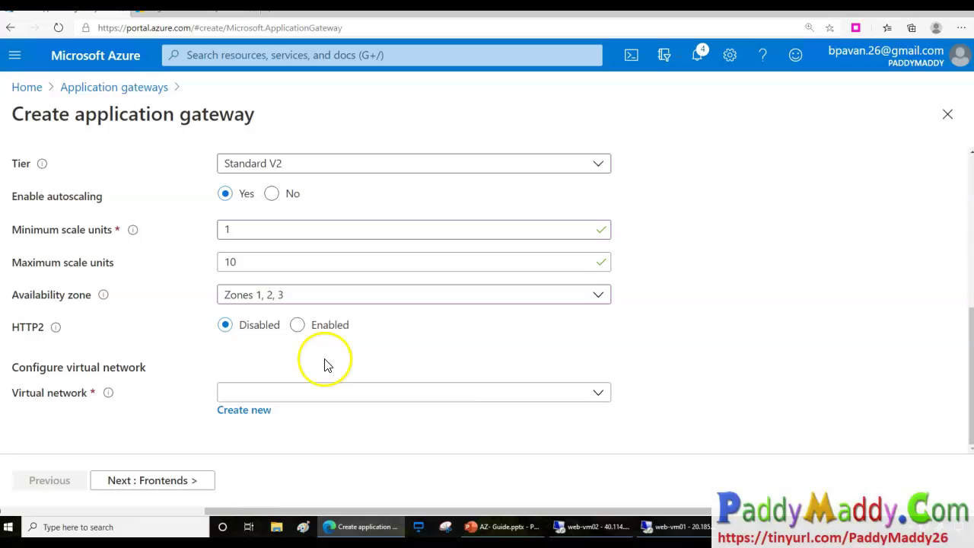
# Choose virtual network AzureApplicationGateway-vNET, which fills subnet ApplicationGatewaySubnet (10.21.0.0/24).
pyautogui.click(291, 392)
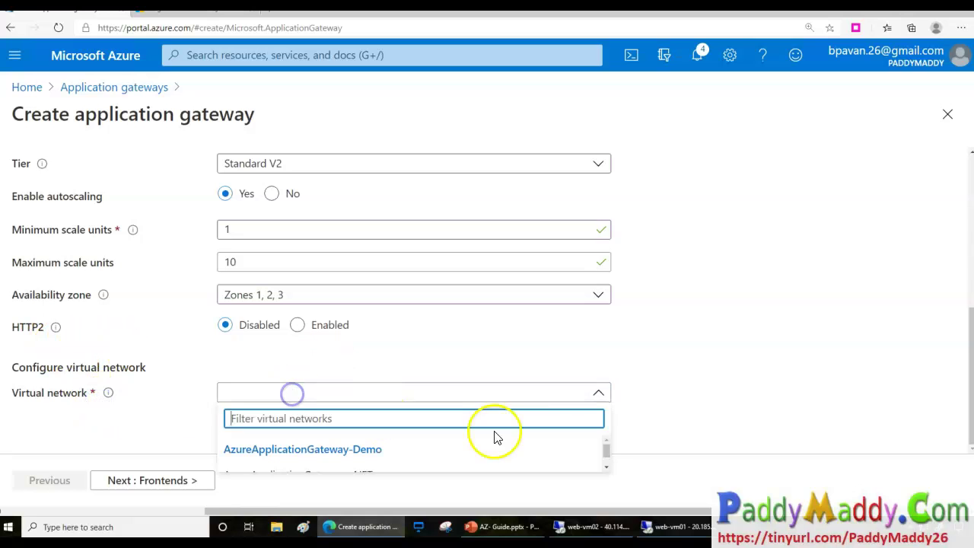
pyautogui.moveTo(29, 407)
pyautogui.mouseDown()
pyautogui.moveTo(121, 408)
pyautogui.moveTo(21, 368)
pyautogui.moveTo(27, 405)
pyautogui.mouseUp()
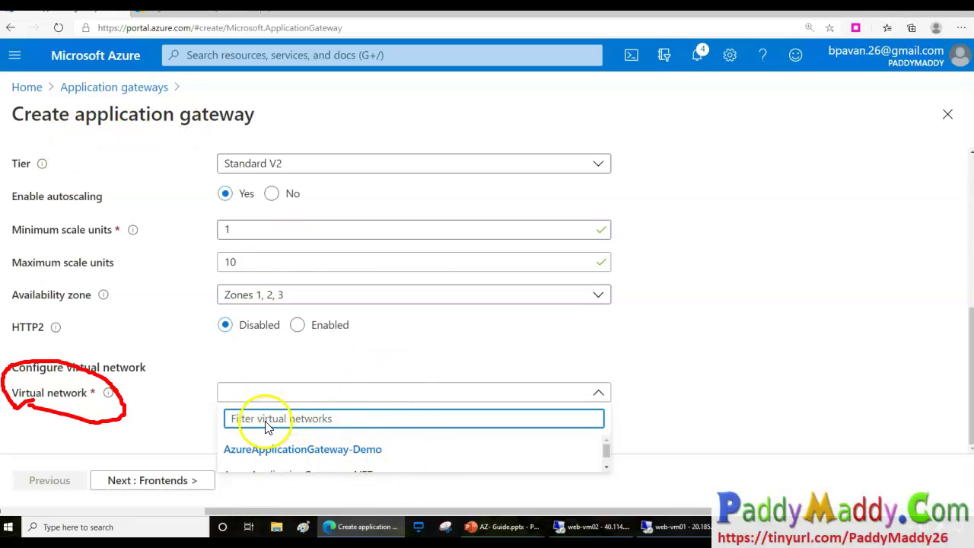
pyautogui.click(607, 467)
pyautogui.click(403, 458)
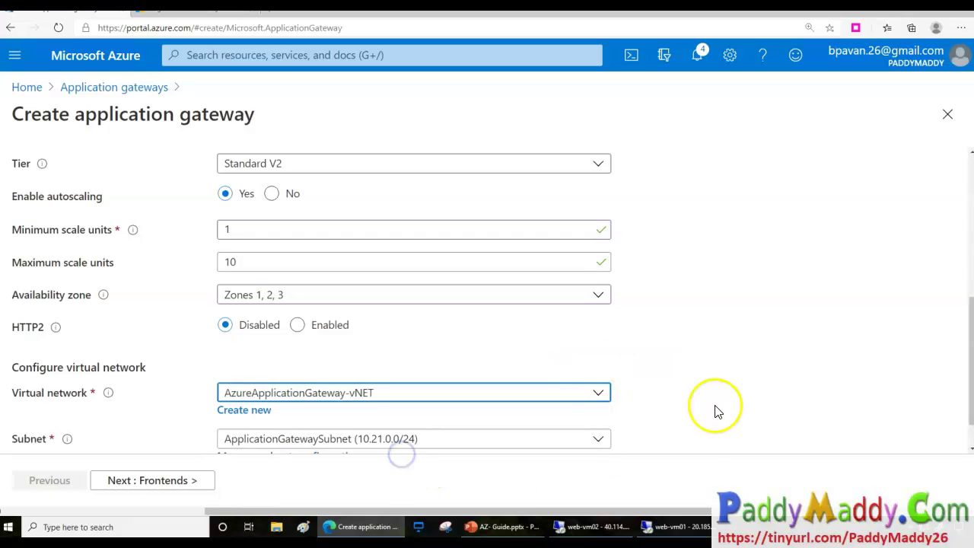
pyautogui.moveTo(386, 399)
pyautogui.mouseDown()
pyautogui.moveTo(401, 405)
pyautogui.moveTo(440, 370)
pyautogui.mouseUp()
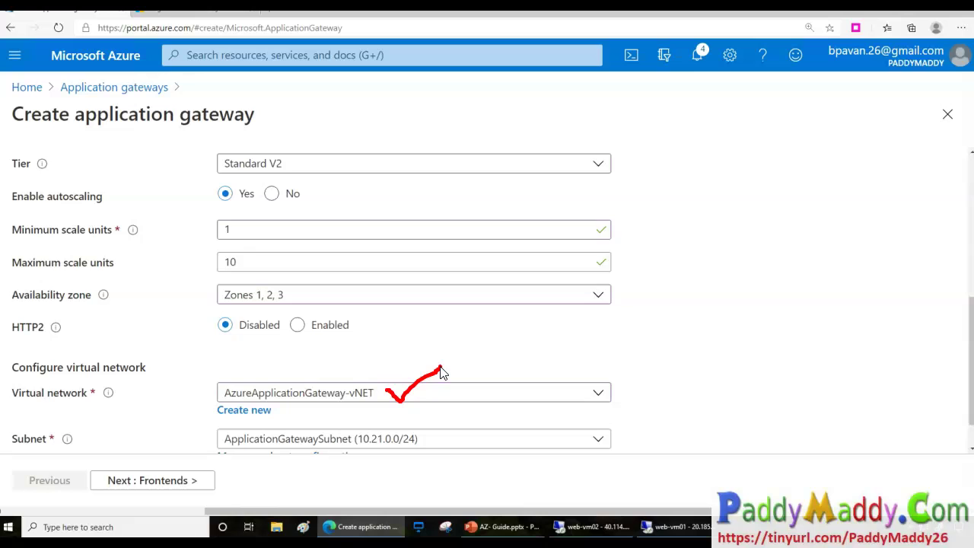
pyautogui.scroll(-1, 723, 404)
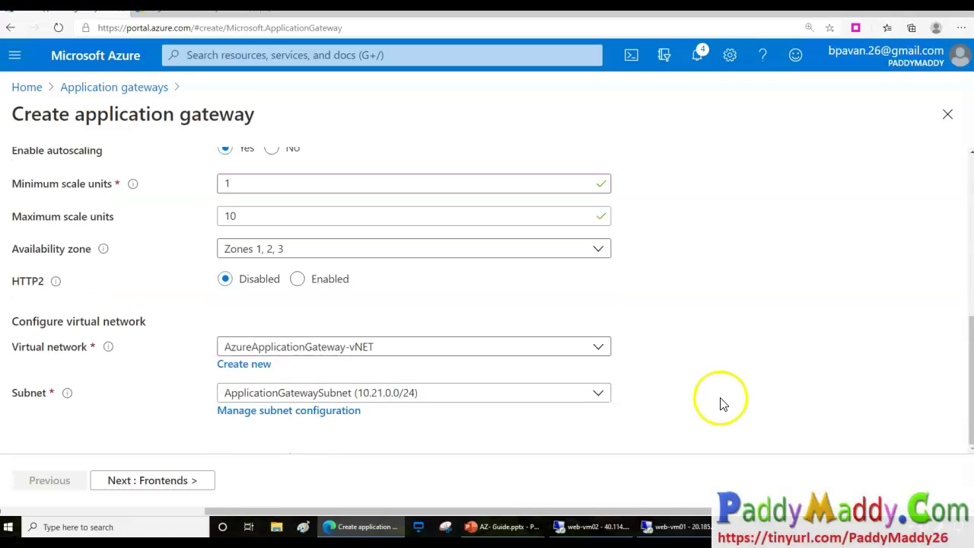
pyautogui.moveTo(107, 399)
pyautogui.mouseDown()
pyautogui.moveTo(188, 409)
pyautogui.moveTo(147, 434)
pyautogui.moveTo(126, 431)
pyautogui.mouseUp()
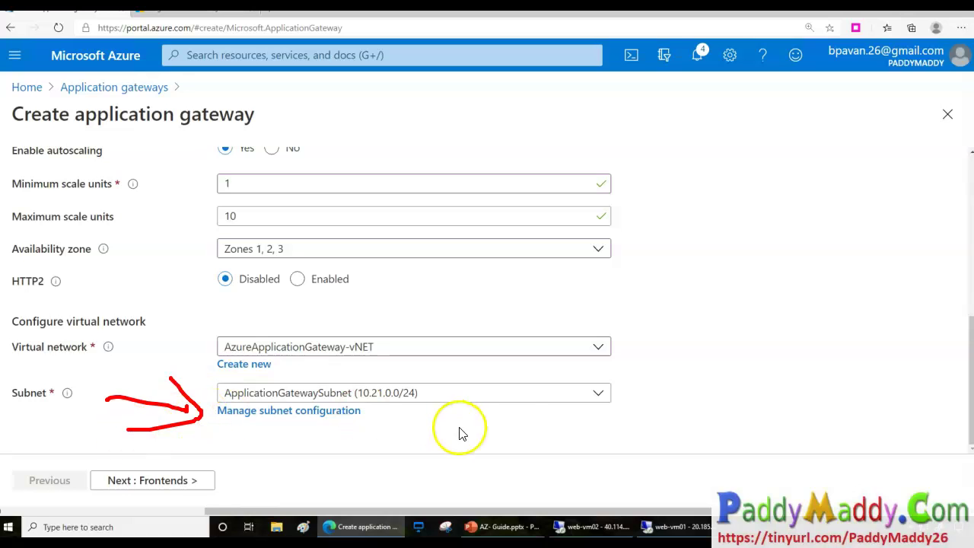
# Confirm ApplicationGatewaySubnet as the gateway's subnet.
pyautogui.click(305, 394)
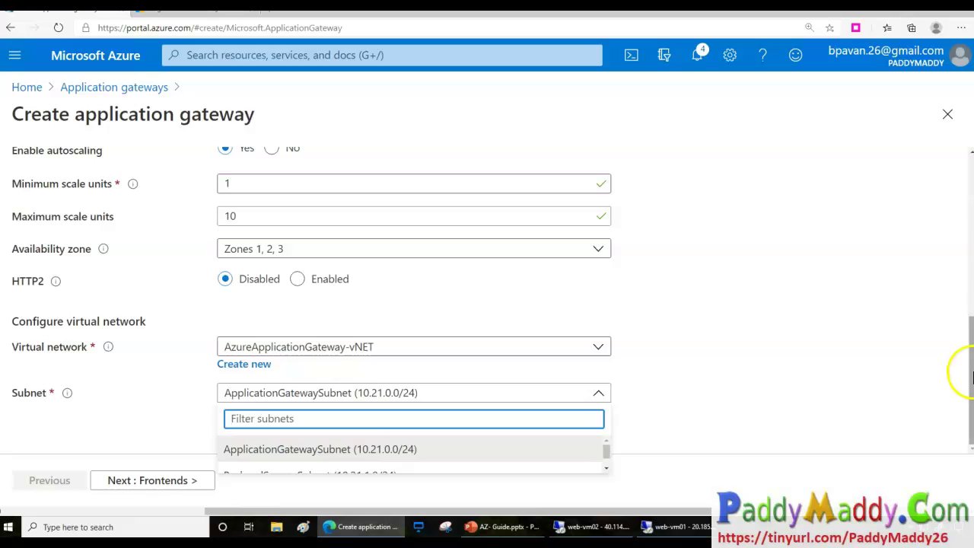
pyautogui.click(972, 376)
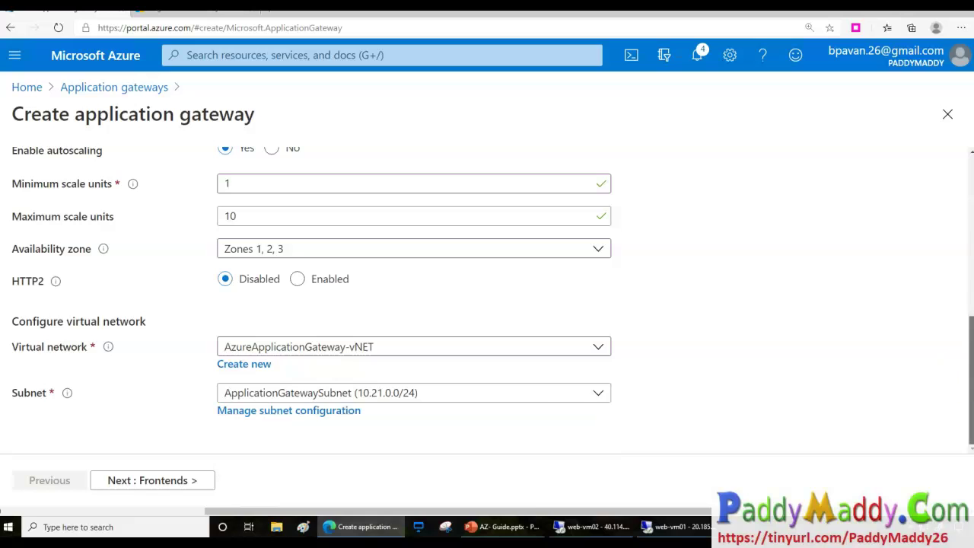
pyautogui.click(293, 394)
pyautogui.click(304, 457)
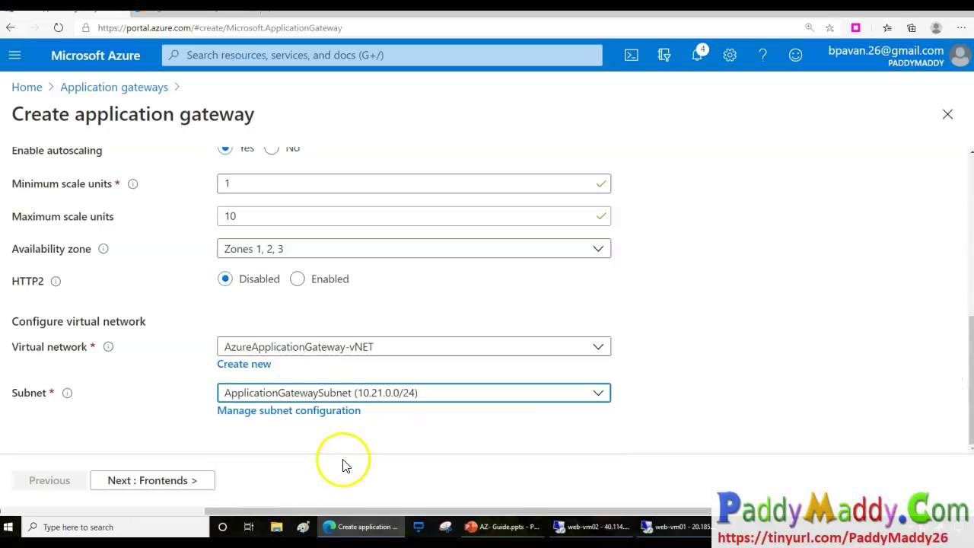
pyautogui.click(603, 400)
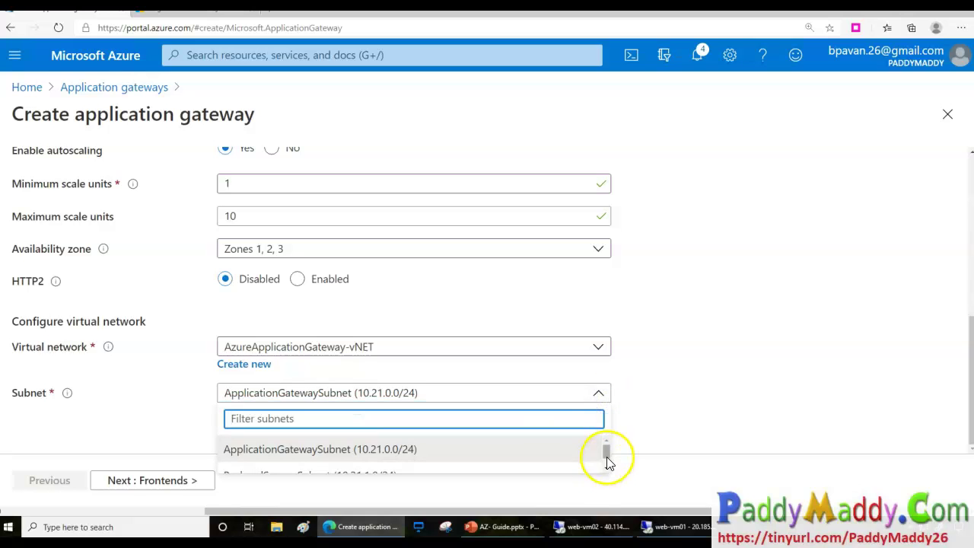
pyautogui.click(607, 473)
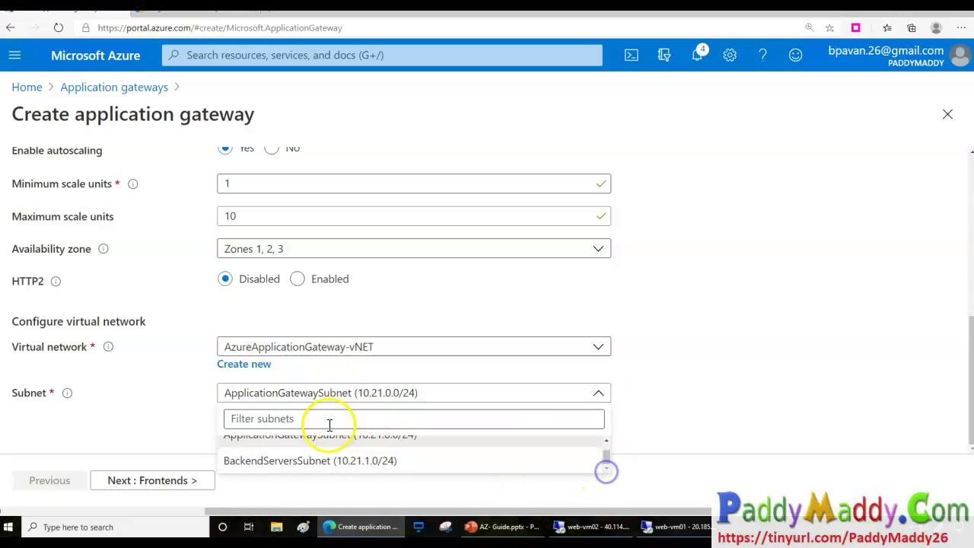
pyautogui.click(606, 441)
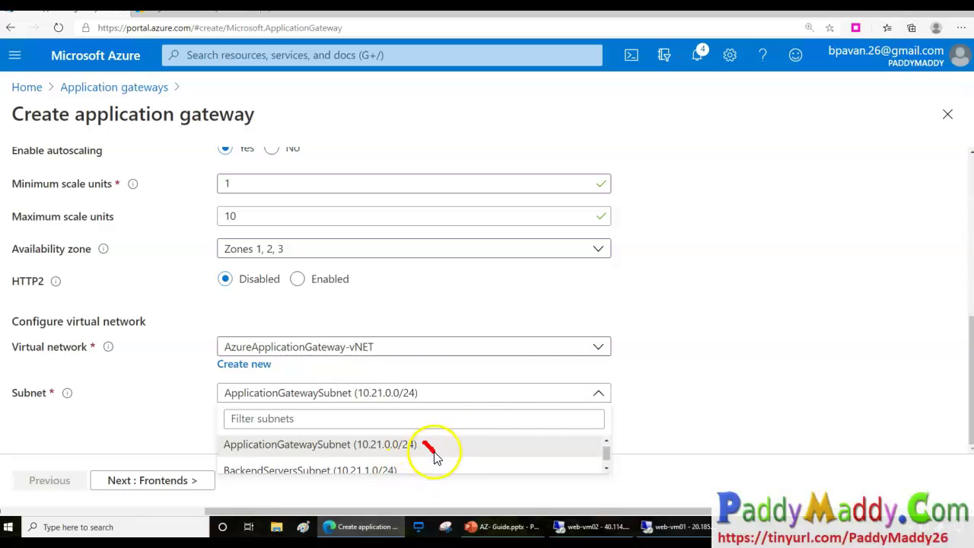
pyautogui.moveTo(434, 456); pyautogui.dragTo(520, 428)
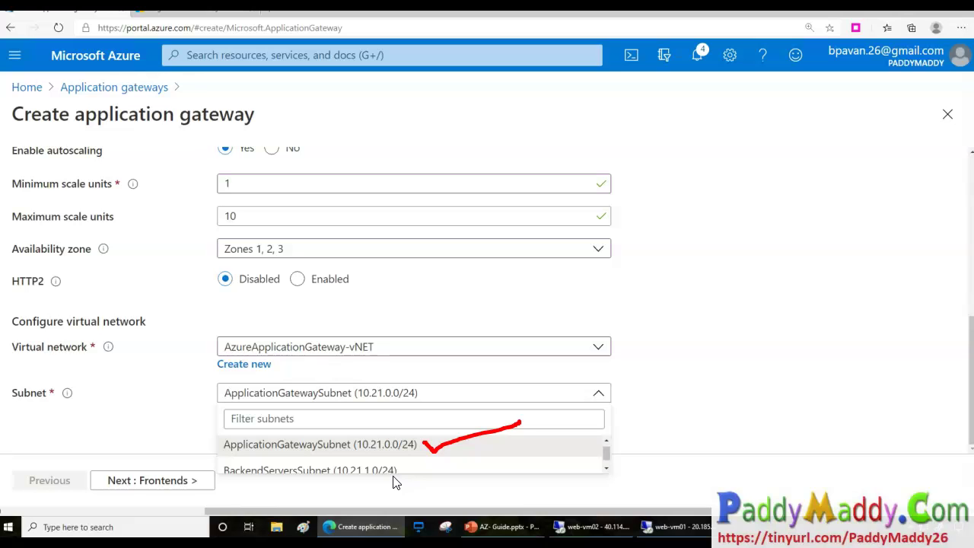
pyautogui.click(398, 445)
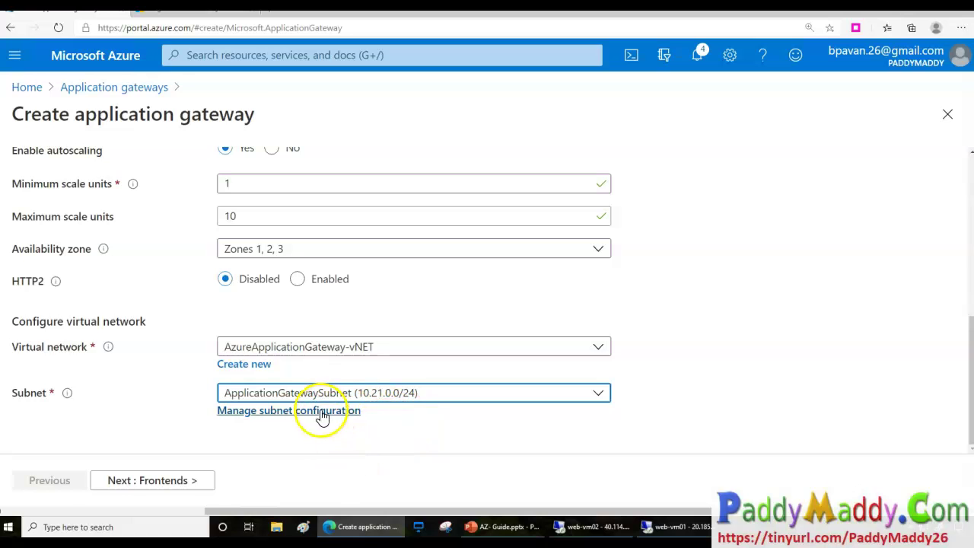
# Review the subnet configuration, then advance the wizard to Frontends.
pyautogui.click(267, 414)
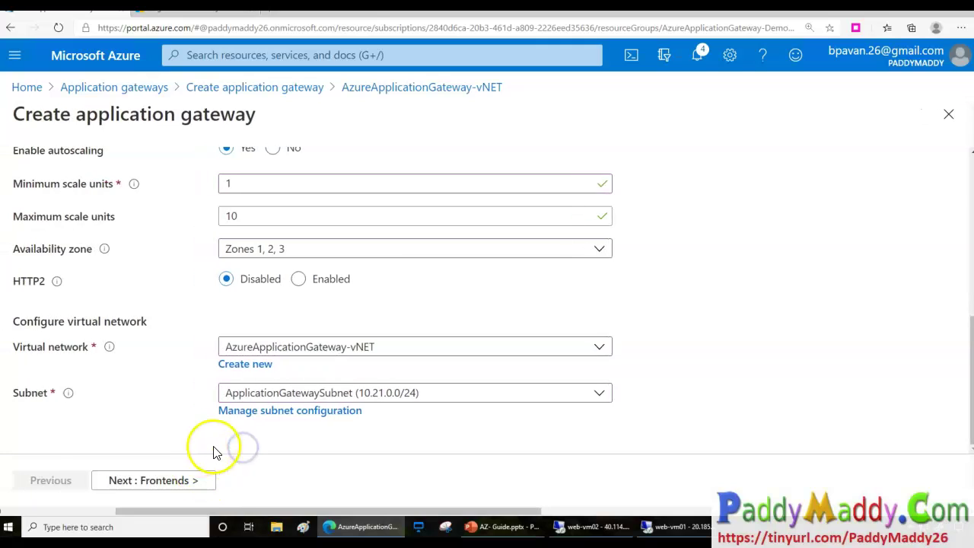
pyautogui.moveTo(214, 423); pyautogui.dragTo(312, 430)
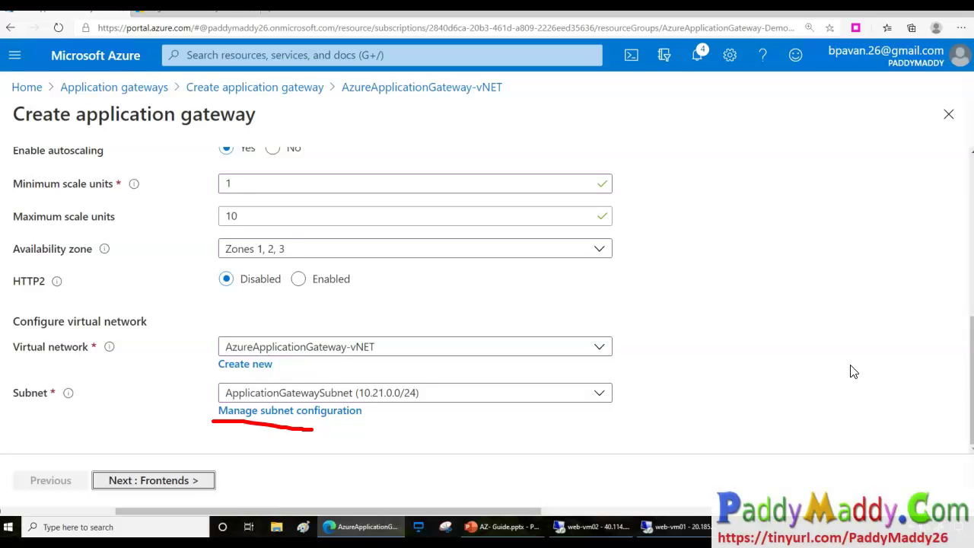
pyautogui.click(182, 479)
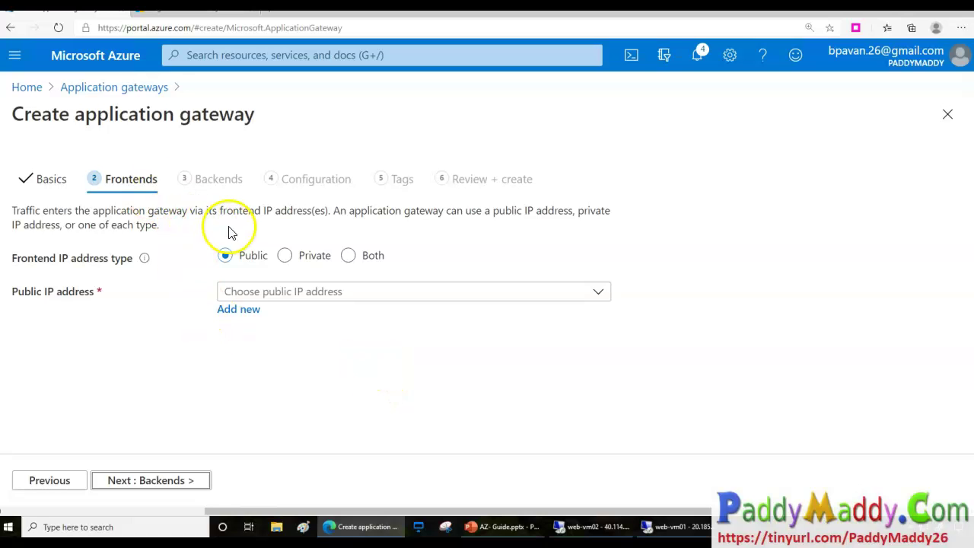
# Annotate the wizard tabs and Frontends fields with pen ink, then clear the ink.
pyautogui.moveTo(355, 168)
pyautogui.mouseDown()
pyautogui.moveTo(316, 147)
pyautogui.moveTo(272, 165)
pyautogui.moveTo(282, 195)
pyautogui.moveTo(342, 201)
pyautogui.moveTo(350, 163)
pyautogui.moveTo(328, 153)
pyautogui.mouseUp()
pyautogui.moveTo(124, 152)
pyautogui.mouseDown()
pyautogui.moveTo(146, 170)
pyautogui.moveTo(174, 134)
pyautogui.mouseUp()
pyautogui.click(206, 157)
pyautogui.moveTo(213, 168); pyautogui.dragTo(244, 142)
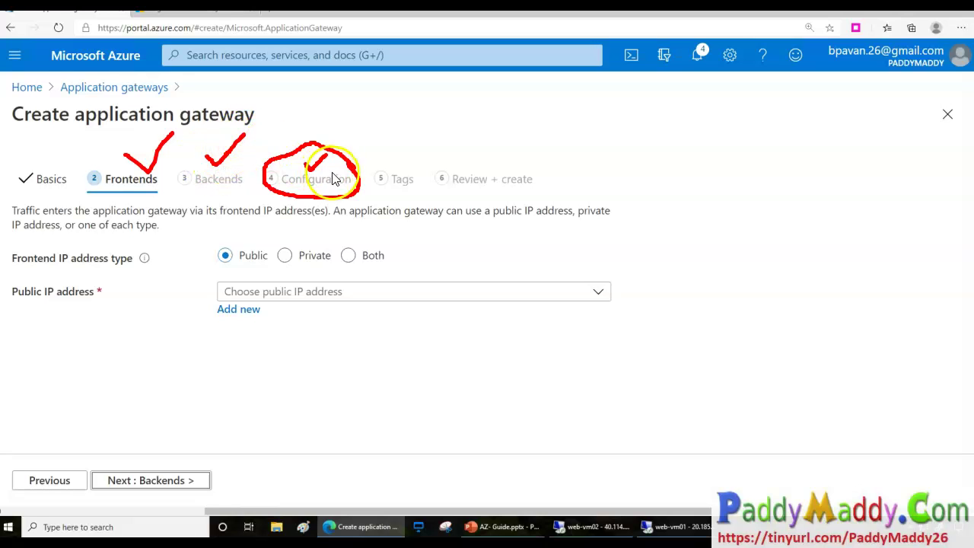
pyautogui.moveTo(296, 152)
pyautogui.mouseDown()
pyautogui.moveTo(370, 120)
pyautogui.moveTo(359, 110)
pyautogui.moveTo(373, 131)
pyautogui.moveTo(462, 110)
pyautogui.moveTo(491, 125)
pyautogui.mouseUp()
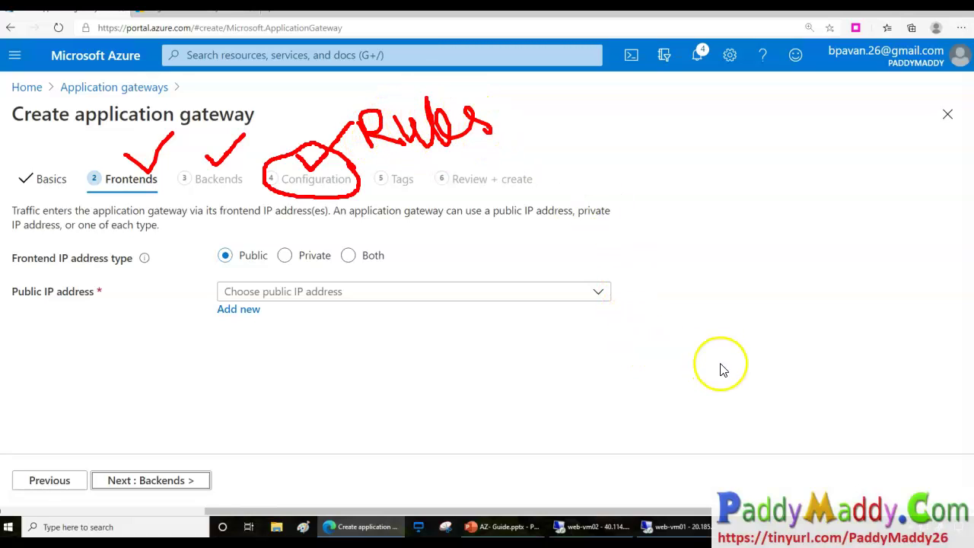
pyautogui.moveTo(373, 160)
pyautogui.mouseDown()
pyautogui.moveTo(479, 127)
pyautogui.moveTo(426, 78)
pyautogui.moveTo(303, 120)
pyautogui.moveTo(233, 157)
pyautogui.moveTo(242, 152)
pyautogui.moveTo(233, 165)
pyautogui.moveTo(251, 165)
pyautogui.mouseUp()
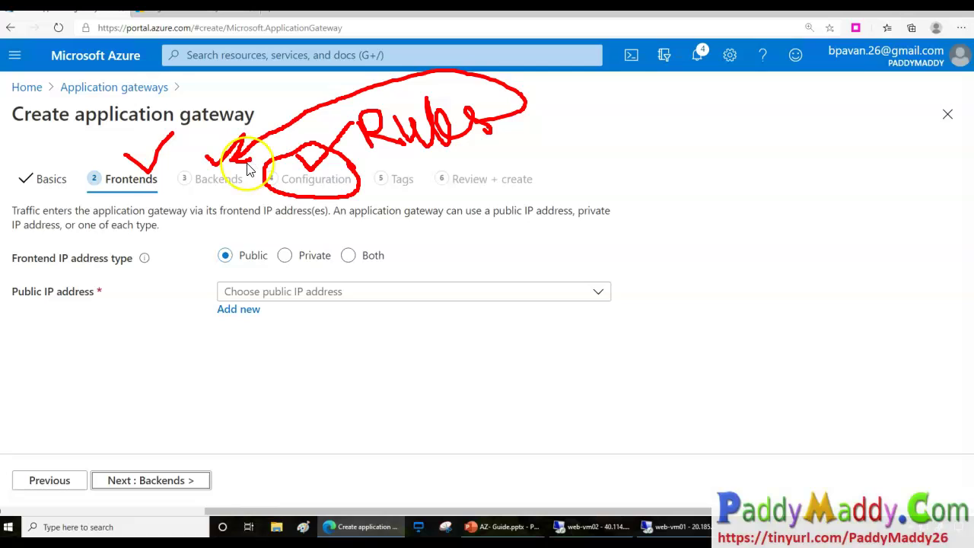
pyautogui.moveTo(113, 195)
pyautogui.mouseDown()
pyautogui.moveTo(83, 206)
pyautogui.moveTo(103, 190)
pyautogui.mouseUp()
pyautogui.moveTo(190, 204); pyautogui.dragTo(223, 200)
pyautogui.moveTo(304, 204)
pyautogui.mouseDown()
pyautogui.moveTo(306, 224)
pyautogui.moveTo(305, 209)
pyautogui.moveTo(315, 220)
pyautogui.moveTo(309, 207)
pyautogui.moveTo(297, 221)
pyautogui.mouseUp()
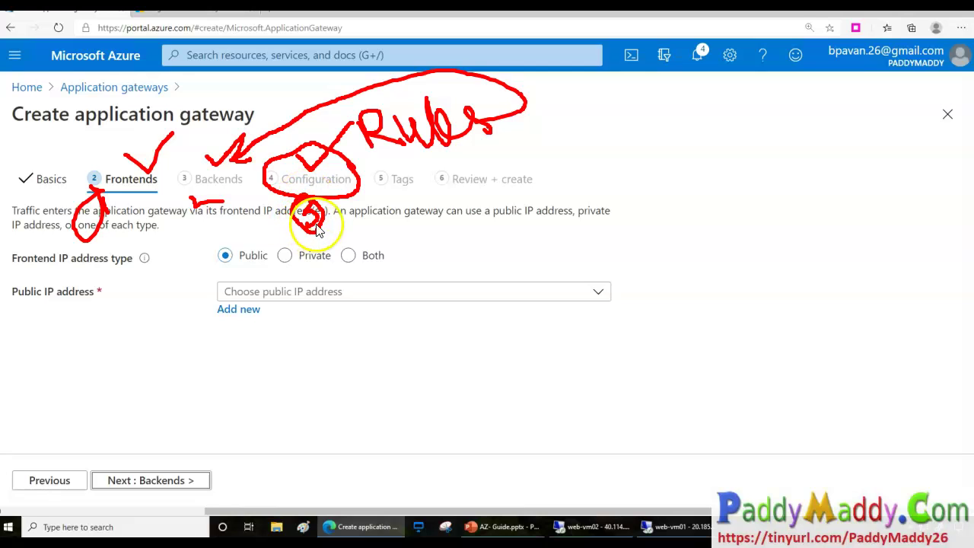
pyautogui.moveTo(197, 204)
pyautogui.mouseDown()
pyautogui.moveTo(194, 221)
pyautogui.moveTo(222, 225)
pyautogui.mouseUp()
pyautogui.moveTo(91, 197); pyautogui.dragTo(101, 228)
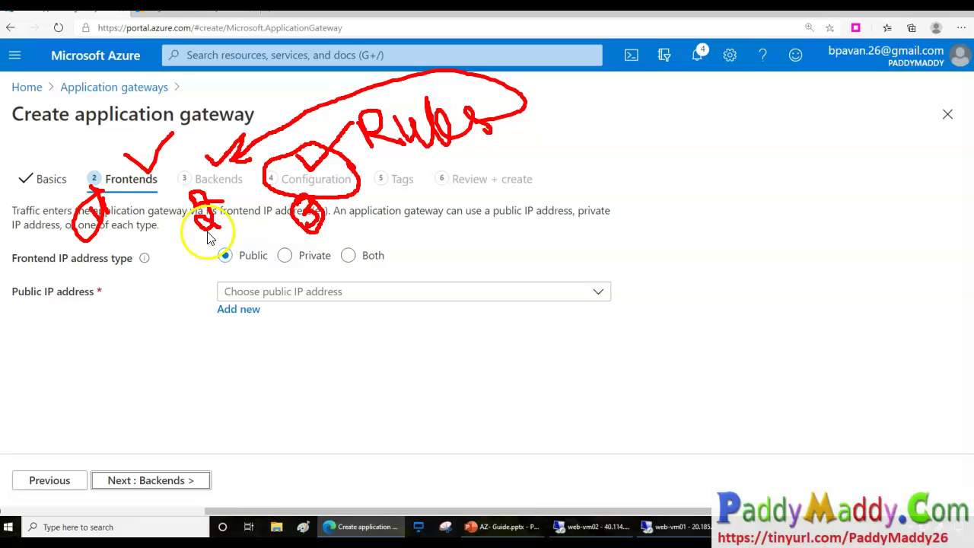
pyautogui.press('Escape')
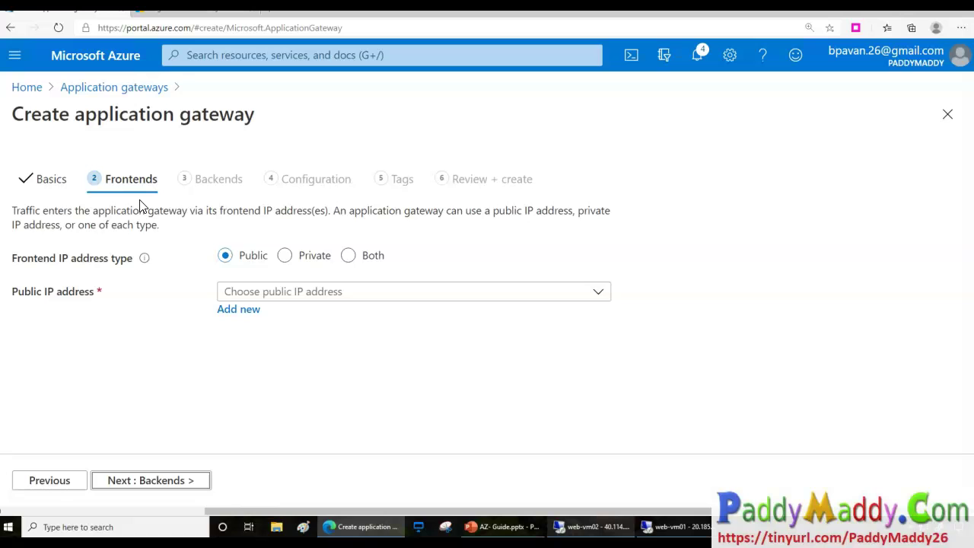
# Walk through slide 114's flow: creation wizard, front end configuration, backend pool, configuration.
pyautogui.click(505, 526)
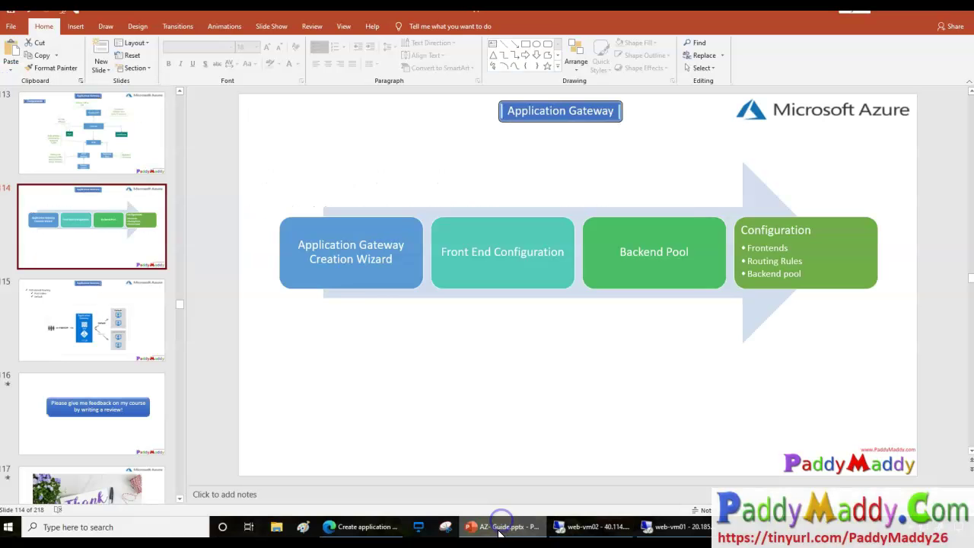
pyautogui.click(350, 266)
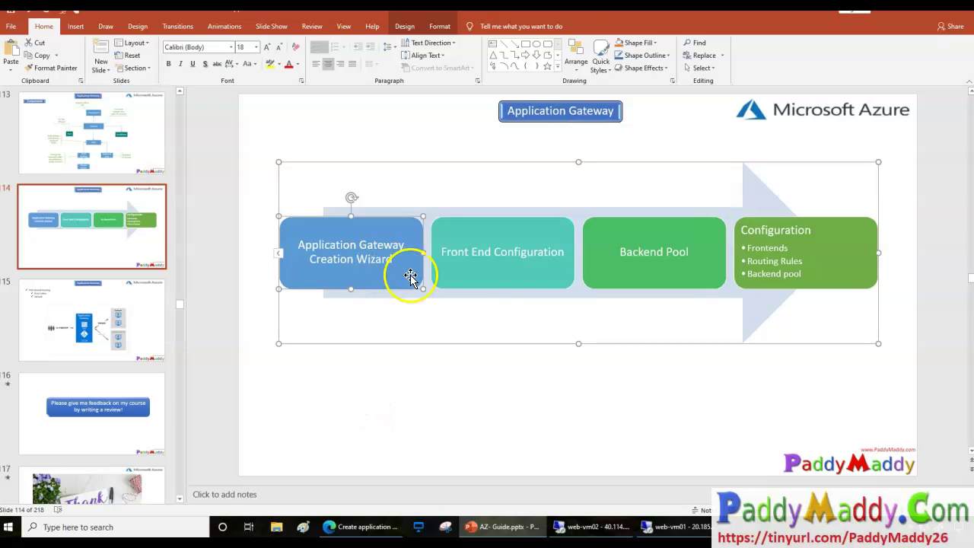
pyautogui.click(491, 266)
pyautogui.click(668, 274)
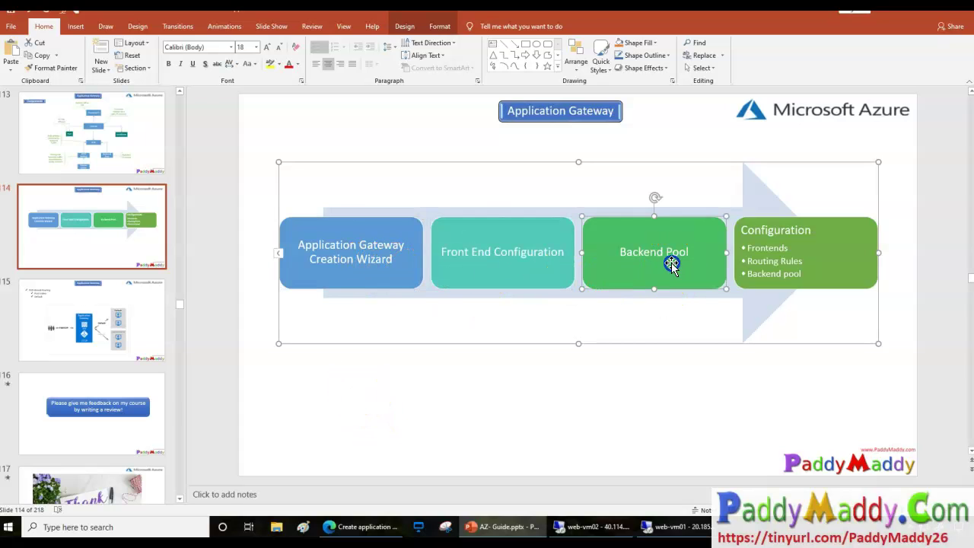
pyautogui.click(778, 252)
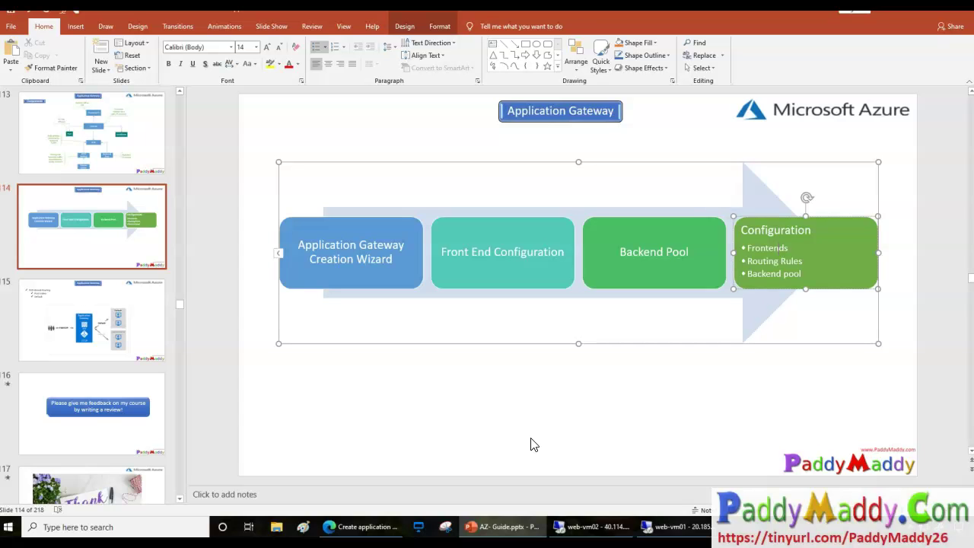
pyautogui.click(487, 528)
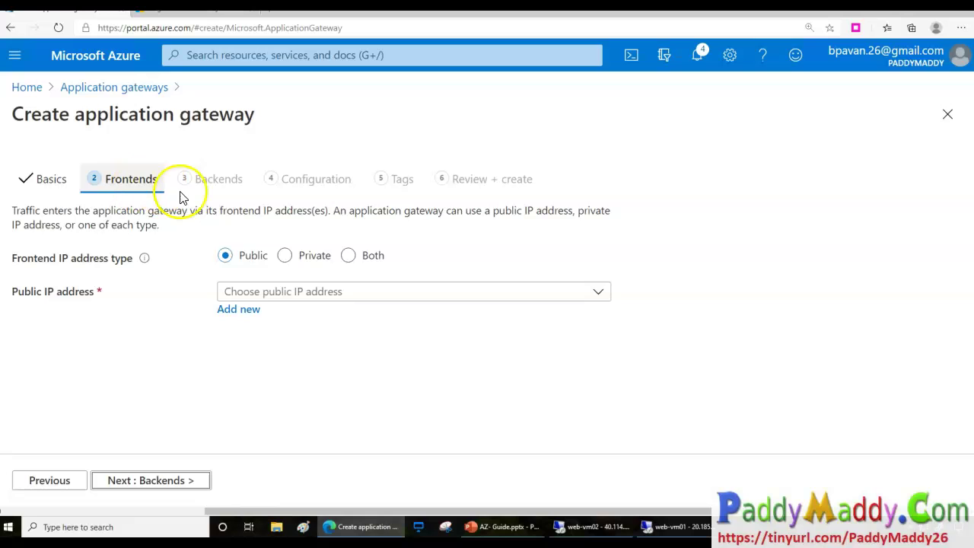
# Add a new public IP named AppgatewayVIP and advance to the Backends step.
pyautogui.click(298, 356)
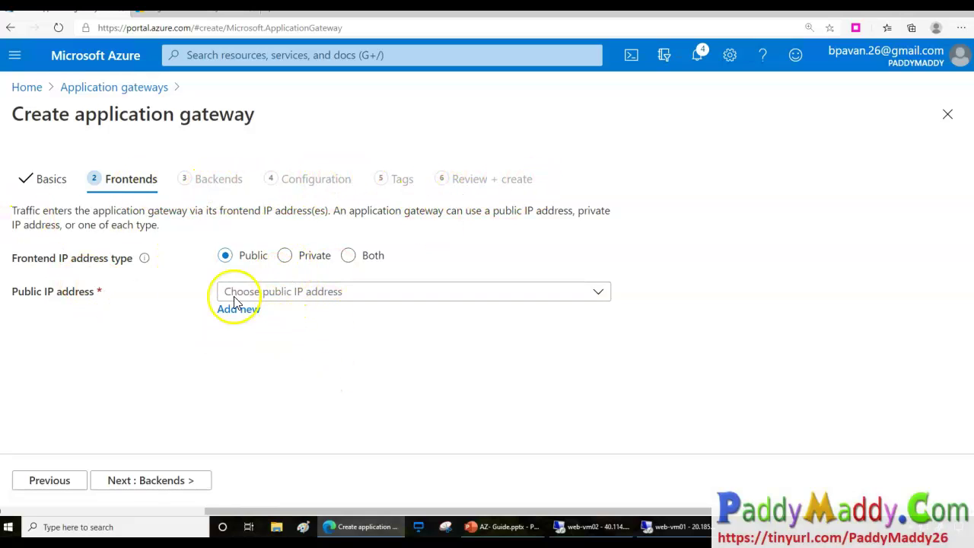
pyautogui.moveTo(34, 260); pyautogui.dragTo(132, 259)
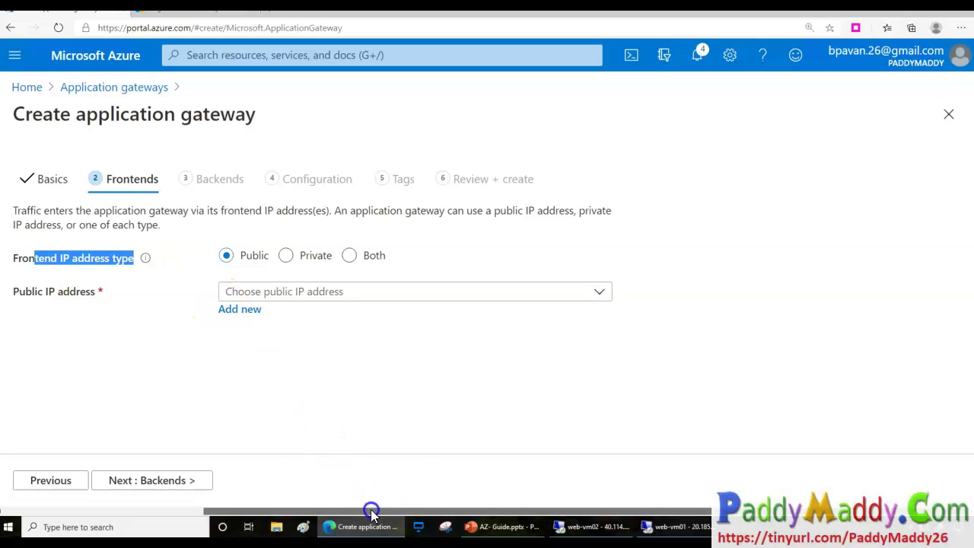
pyautogui.click(149, 454)
pyautogui.click(315, 297)
pyautogui.click(185, 344)
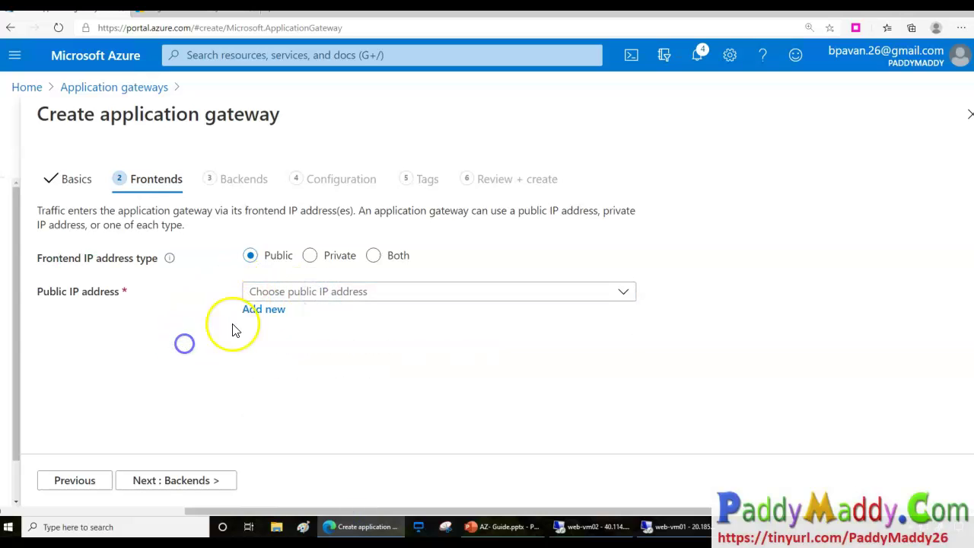
pyautogui.click(261, 312)
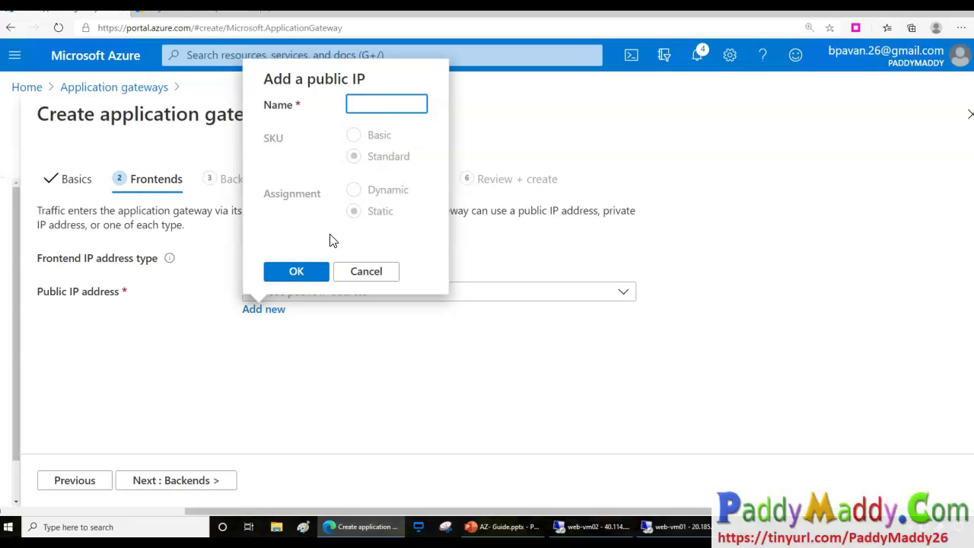
pyautogui.write('AppgatewayVIP')
pyautogui.click(316, 274)
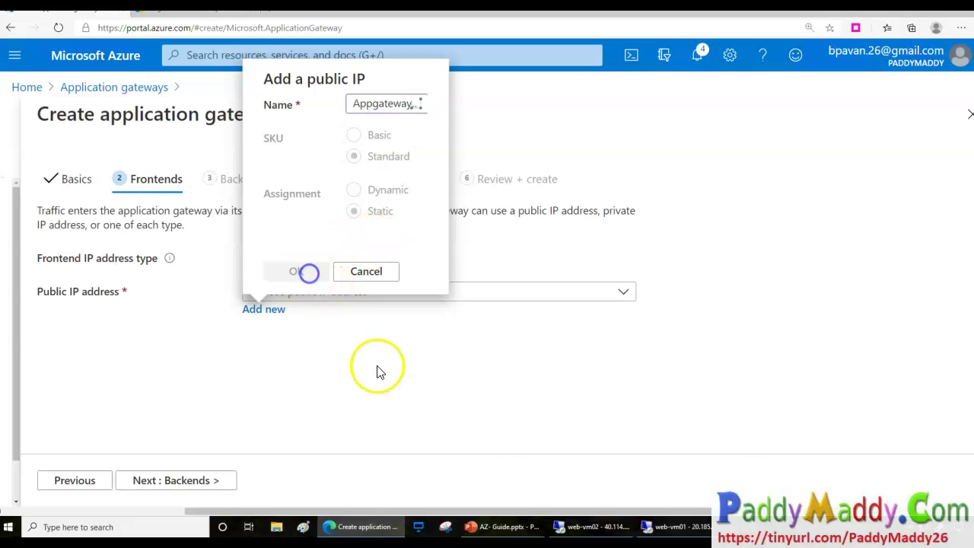
pyautogui.click(204, 481)
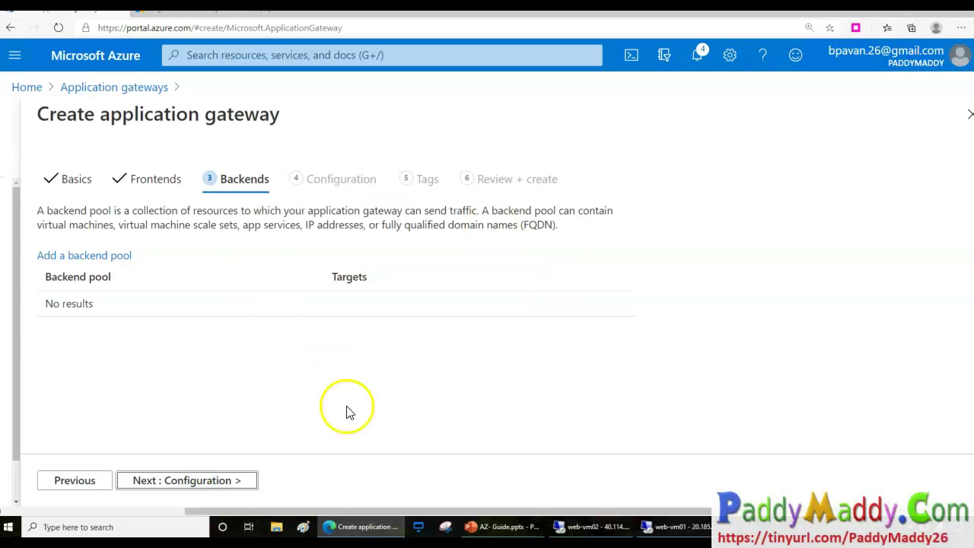
# Review the empty backend pool list on the Backends step.
pyautogui.moveTo(45, 277); pyautogui.dragTo(57, 277)
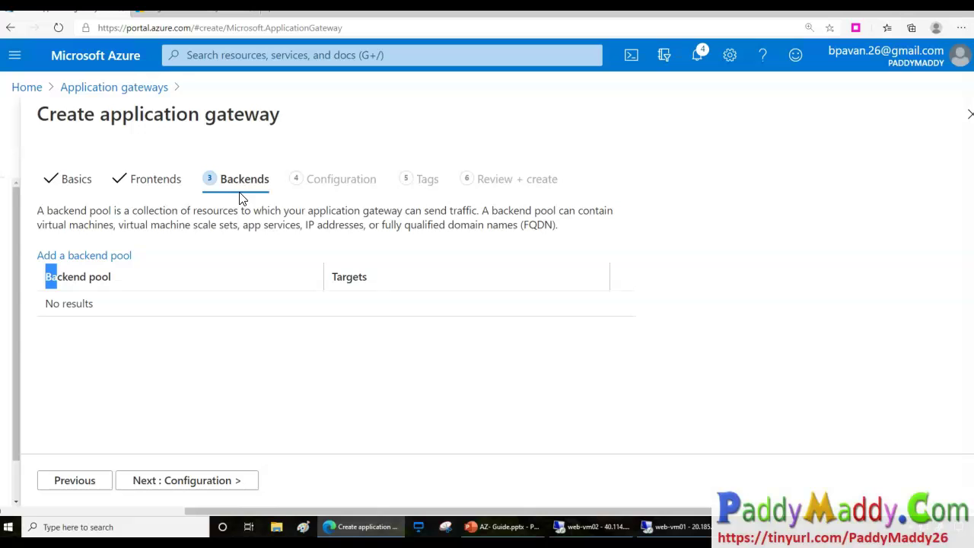
# Start a backend pool named Default and review its target types: App Services, VMSS and virtual machines.
pyautogui.click(90, 255)
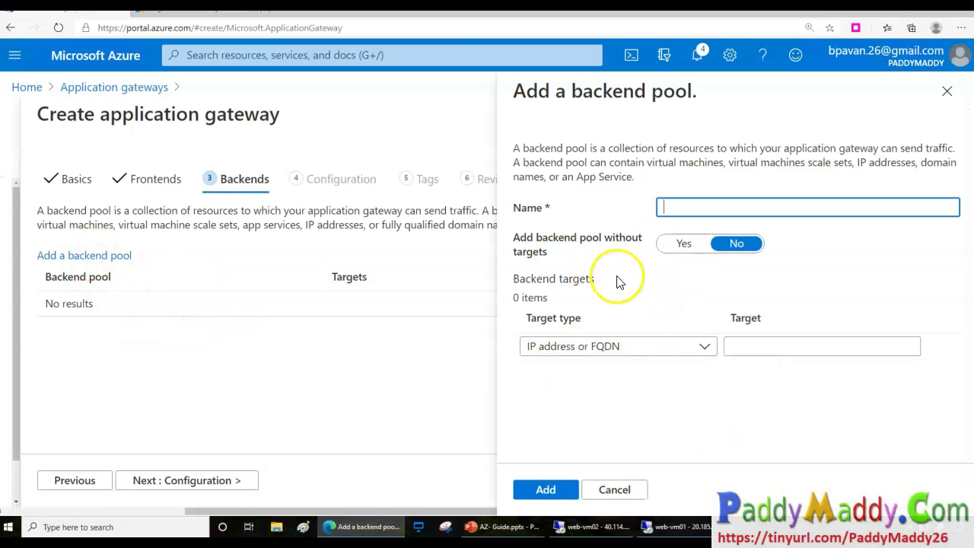
pyautogui.click(661, 207)
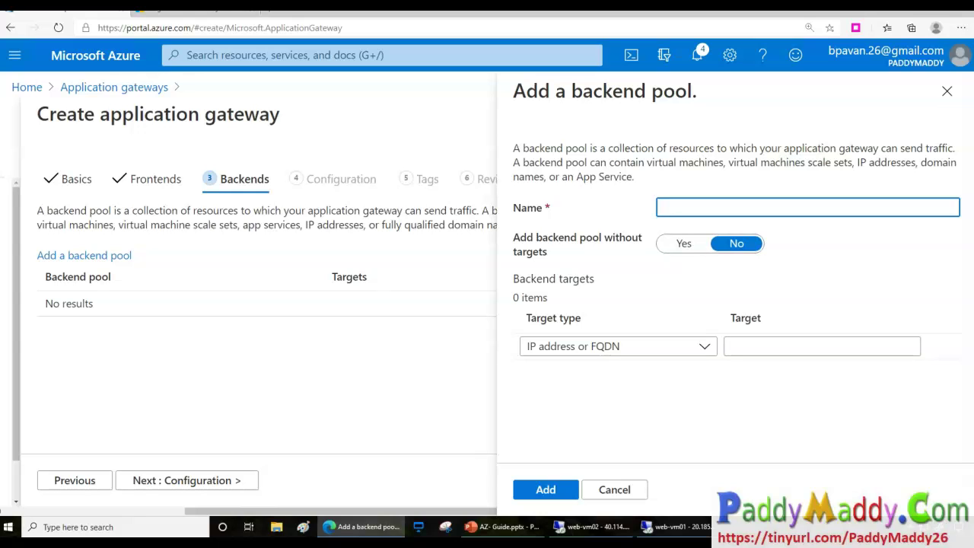
pyautogui.click(612, 350)
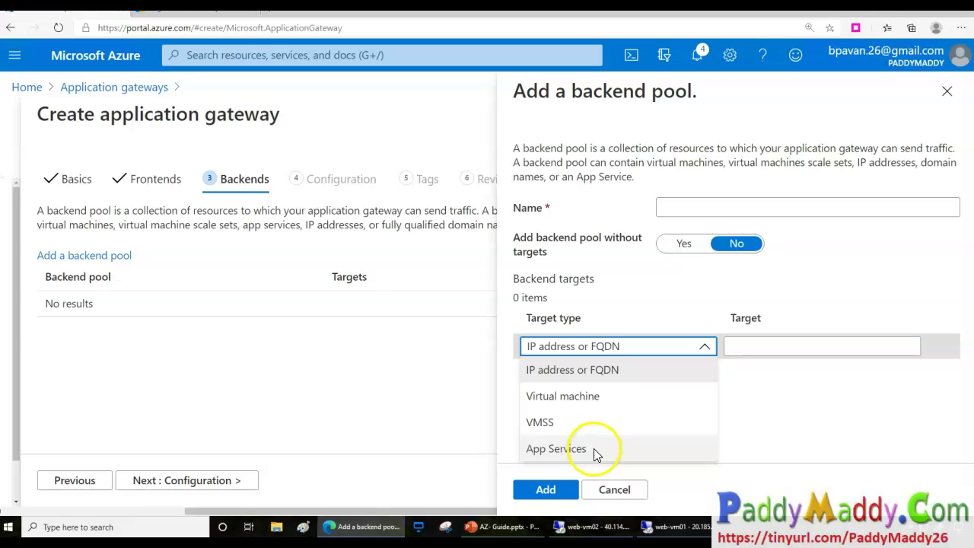
pyautogui.moveTo(596, 448)
pyautogui.mouseDown()
pyautogui.moveTo(708, 464)
pyautogui.moveTo(717, 441)
pyautogui.mouseUp()
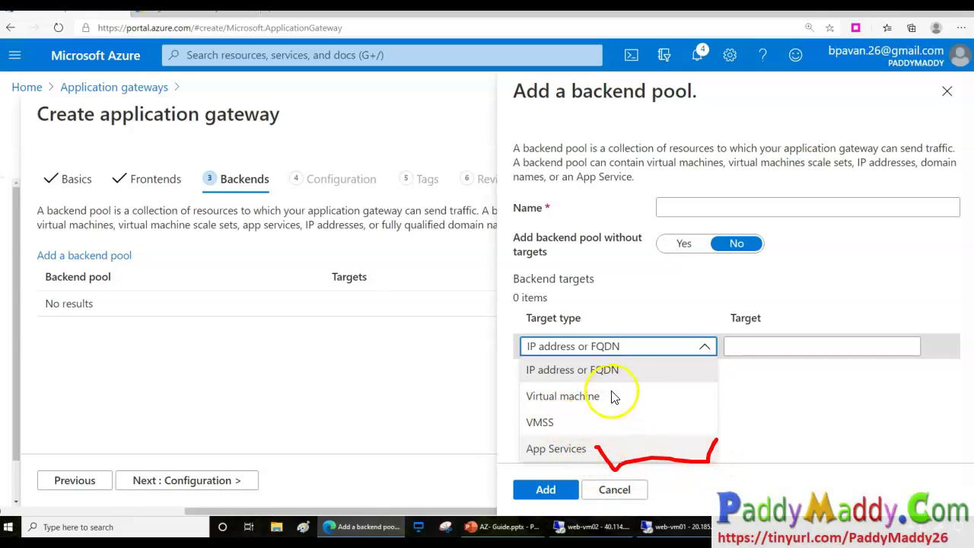
pyautogui.moveTo(582, 428)
pyautogui.mouseDown()
pyautogui.moveTo(640, 417)
pyautogui.moveTo(641, 386)
pyautogui.moveTo(719, 351)
pyautogui.mouseUp()
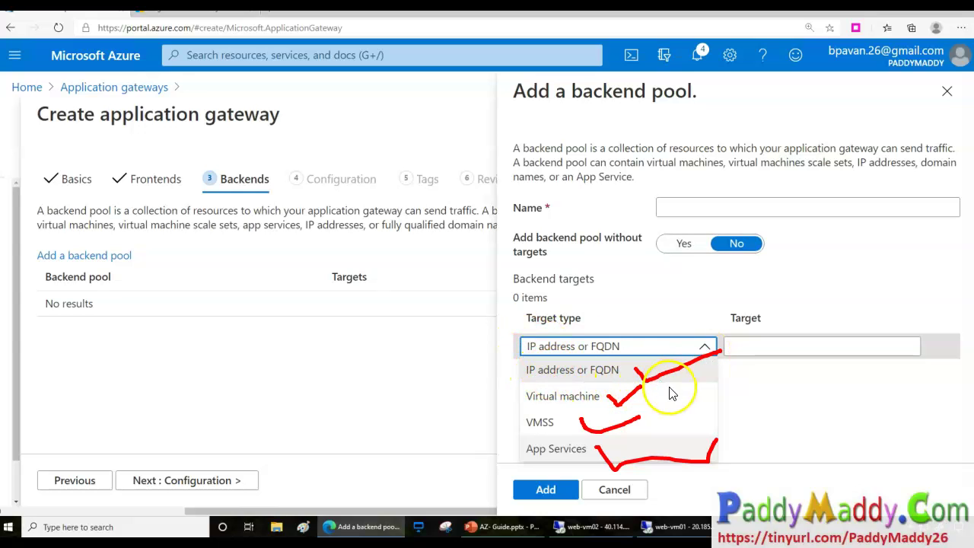
pyautogui.moveTo(792, 288)
pyautogui.mouseDown()
pyautogui.moveTo(704, 324)
pyautogui.moveTo(795, 289)
pyautogui.mouseUp()
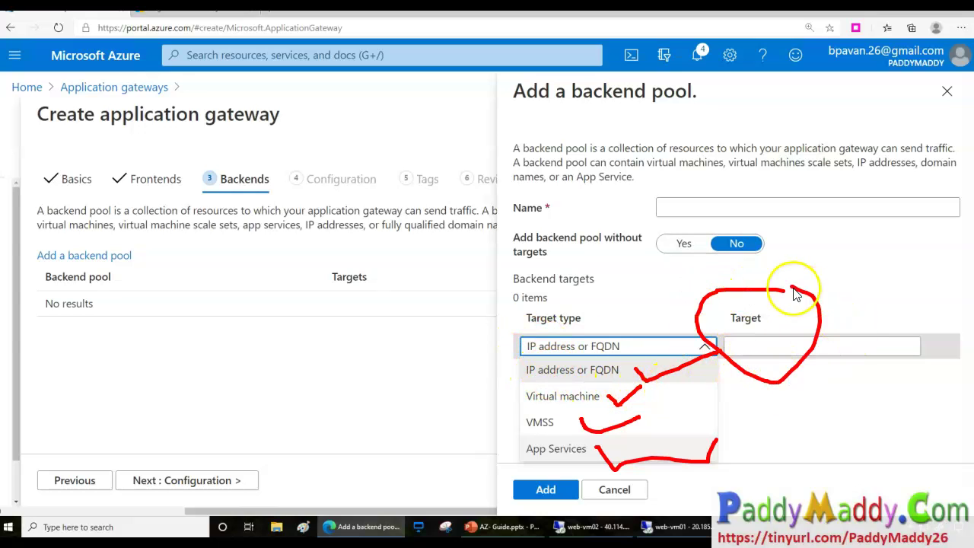
pyautogui.moveTo(599, 54)
pyautogui.mouseDown()
pyautogui.moveTo(592, 147)
pyautogui.moveTo(699, 57)
pyautogui.mouseUp()
pyautogui.press('Escape')
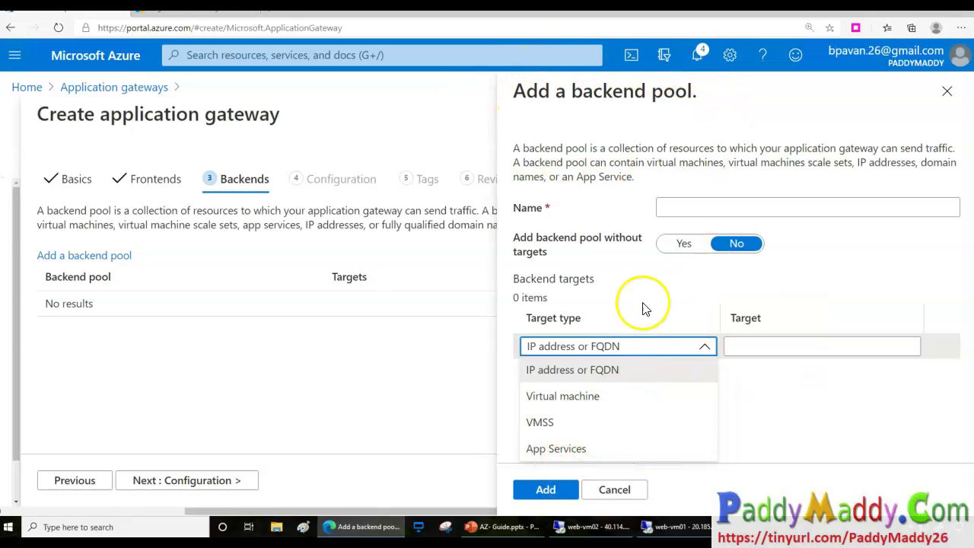
# Add the Default backend pool with no targets and advance to the Configuration step.
pyautogui.click(684, 205)
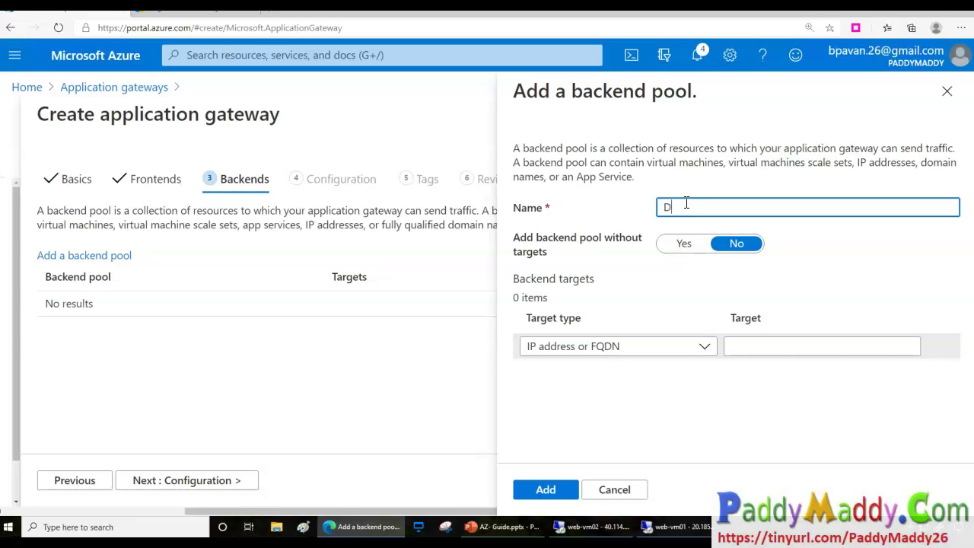
pyautogui.click(685, 247)
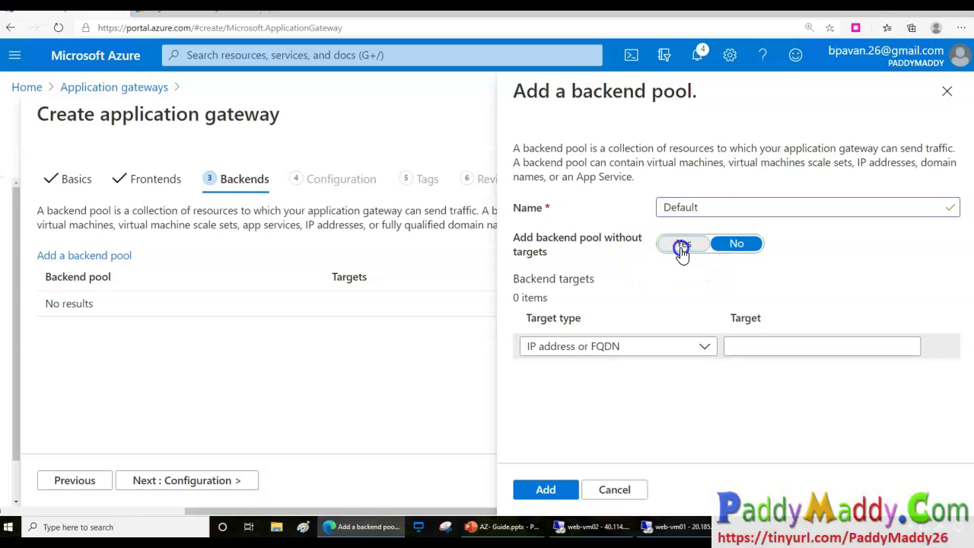
pyautogui.doubleClick(733, 210)
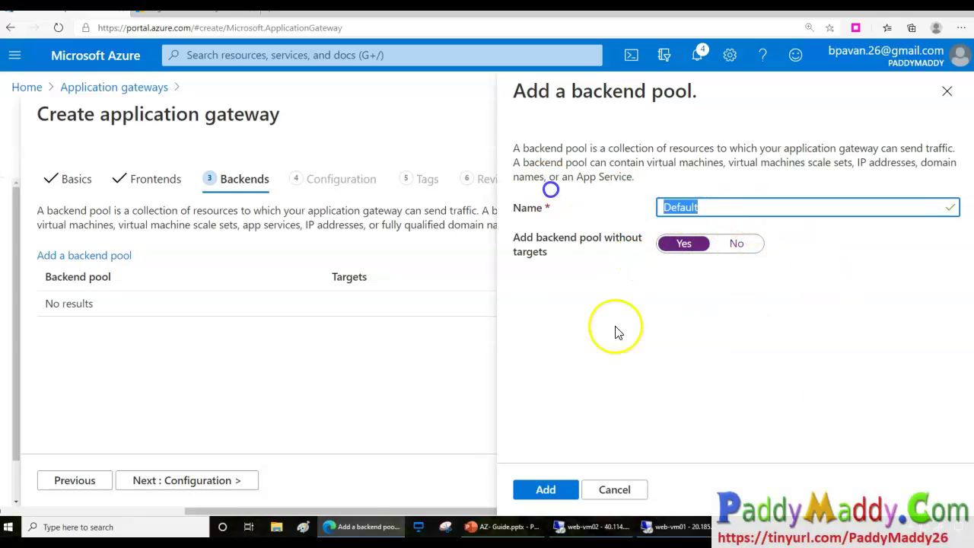
pyautogui.click(756, 273)
pyautogui.click(560, 499)
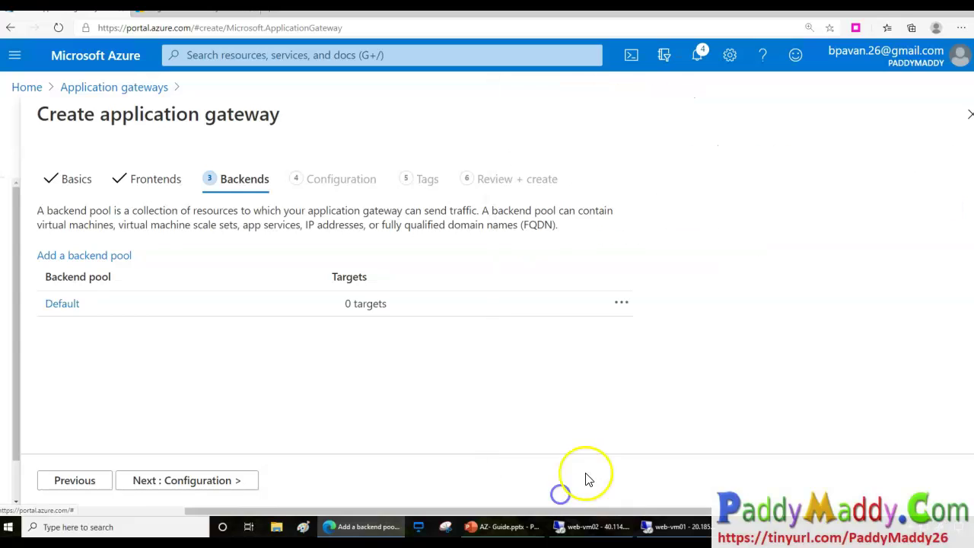
pyautogui.click(197, 480)
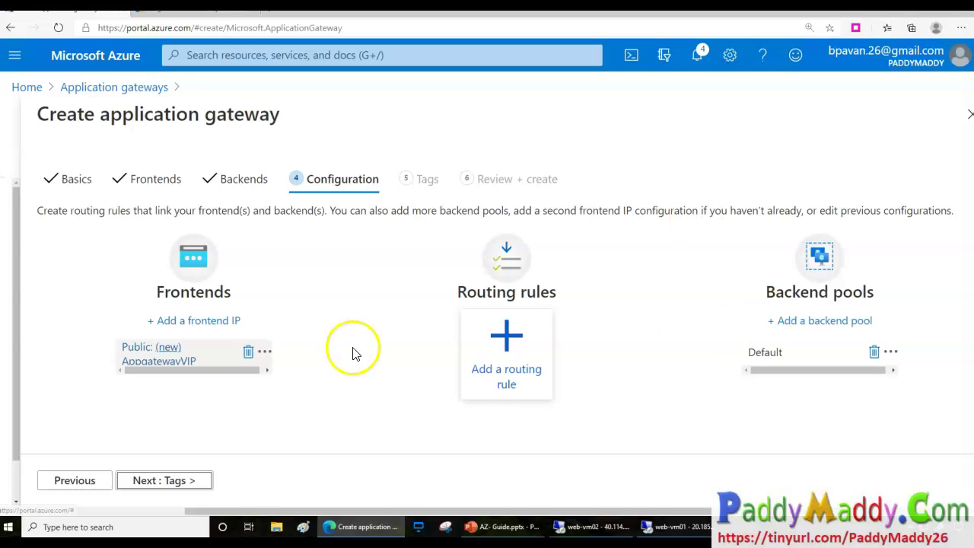
pyautogui.moveTo(145, 140)
pyautogui.mouseDown()
pyautogui.moveTo(76, 146)
pyautogui.moveTo(156, 179)
pyautogui.moveTo(139, 294)
pyautogui.moveTo(163, 317)
pyautogui.moveTo(150, 322)
pyautogui.moveTo(232, 330)
pyautogui.mouseUp()
pyautogui.moveTo(217, 145)
pyautogui.mouseDown()
pyautogui.moveTo(178, 137)
pyautogui.moveTo(233, 135)
pyautogui.moveTo(765, 244)
pyautogui.moveTo(879, 304)
pyautogui.mouseUp()
pyautogui.moveTo(820, 165)
pyautogui.mouseDown()
pyautogui.moveTo(696, 224)
pyautogui.moveTo(751, 347)
pyautogui.moveTo(898, 348)
pyautogui.moveTo(798, 200)
pyautogui.mouseUp()
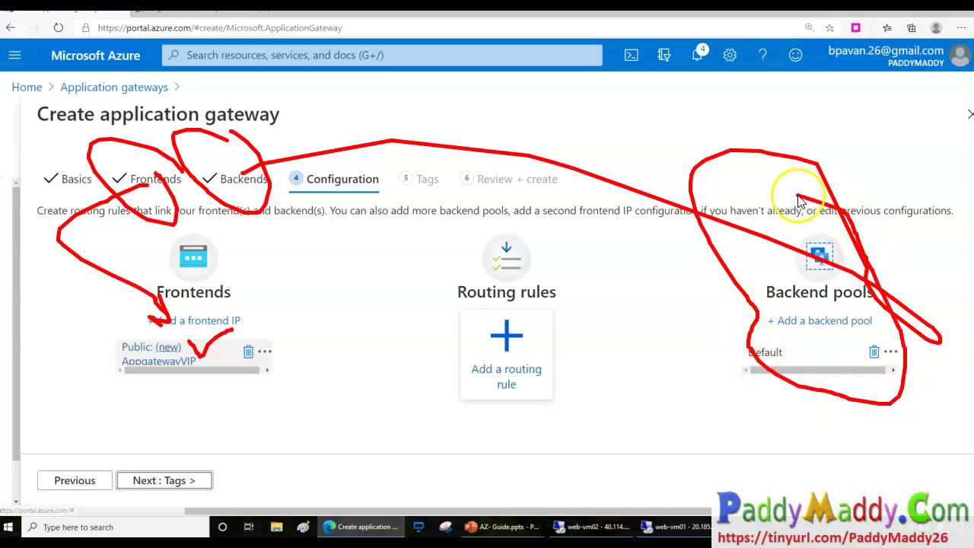
pyautogui.moveTo(790, 340); pyautogui.dragTo(795, 347)
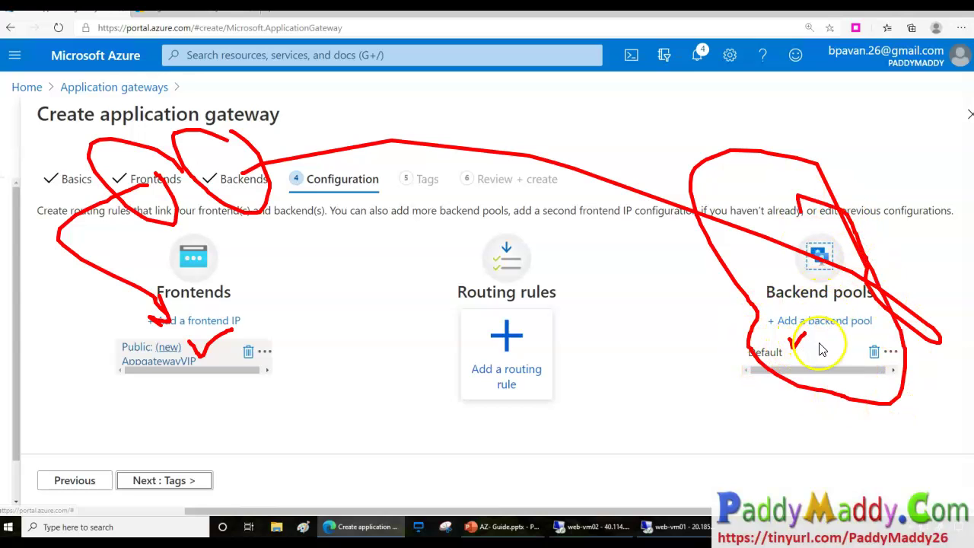
pyautogui.moveTo(561, 292)
pyautogui.mouseDown()
pyautogui.moveTo(550, 272)
pyautogui.moveTo(446, 233)
pyautogui.moveTo(414, 340)
pyautogui.moveTo(446, 407)
pyautogui.moveTo(555, 464)
pyautogui.moveTo(572, 344)
pyautogui.moveTo(559, 297)
pyautogui.mouseUp()
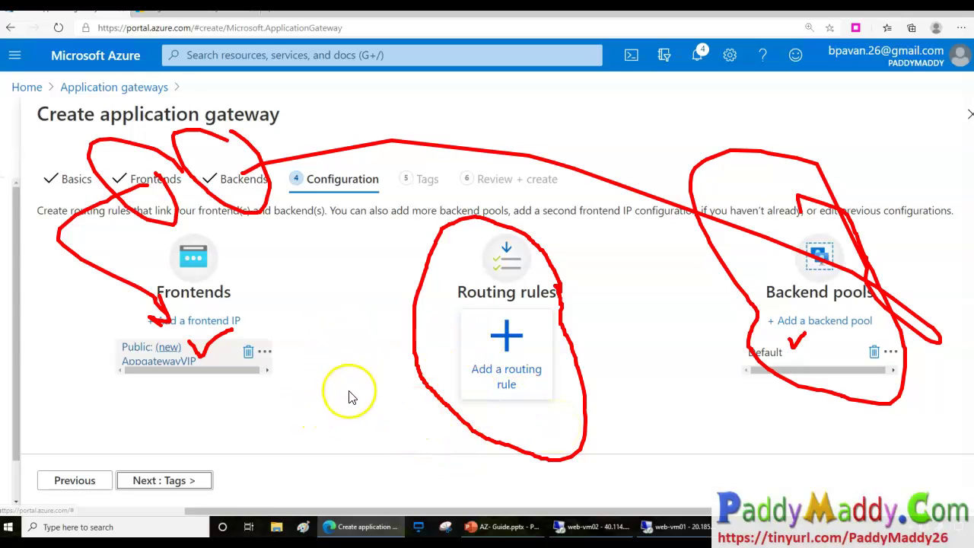
pyautogui.press('Escape')
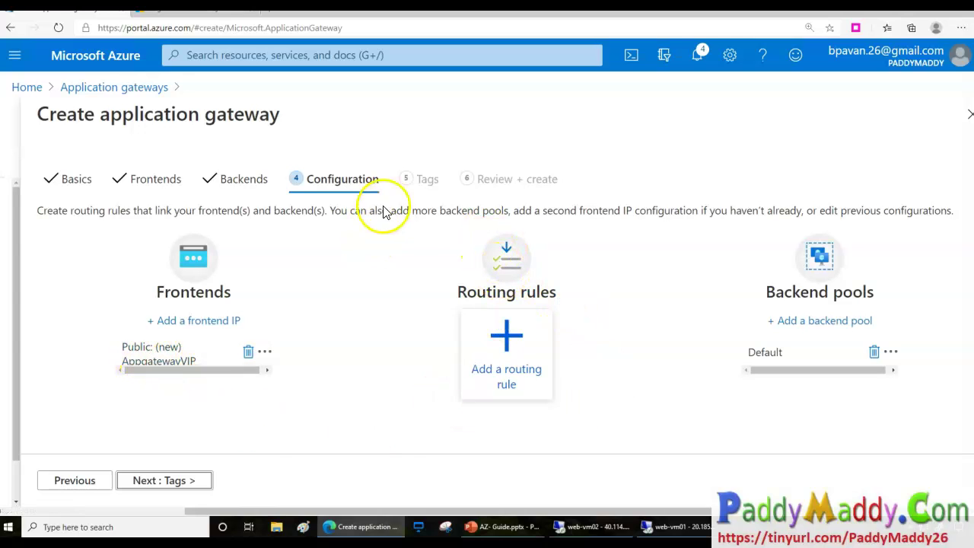
pyautogui.moveTo(380, 155)
pyautogui.mouseDown()
pyautogui.moveTo(462, 131)
pyautogui.moveTo(583, 265)
pyautogui.moveTo(519, 215)
pyautogui.mouseUp()
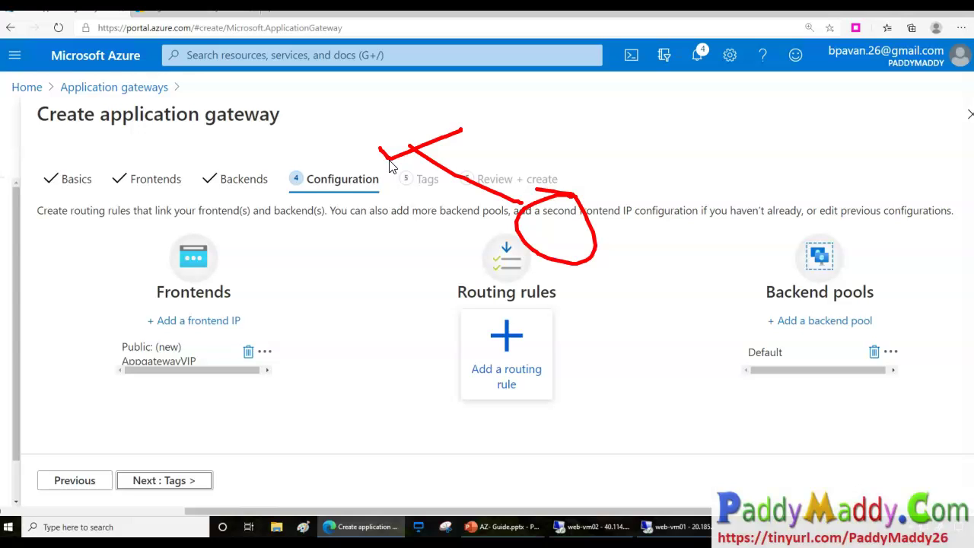
pyautogui.moveTo(396, 246)
pyautogui.mouseDown()
pyautogui.moveTo(409, 278)
pyautogui.moveTo(348, 230)
pyautogui.moveTo(298, 215)
pyautogui.moveTo(321, 268)
pyautogui.moveTo(200, 93)
pyautogui.moveTo(236, 176)
pyautogui.mouseUp()
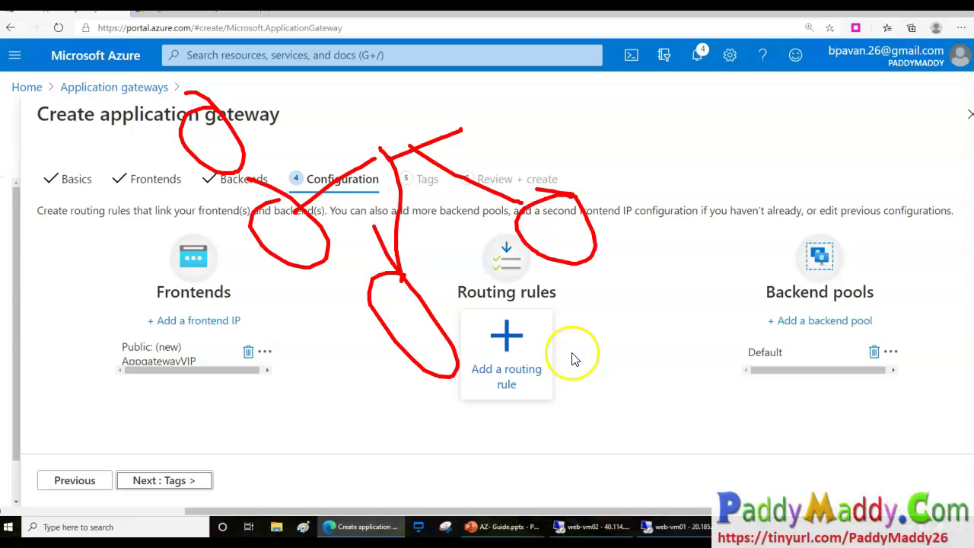
pyautogui.doubleClick(581, 320)
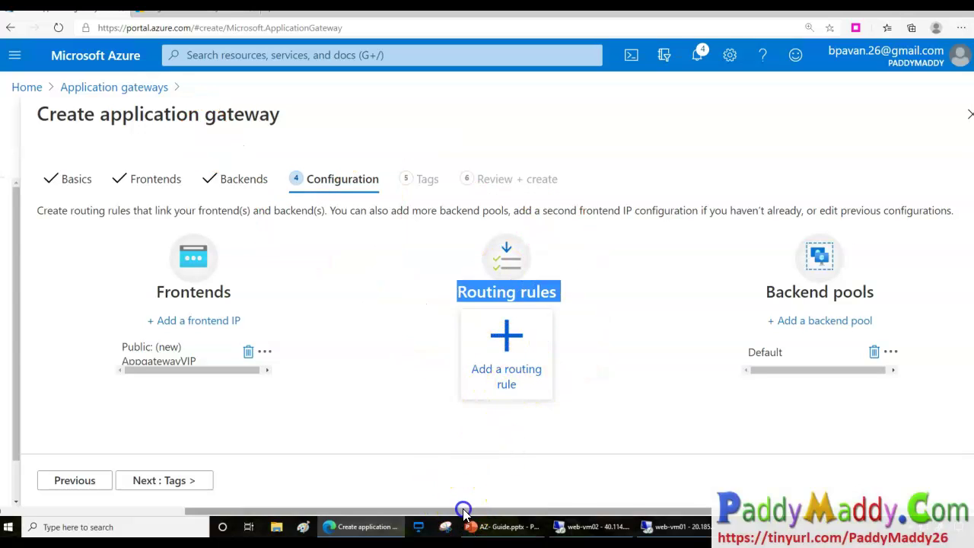
pyautogui.moveTo(464, 512); pyautogui.dragTo(485, 512)
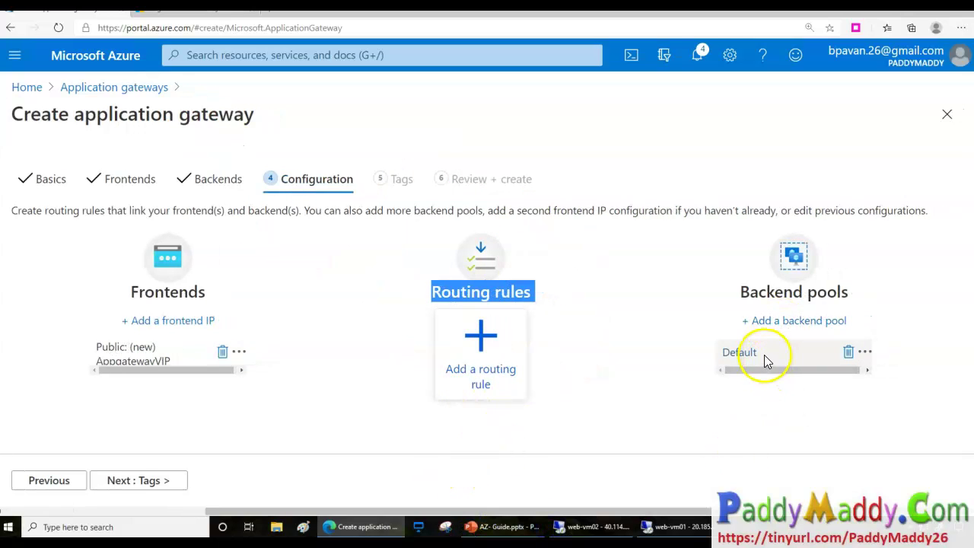
pyautogui.moveTo(767, 362); pyautogui.dragTo(732, 349)
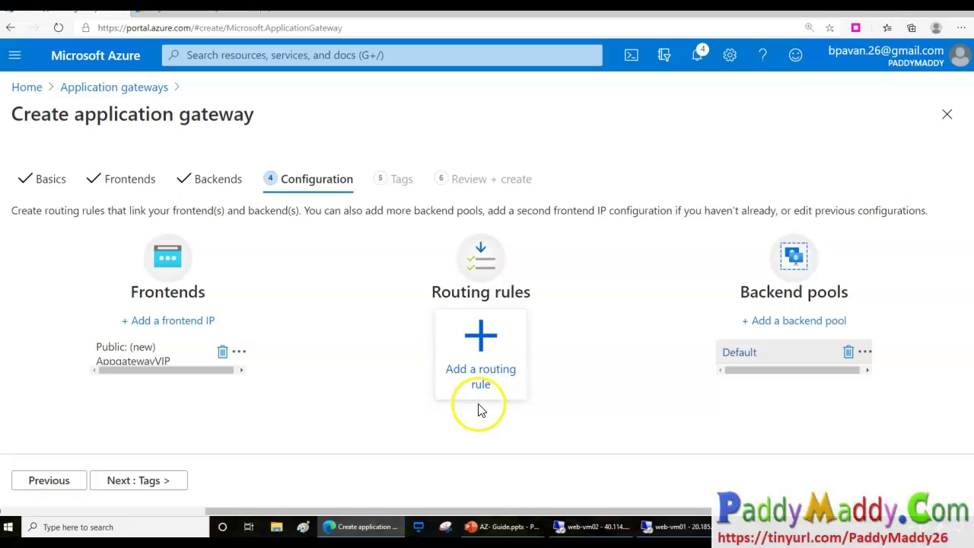
pyautogui.click(476, 376)
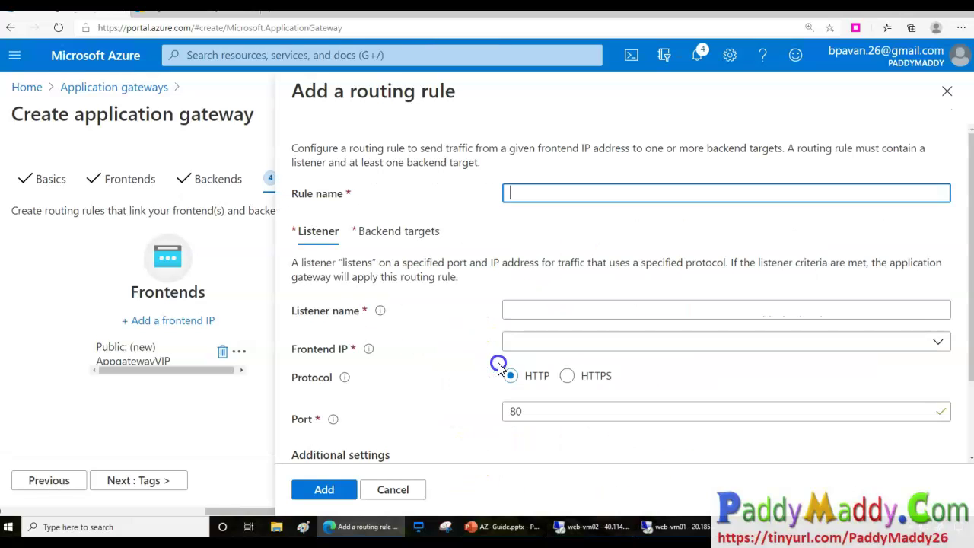
# Annotate the Listener and Backend targets sections of the routing rule form.
pyautogui.moveTo(326, 218)
pyautogui.mouseDown()
pyautogui.moveTo(256, 211)
pyautogui.moveTo(277, 262)
pyautogui.moveTo(330, 229)
pyautogui.mouseUp()
pyautogui.moveTo(455, 264)
pyautogui.mouseDown()
pyautogui.moveTo(404, 187)
pyautogui.moveTo(337, 261)
pyautogui.moveTo(436, 270)
pyautogui.moveTo(462, 238)
pyautogui.mouseUp()
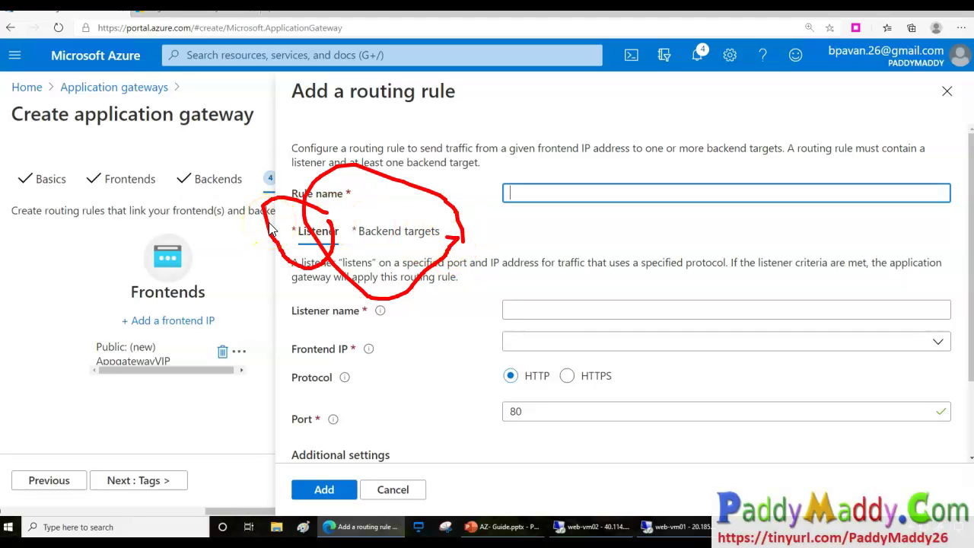
pyautogui.moveTo(297, 248); pyautogui.dragTo(338, 244)
pyautogui.moveTo(403, 245)
pyautogui.mouseDown()
pyautogui.moveTo(411, 254)
pyautogui.moveTo(431, 244)
pyautogui.mouseUp()
pyautogui.press('Escape')
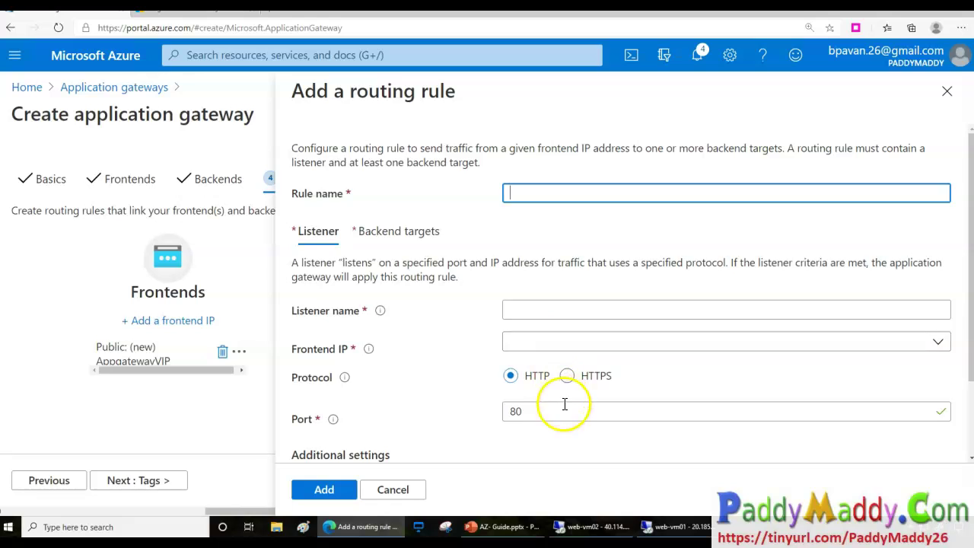
pyautogui.scroll(-2, 566, 405)
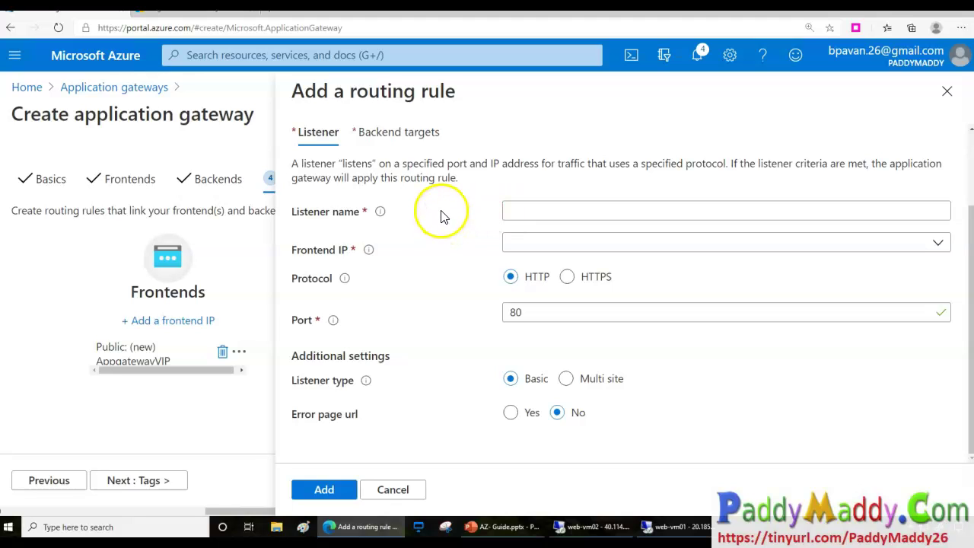
# Point out the AppgatewayVIP frontend IP, HTTP on port 80, and the Basic and Multi site listener types.
pyautogui.moveTo(458, 245); pyautogui.dragTo(489, 234)
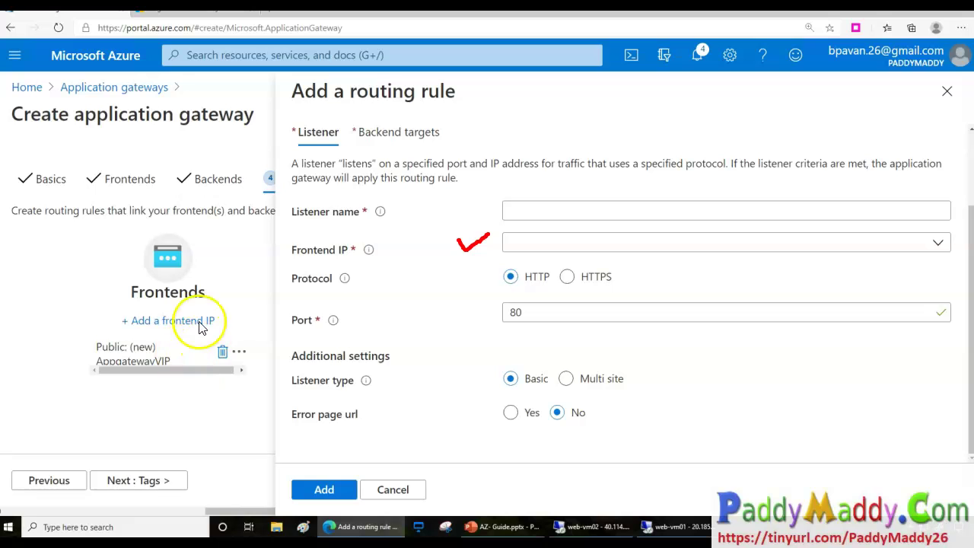
pyautogui.moveTo(170, 348)
pyautogui.mouseDown()
pyautogui.moveTo(107, 396)
pyautogui.moveTo(185, 391)
pyautogui.moveTo(139, 263)
pyautogui.mouseUp()
pyautogui.moveTo(105, 112)
pyautogui.mouseDown()
pyautogui.moveTo(157, 175)
pyautogui.moveTo(104, 213)
pyautogui.moveTo(162, 200)
pyautogui.mouseUp()
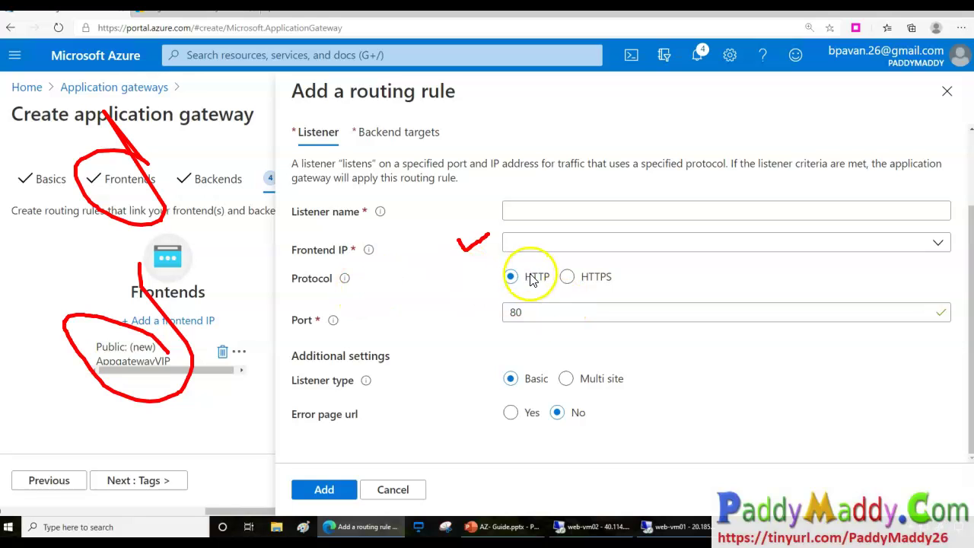
pyautogui.moveTo(644, 272)
pyautogui.mouseDown()
pyautogui.moveTo(566, 277)
pyautogui.moveTo(593, 298)
pyautogui.moveTo(631, 269)
pyautogui.mouseUp()
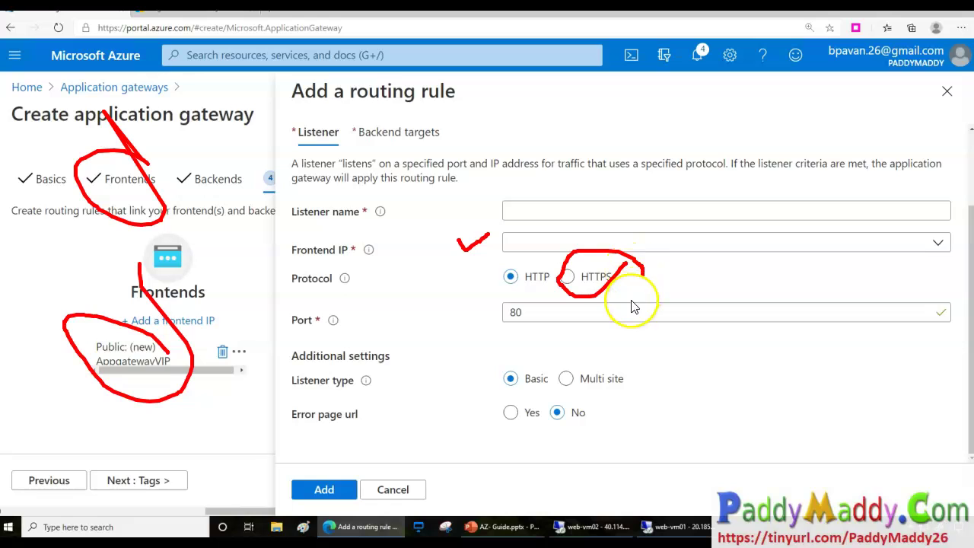
pyautogui.hotkey('ctrl', 'z')
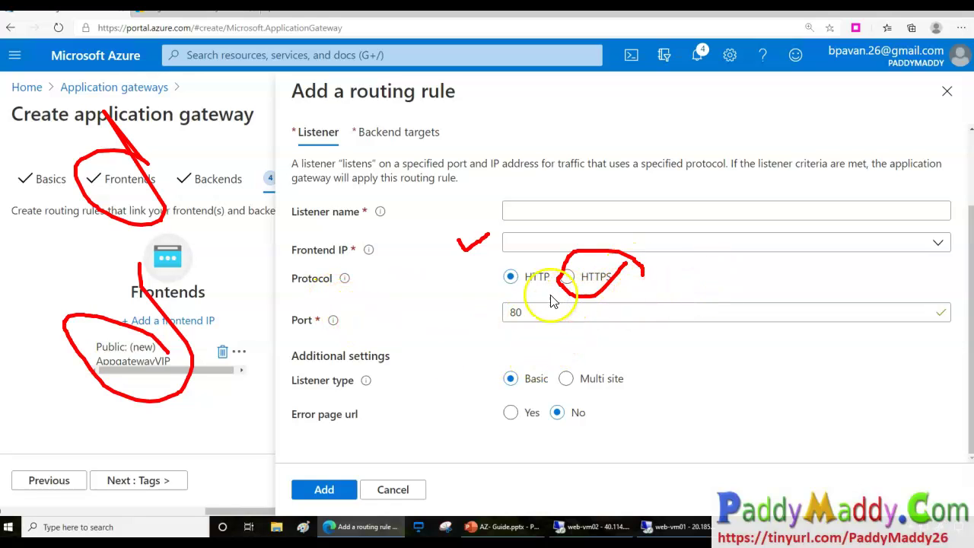
pyautogui.moveTo(525, 290); pyautogui.dragTo(601, 291)
pyautogui.moveTo(542, 312); pyautogui.dragTo(565, 305)
pyautogui.moveTo(466, 372); pyautogui.dragTo(507, 349)
pyautogui.moveTo(634, 379); pyautogui.dragTo(673, 368)
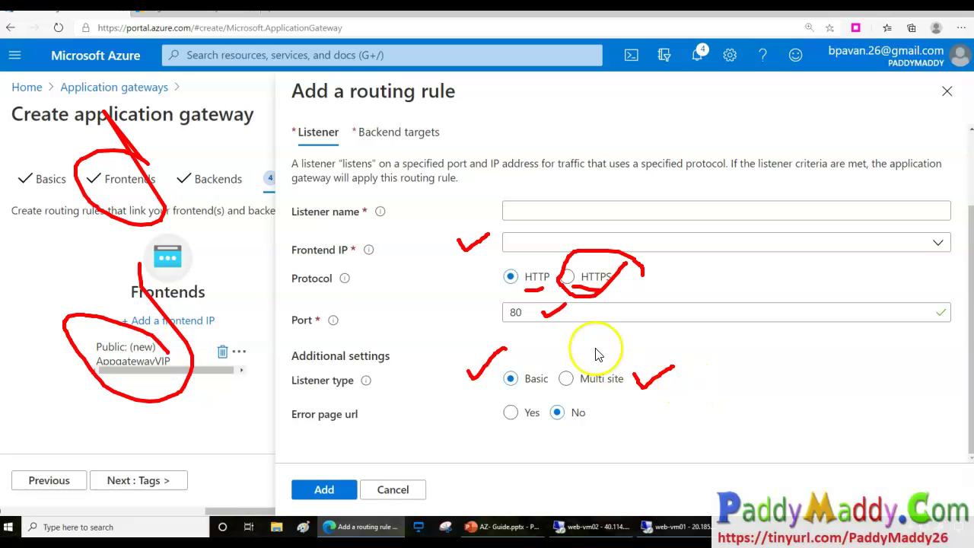
# Close the routing rule panel without saving, back to the Configuration step.
pyautogui.moveTo(620, 373)
pyautogui.mouseDown()
pyautogui.moveTo(562, 374)
pyautogui.moveTo(593, 408)
pyautogui.moveTo(638, 358)
pyautogui.mouseUp()
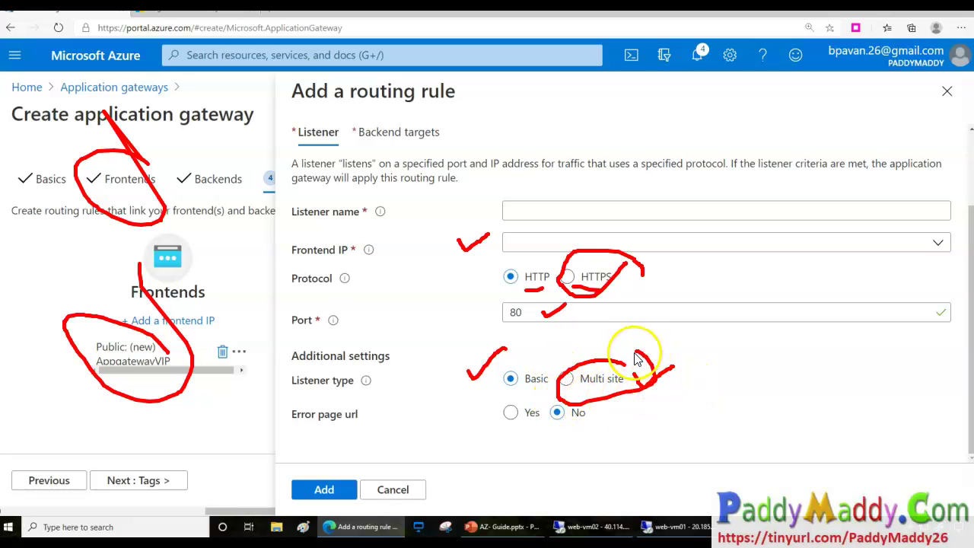
pyautogui.press('Escape')
pyautogui.scroll(2, 463, 272)
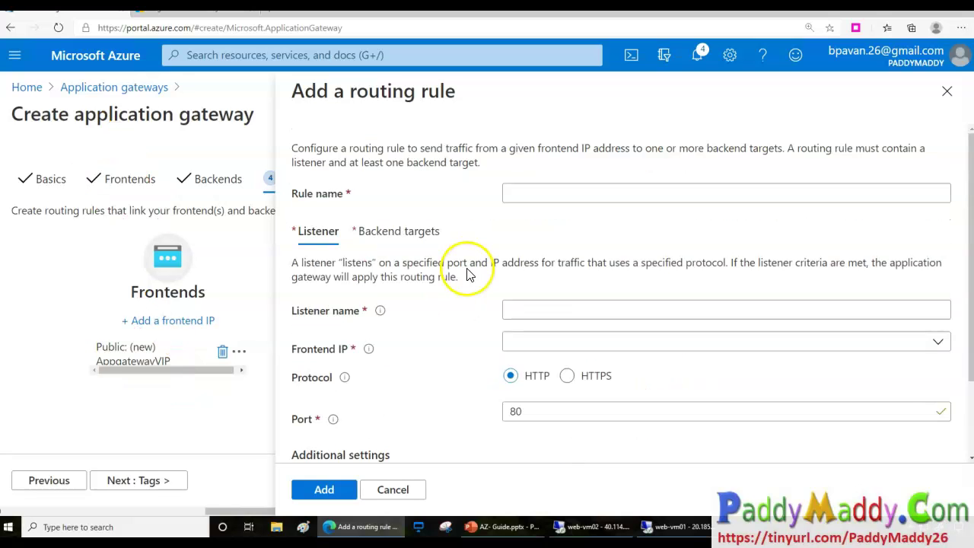
pyautogui.click(397, 489)
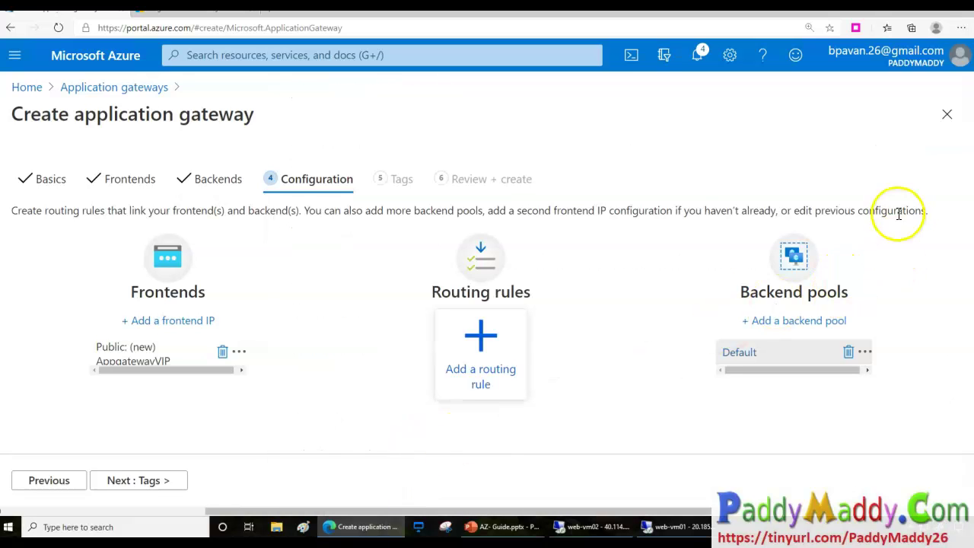
# Begin routing rule VideosPath with listener Demo-Http on the Public frontend IP, HTTP port 80, Basic.
pyautogui.click(166, 482)
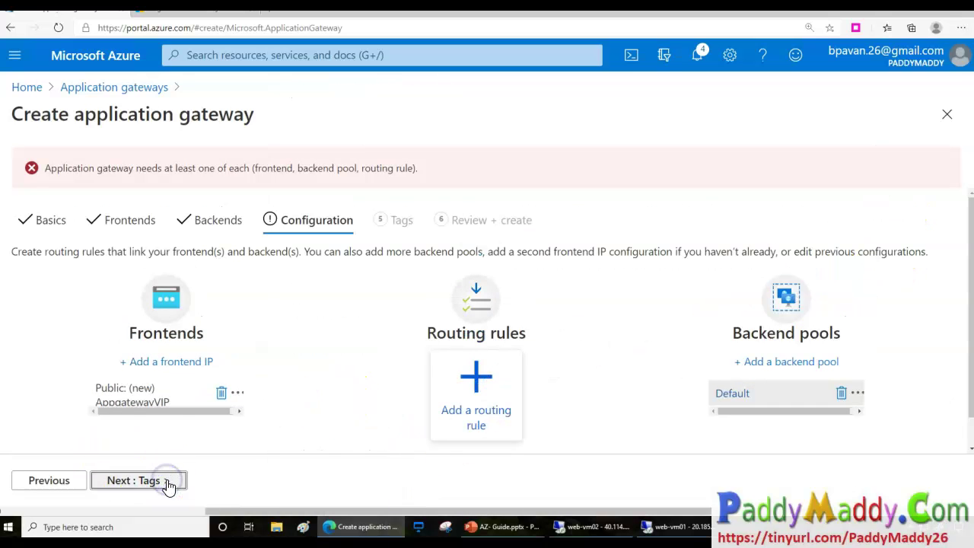
pyautogui.click(120, 181)
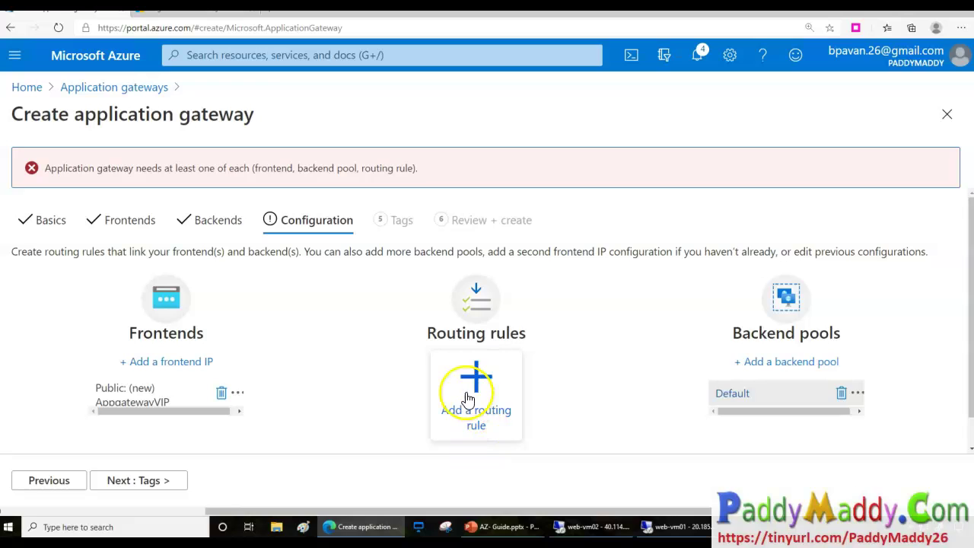
pyautogui.click(468, 396)
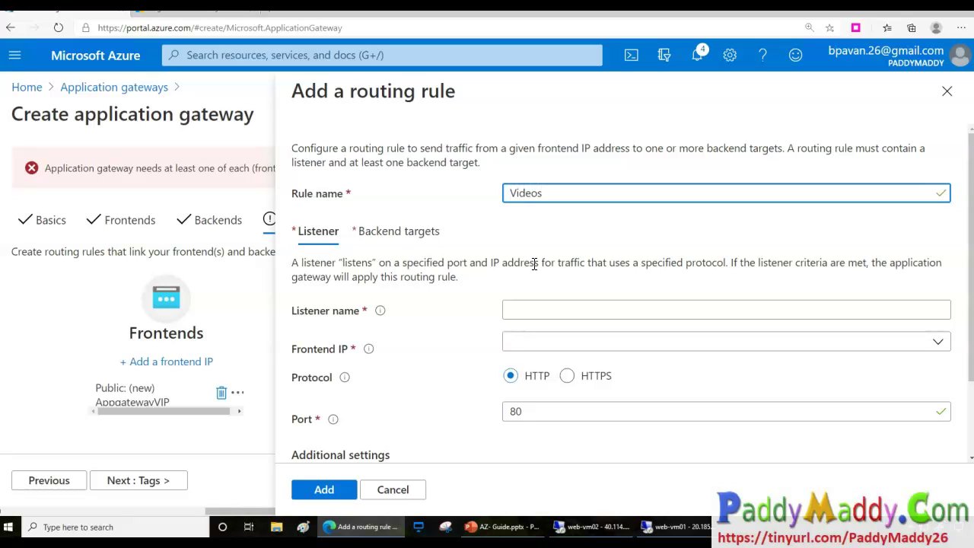
pyautogui.click(579, 304)
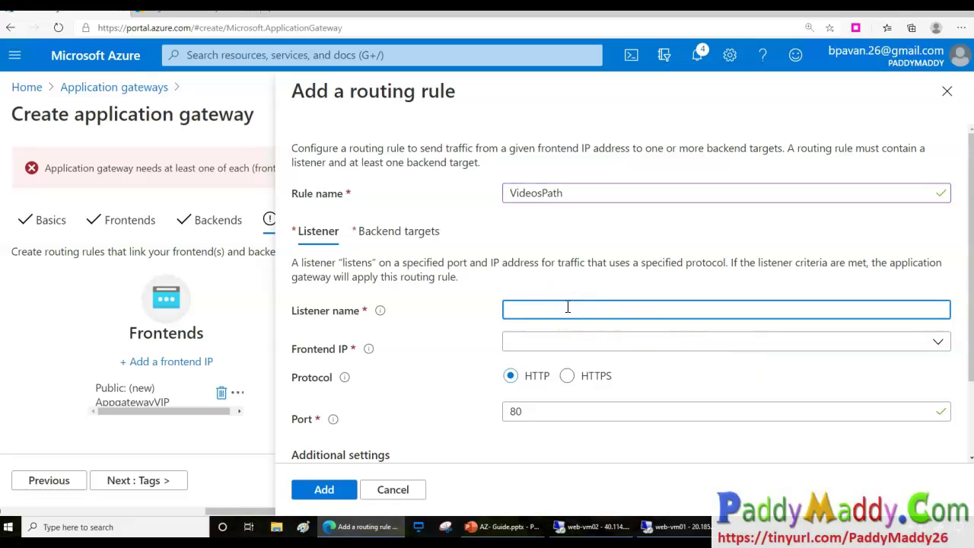
pyautogui.press('Tab')
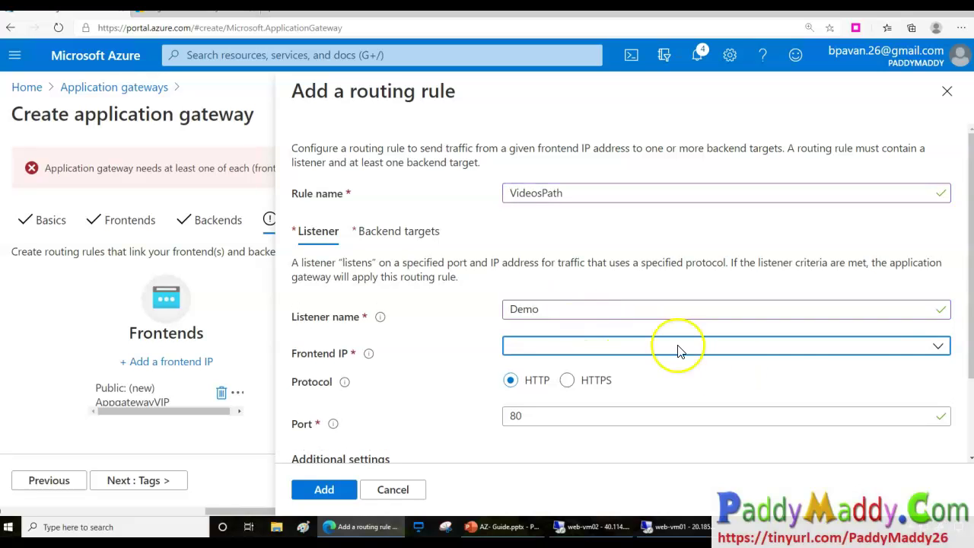
pyautogui.click(938, 348)
pyautogui.click(539, 370)
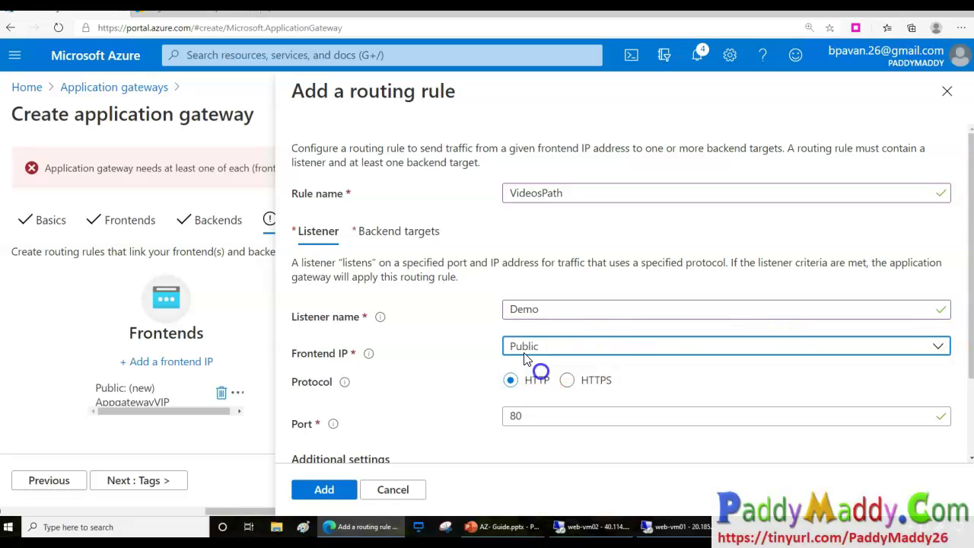
pyautogui.scroll(-1, 623, 380)
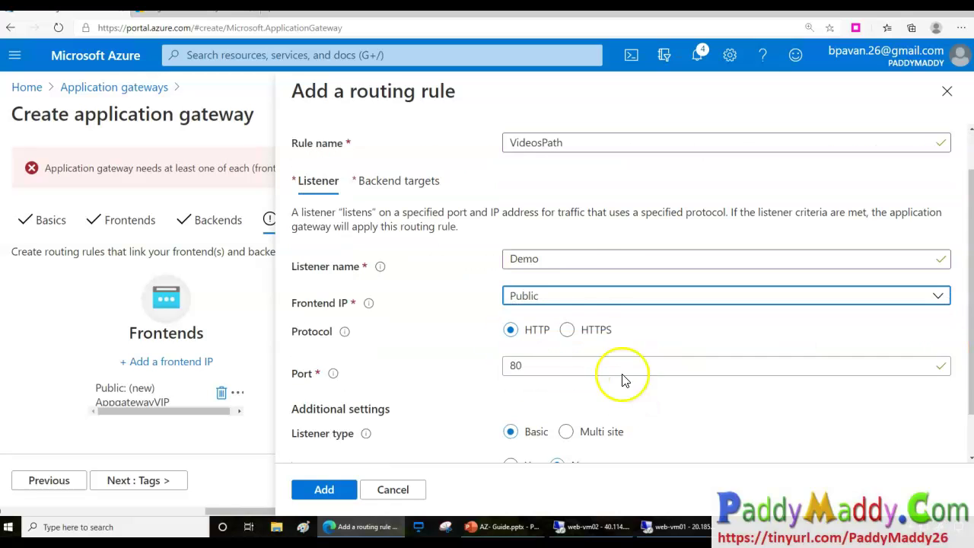
pyautogui.click(574, 259)
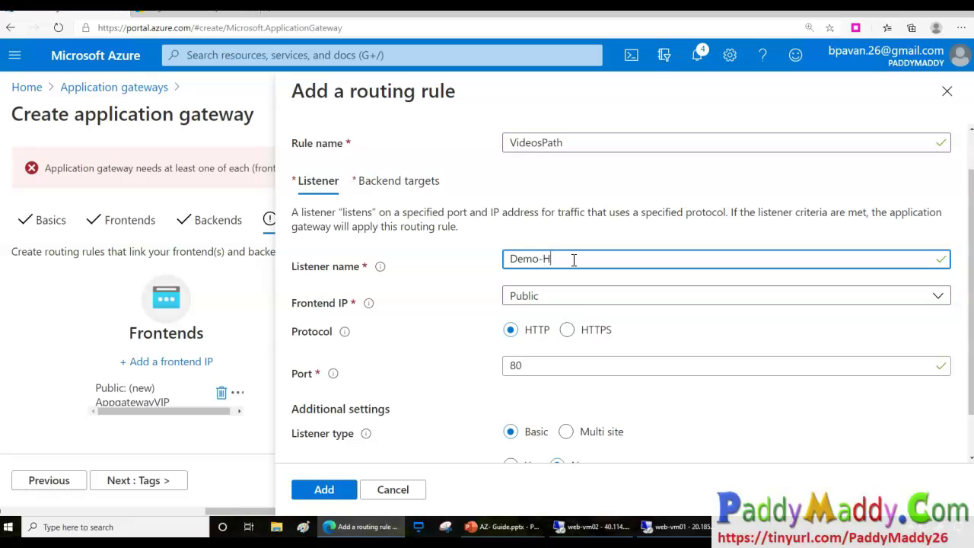
pyautogui.scroll(-1, 526, 374)
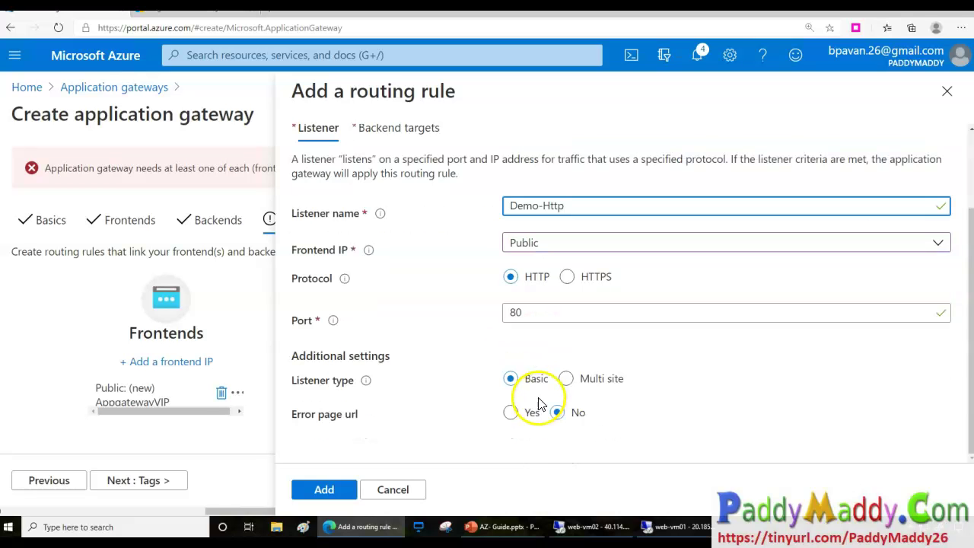
pyautogui.click(579, 383)
pyautogui.click(512, 380)
# Point the VideosPath rule at the Default backend pool; no HTTP settings exist yet.
pyautogui.scroll(2, 362, 159)
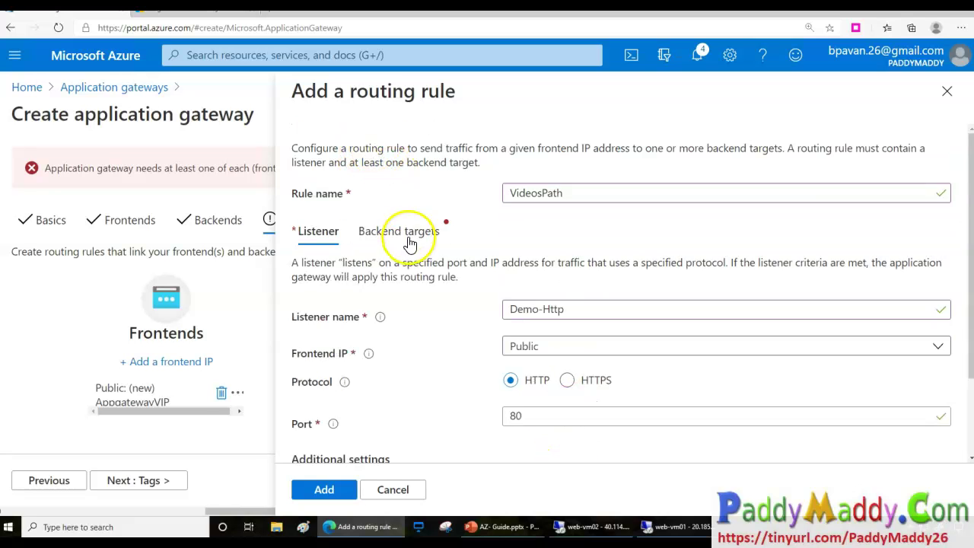
pyautogui.click(403, 231)
pyautogui.click(542, 346)
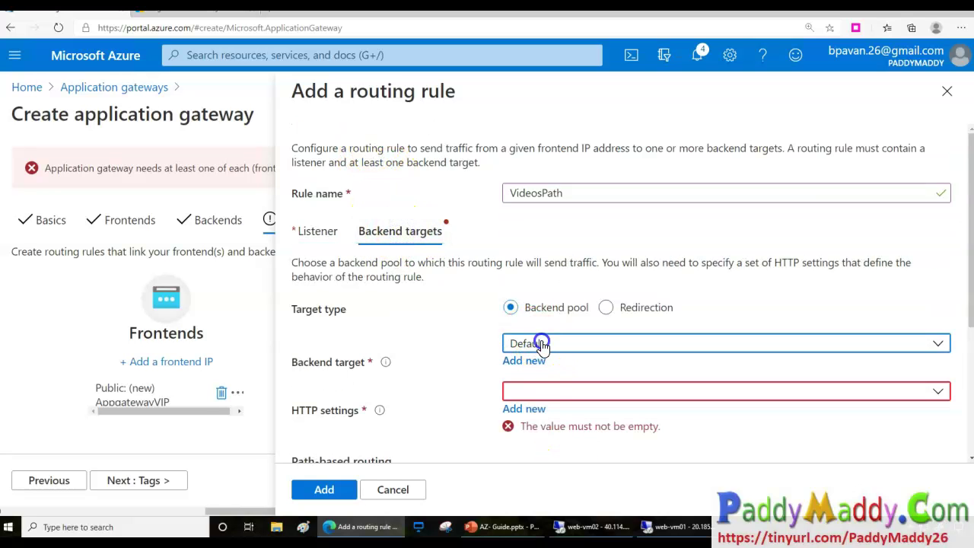
pyautogui.click(552, 369)
pyautogui.click(557, 389)
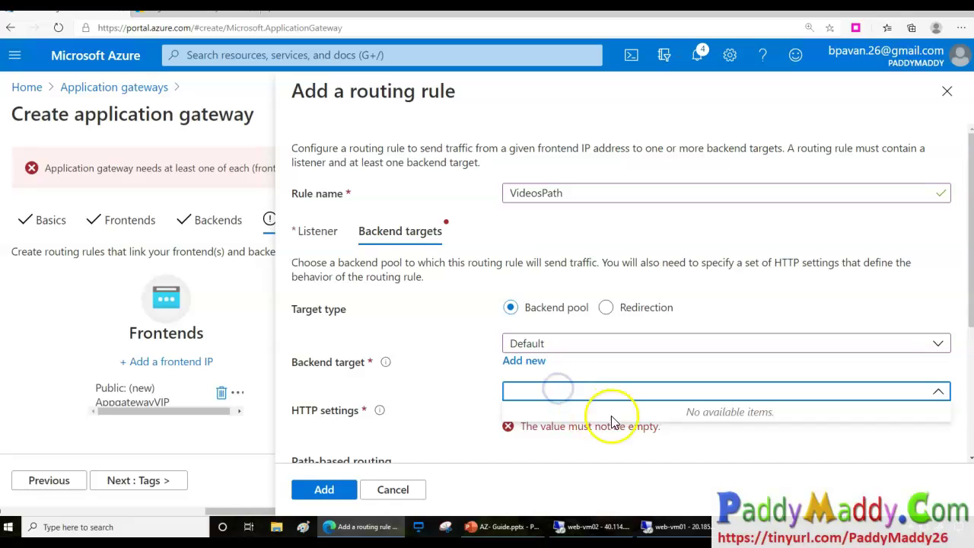
pyautogui.click(414, 396)
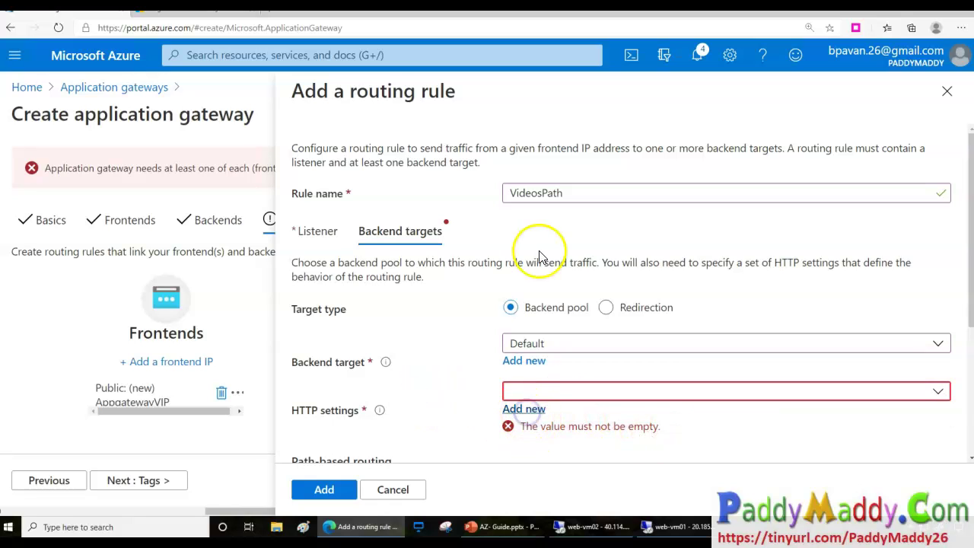
pyautogui.moveTo(430, 173)
pyautogui.mouseDown()
pyautogui.moveTo(383, 324)
pyautogui.moveTo(457, 279)
pyautogui.moveTo(390, 120)
pyautogui.moveTo(393, 172)
pyautogui.mouseUp()
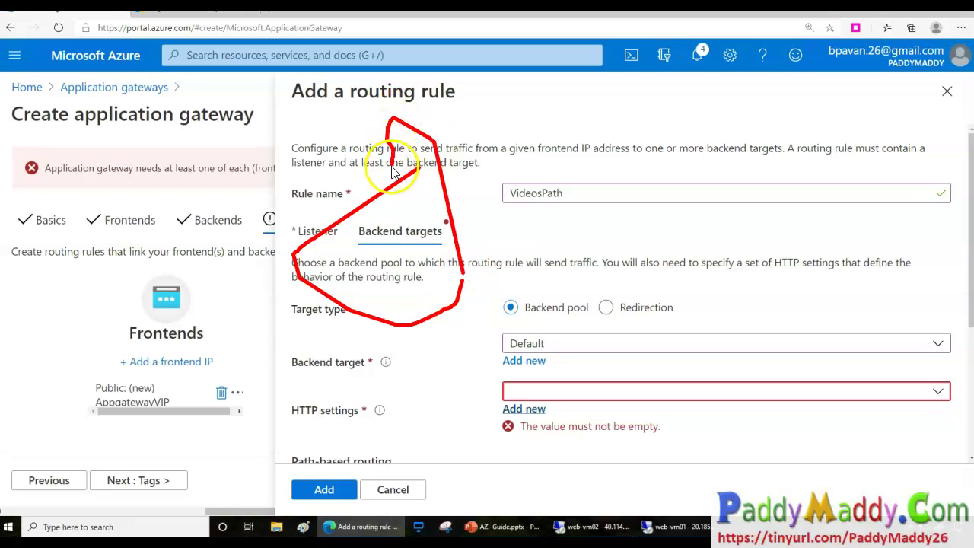
# Create an HTTP setting named Http-Settings, trying cookie-based affinity and leaving it disabled.
pyautogui.click(524, 409)
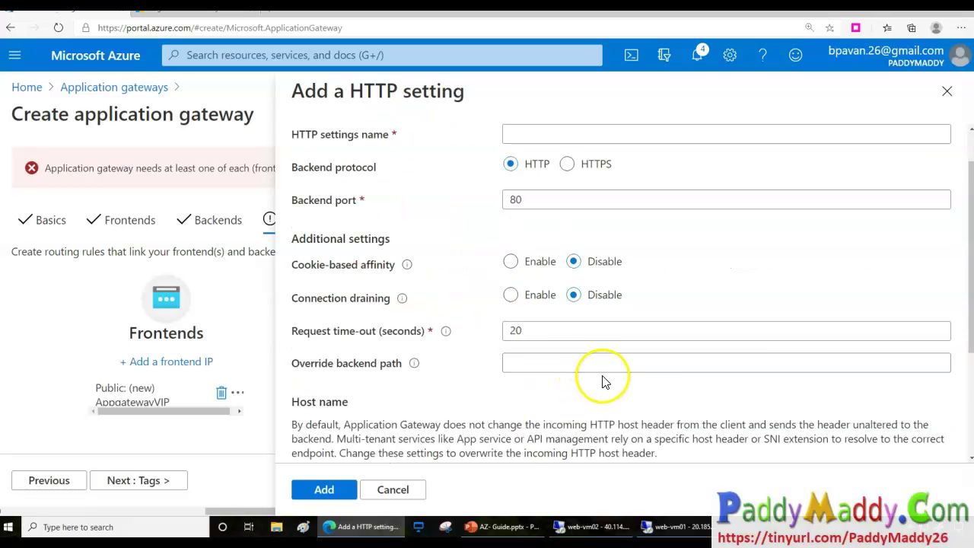
pyautogui.click(532, 182)
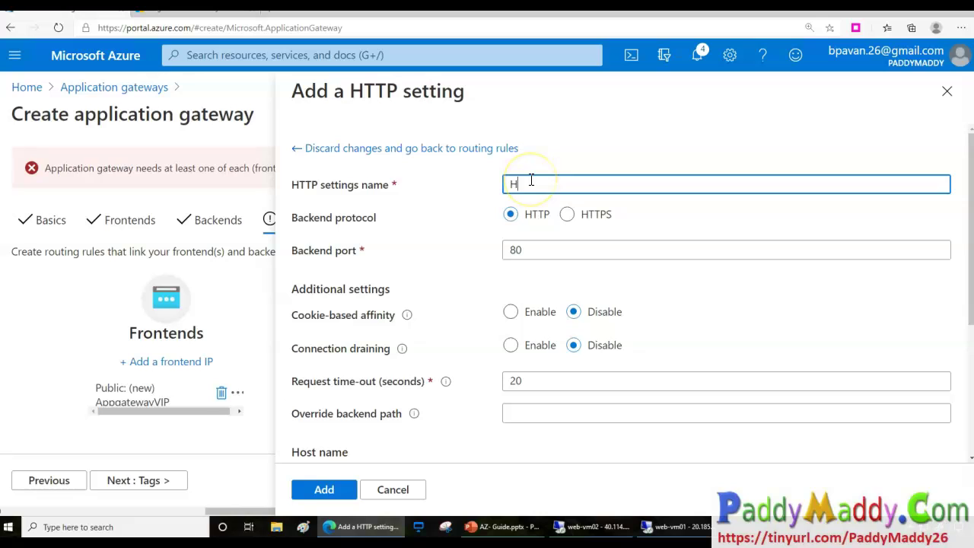
pyautogui.write('Http-Settings')
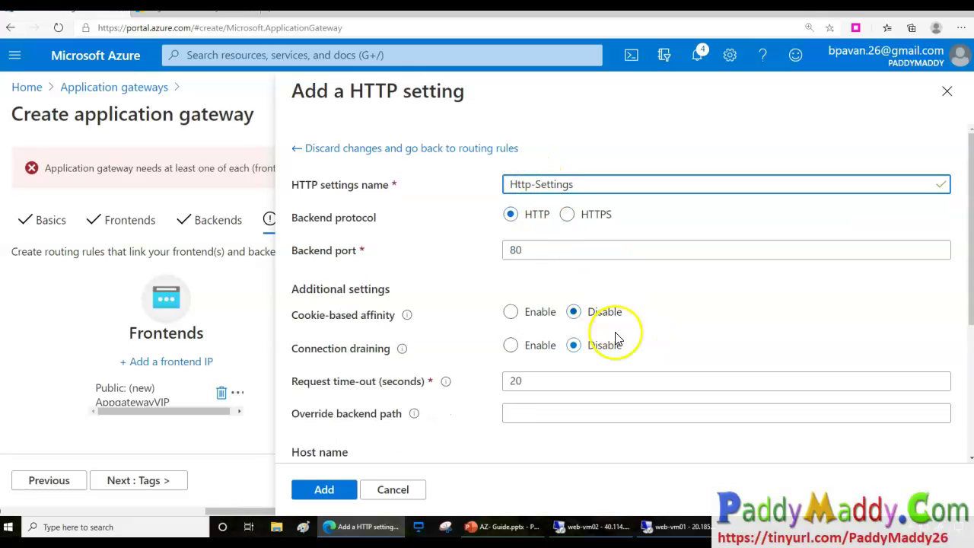
pyautogui.moveTo(311, 315); pyautogui.dragTo(364, 326)
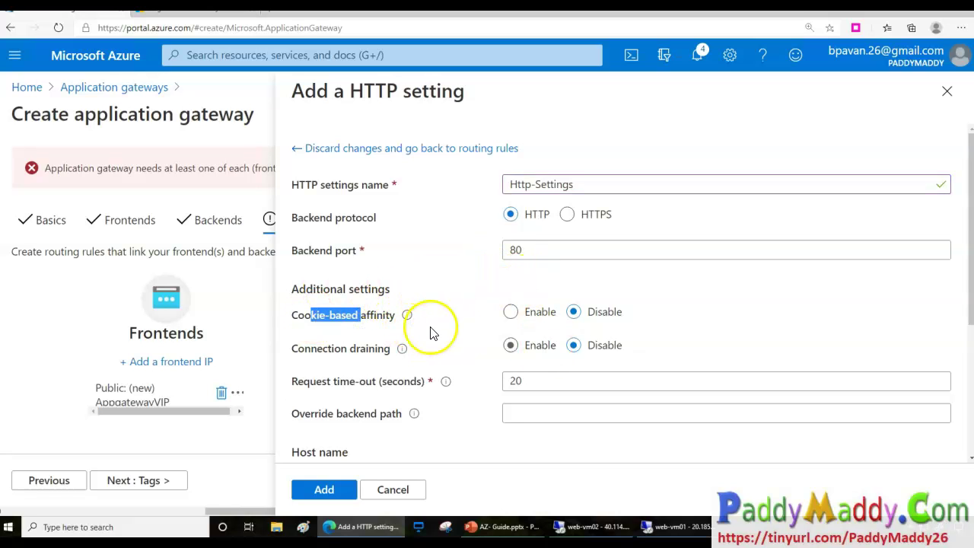
pyautogui.moveTo(484, 308)
pyautogui.mouseDown()
pyautogui.moveTo(493, 320)
pyautogui.moveTo(516, 298)
pyautogui.mouseUp()
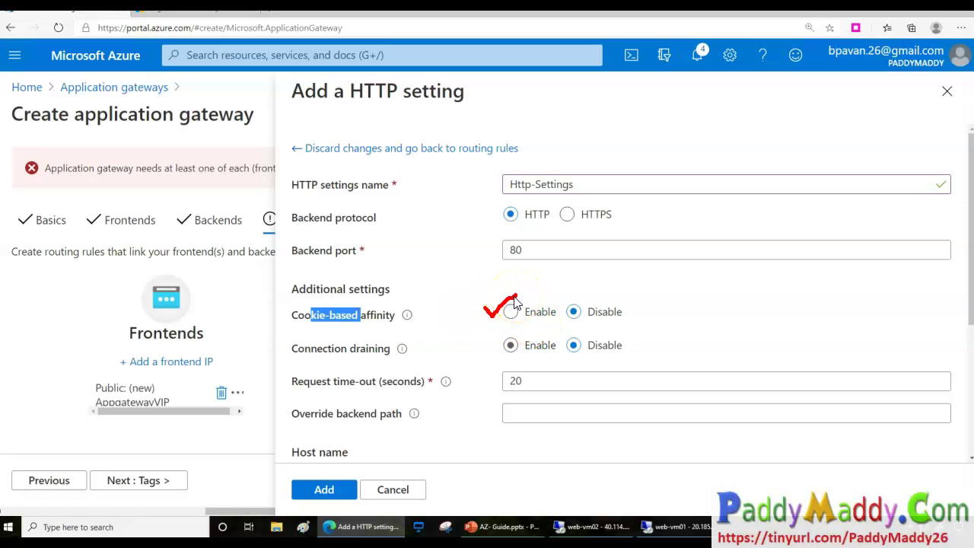
pyautogui.press('Escape')
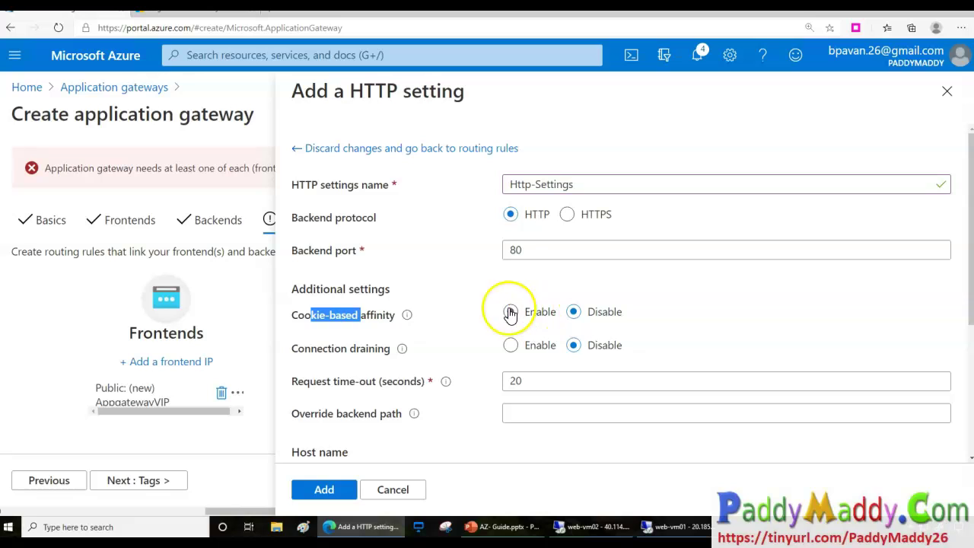
pyautogui.click(406, 314)
pyautogui.click(510, 312)
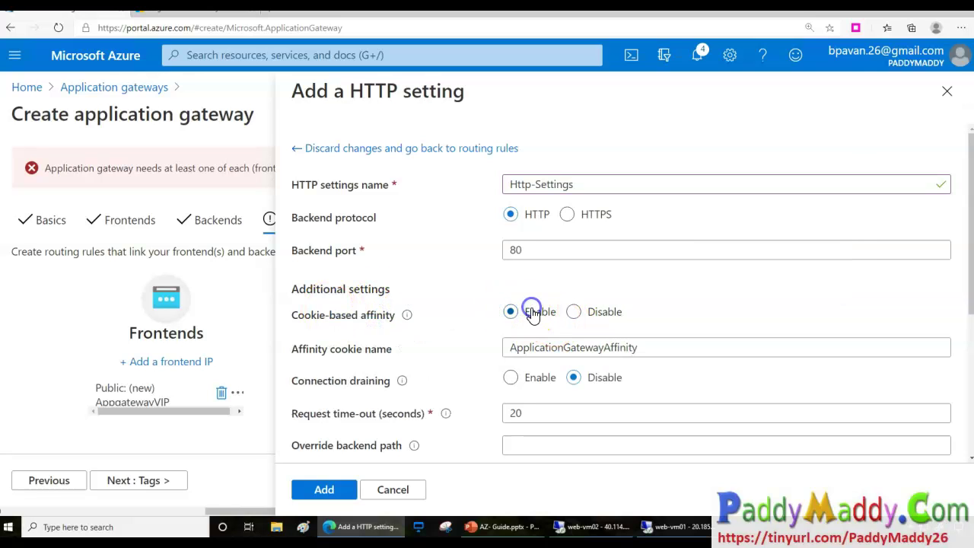
pyautogui.click(574, 311)
# Review the connection draining, request time-out and override backend path options of Http-Settings.
pyautogui.moveTo(312, 348); pyautogui.dragTo(479, 363)
pyautogui.click(402, 348)
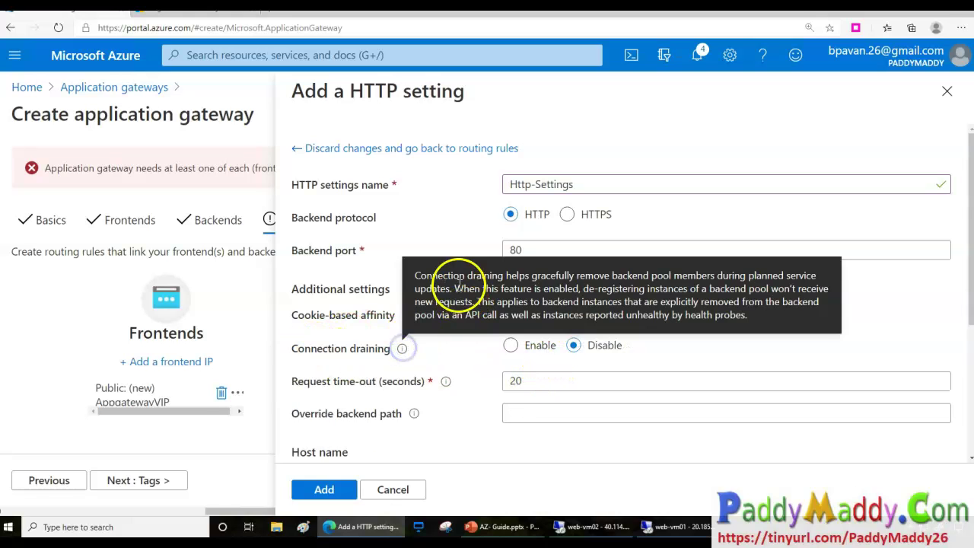
pyautogui.moveTo(601, 272); pyautogui.dragTo(453, 299)
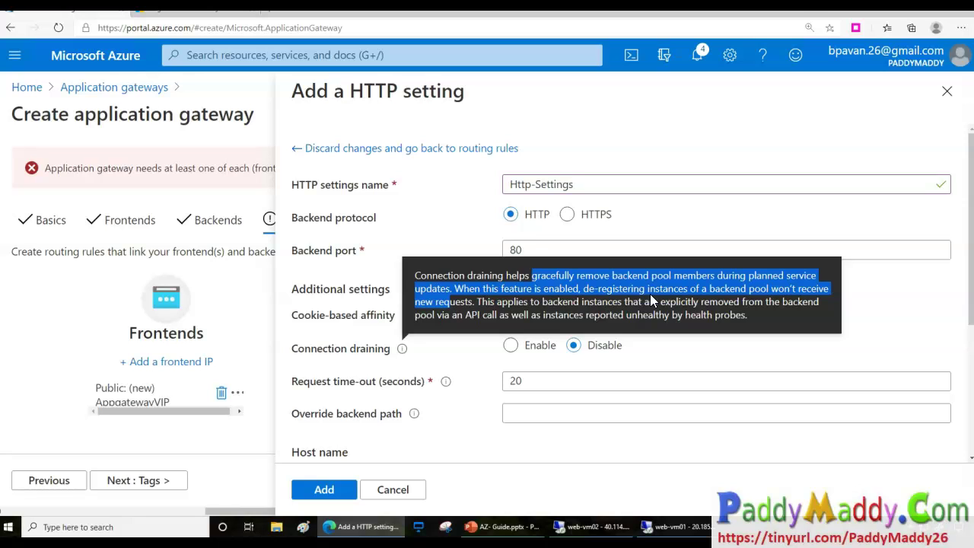
pyautogui.moveTo(476, 288); pyautogui.dragTo(737, 290)
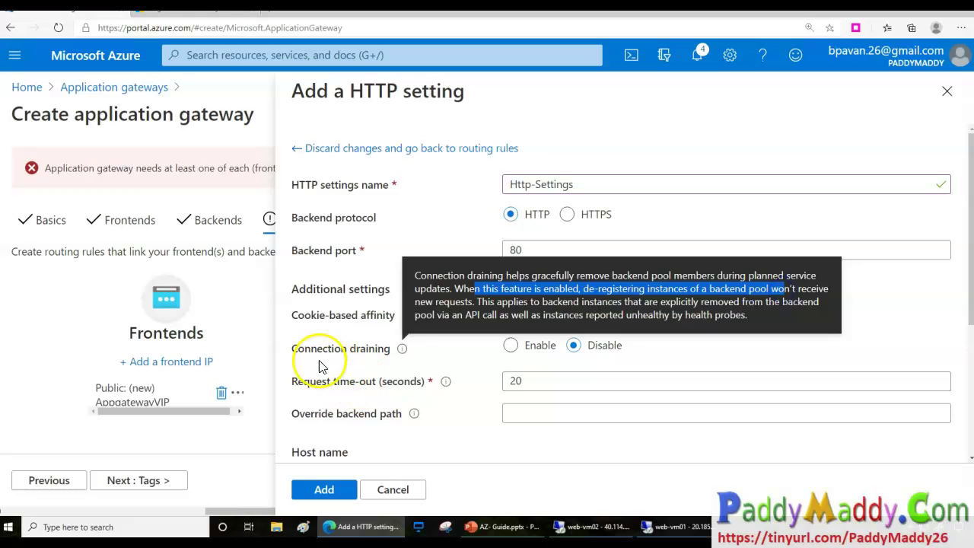
pyautogui.scroll(-2, 491, 388)
pyautogui.moveTo(322, 280); pyautogui.dragTo(411, 280)
pyautogui.click(536, 314)
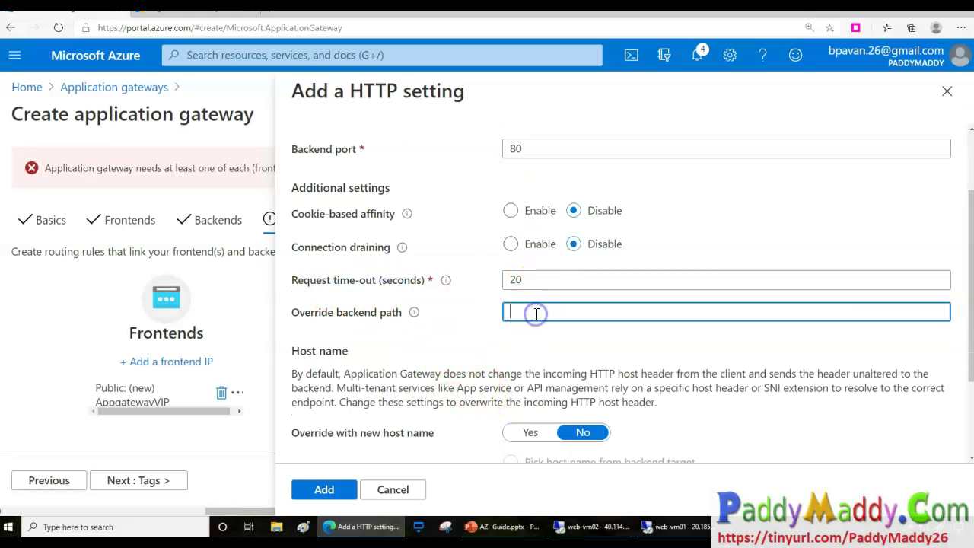
pyautogui.moveTo(488, 275); pyautogui.dragTo(523, 259)
pyautogui.moveTo(475, 312); pyautogui.dragTo(509, 305)
pyautogui.moveTo(506, 338)
pyautogui.mouseDown()
pyautogui.moveTo(561, 352)
pyautogui.moveTo(663, 330)
pyautogui.moveTo(540, 282)
pyautogui.moveTo(506, 305)
pyautogui.moveTo(527, 348)
pyautogui.mouseUp()
pyautogui.press('Escape')
pyautogui.click(414, 312)
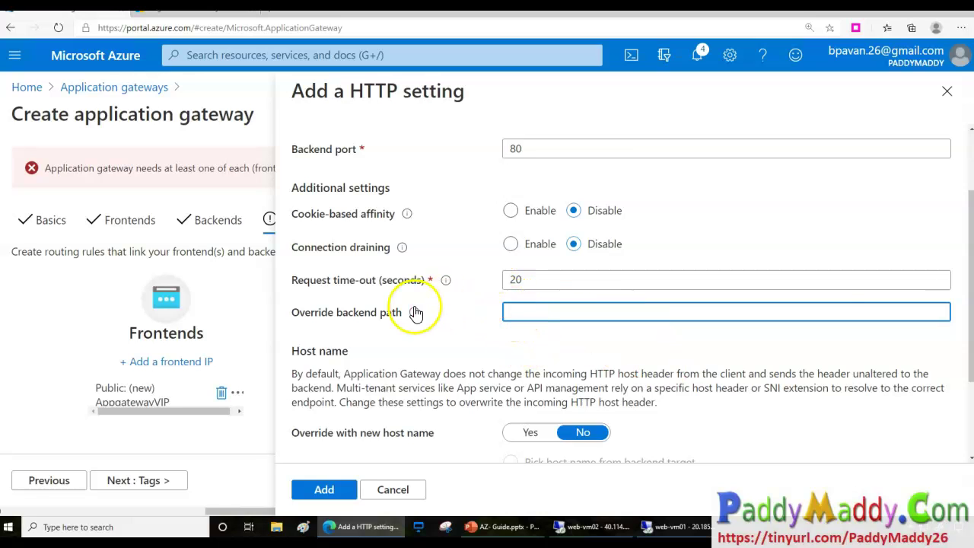
pyautogui.moveTo(527, 239); pyautogui.dragTo(726, 268)
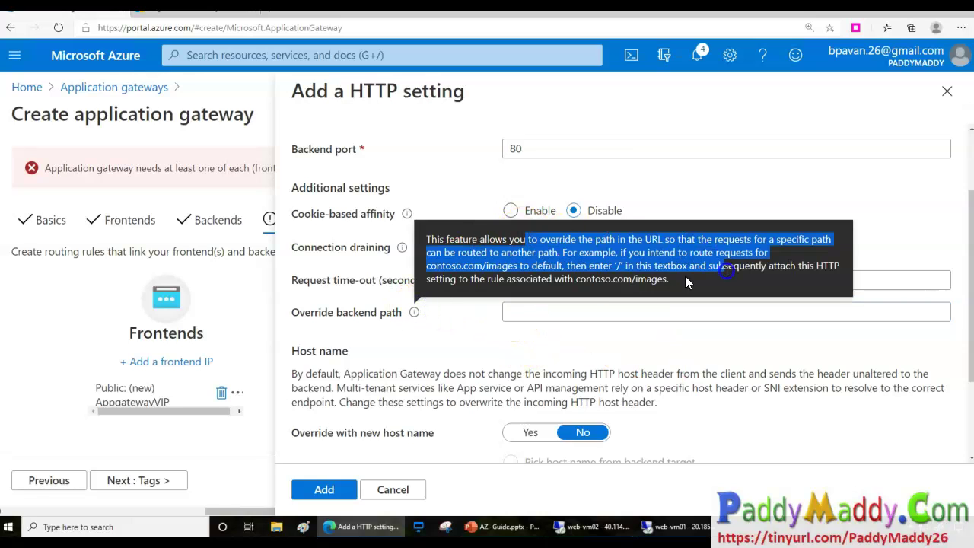
pyautogui.click(550, 314)
# Save Http-Settings into the rule and start a new path-based target.
pyautogui.scroll(-2, 515, 411)
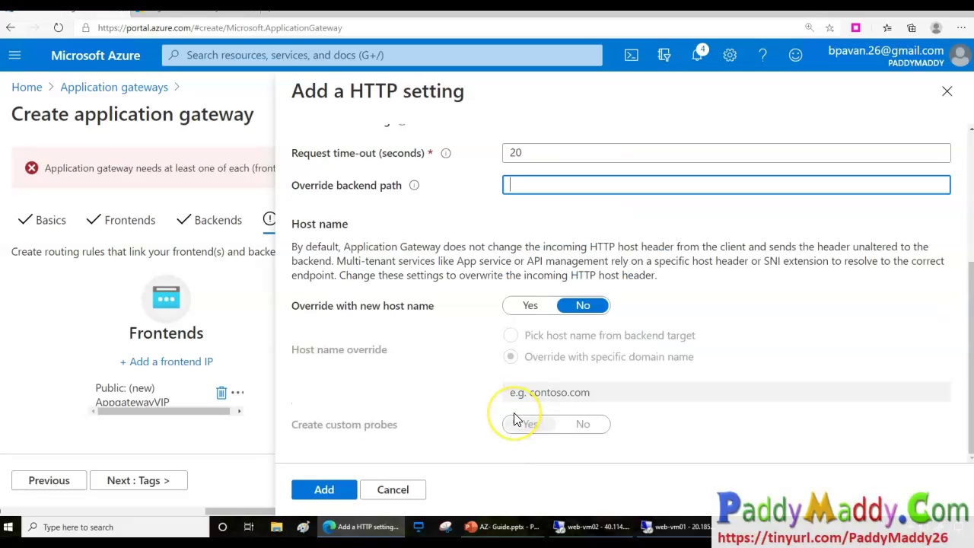
pyautogui.click(324, 489)
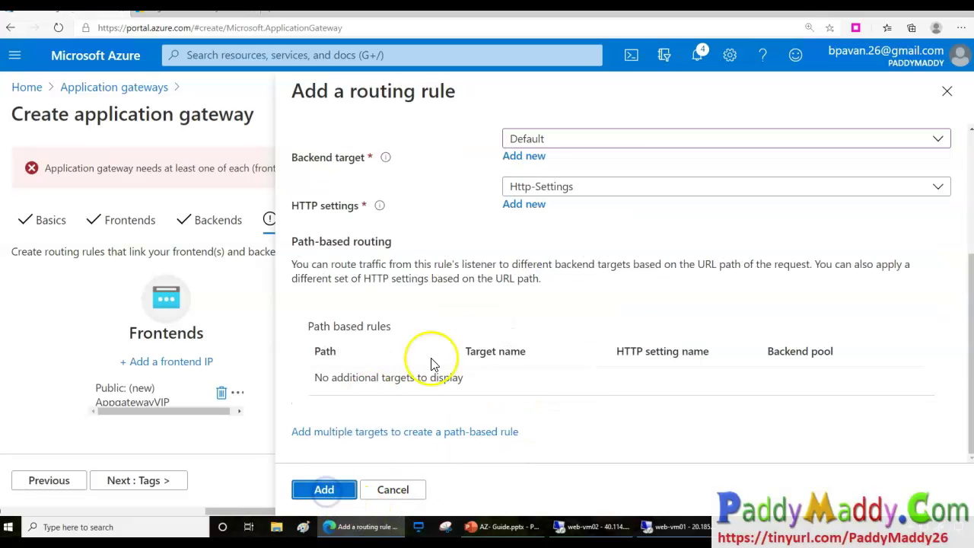
pyautogui.scroll(-3, 495, 392)
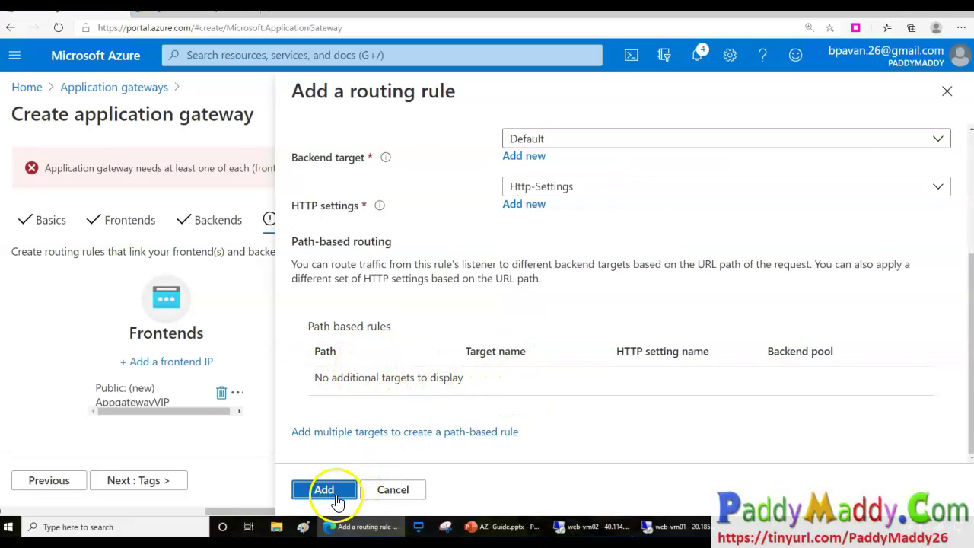
pyautogui.click(372, 434)
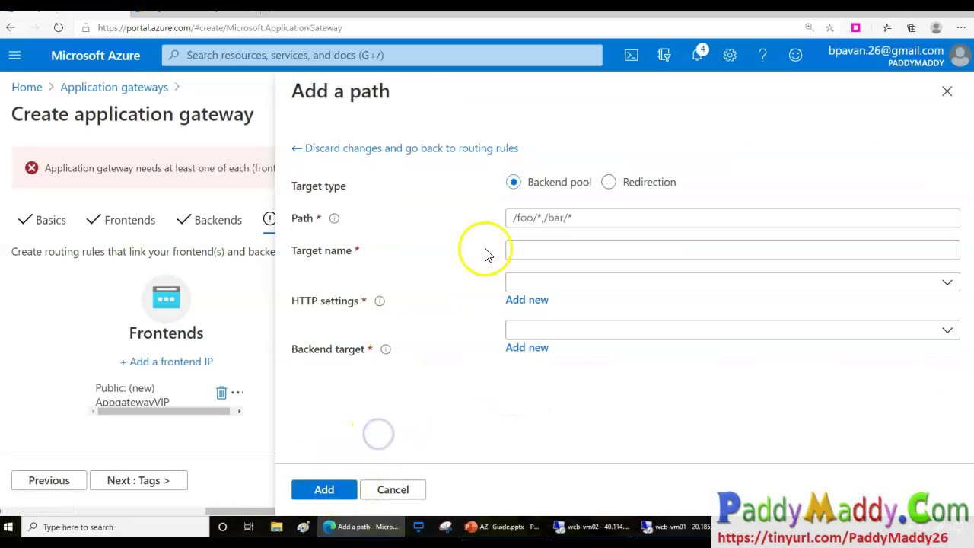
# Define path /videos/* with target Vm02, using Http-Settings and the Default backend pool.
pyautogui.click(524, 218)
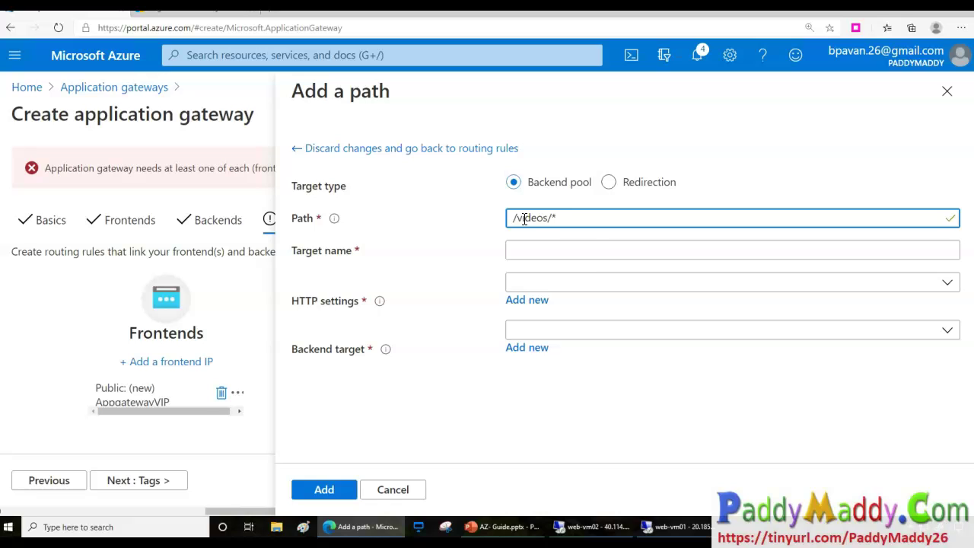
pyautogui.click(528, 249)
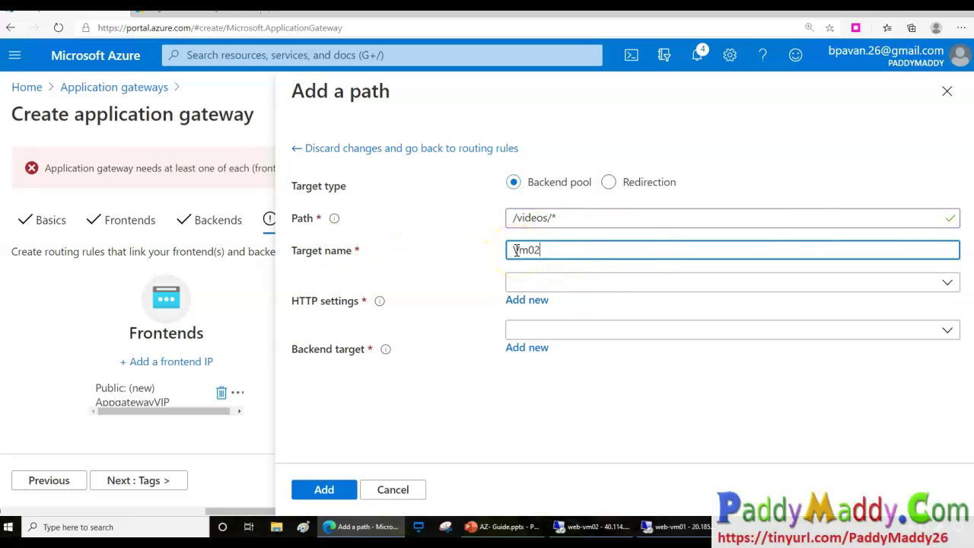
pyautogui.click(624, 283)
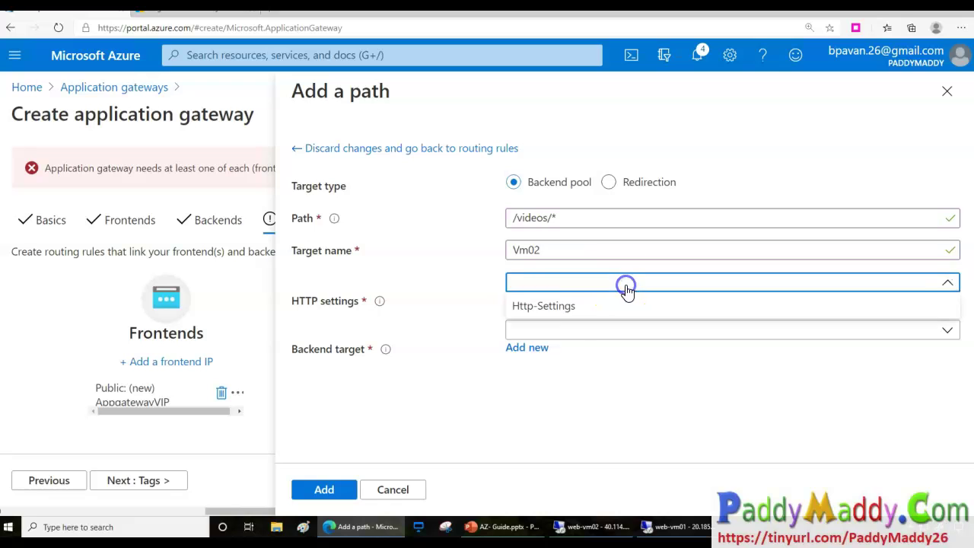
pyautogui.click(543, 307)
pyautogui.click(550, 329)
pyautogui.click(550, 350)
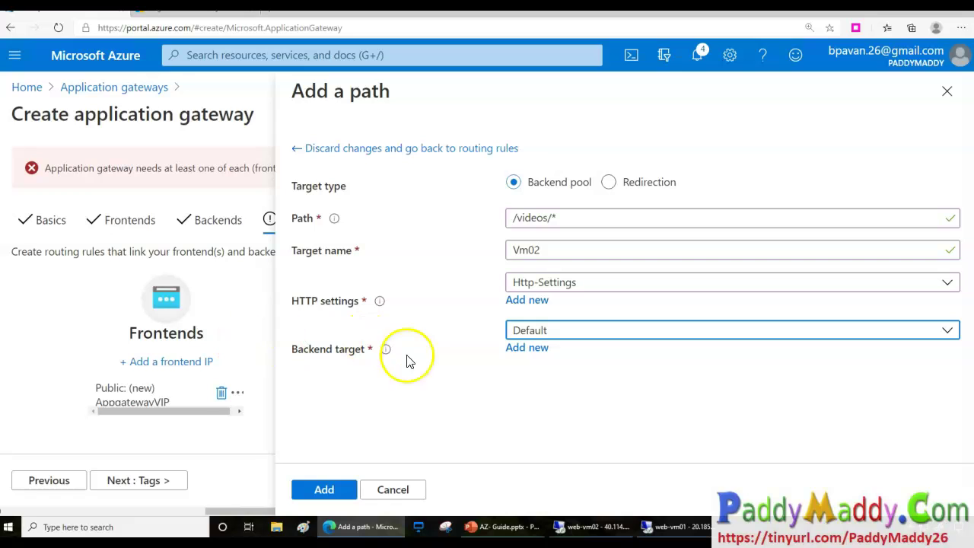
# Annotate the completed wizard steps and the option to create a new backend.
pyautogui.moveTo(216, 190)
pyautogui.mouseDown()
pyautogui.moveTo(202, 239)
pyautogui.moveTo(219, 187)
pyautogui.mouseUp()
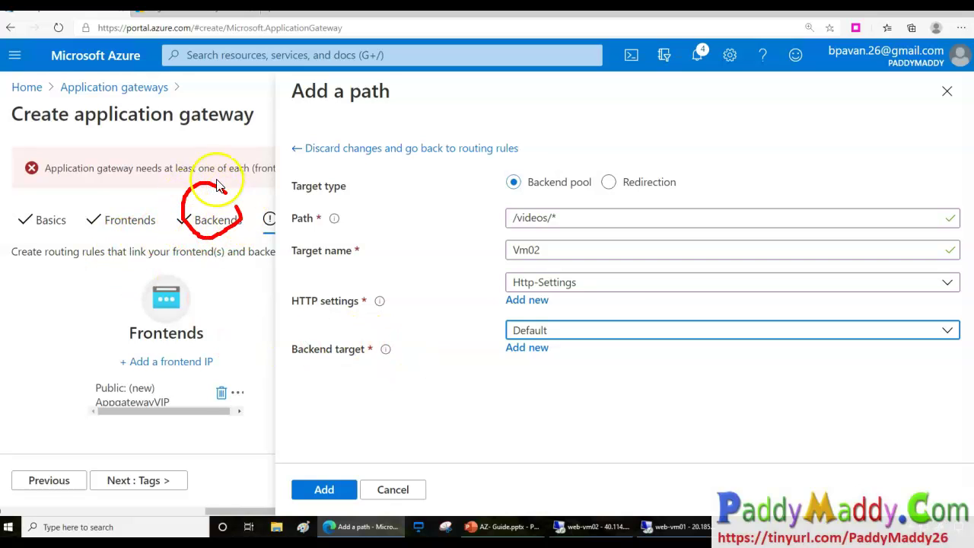
pyautogui.moveTo(98, 205)
pyautogui.mouseDown()
pyautogui.moveTo(174, 219)
pyautogui.moveTo(161, 247)
pyautogui.mouseUp()
pyautogui.moveTo(136, 279)
pyautogui.mouseDown()
pyautogui.moveTo(144, 346)
pyautogui.moveTo(164, 293)
pyautogui.moveTo(138, 294)
pyautogui.mouseUp()
pyautogui.moveTo(122, 329)
pyautogui.mouseDown()
pyautogui.moveTo(137, 283)
pyautogui.moveTo(143, 329)
pyautogui.mouseUp()
pyautogui.moveTo(76, 186)
pyautogui.mouseDown()
pyautogui.moveTo(65, 235)
pyautogui.moveTo(67, 181)
pyautogui.mouseUp()
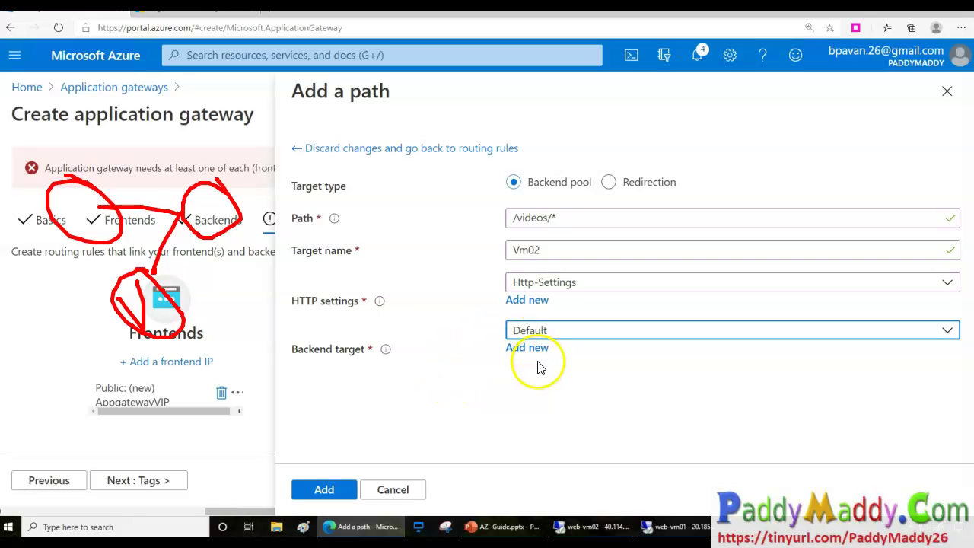
pyautogui.moveTo(554, 356)
pyautogui.mouseDown()
pyautogui.moveTo(490, 348)
pyautogui.moveTo(540, 359)
pyautogui.mouseUp()
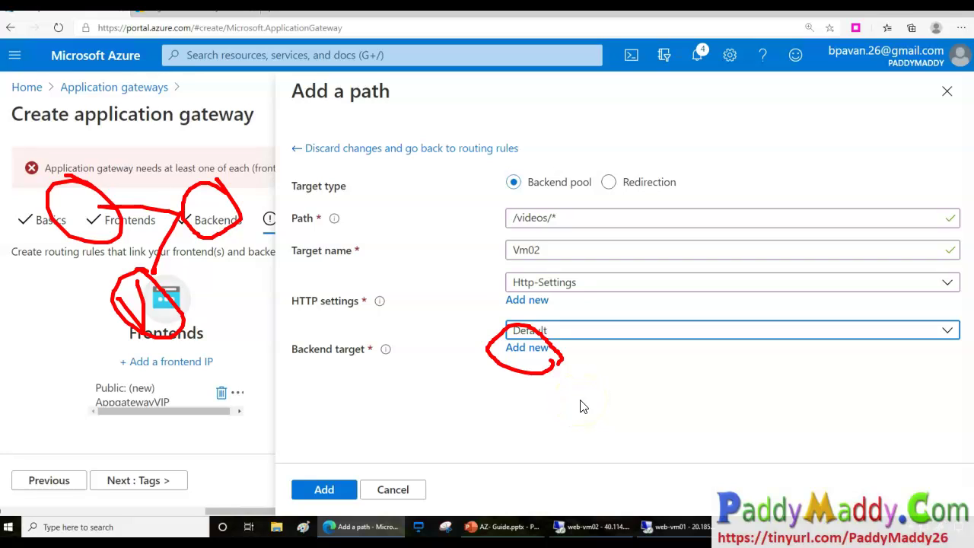
pyautogui.press('Escape')
pyautogui.moveTo(548, 255); pyautogui.dragTo(411, 140)
pyautogui.click(522, 383)
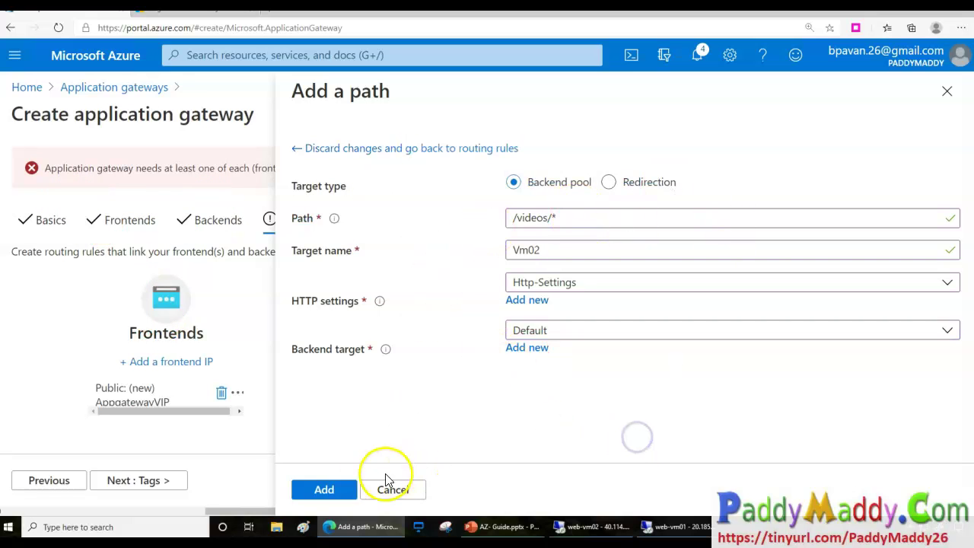
# Save the /videos/* path target and the VideosPath rule, then move to Tags.
pyautogui.click(335, 491)
pyautogui.scroll(-3, 514, 437)
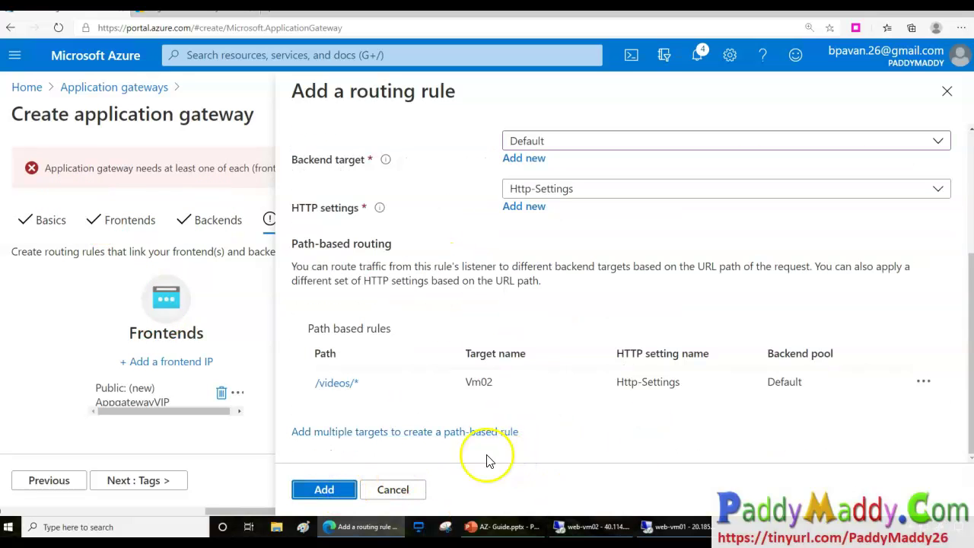
pyautogui.click(323, 488)
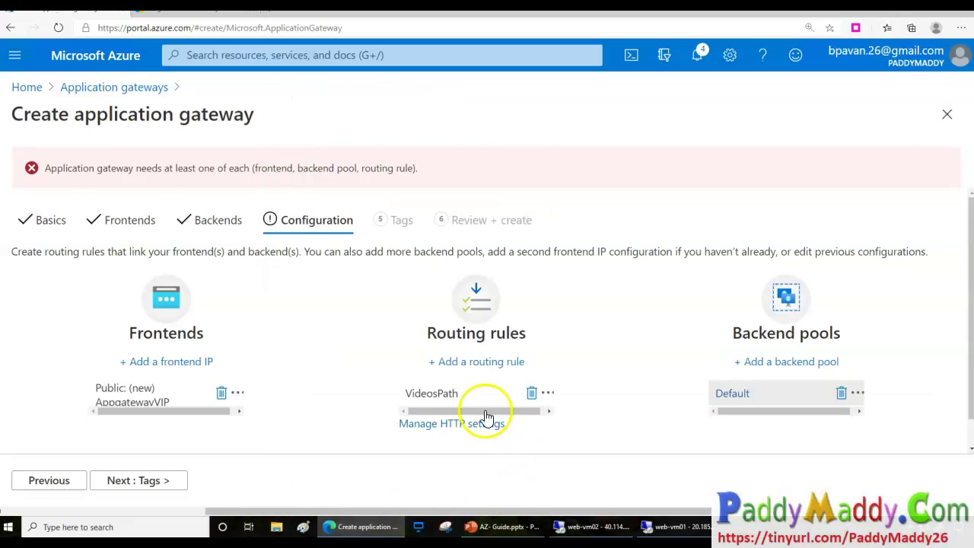
pyautogui.scroll(-1, 481, 405)
pyautogui.click(159, 481)
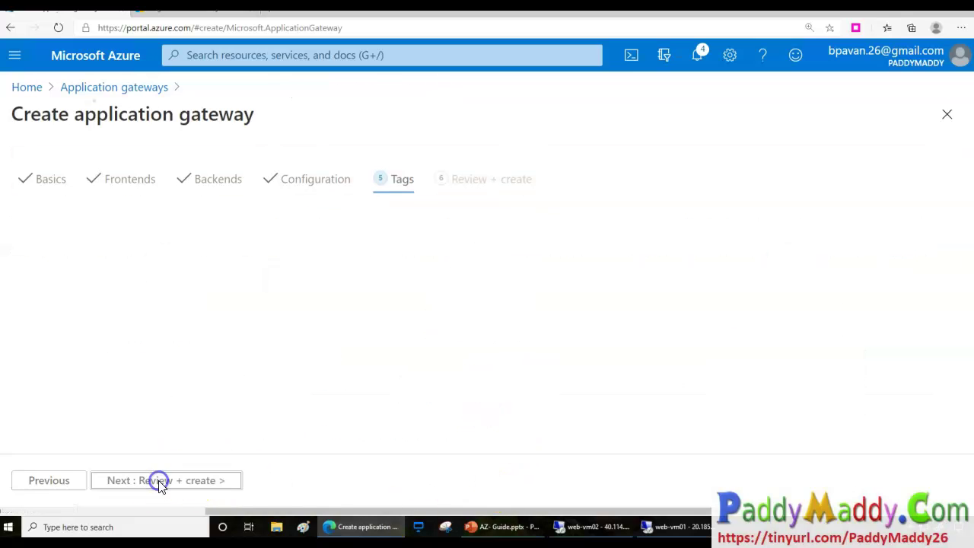
# Pass validation on Review + create and deploy the gateway into AzureApplicationGateway-Demo.
pyautogui.click(225, 481)
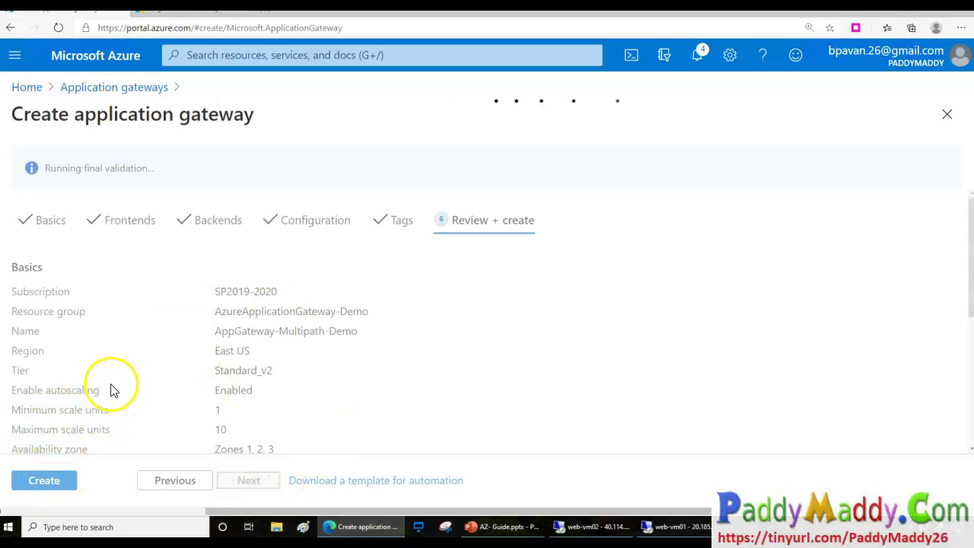
pyautogui.click(59, 485)
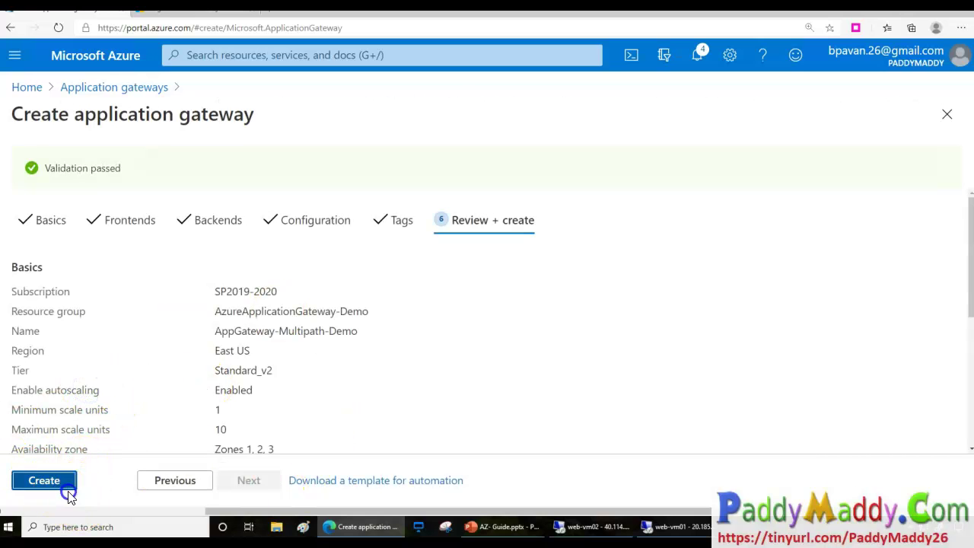
pyautogui.scroll(-4, 250, 312)
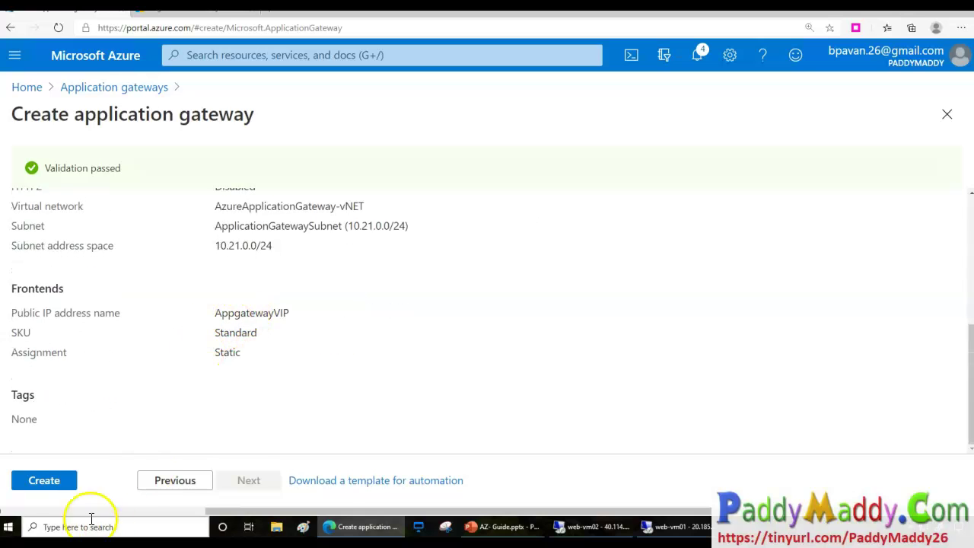
pyautogui.click(44, 481)
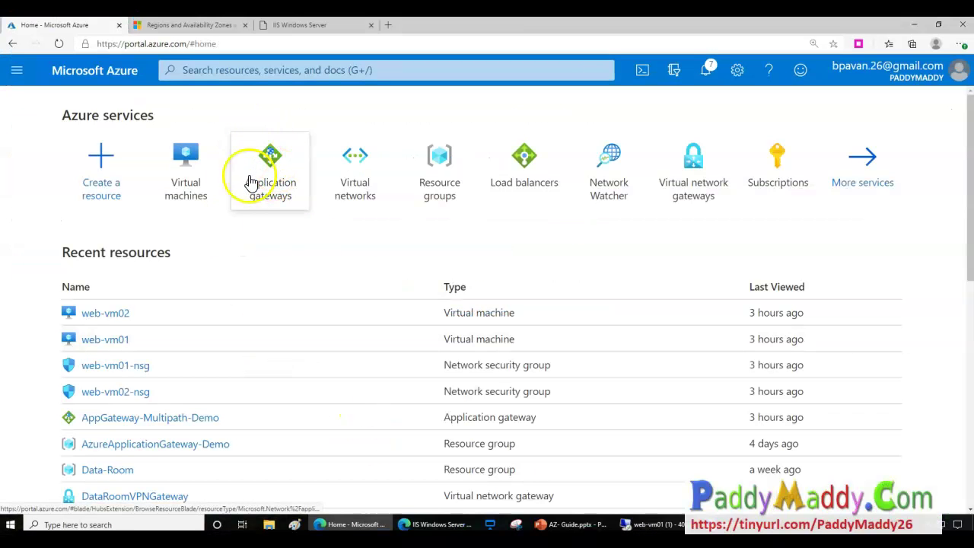
# Open AppGateway-Multipath-Demo from Application gateways to see its WAF V2 tier and public IP 52.146.24.83.
pyautogui.click(260, 169)
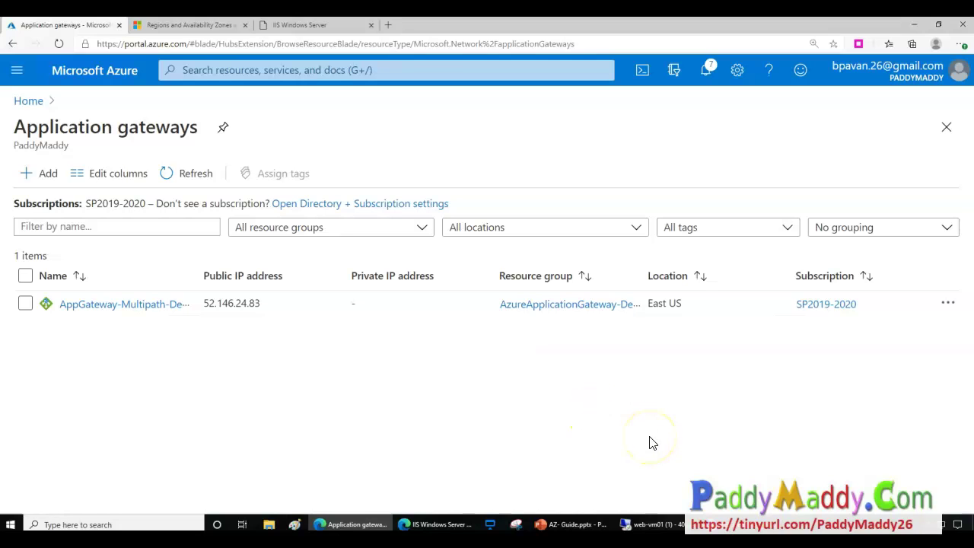
pyautogui.click(126, 305)
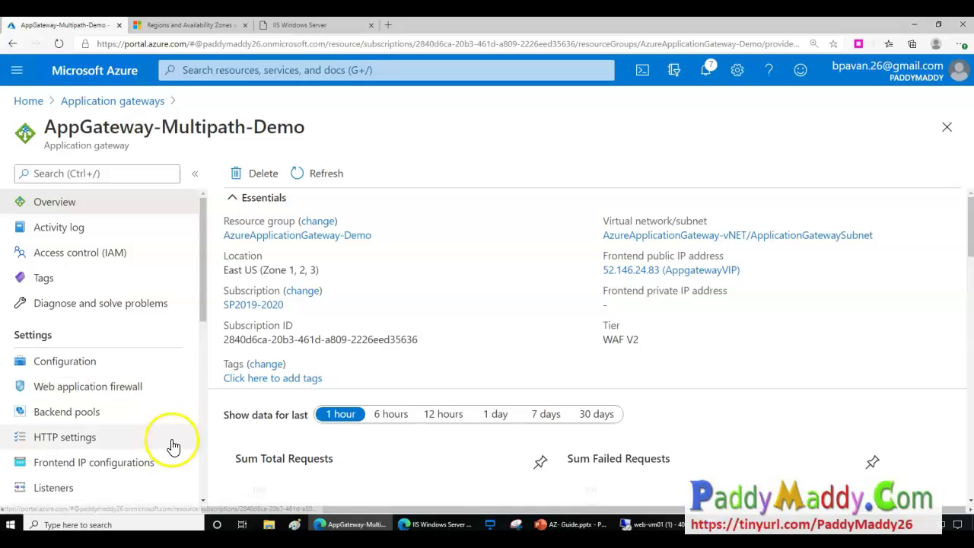
pyautogui.scroll(-5, 170, 446)
pyautogui.scroll(4, 175, 426)
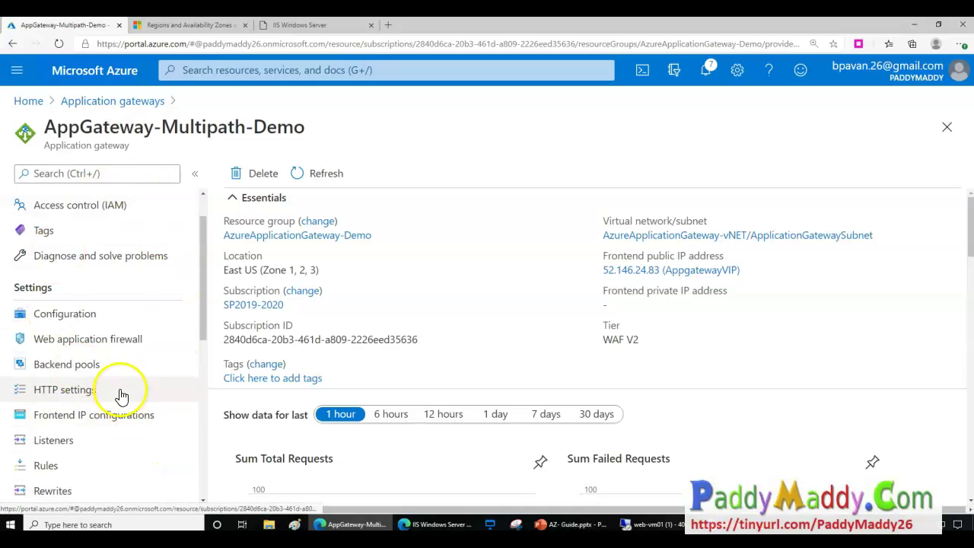
pyautogui.scroll(-2, 120, 378)
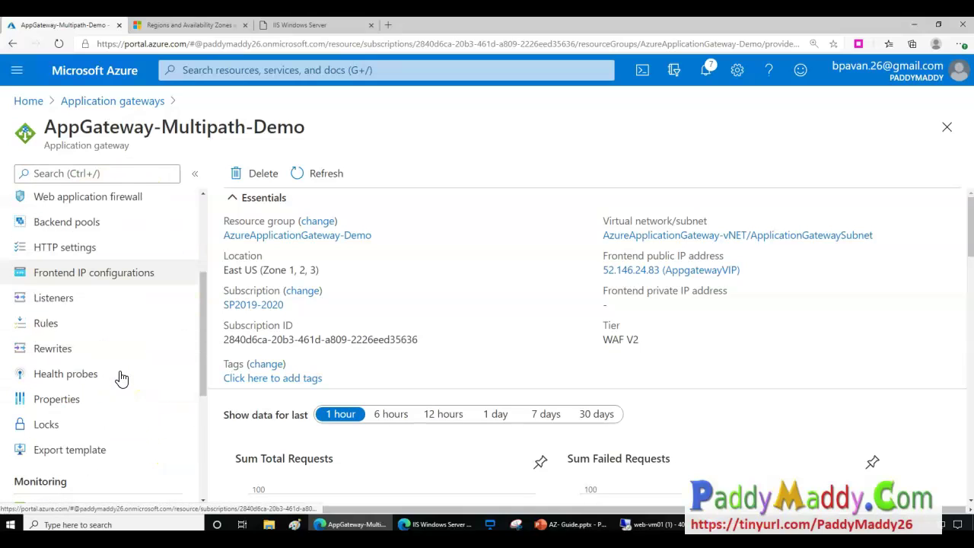
pyautogui.scroll(1, 112, 391)
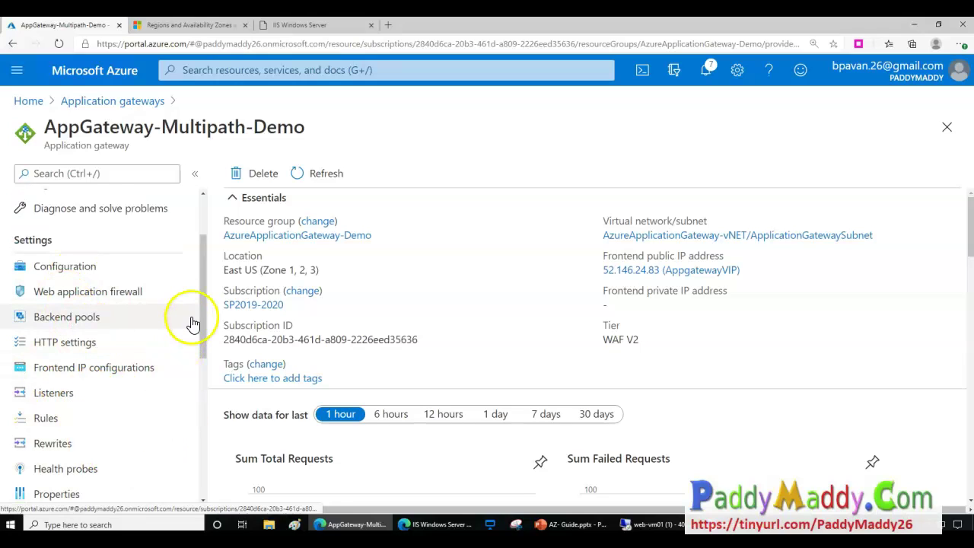
# On the Configuration page, try new autoscale limits, discard them, and review the tier list.
pyautogui.click(67, 274)
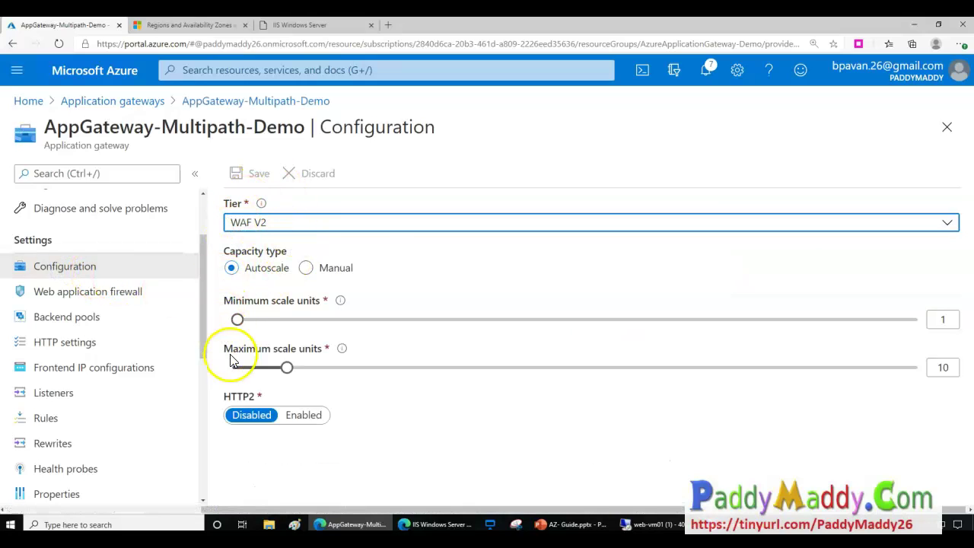
pyautogui.moveTo(287, 379); pyautogui.dragTo(398, 412)
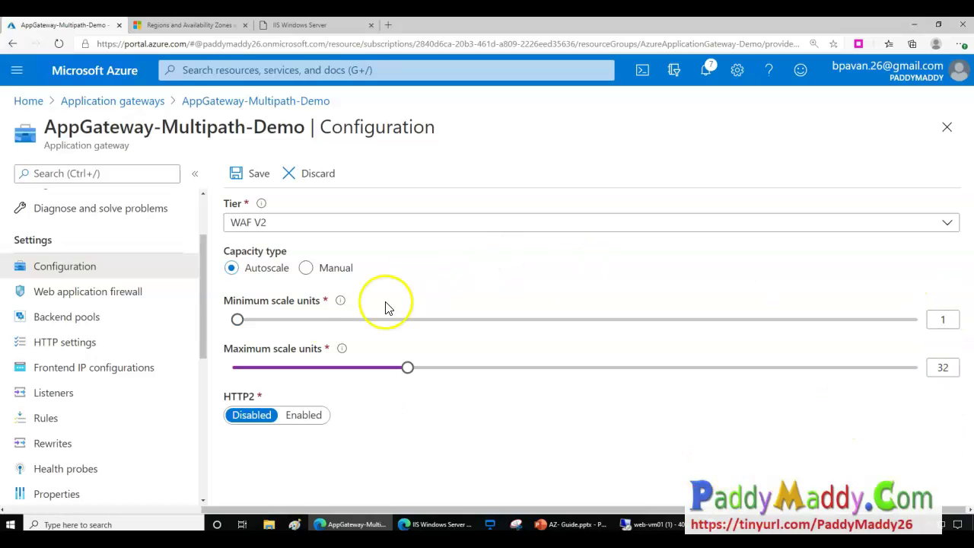
pyautogui.moveTo(239, 319); pyautogui.dragTo(183, 311)
pyautogui.moveTo(391, 370); pyautogui.dragTo(264, 346)
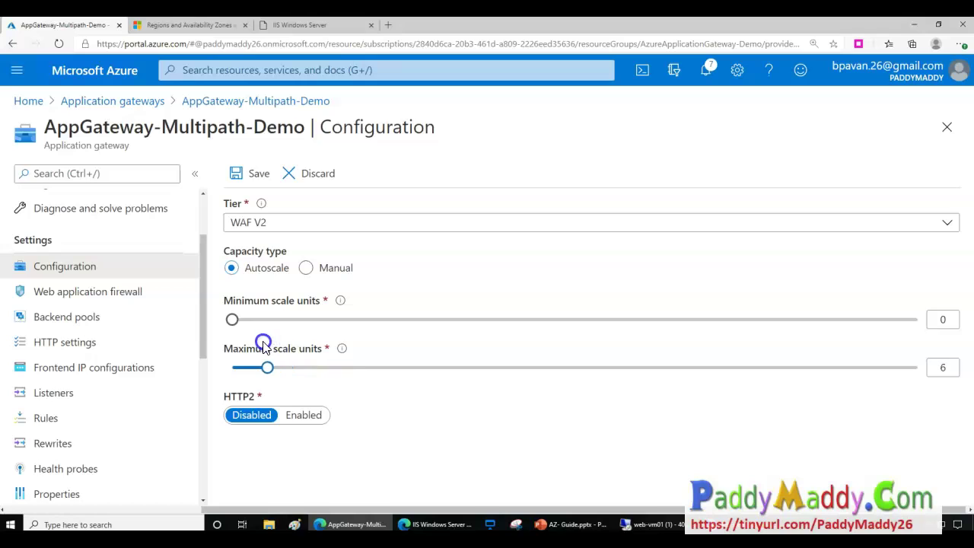
pyautogui.click(316, 174)
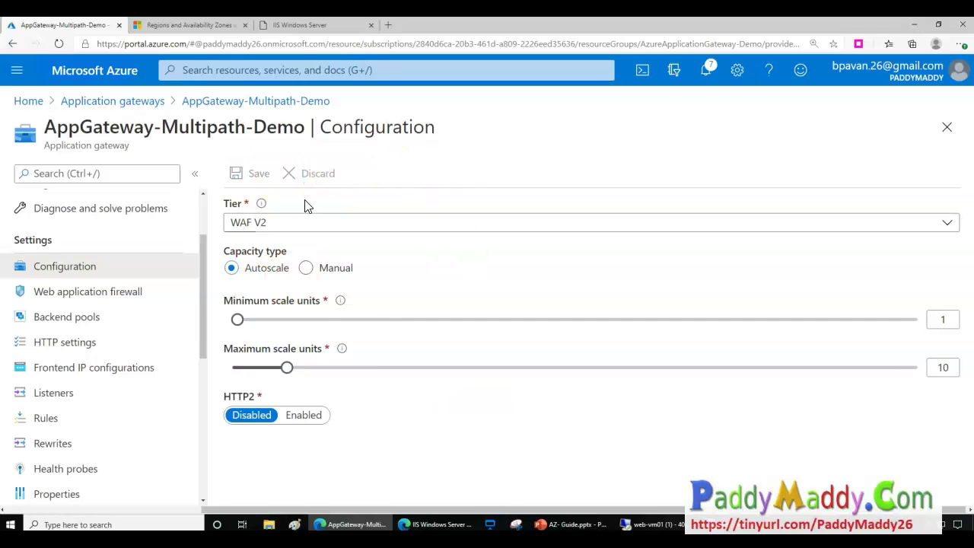
pyautogui.click(297, 222)
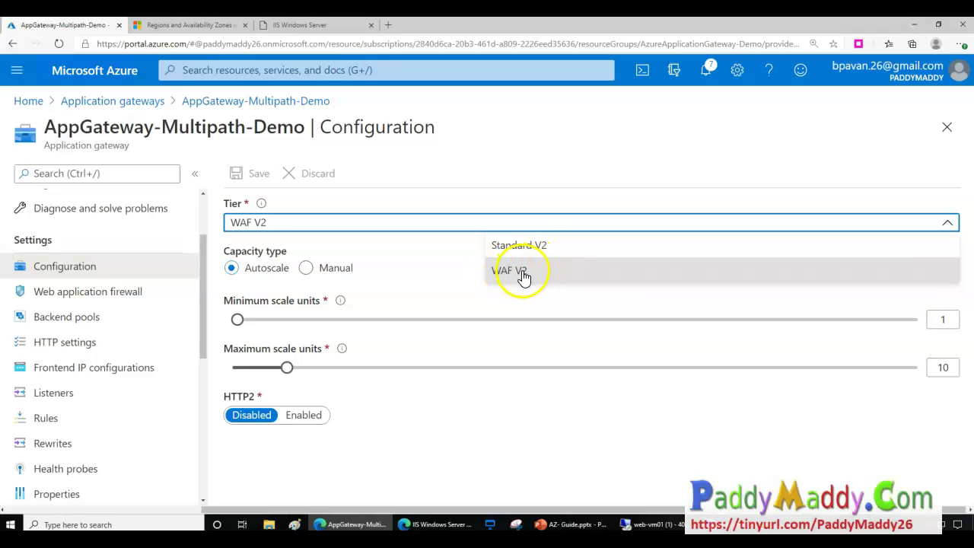
pyautogui.click(530, 469)
pyautogui.click(67, 299)
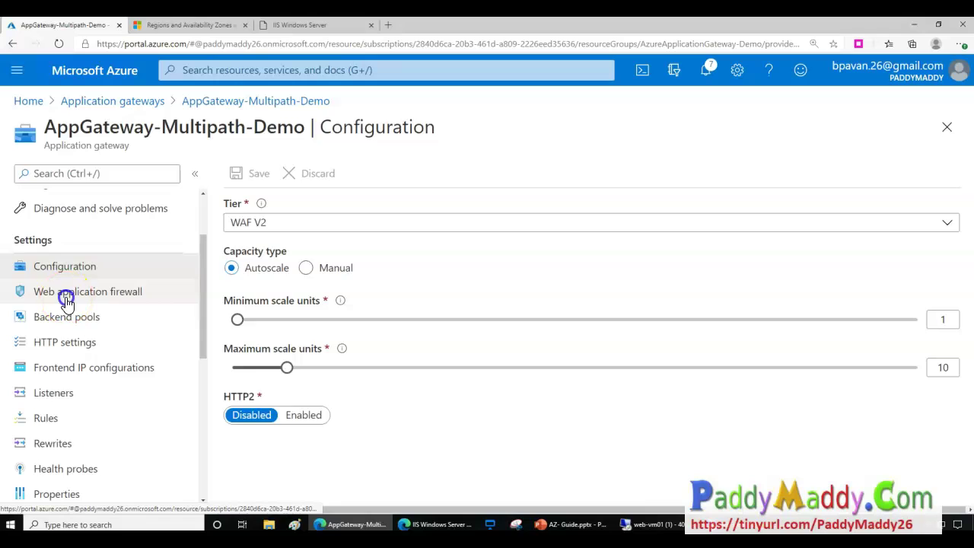
# Check the WAF's Prevention mode, then view listener Demo-Http on HTTP port 80.
pyautogui.click(59, 302)
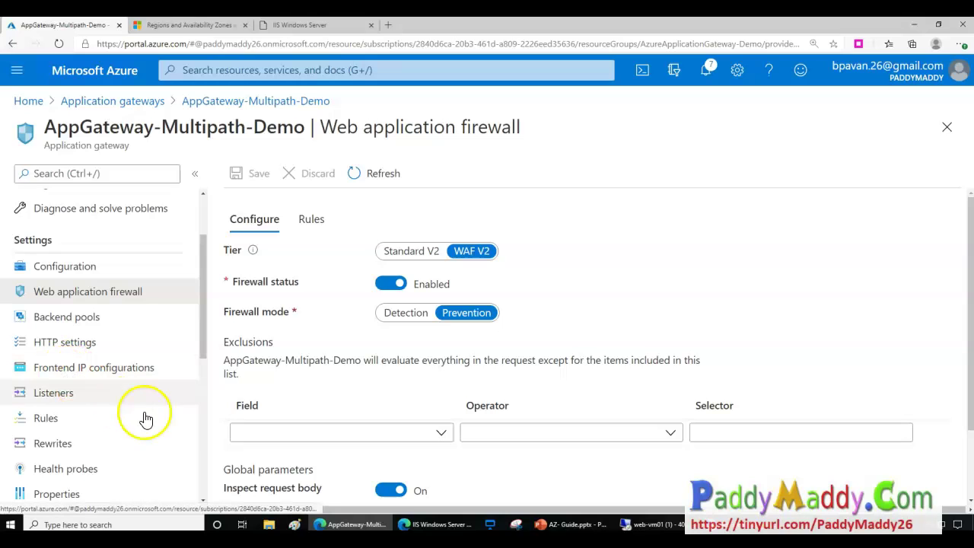
pyautogui.click(65, 394)
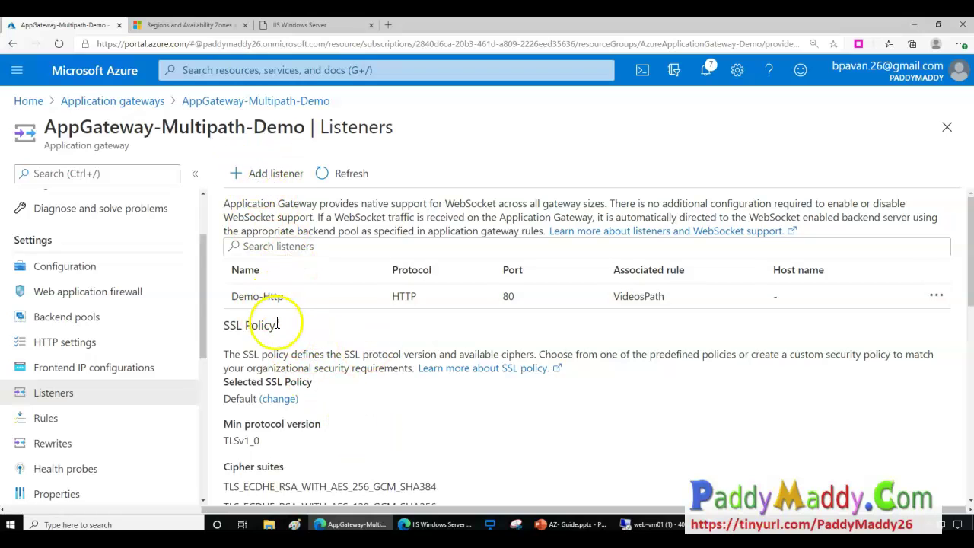
# Inspect the Demo-Http listener: HTTP on port 80, associated with the VideosPath rule.
pyautogui.click(266, 294)
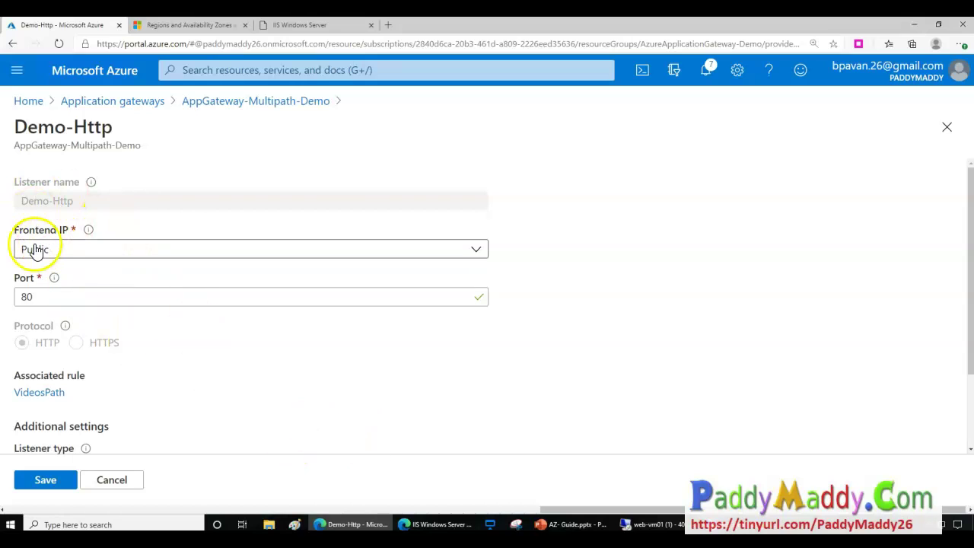
pyautogui.scroll(-1, 288, 413)
pyautogui.moveTo(48, 275)
pyautogui.mouseDown()
pyautogui.moveTo(91, 286)
pyautogui.moveTo(47, 260)
pyautogui.mouseUp()
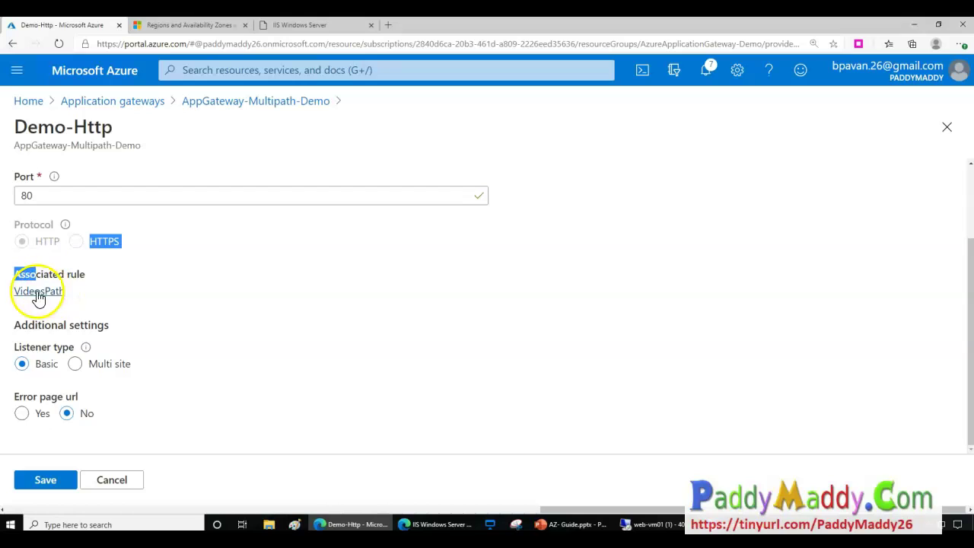
pyautogui.click(93, 286)
pyautogui.scroll(1, 204, 336)
# Return to the listener list, look over Rules and Listeners, then view HTTP settings.
pyautogui.click(233, 104)
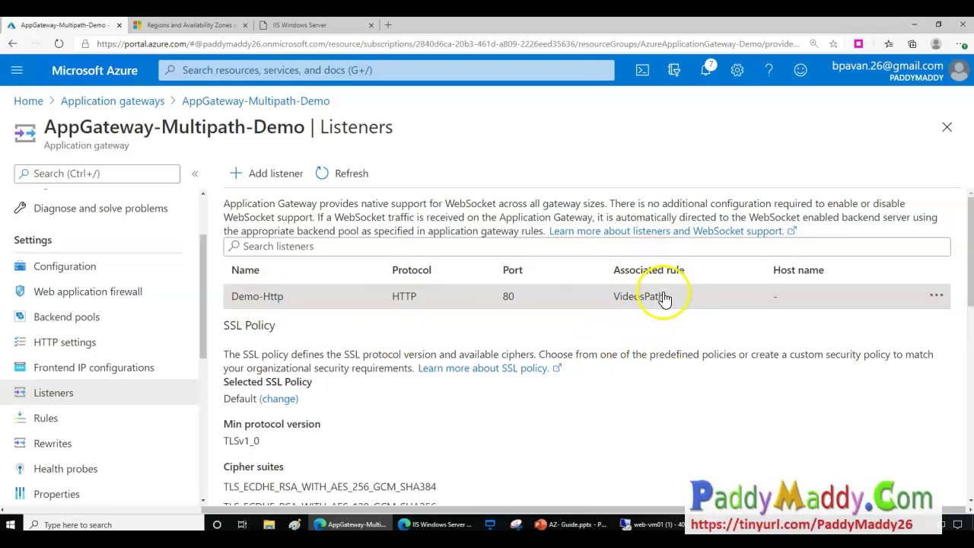
pyautogui.click(42, 421)
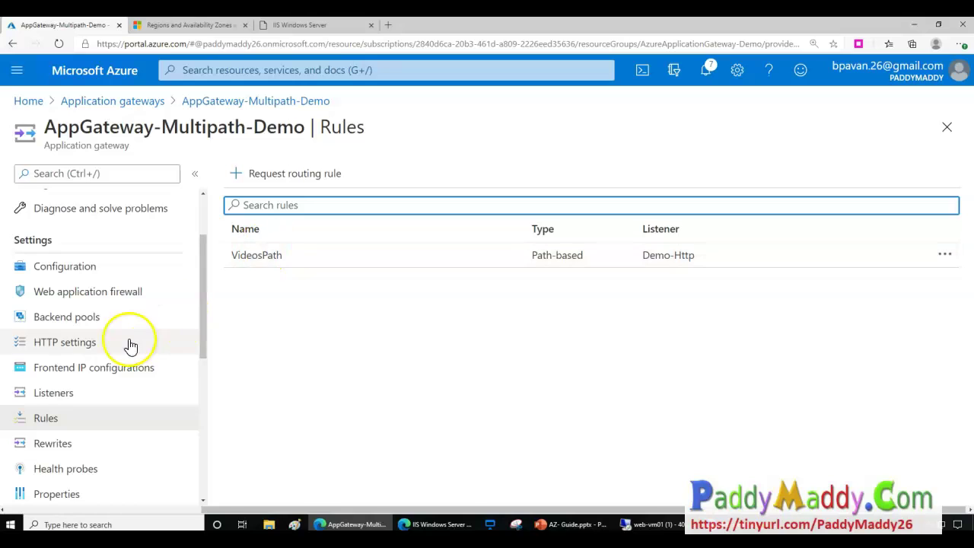
pyautogui.click(56, 392)
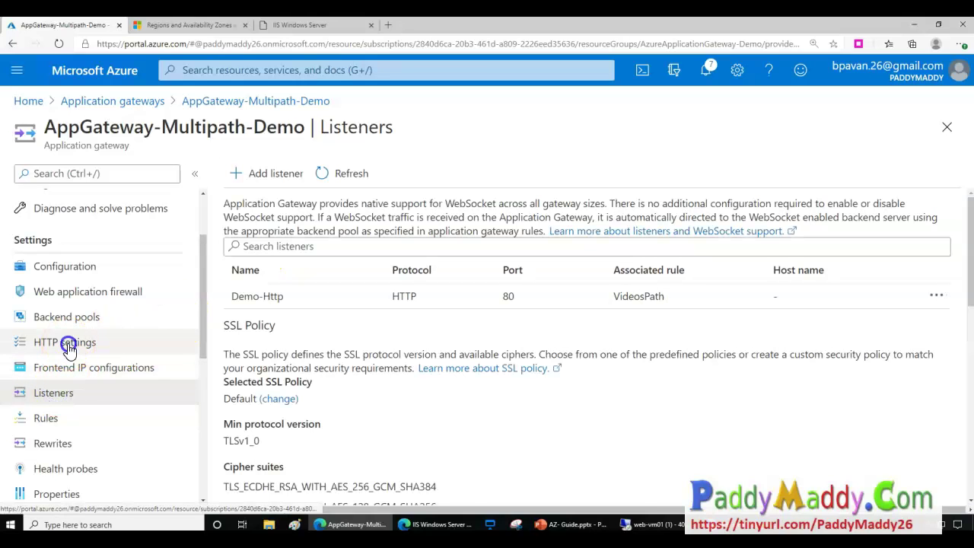
pyautogui.click(67, 347)
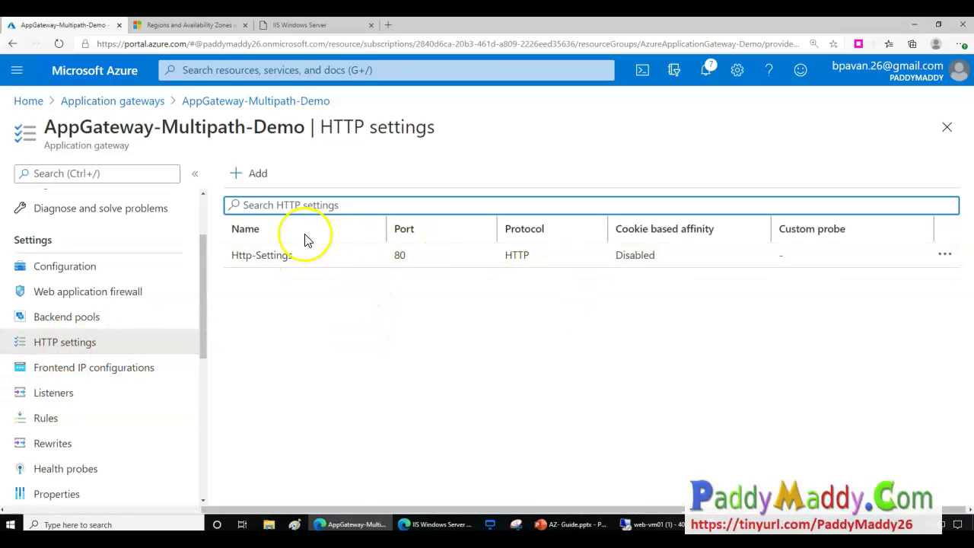
pyautogui.click(259, 257)
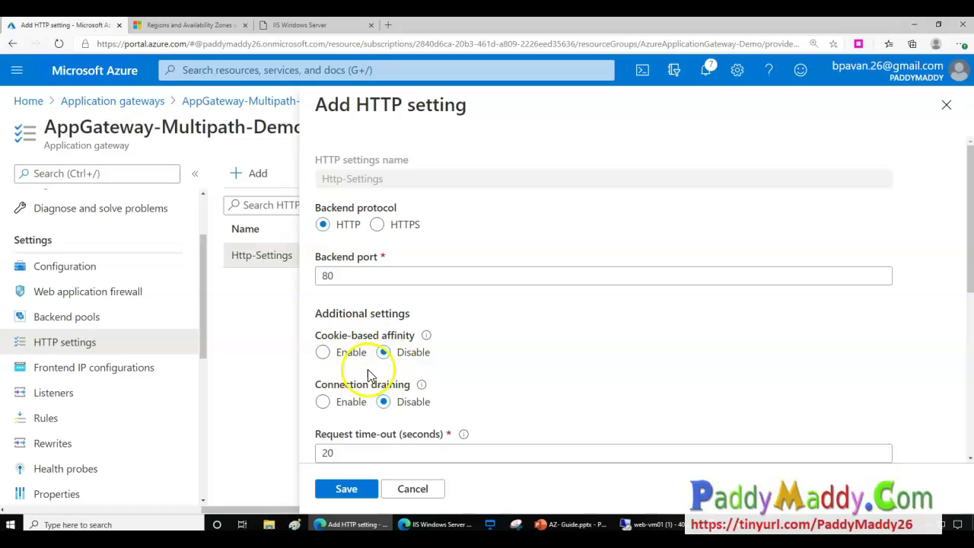
pyautogui.scroll(-1, 560, 395)
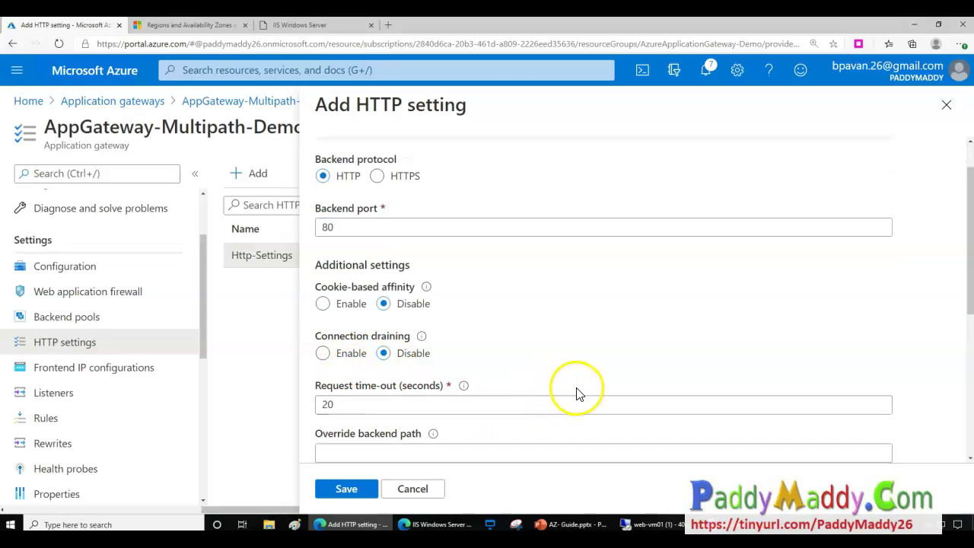
pyautogui.scroll(-3, 576, 394)
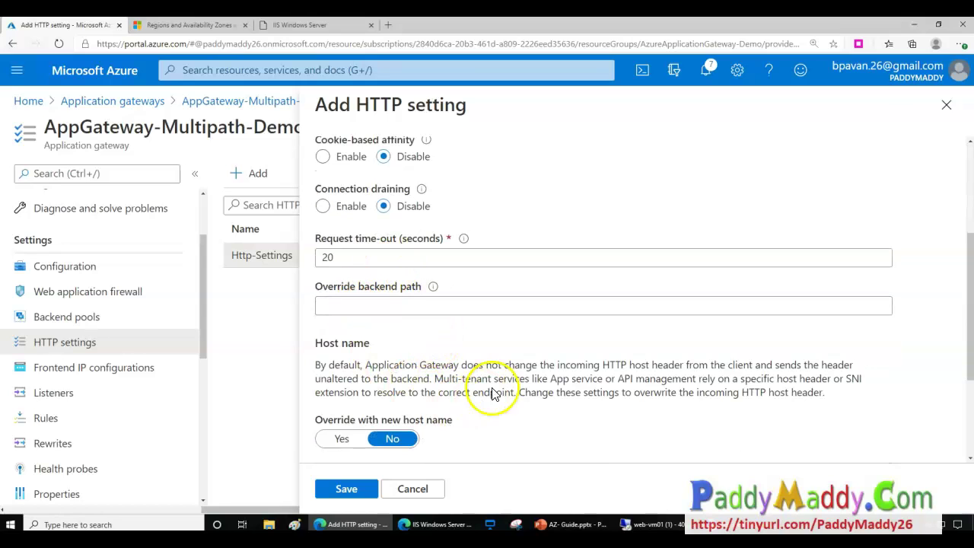
pyautogui.scroll(1, 482, 370)
pyautogui.scroll(-3, 494, 377)
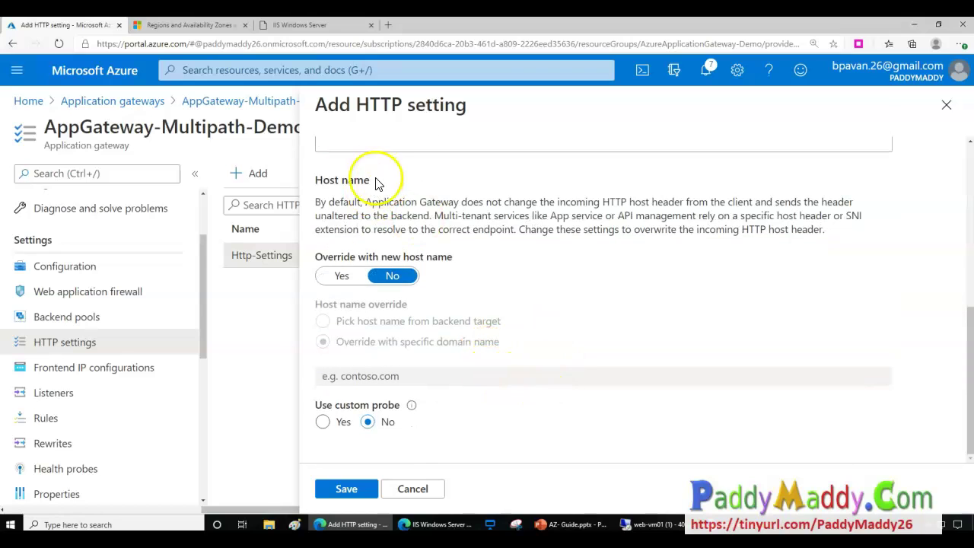
pyautogui.moveTo(374, 215); pyautogui.dragTo(604, 248)
pyautogui.scroll(6, 533, 395)
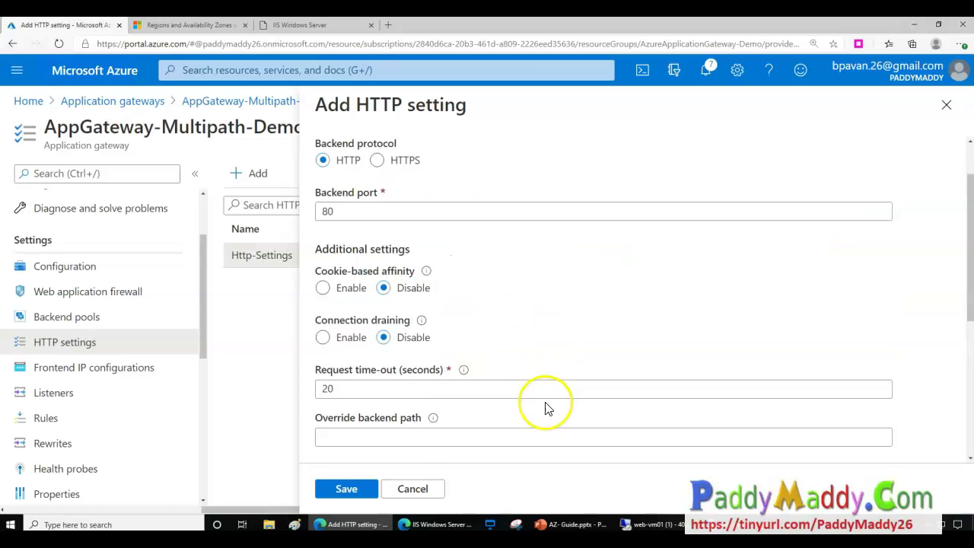
pyautogui.click(415, 490)
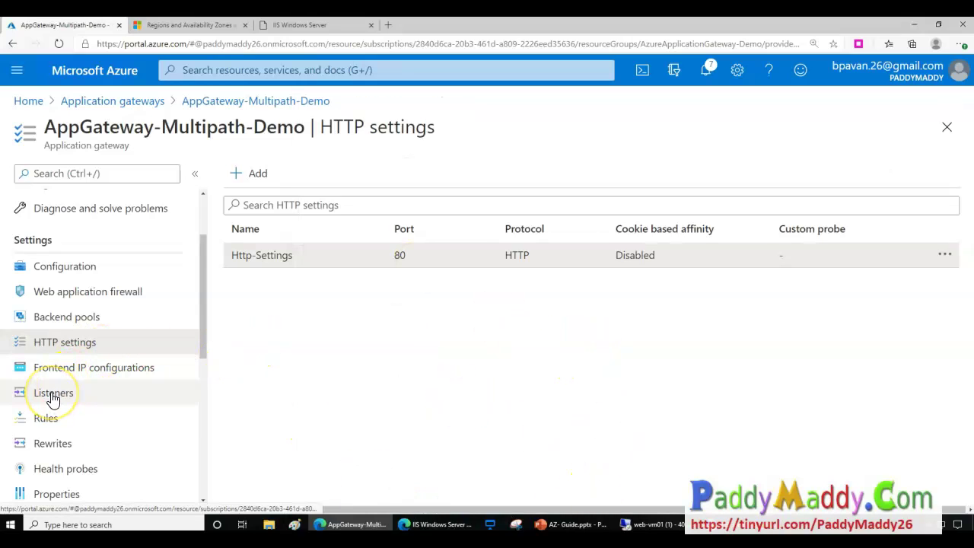
# Open the Default backend pool from Backend pools, then close it without saving.
pyautogui.click(76, 320)
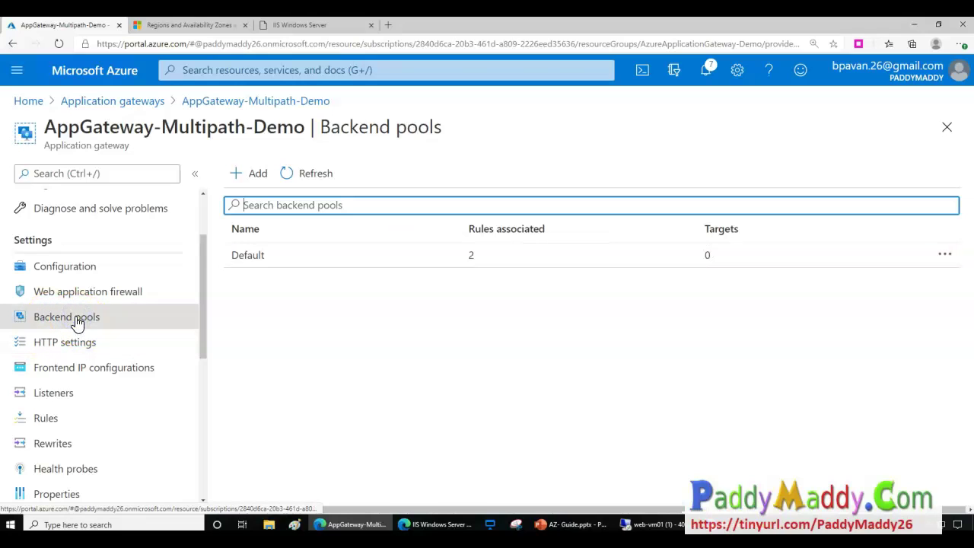
pyautogui.click(255, 257)
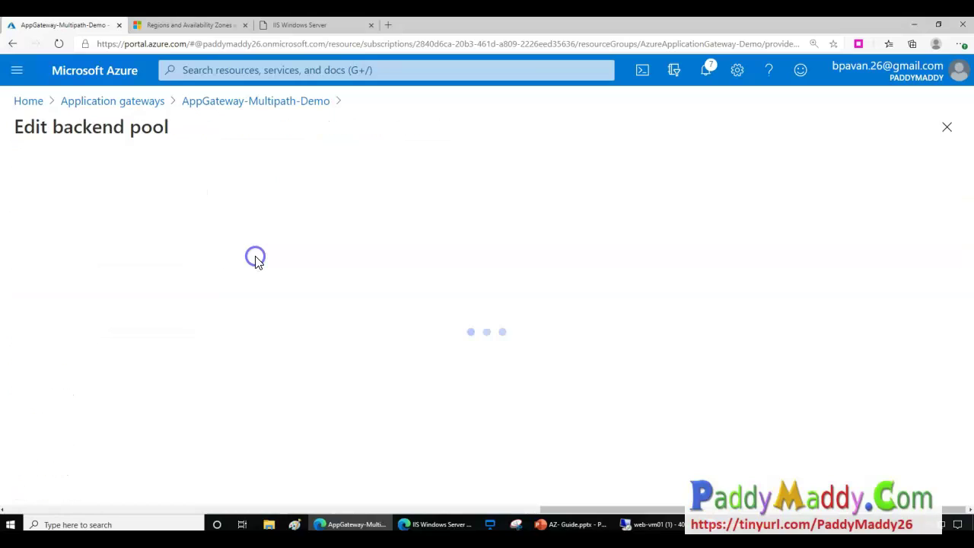
pyautogui.scroll(-2, 229, 427)
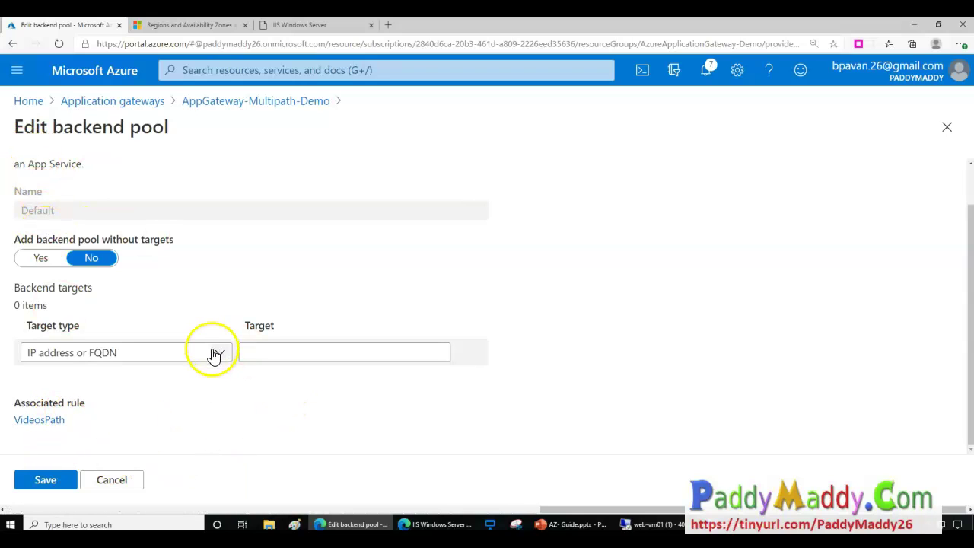
pyautogui.click(118, 482)
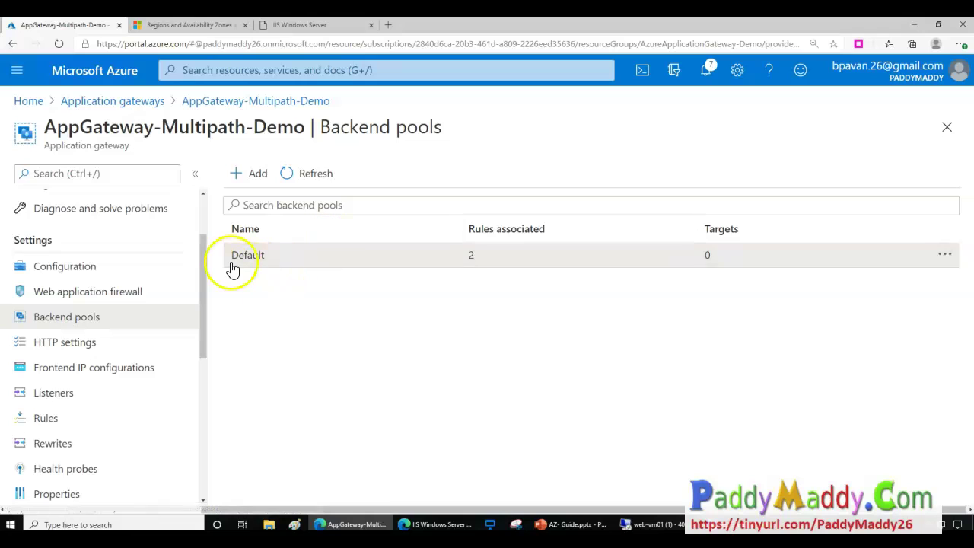
# Reopen the Default backend pool and set its target type to Virtual machine.
pyautogui.click(251, 256)
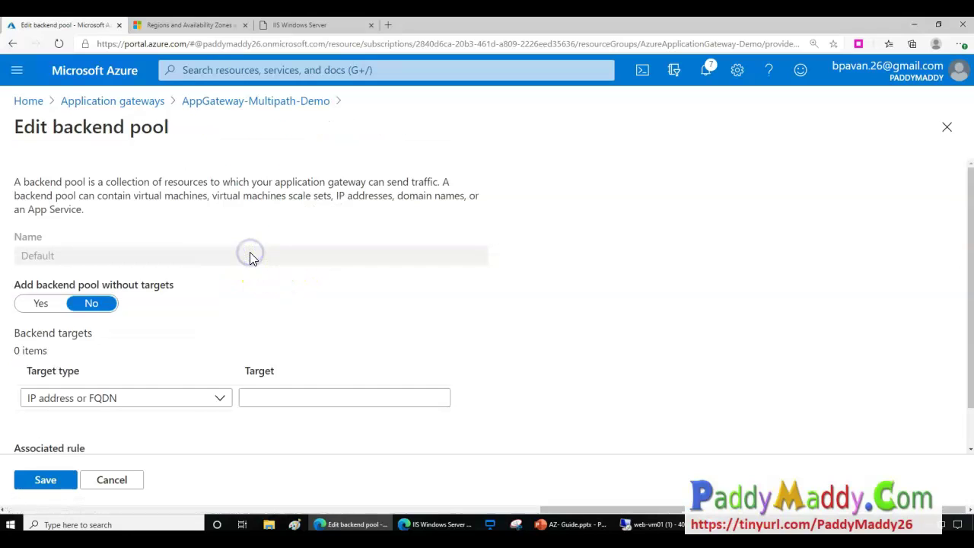
pyautogui.scroll(-1, 195, 434)
pyautogui.moveTo(61, 422); pyautogui.dragTo(147, 348)
pyautogui.click(147, 348)
pyautogui.click(94, 403)
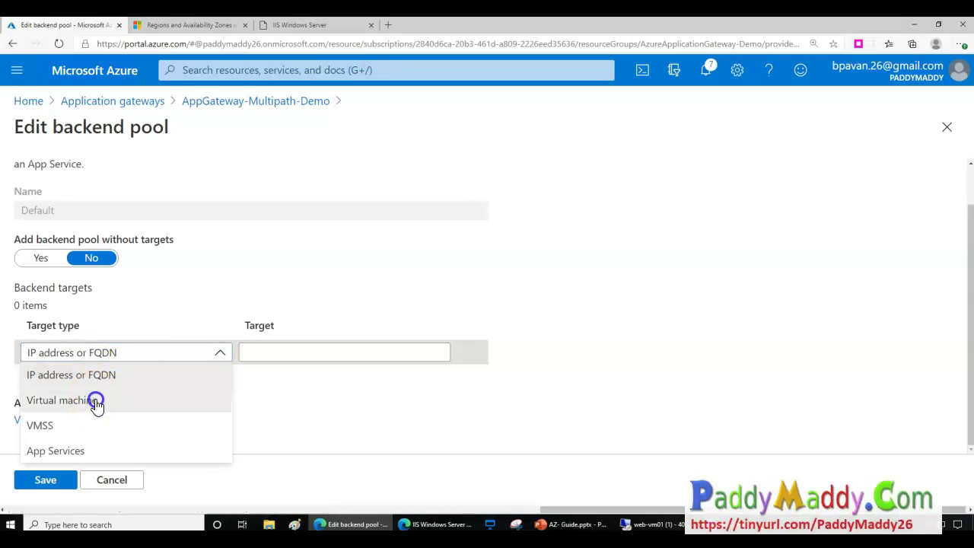
pyautogui.click(118, 355)
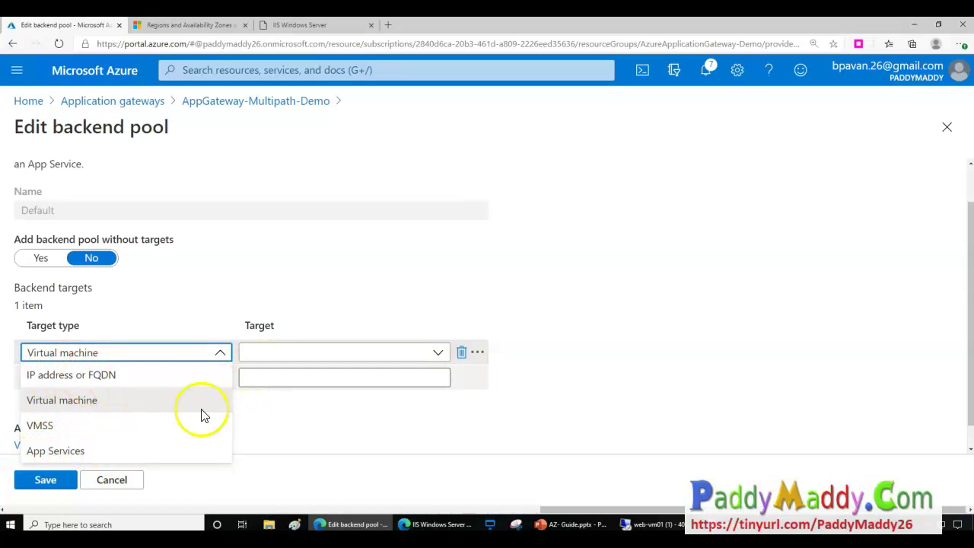
pyautogui.click(71, 401)
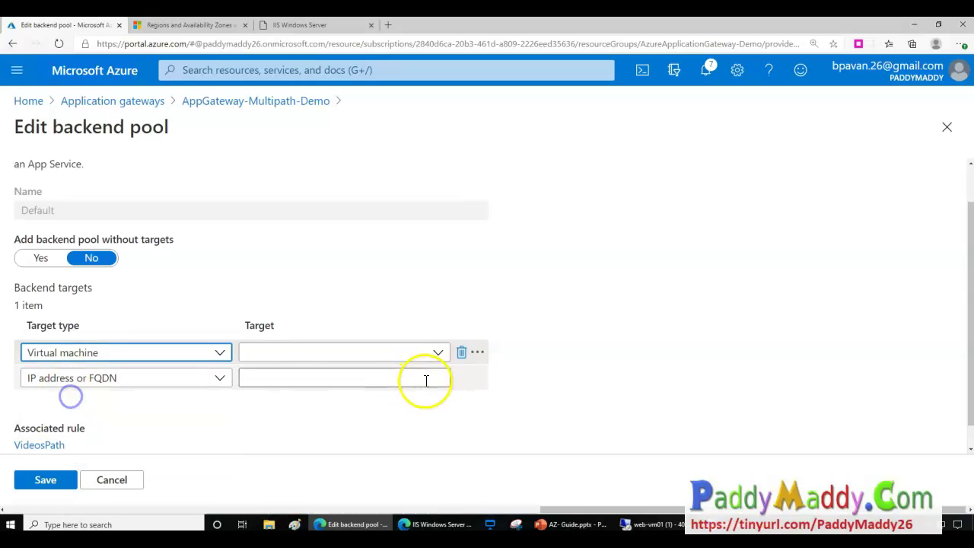
# Add virtual machine web-vm01724 as the Default pool's target and save.
pyautogui.click(438, 356)
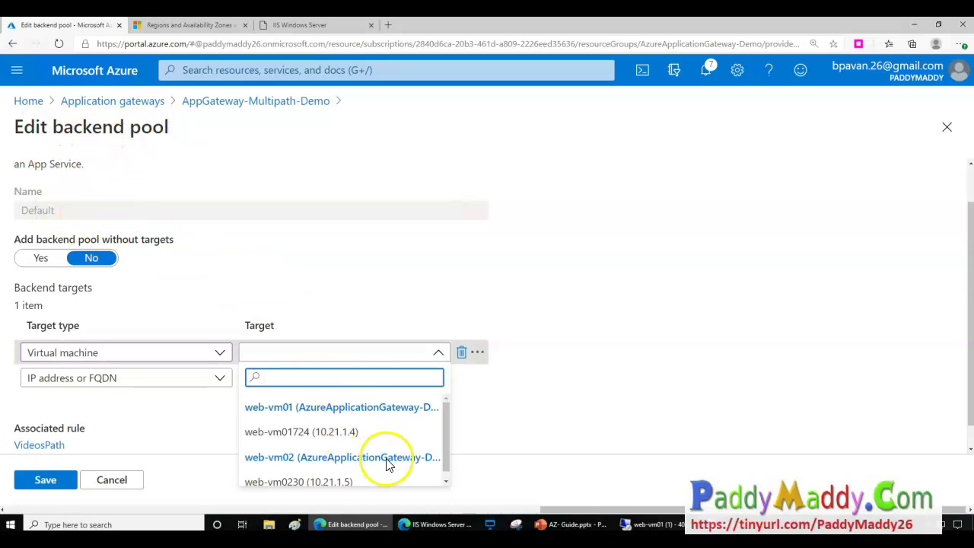
pyautogui.scroll(-1, 388, 464)
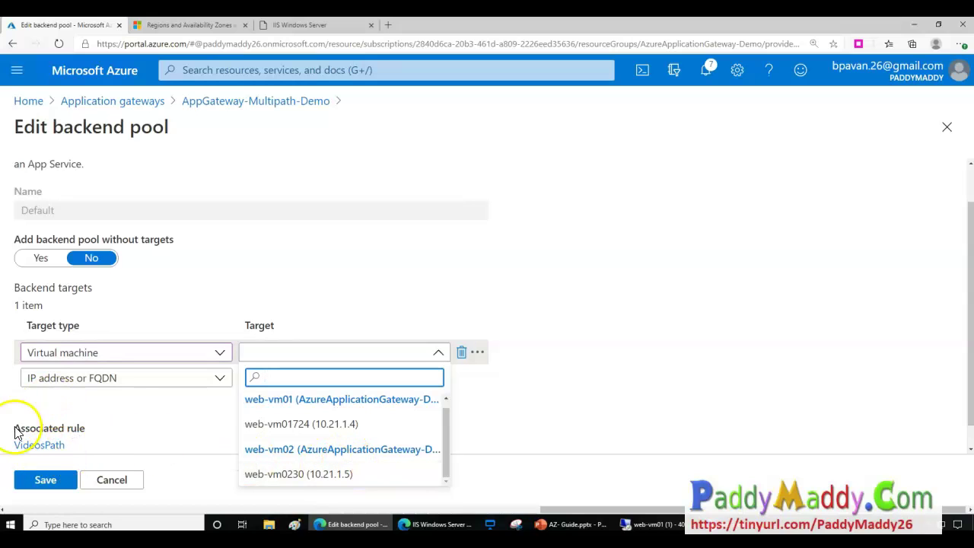
pyautogui.scroll(1, 371, 455)
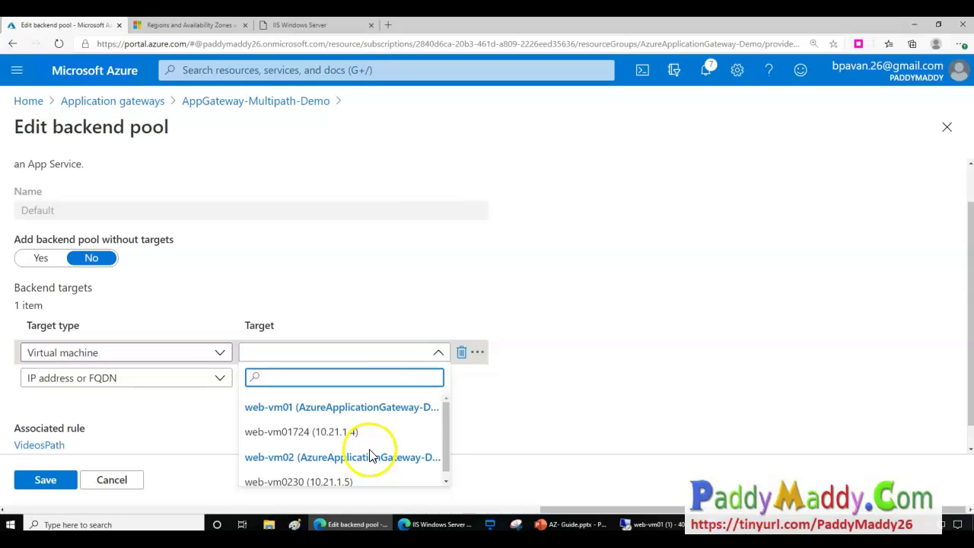
pyautogui.click(300, 434)
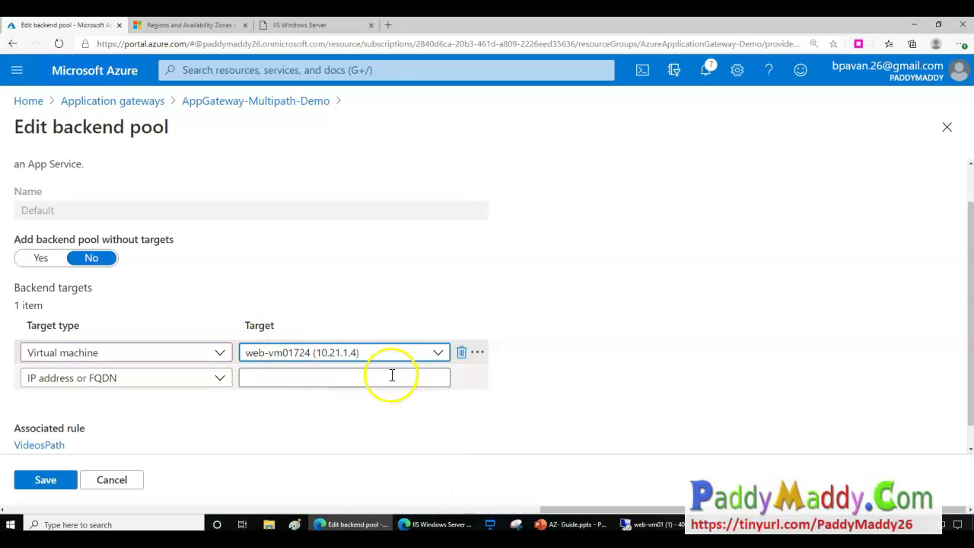
pyautogui.click(43, 481)
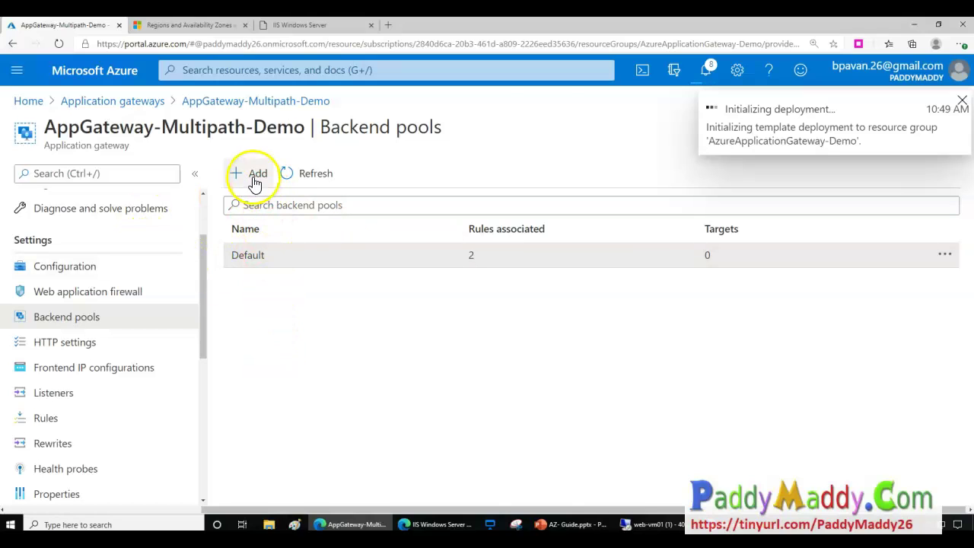
# Create backend pool 'Videos' with virtual machine web-vm0230 as its target.
pyautogui.click(251, 174)
pyautogui.click(564, 236)
pyautogui.write('Videos')
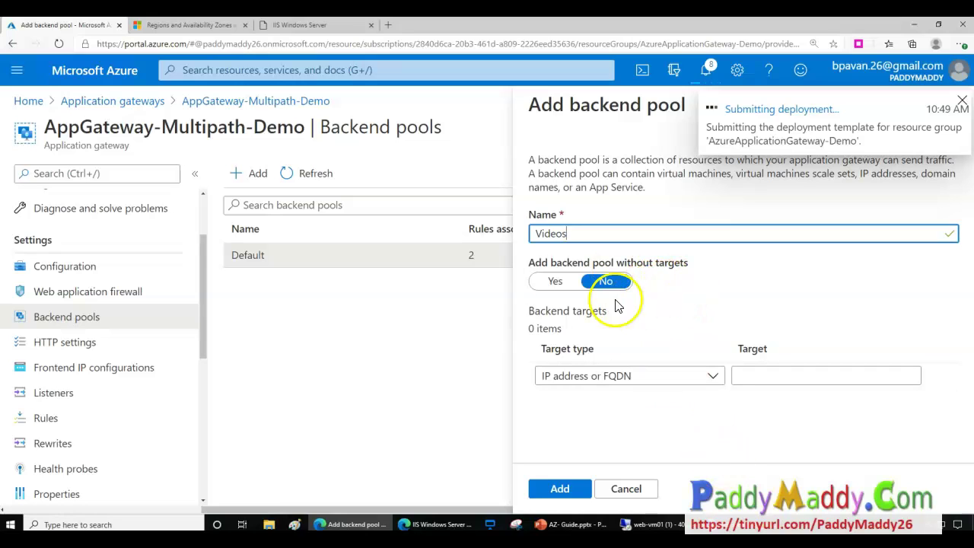
pyautogui.moveTo(630, 263); pyautogui.dragTo(698, 268)
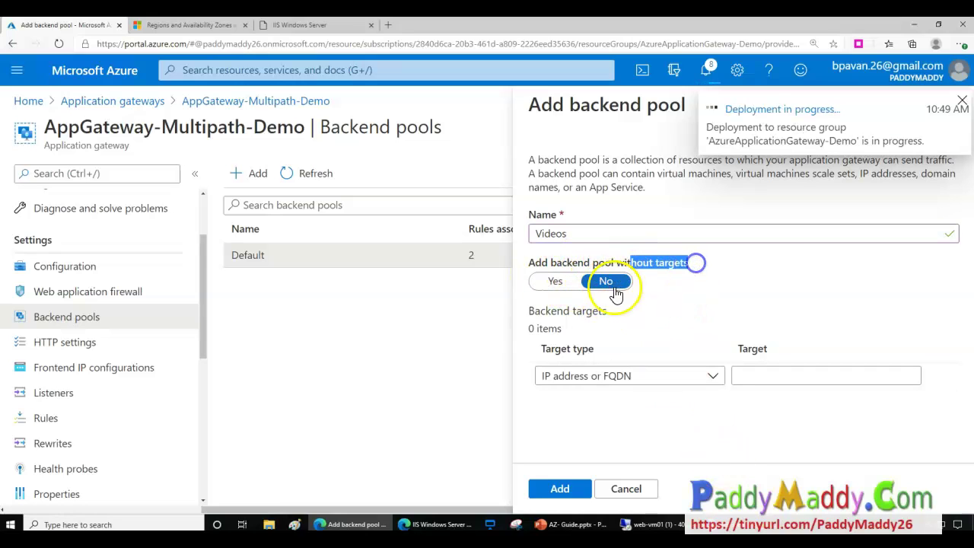
pyautogui.click(566, 282)
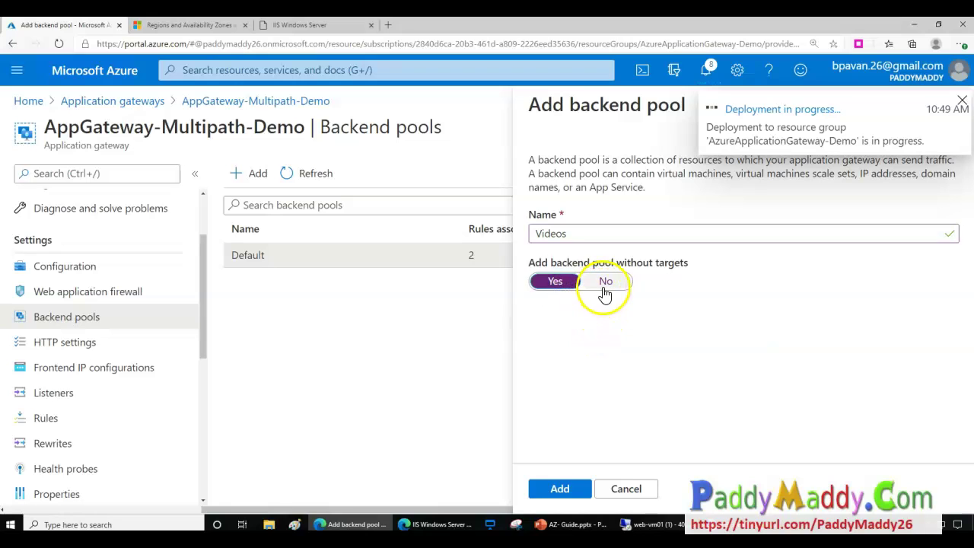
pyautogui.click(611, 281)
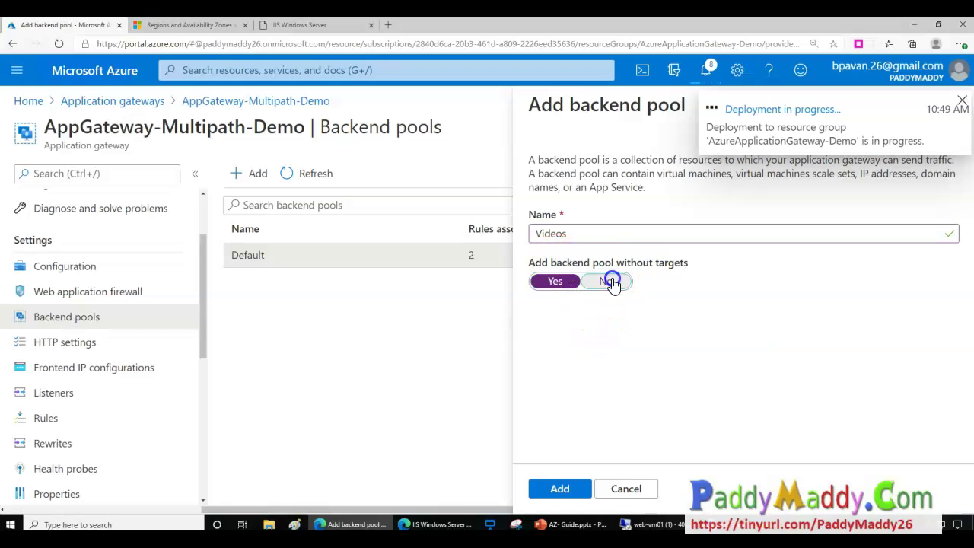
pyautogui.click(628, 376)
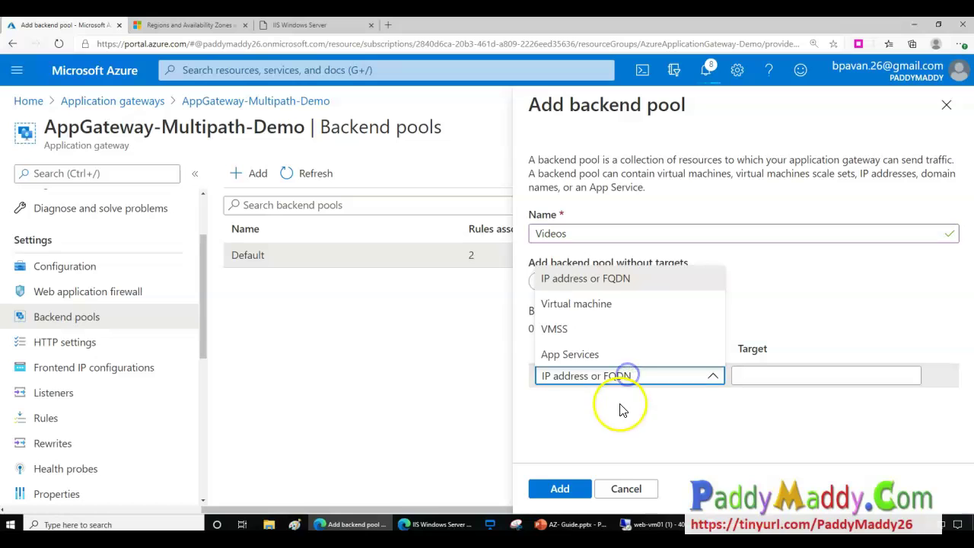
pyautogui.click(583, 312)
pyautogui.click(768, 389)
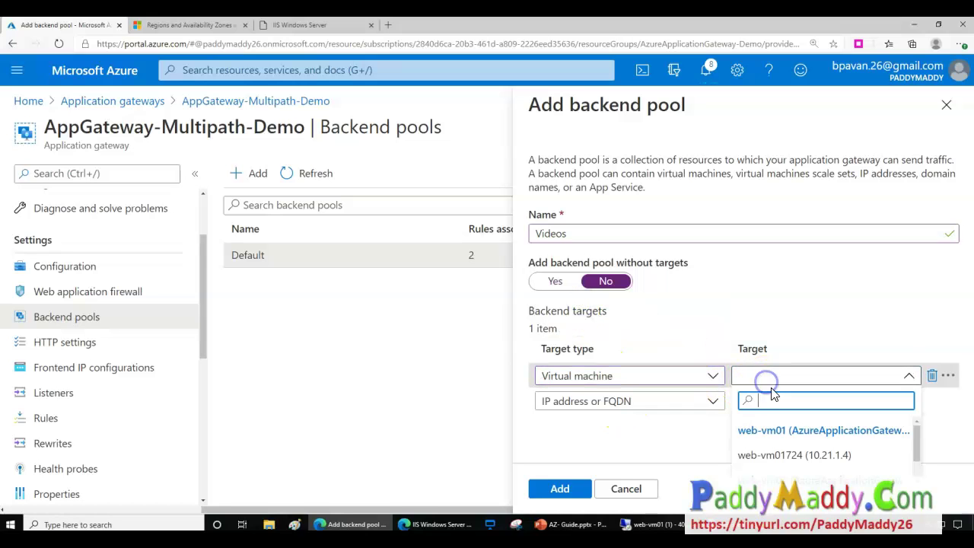
pyautogui.scroll(-1, 792, 464)
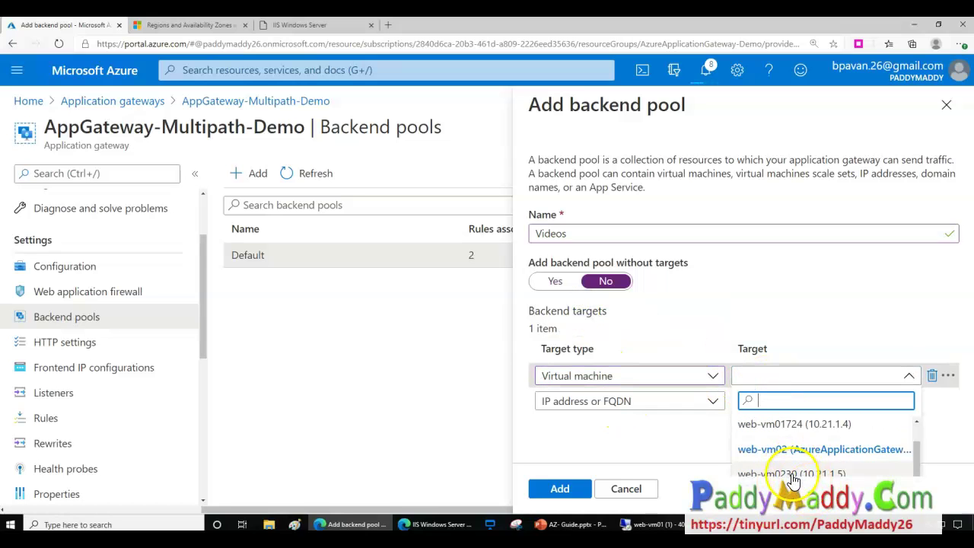
pyautogui.click(791, 475)
pyautogui.click(560, 488)
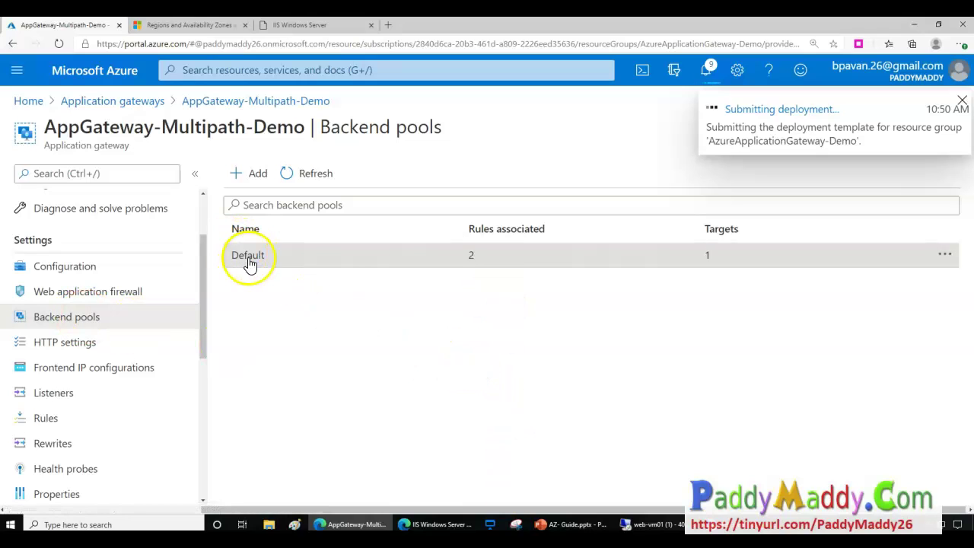
# Refresh Backend pools until the Default update succeeds, check the Videos pool, then open Rules.
pyautogui.click(291, 173)
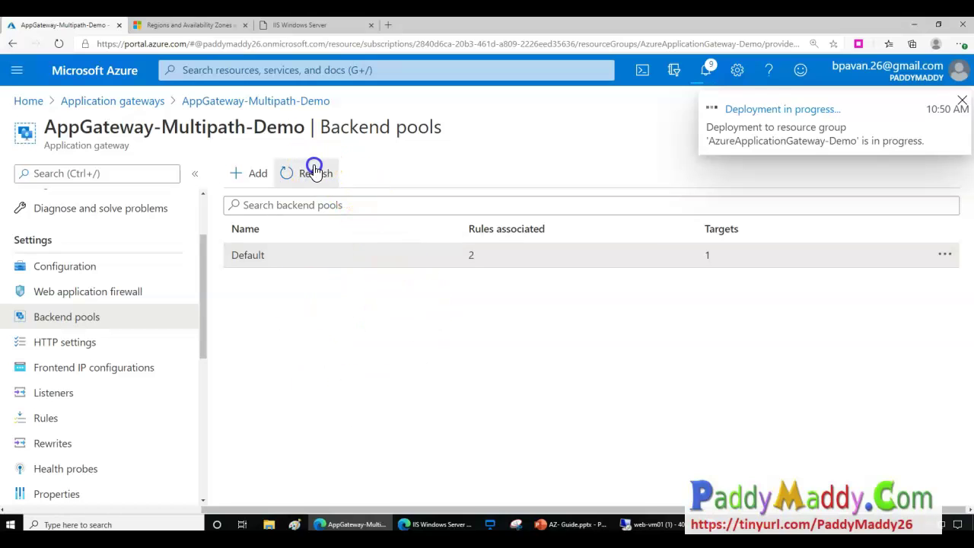
pyautogui.click(706, 70)
pyautogui.tripleClick(720, 402)
pyautogui.click(704, 442)
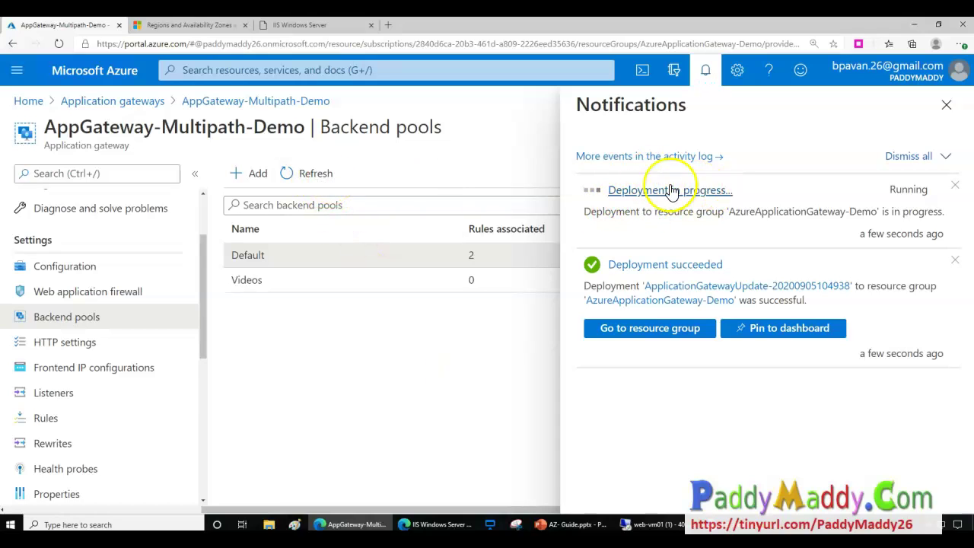
pyautogui.click(316, 169)
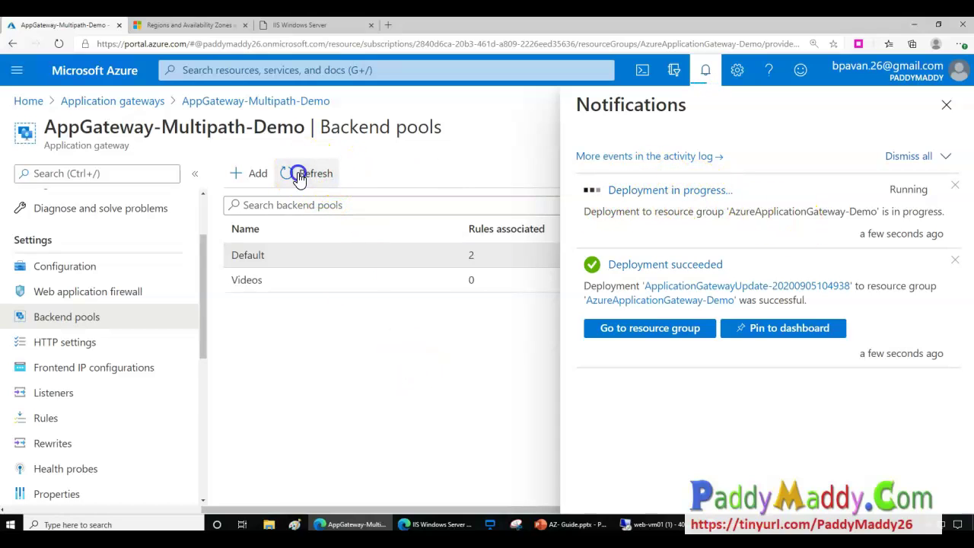
pyautogui.click(946, 105)
pyautogui.click(318, 177)
pyautogui.click(250, 293)
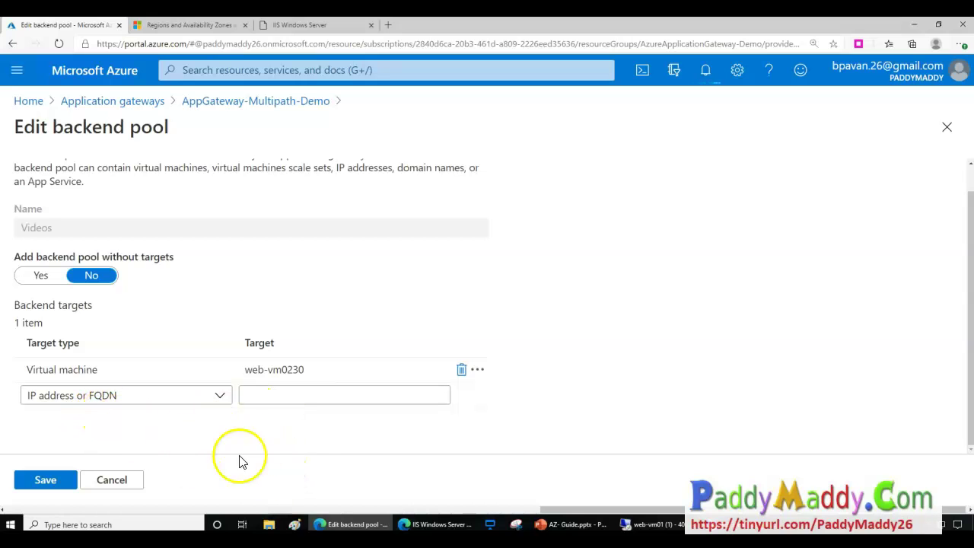
pyautogui.click(235, 101)
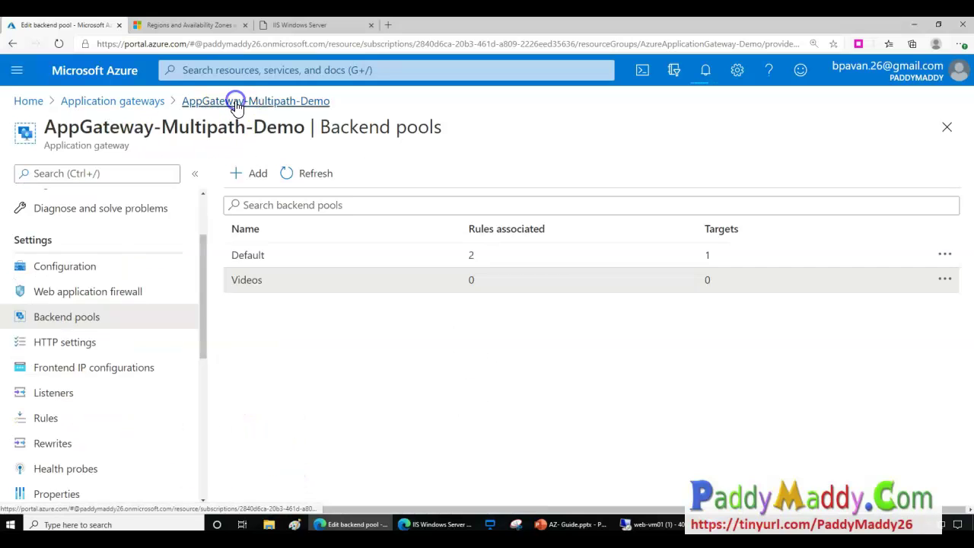
pyautogui.click(45, 418)
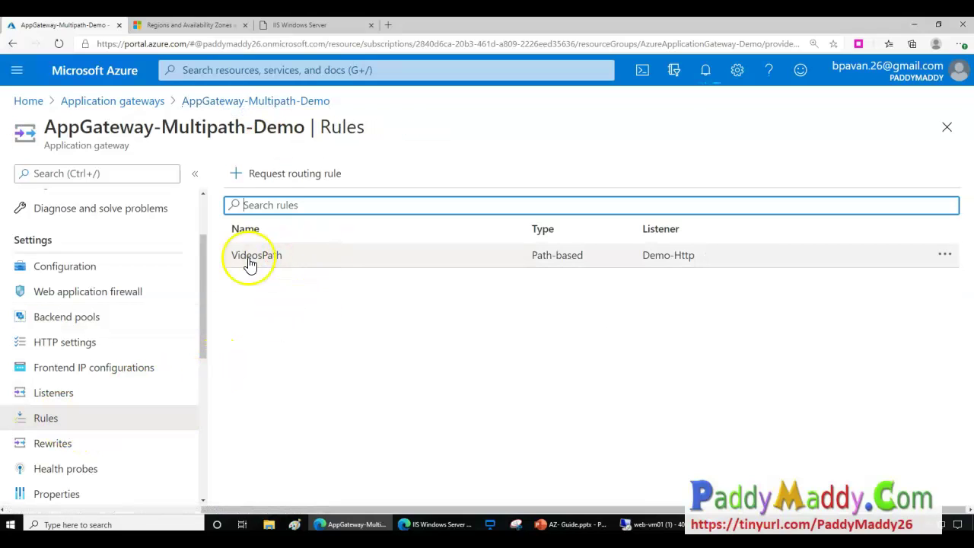
# Open the VideosPath rule and review its listener and backend targets.
pyautogui.click(807, 261)
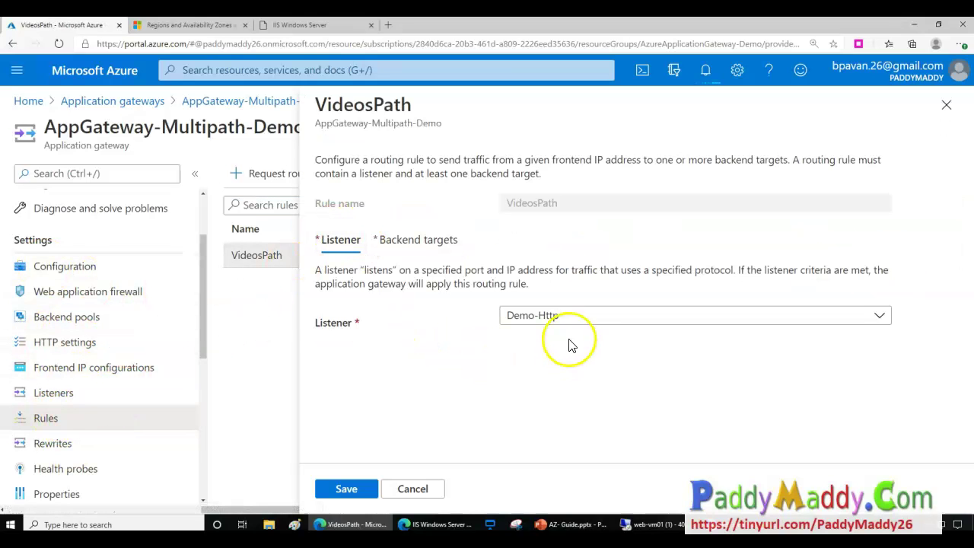
pyautogui.click(559, 316)
pyautogui.click(561, 315)
pyautogui.click(396, 241)
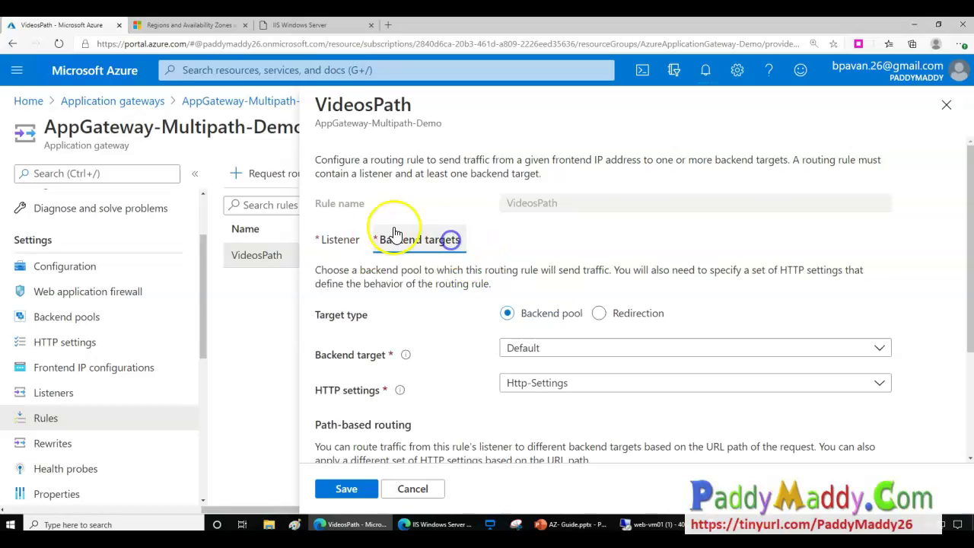
pyautogui.scroll(-2, 579, 451)
pyautogui.scroll(-1, 579, 451)
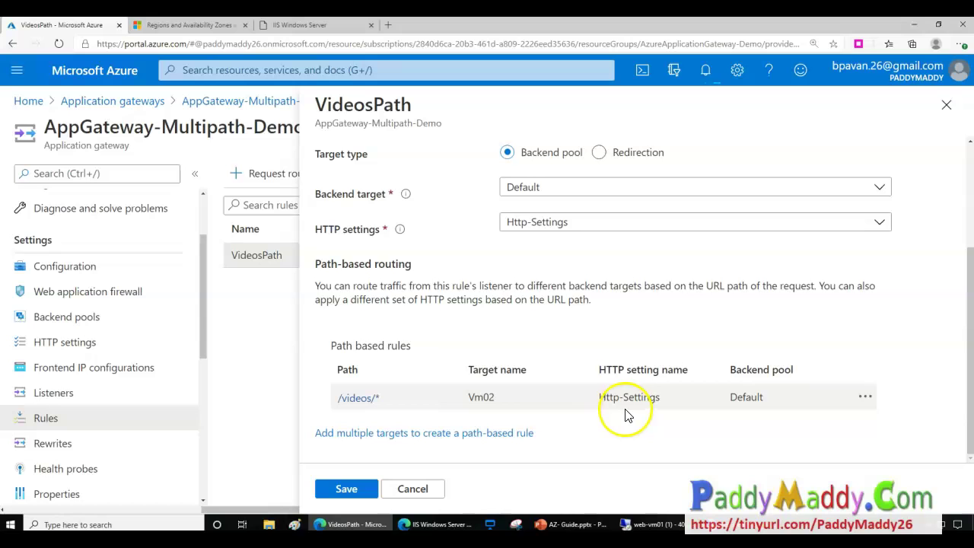
pyautogui.scroll(1, 609, 318)
pyautogui.scroll(1, 609, 318)
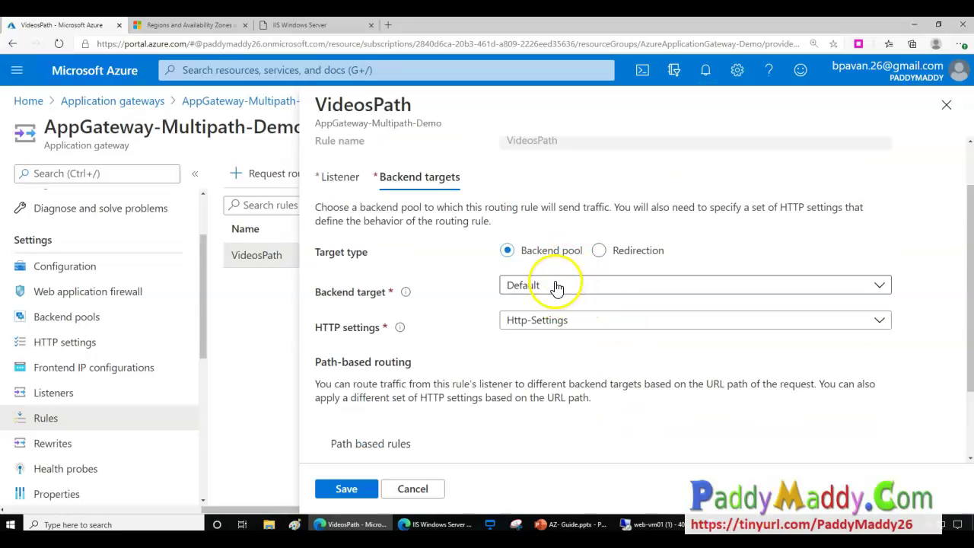
# Change the VideosPath backend target from Default to Videos and save the rule.
pyautogui.click(557, 285)
pyautogui.click(533, 332)
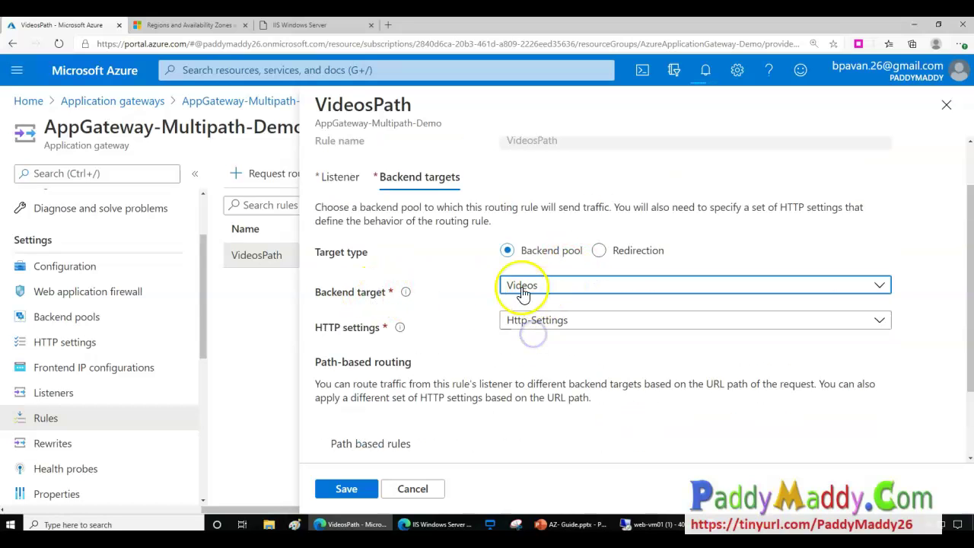
pyautogui.scroll(-2, 481, 290)
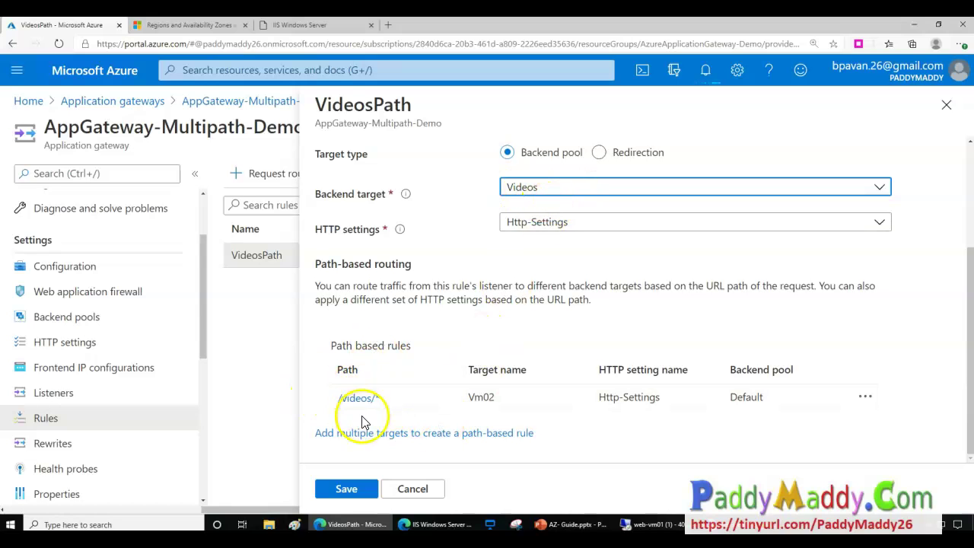
pyautogui.scroll(2, 554, 369)
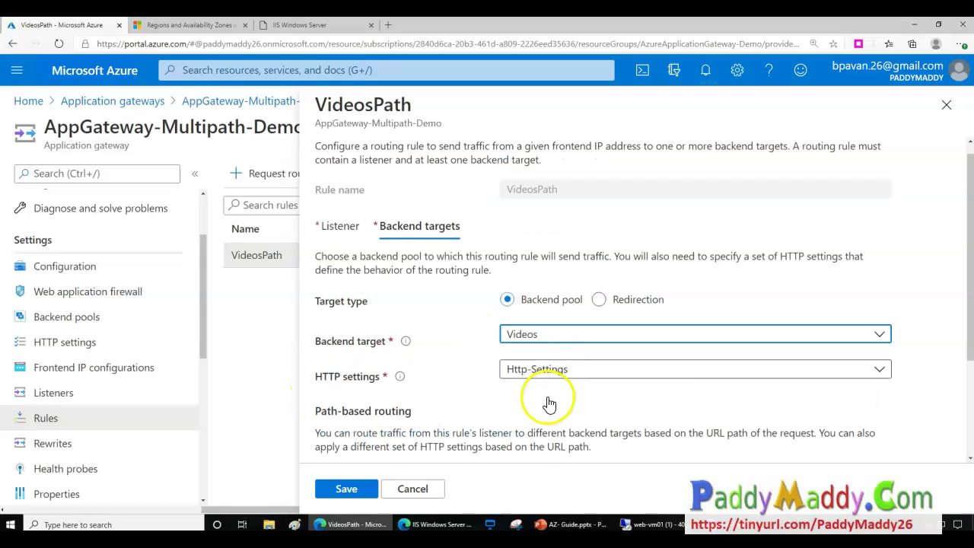
pyautogui.click(333, 228)
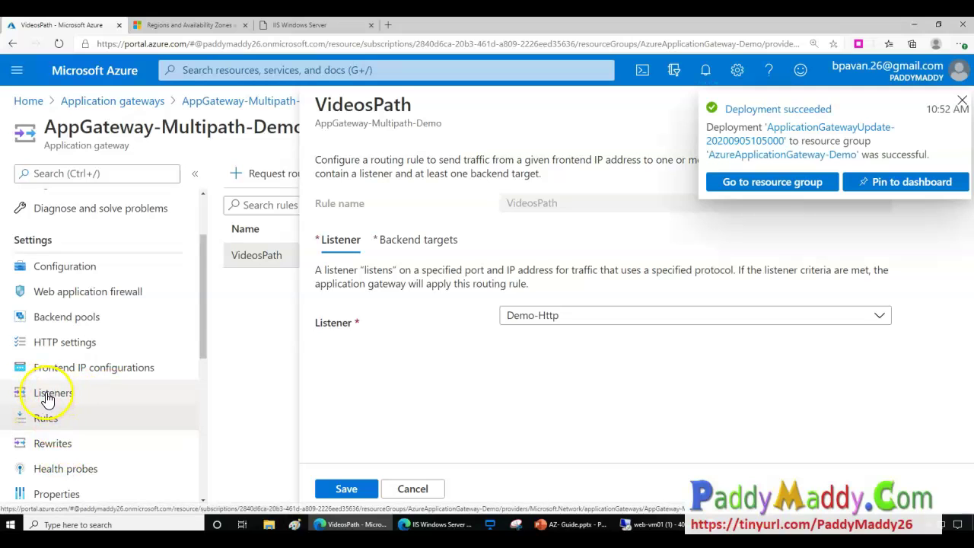
pyautogui.click(431, 240)
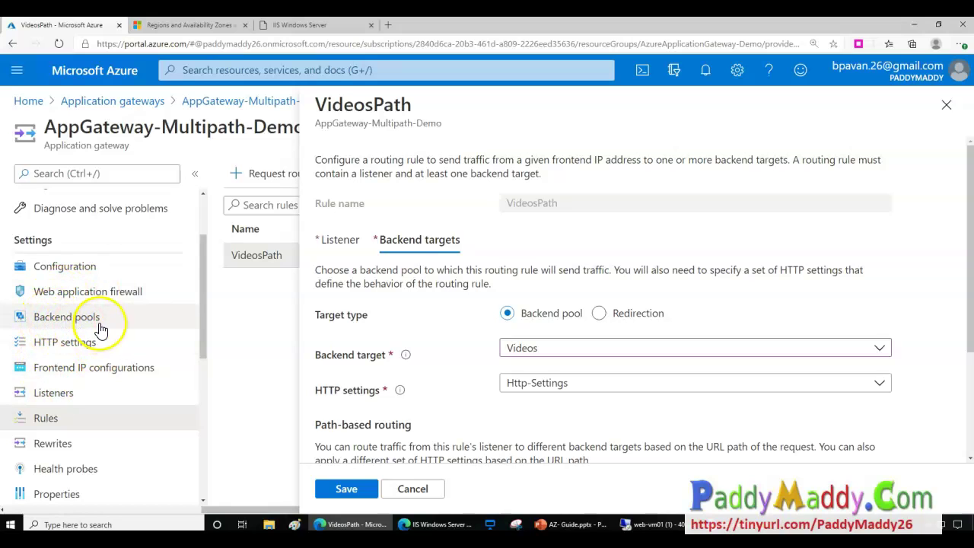
pyautogui.scroll(-1, 566, 387)
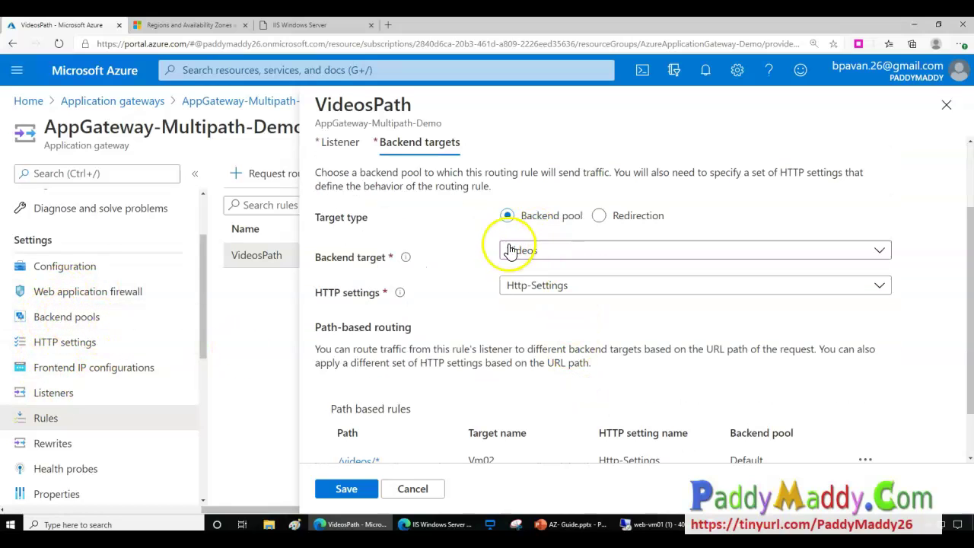
pyautogui.scroll(-1, 507, 396)
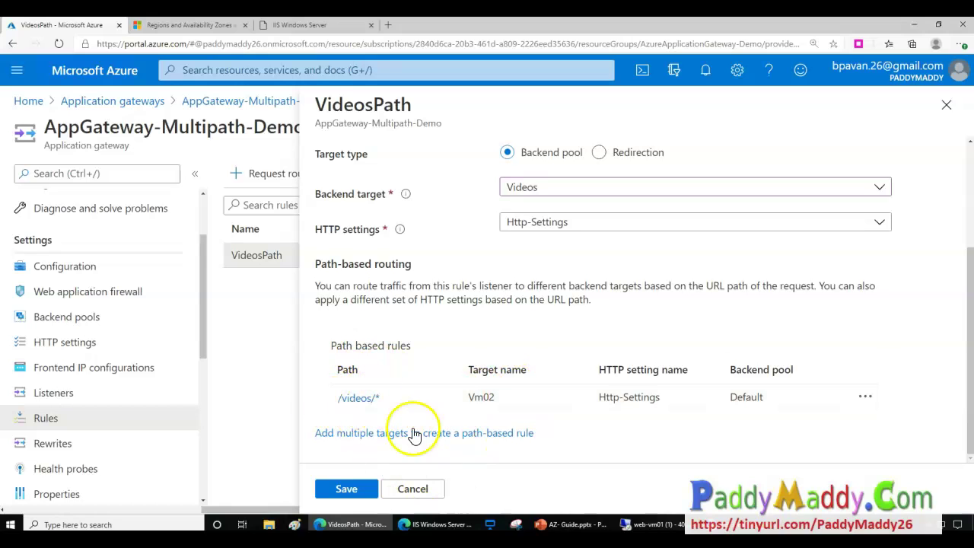
pyautogui.click(346, 489)
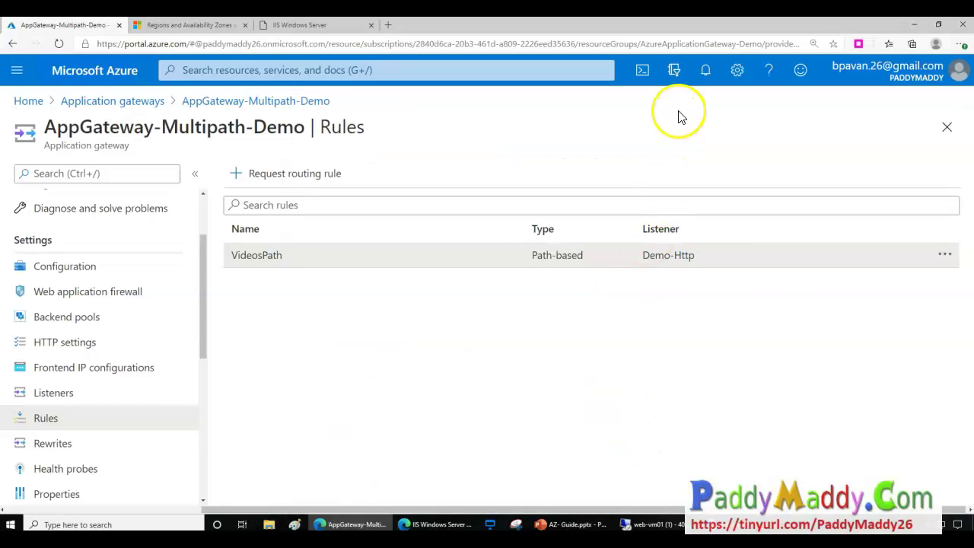
# Confirm in Notifications that the rule save succeeded, then go to Backend pools.
pyautogui.click(706, 70)
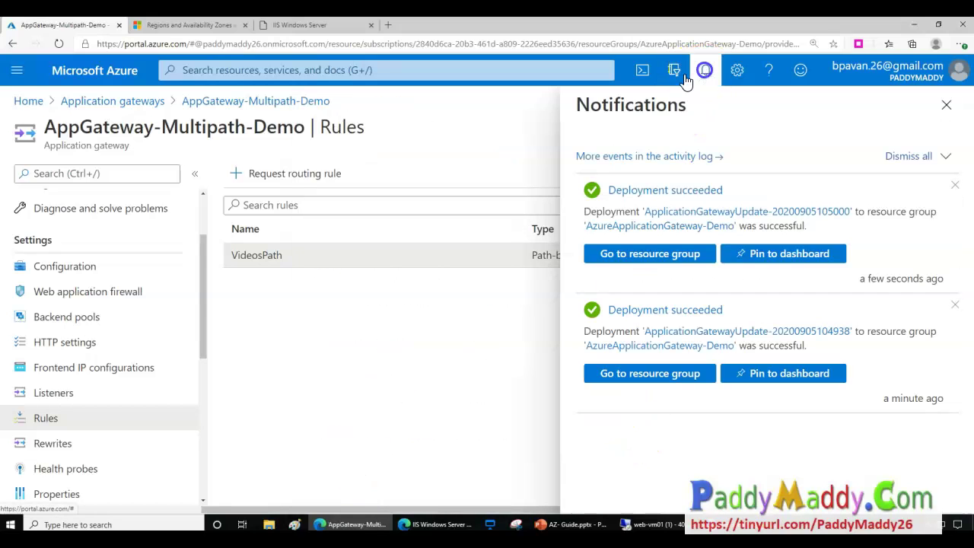
pyautogui.click(403, 315)
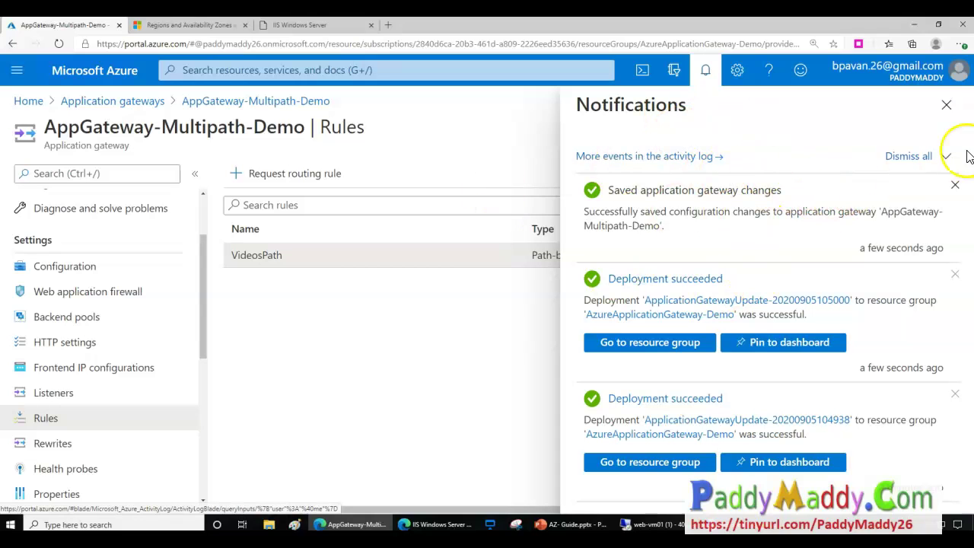
pyautogui.click(85, 318)
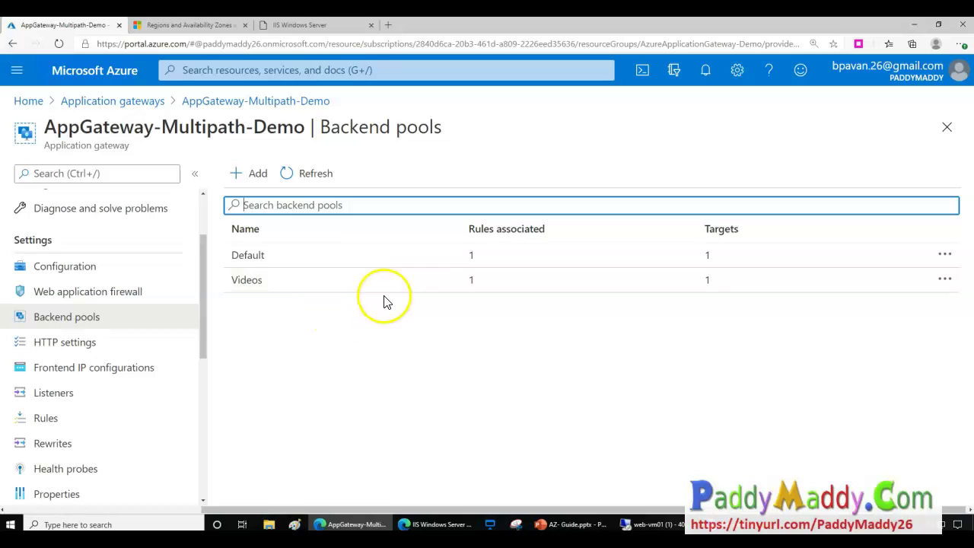
# Verify the Default backend pool still targets web-vm01724 and return to the list.
pyautogui.click(264, 257)
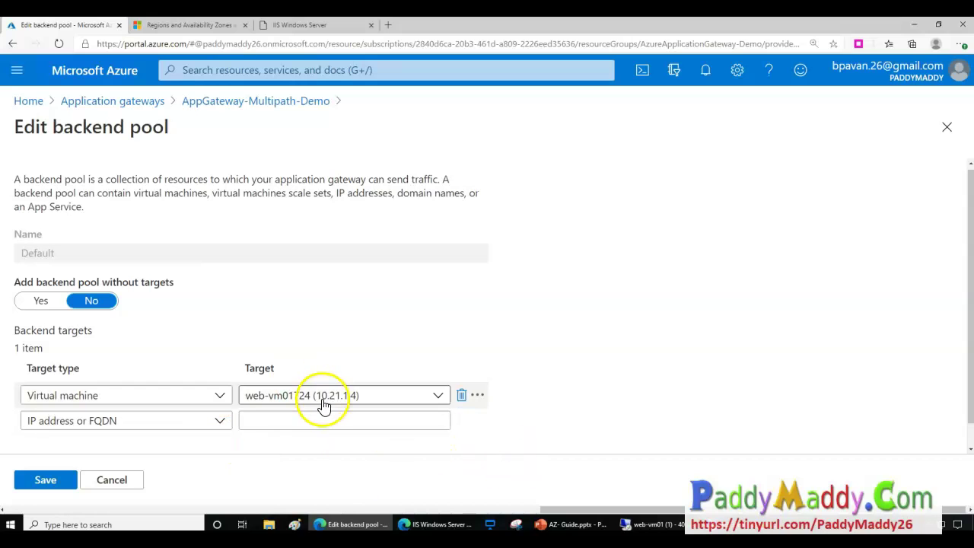
pyautogui.click(283, 401)
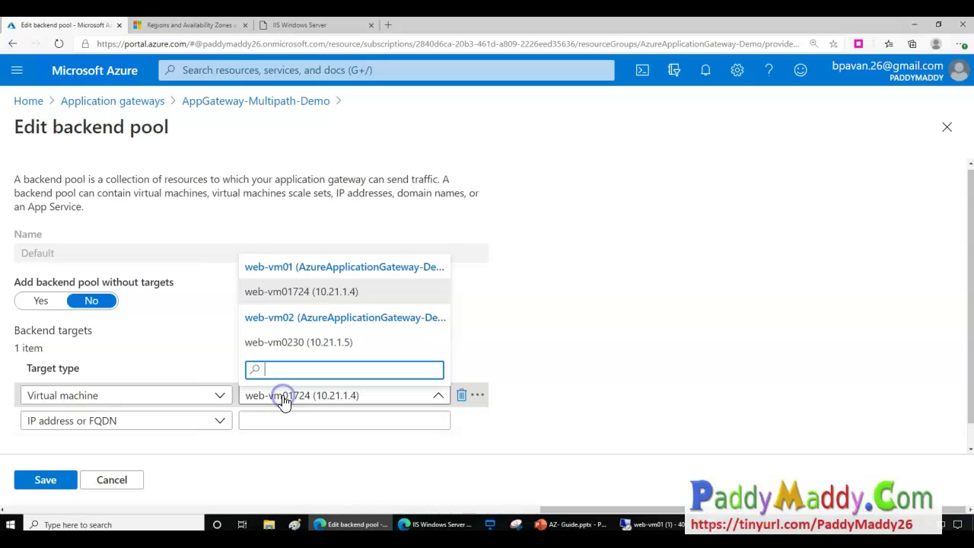
pyautogui.click(293, 291)
pyautogui.scroll(-1, 38, 335)
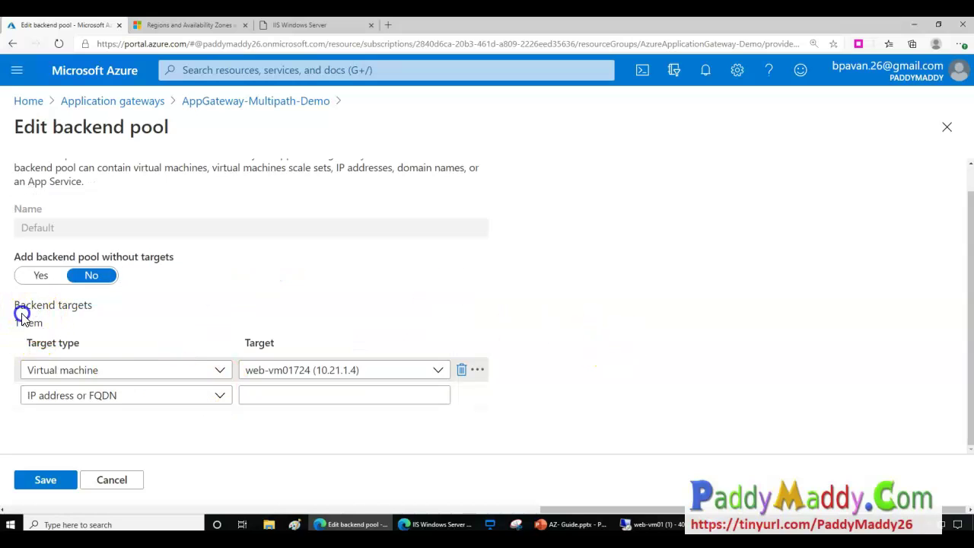
pyautogui.scroll(1, 160, 274)
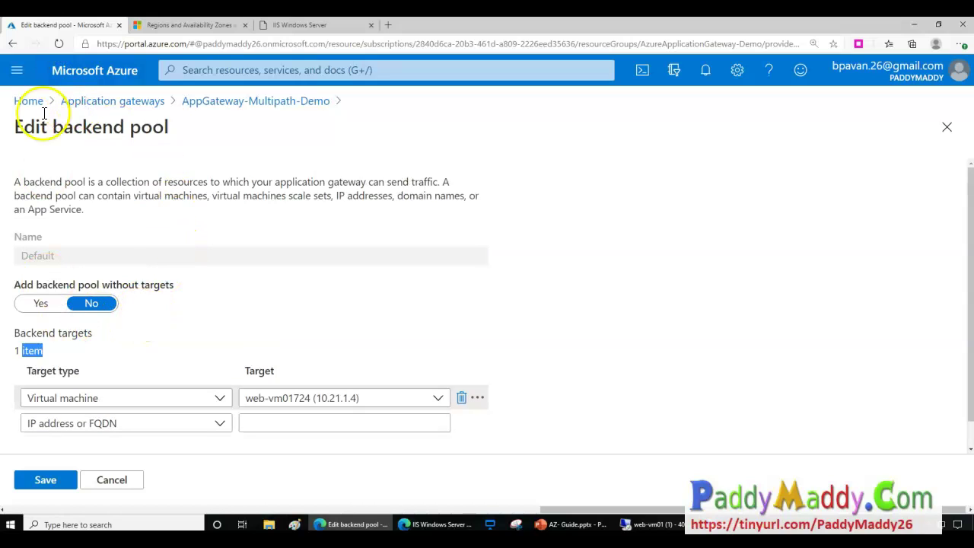
pyautogui.click(204, 107)
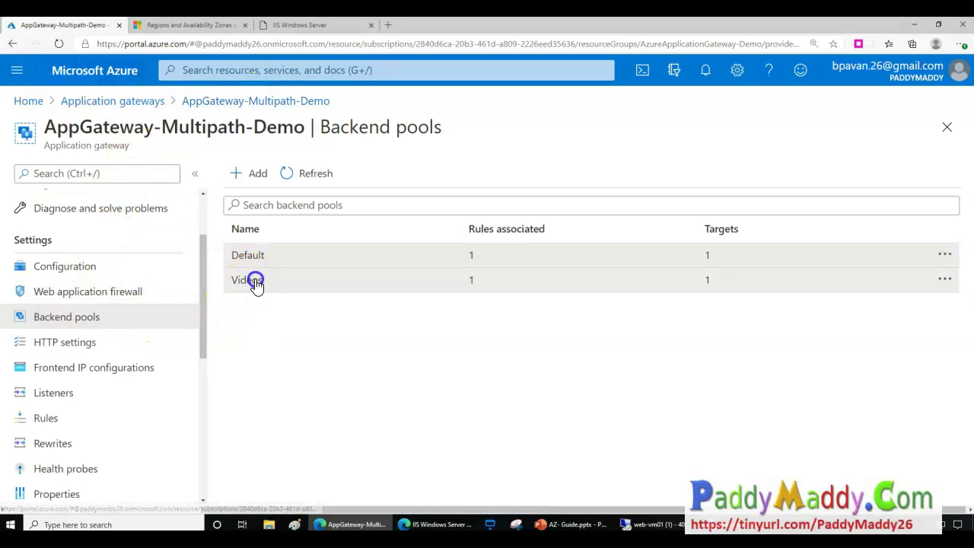
# Verify the Videos backend pool targets web-vm0230 and return to Backend pools.
pyautogui.click(255, 281)
pyautogui.scroll(-2, 109, 403)
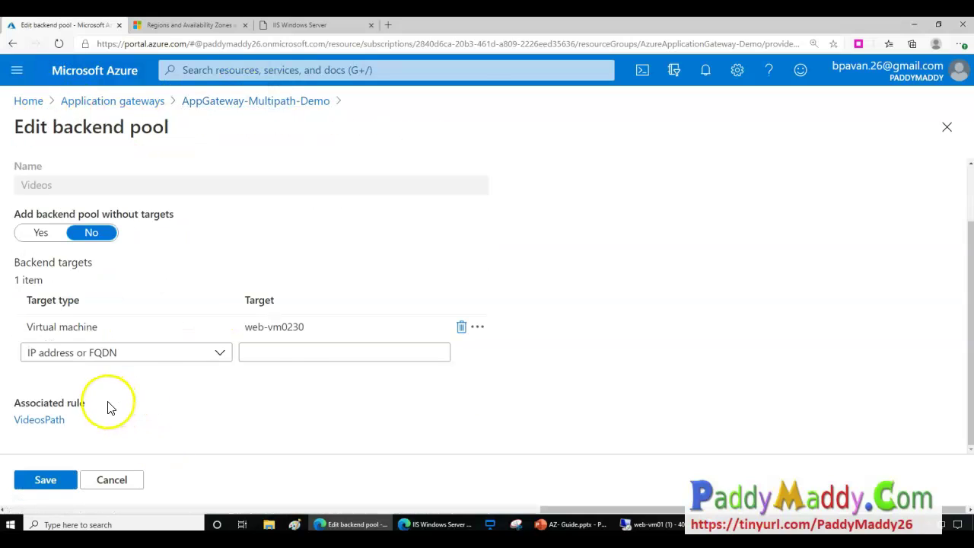
pyautogui.click(271, 329)
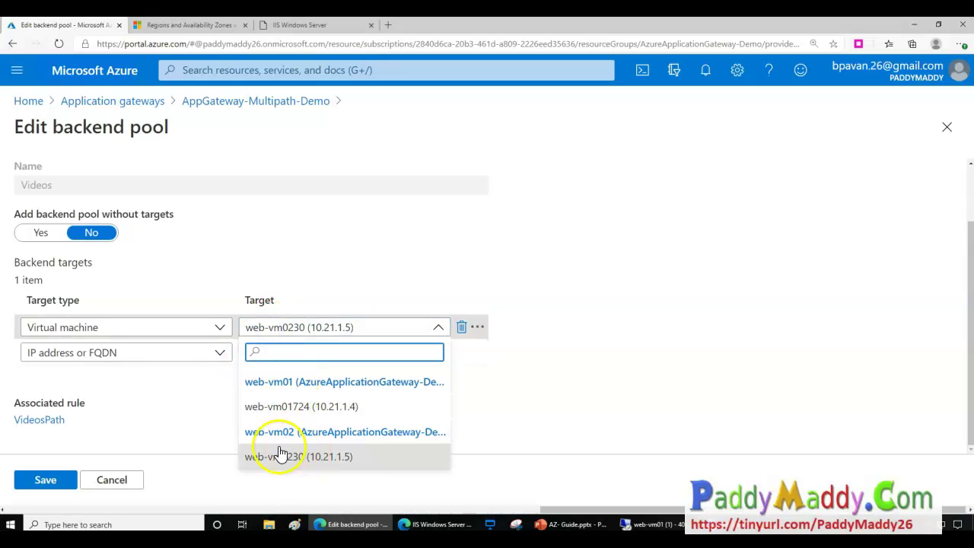
pyautogui.click(707, 388)
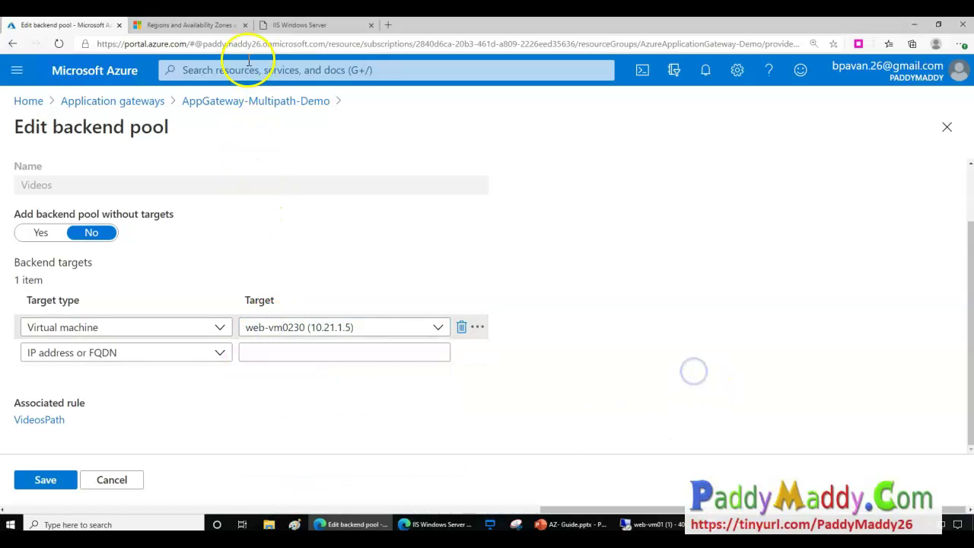
pyautogui.click(237, 102)
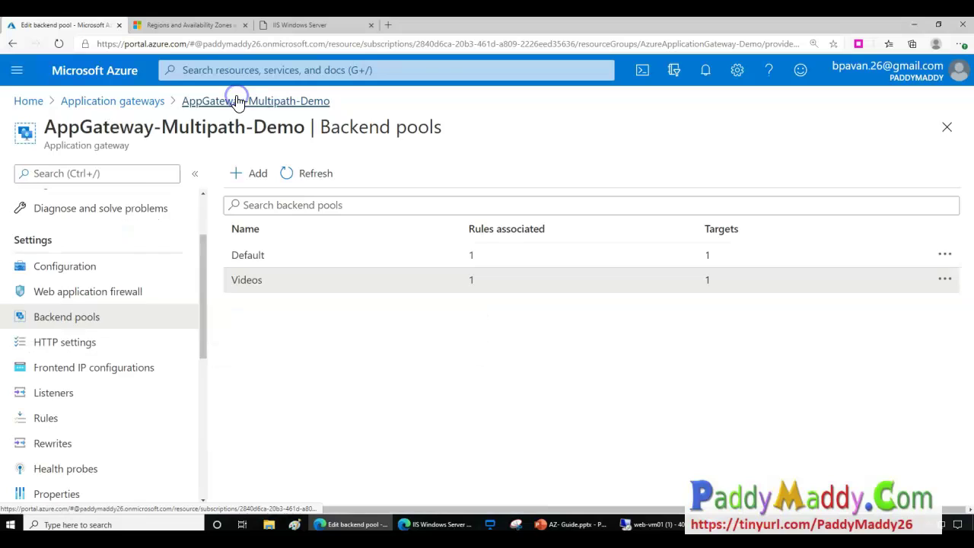
# Review the Http-Settings form, cancel without changes, then open Frontend IP configurations.
pyautogui.click(78, 345)
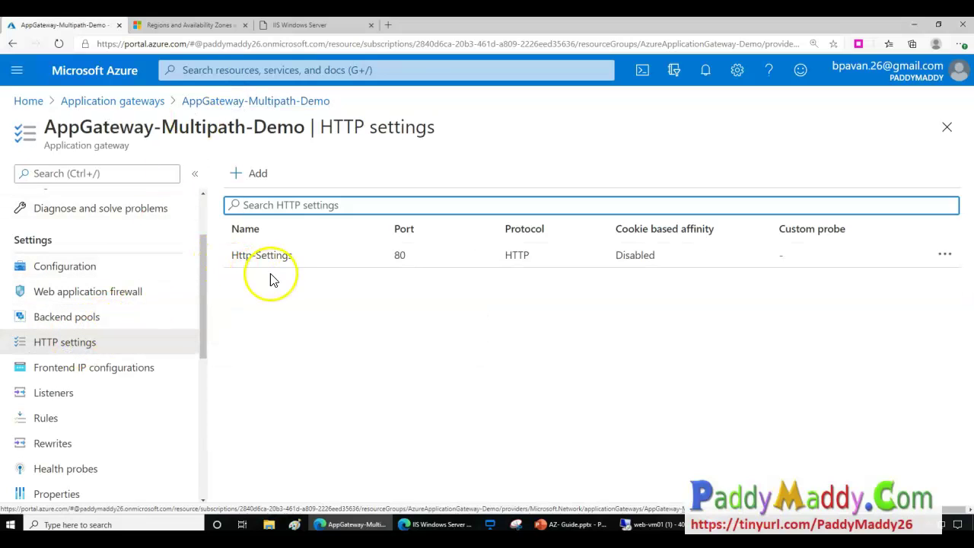
pyautogui.click(287, 266)
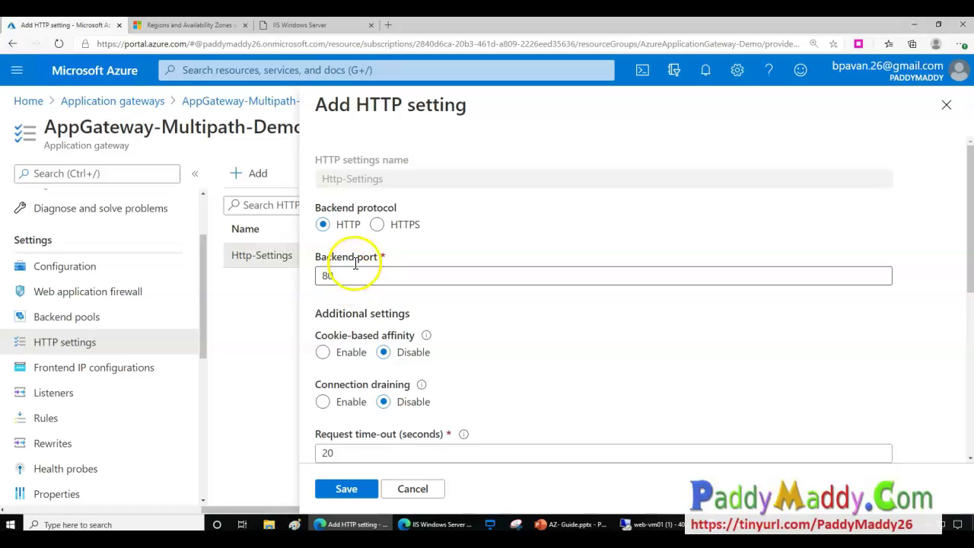
pyautogui.scroll(-2, 435, 358)
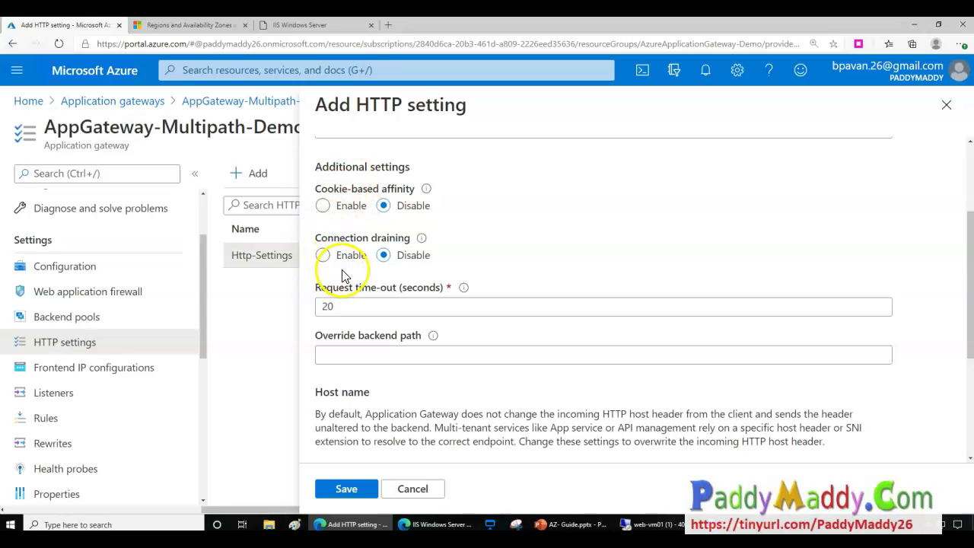
pyautogui.scroll(-3, 449, 417)
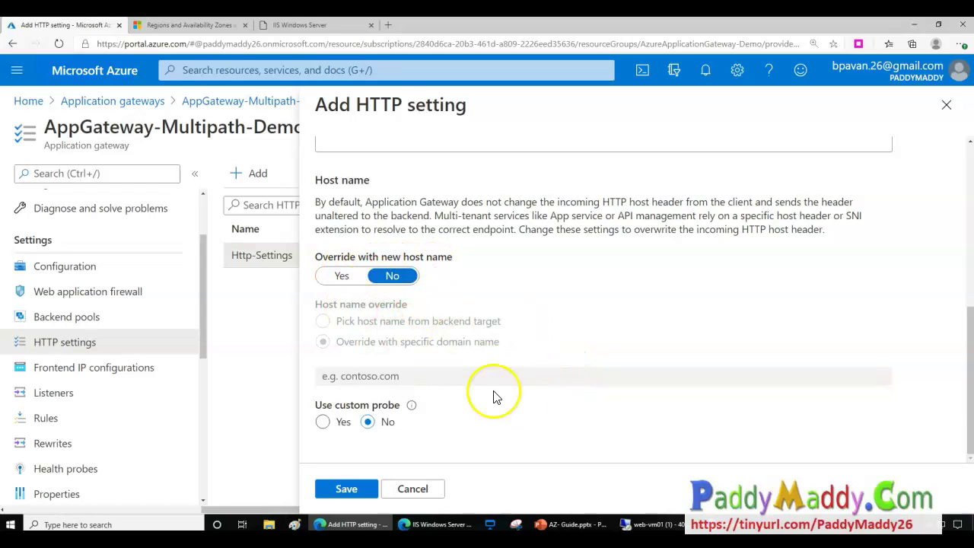
pyautogui.moveTo(438, 200); pyautogui.dragTo(632, 217)
pyautogui.click(632, 217)
pyautogui.click(413, 491)
pyautogui.click(90, 373)
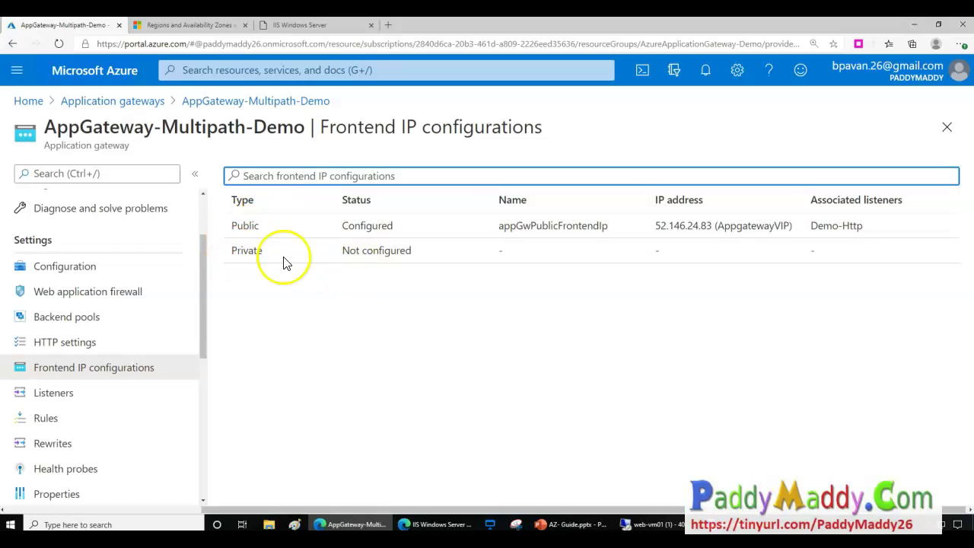
# Open appGwPublicFrontendIp, select public IP 52.146.24.83, and open a new browser tab.
pyautogui.click(322, 224)
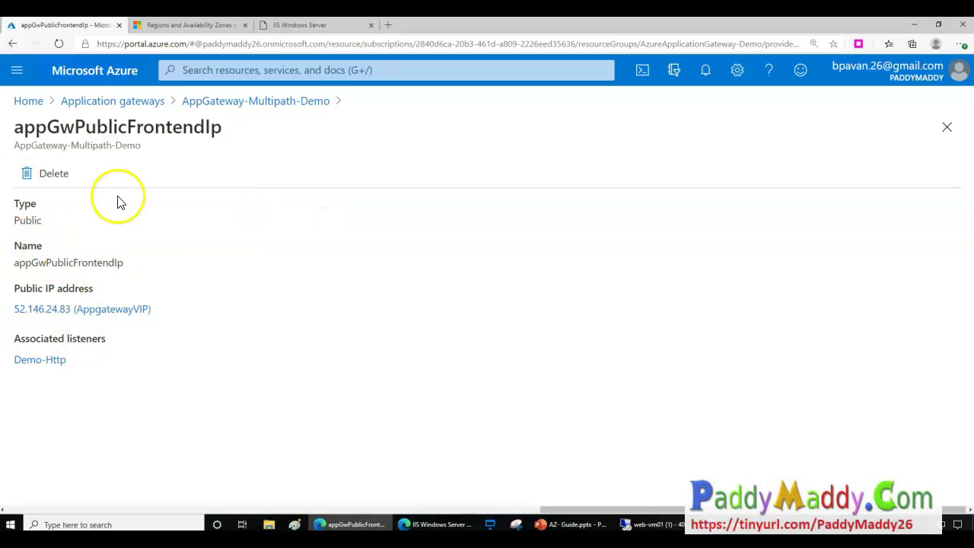
pyautogui.click(245, 102)
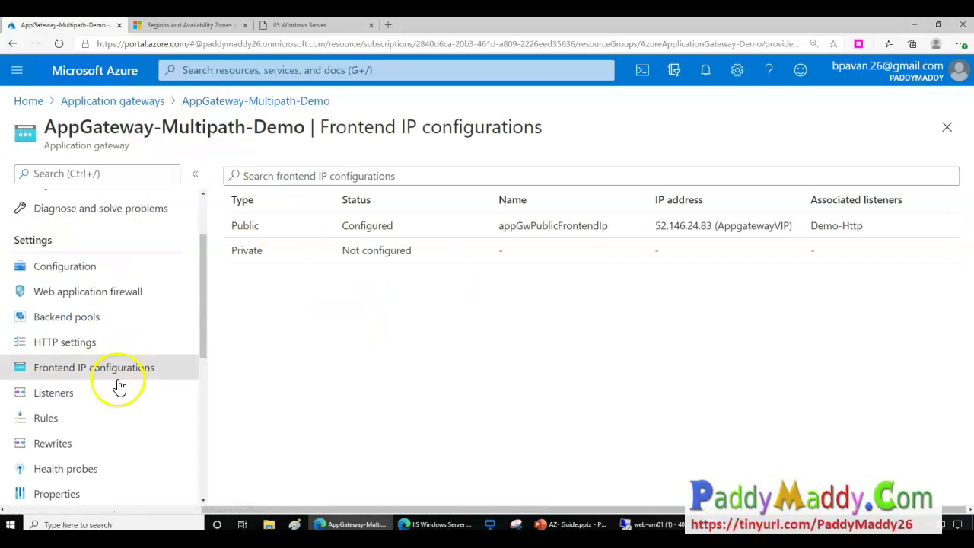
pyautogui.click(574, 228)
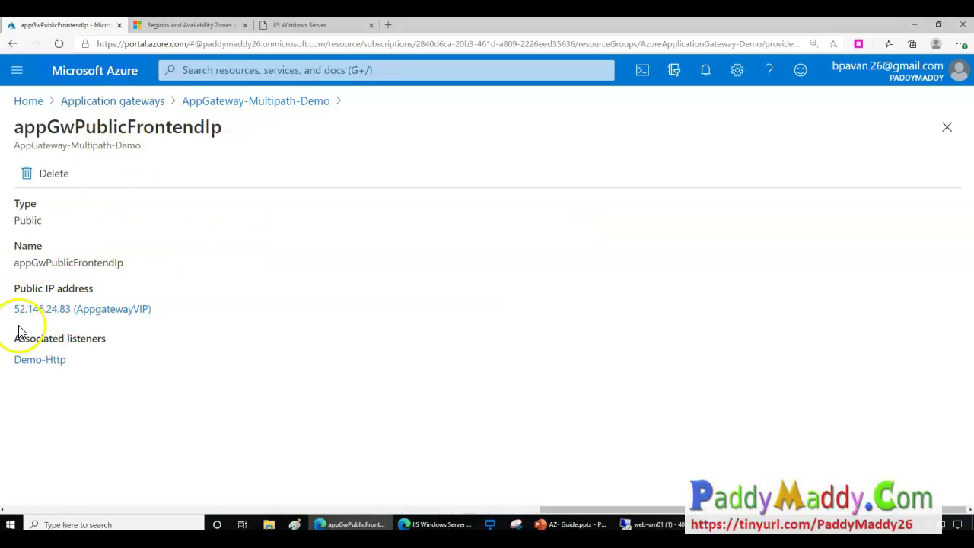
pyautogui.moveTo(12, 318); pyautogui.dragTo(73, 315)
pyautogui.click(388, 24)
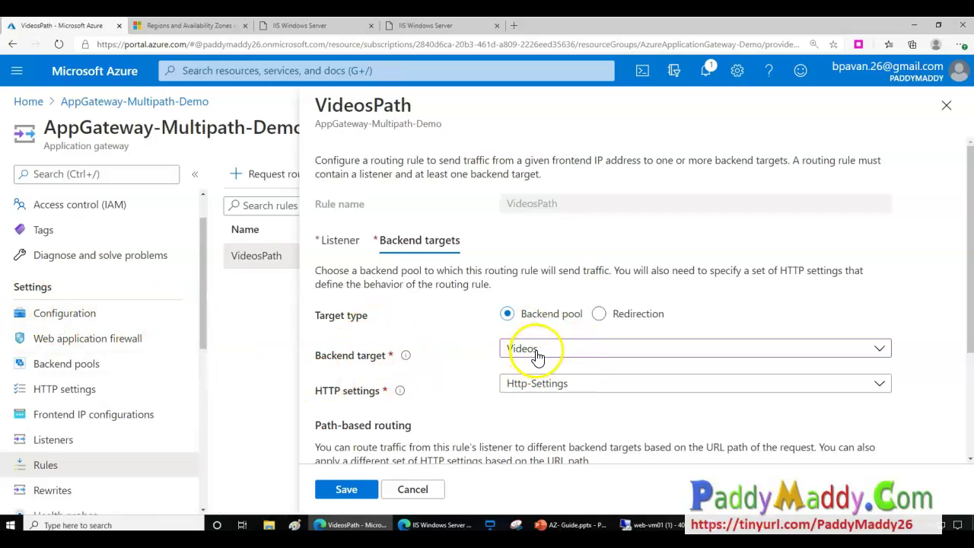
# Switch the VideosPath rule's backend target from Videos back to Default and save.
pyautogui.scroll(-2, 537, 355)
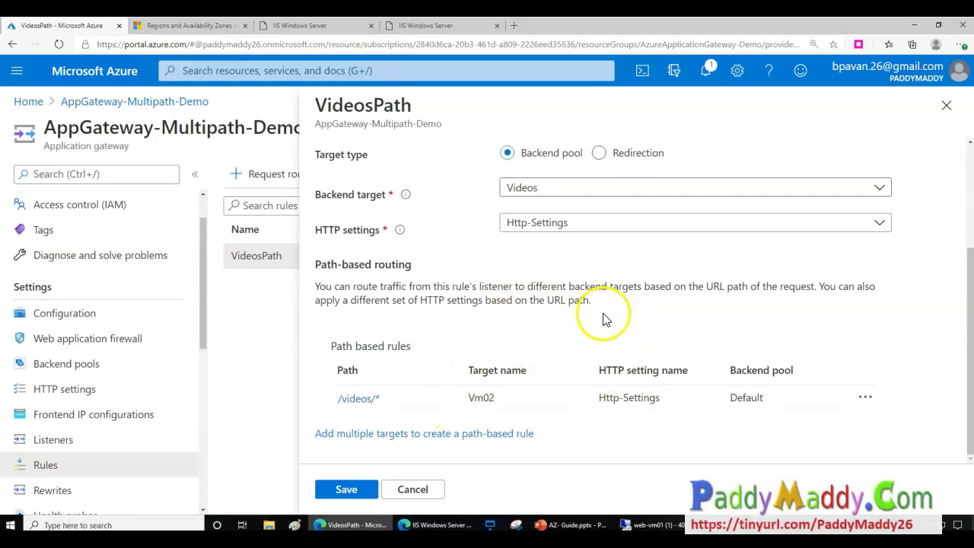
pyautogui.scroll(1, 578, 289)
pyautogui.click(535, 243)
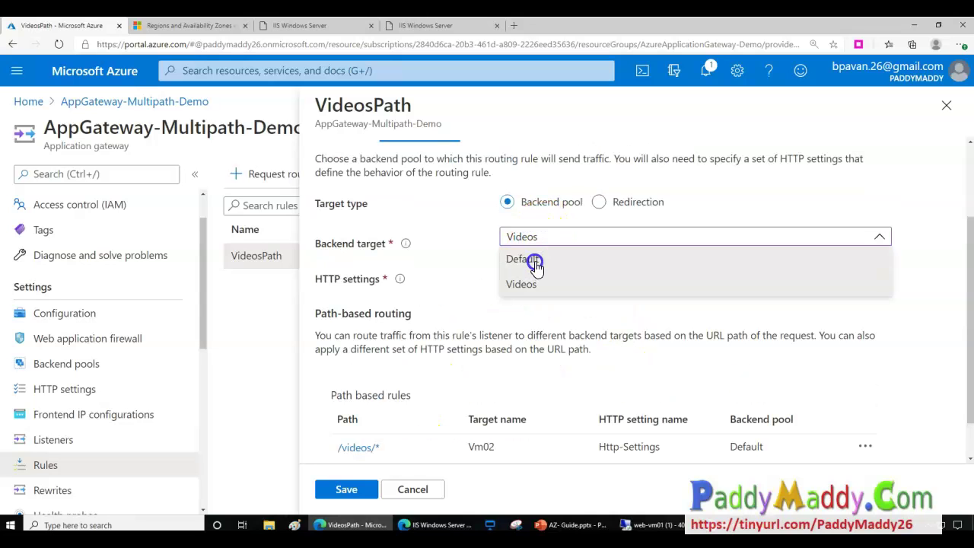
pyautogui.click(533, 261)
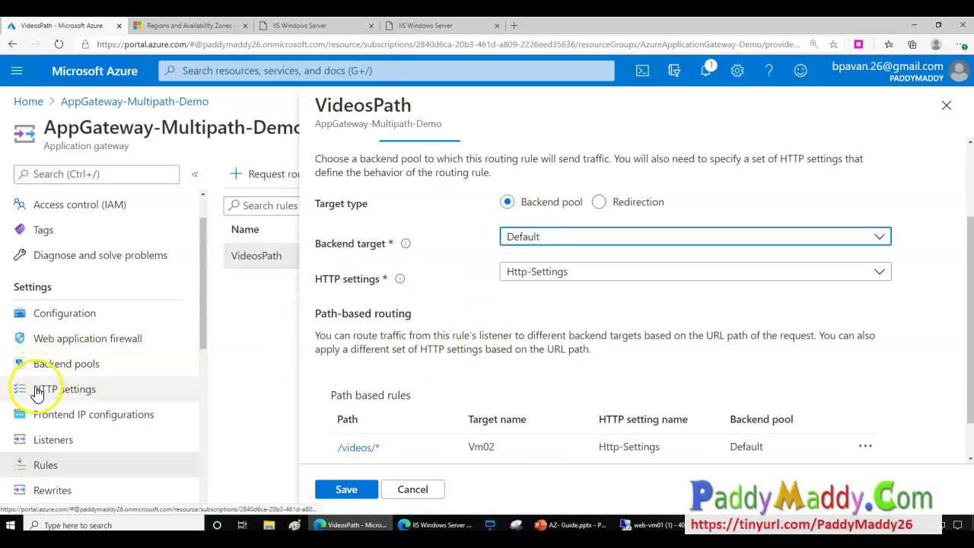
pyautogui.scroll(-1, 616, 363)
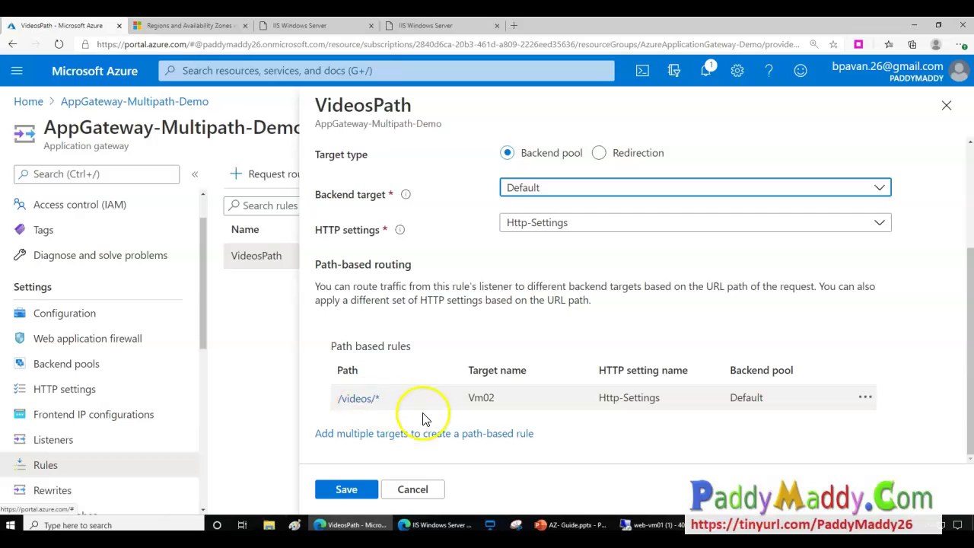
pyautogui.scroll(1, 567, 187)
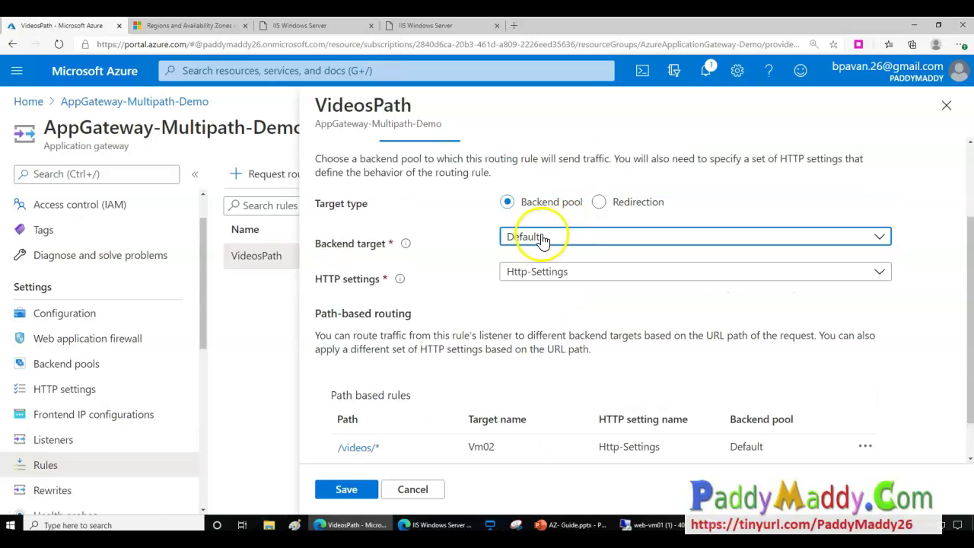
pyautogui.click(351, 489)
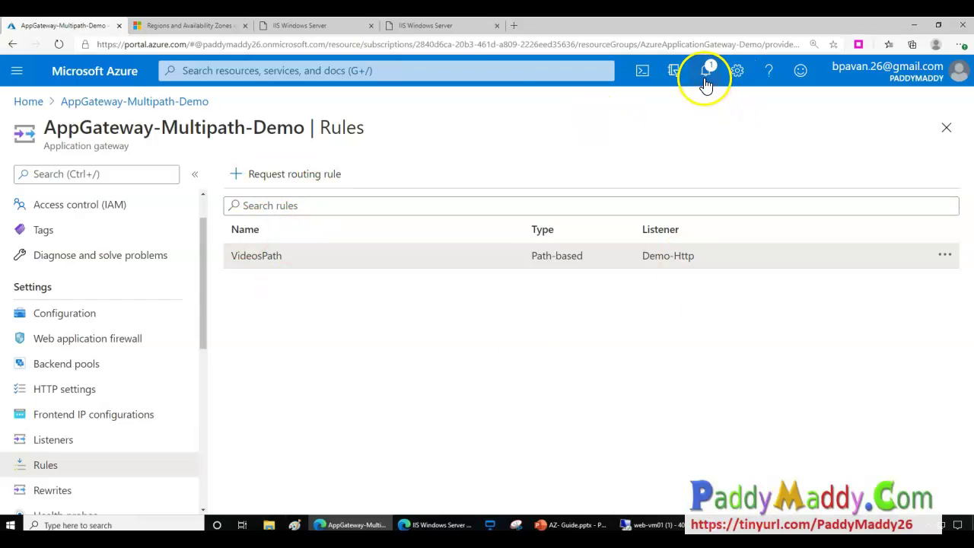
# Reload the IIS tab, then load 52.146.24.83 in a new InPrivate window.
pyautogui.click(424, 29)
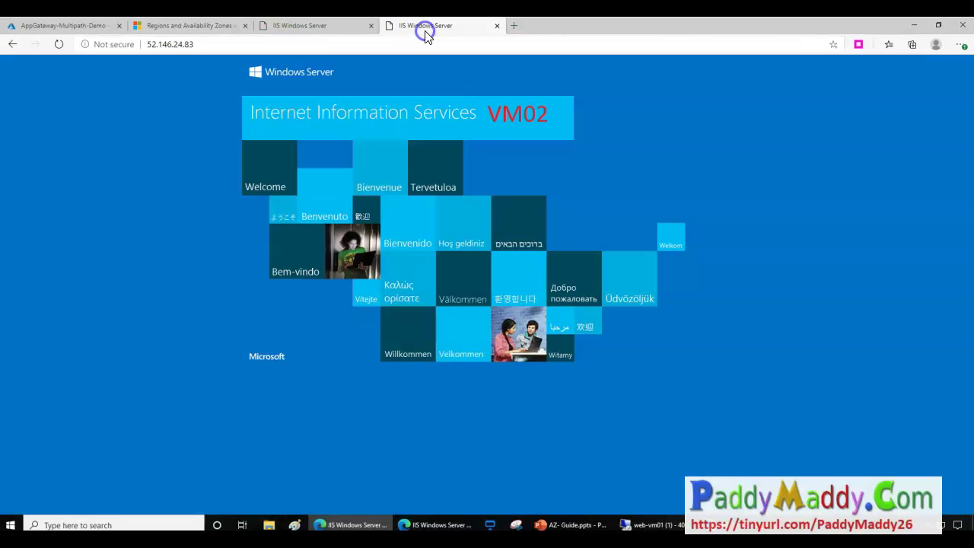
pyautogui.click(55, 45)
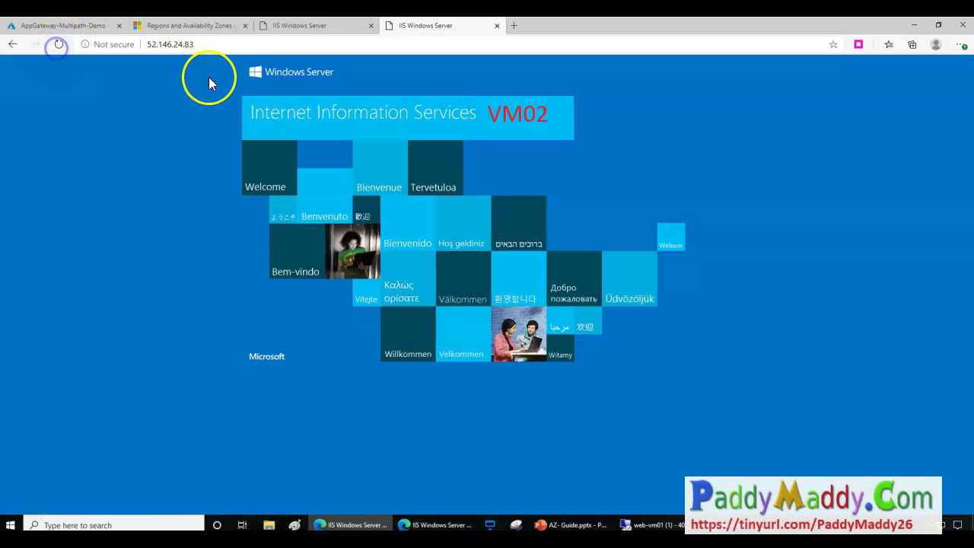
pyautogui.click(227, 47)
pyautogui.hotkey('ctrl', 'c')
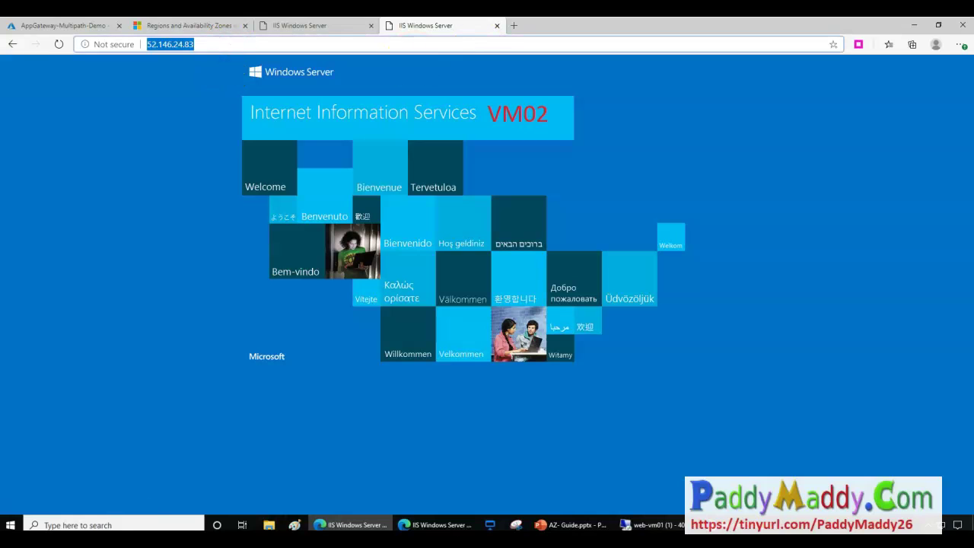
pyautogui.click(960, 45)
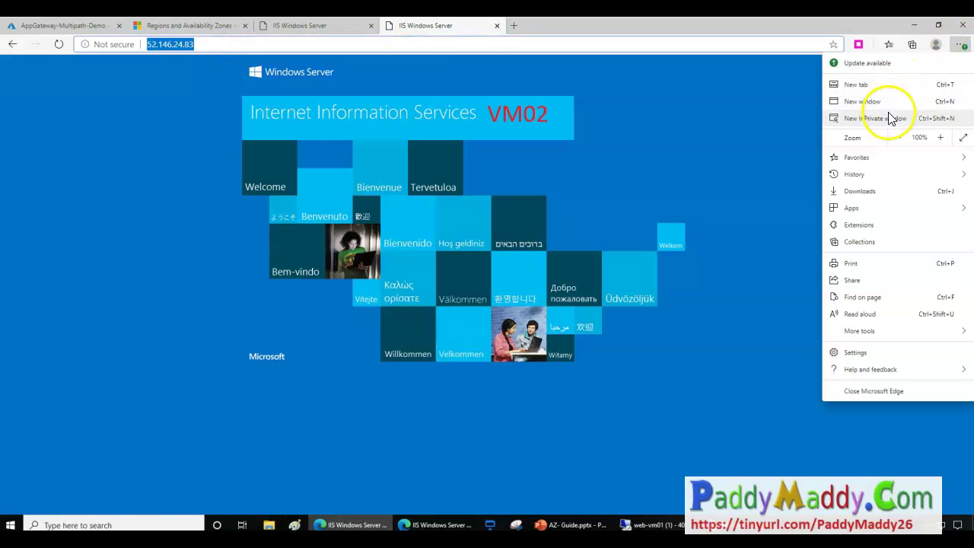
pyautogui.click(891, 115)
pyautogui.hotkey('ctrl', 'v')
pyautogui.press('Return')
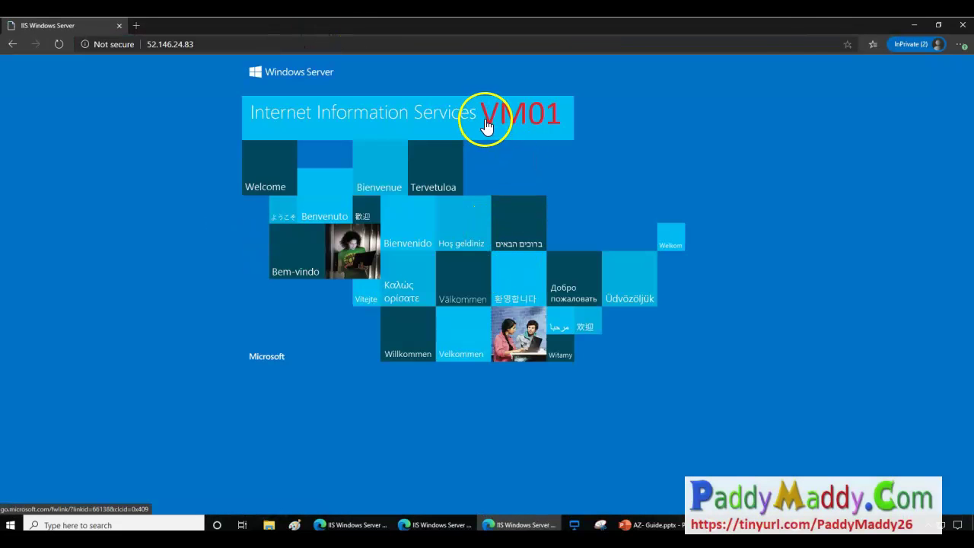
# Close the VM02, VM01 and docs tabs, maximize the InPrivate window, and full-screen the web-vm02 remote desktop.
pyautogui.moveTo(799, 34); pyautogui.dragTo(727, 164)
pyautogui.click(499, 25)
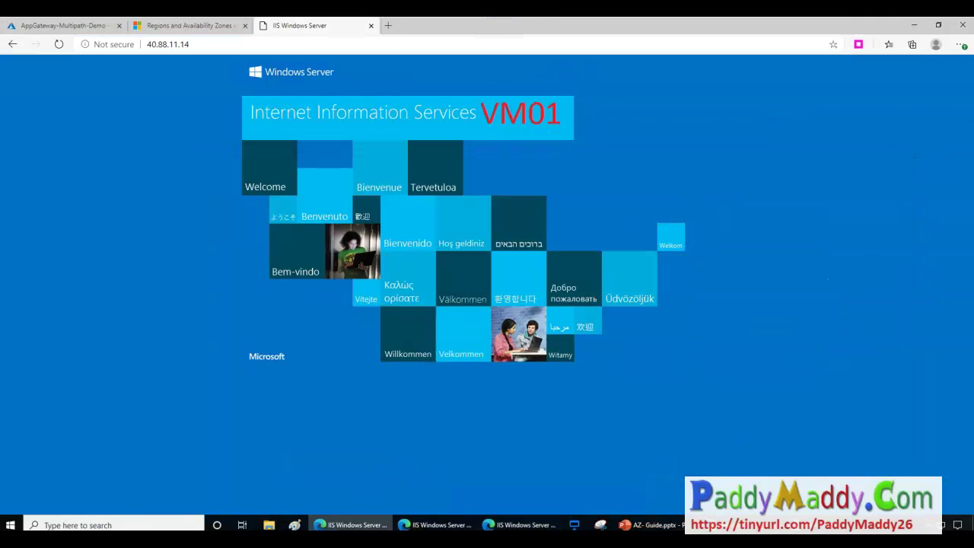
pyautogui.click(371, 27)
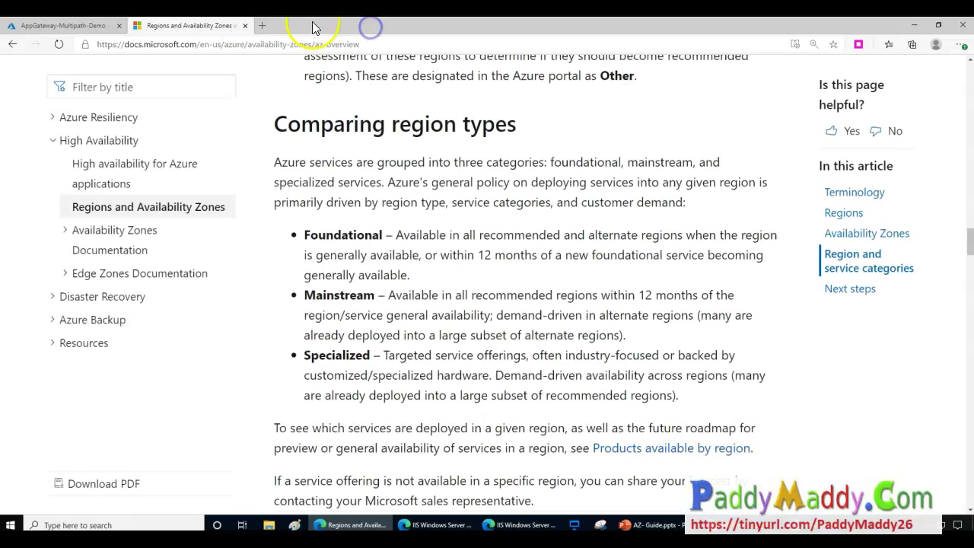
pyautogui.click(244, 26)
pyautogui.click(533, 525)
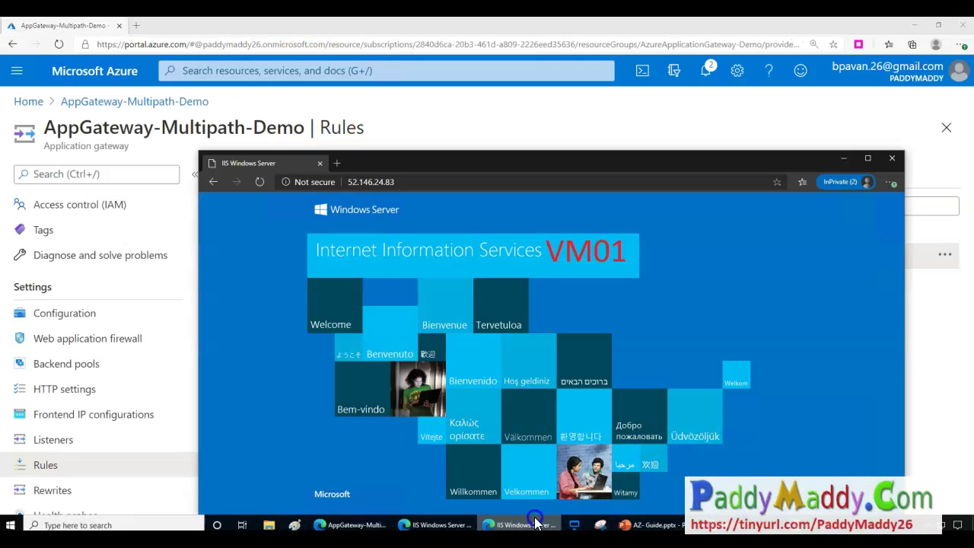
pyautogui.doubleClick(459, 163)
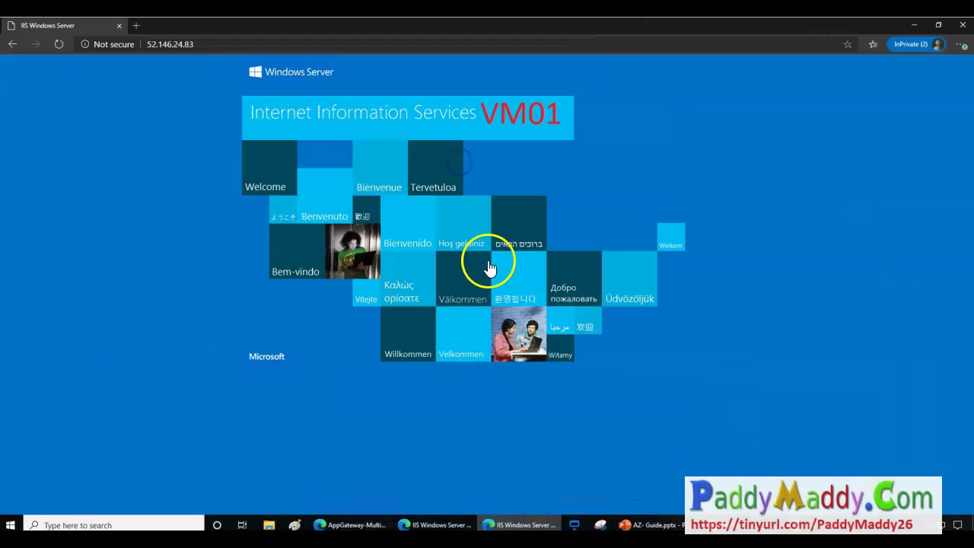
pyautogui.click(835, 525)
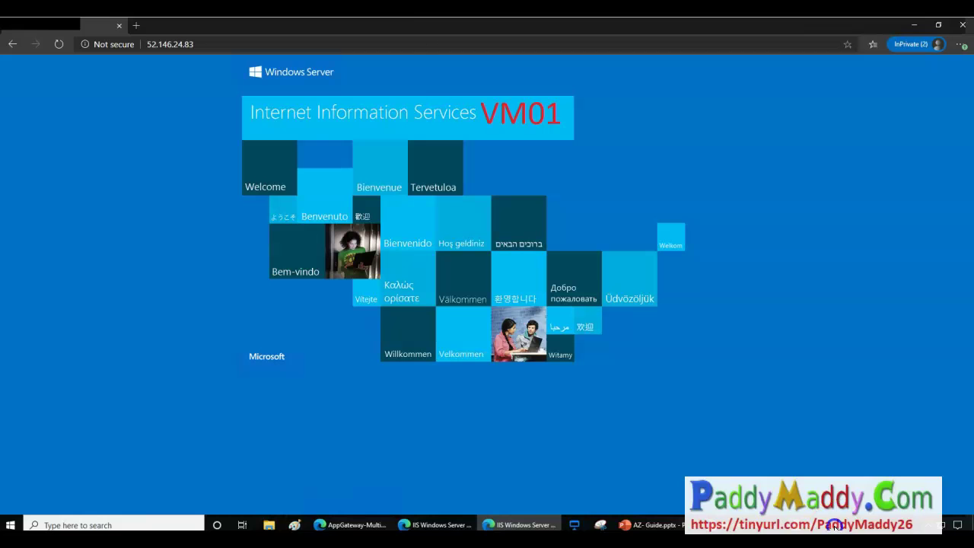
pyautogui.doubleClick(281, 33)
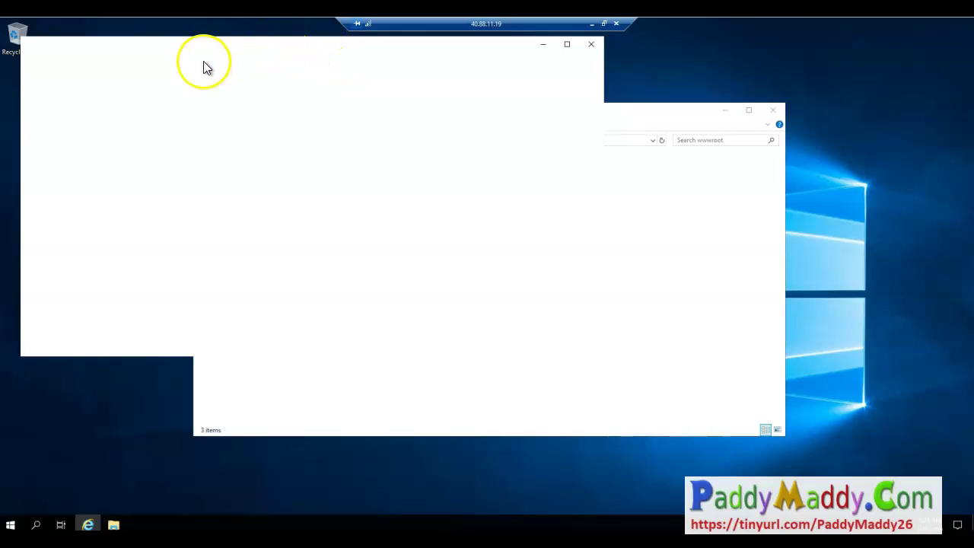
# Confirm the VM's localhost/videos/test.html reads 'This is videos Section page', then minimize the remote session.
pyautogui.click(447, 201)
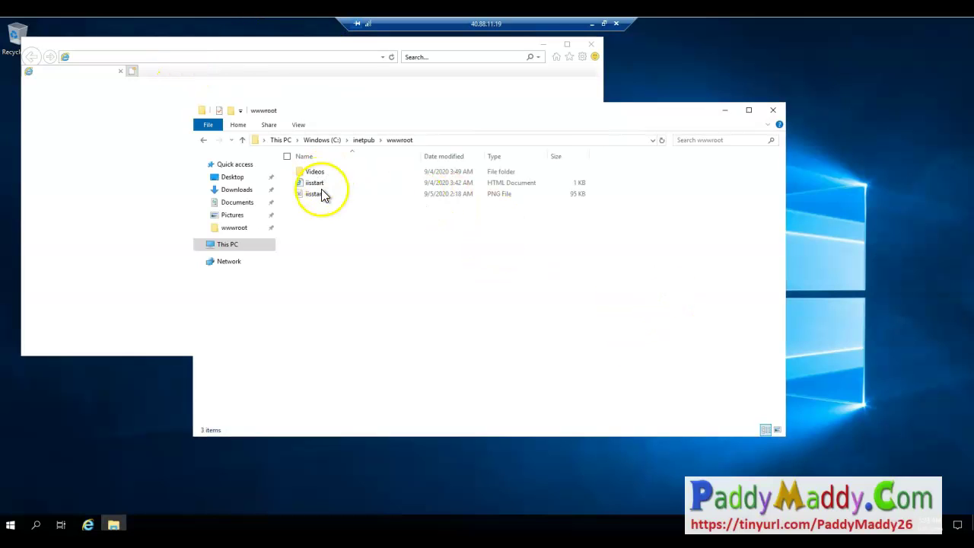
pyautogui.click(128, 59)
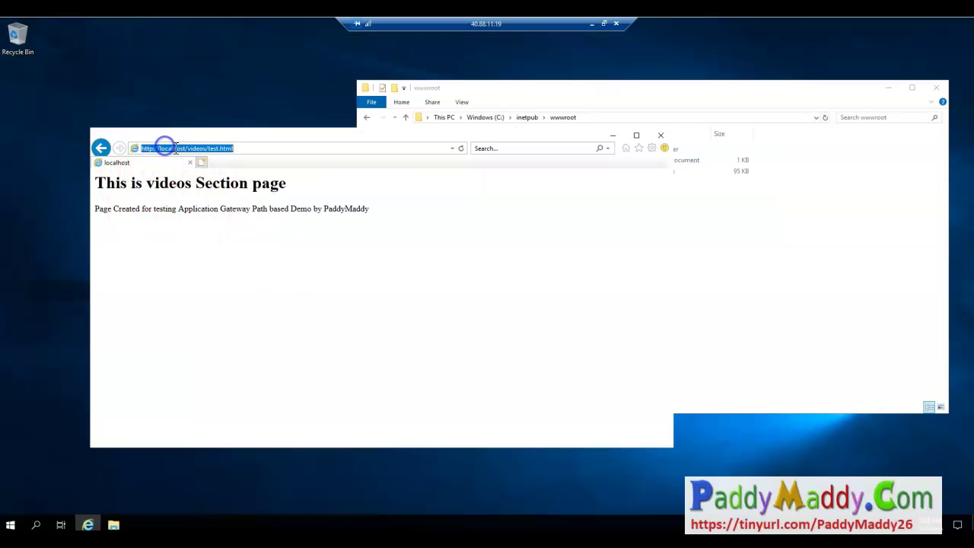
pyautogui.click(199, 225)
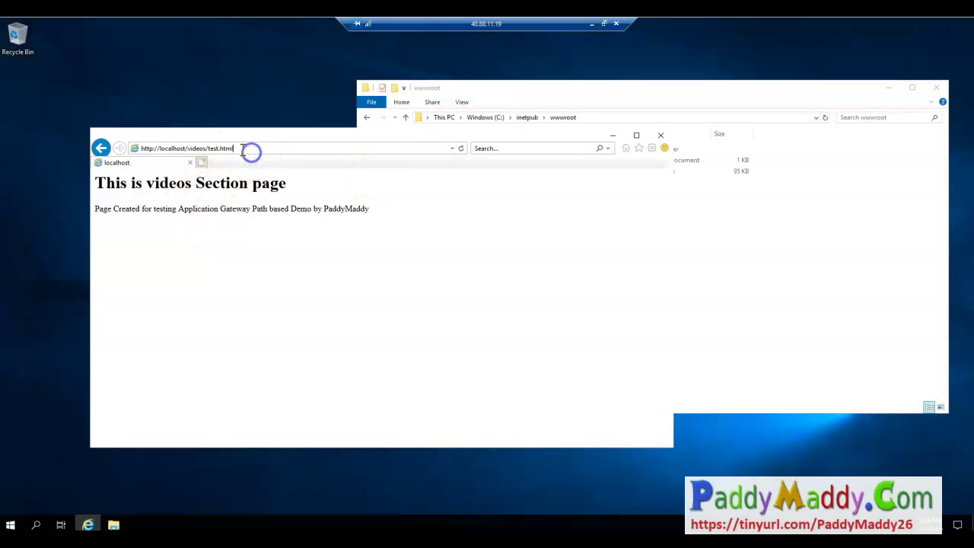
pyautogui.click(636, 88)
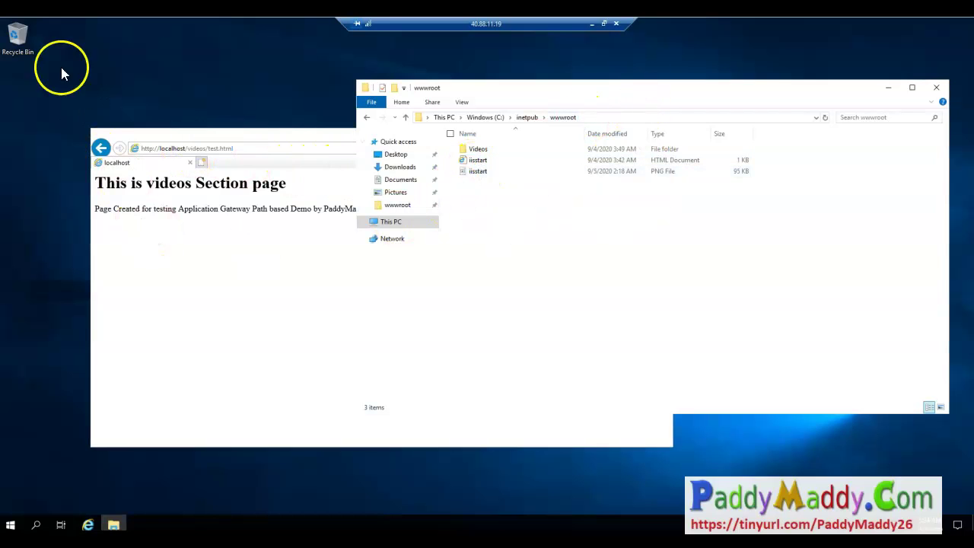
pyautogui.click(12, 525)
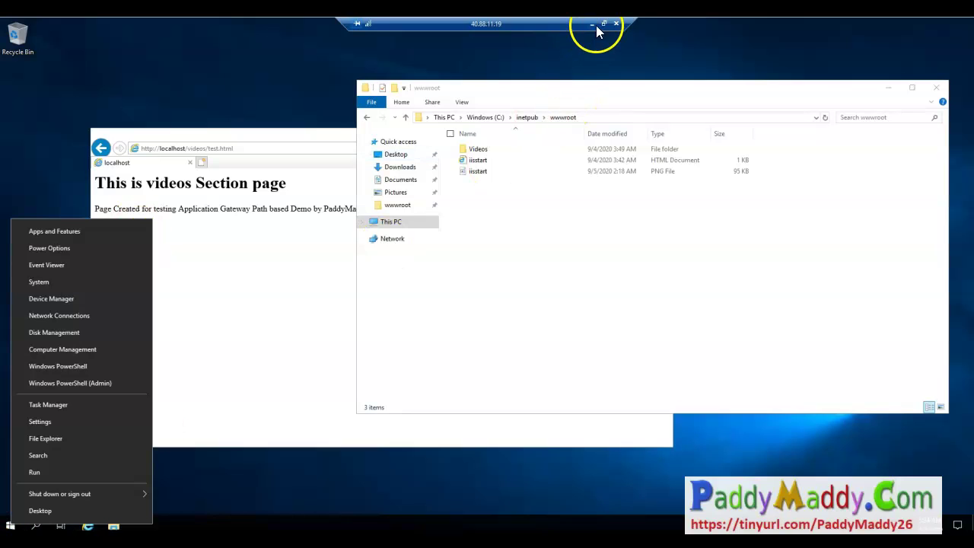
pyautogui.click(592, 24)
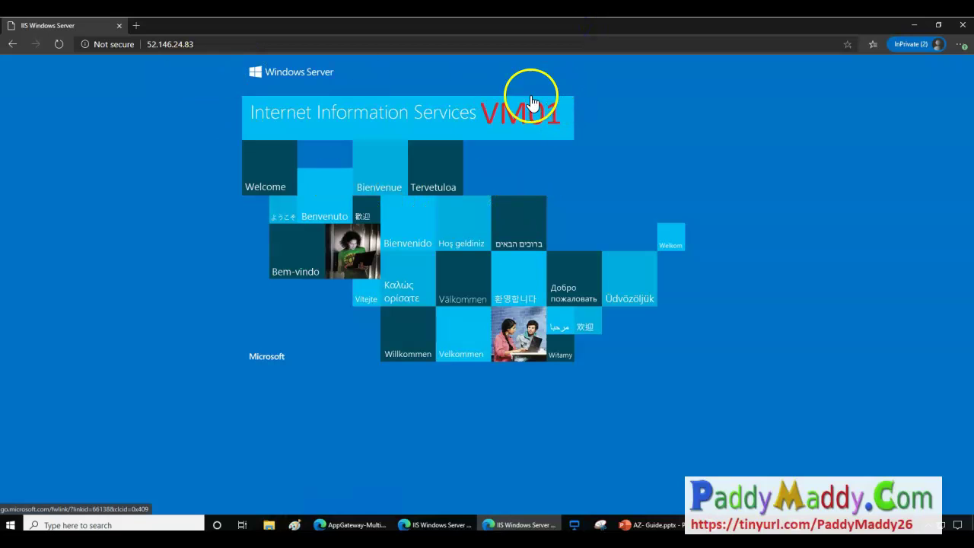
# Request 52.146.24.83/videos/test.html through the gateway in Edge, getting a 404 not found error.
pyautogui.click(228, 44)
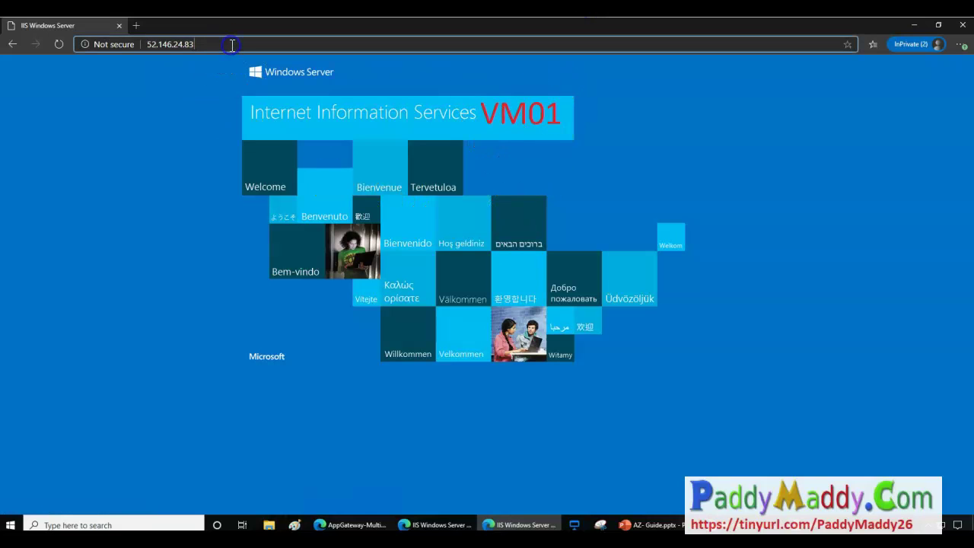
pyautogui.write('/videos/test.html')
pyautogui.press('Return')
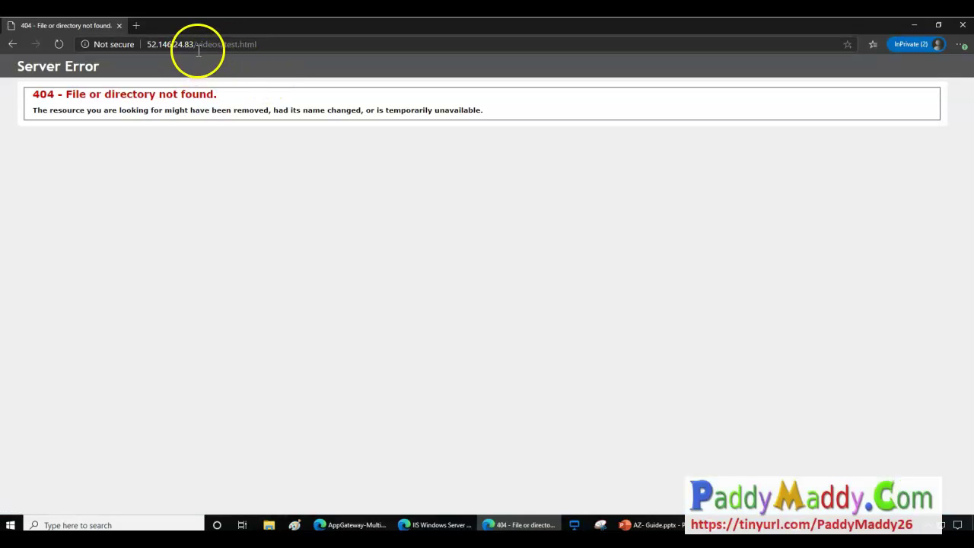
pyautogui.hotkey('alt', 'Tab')
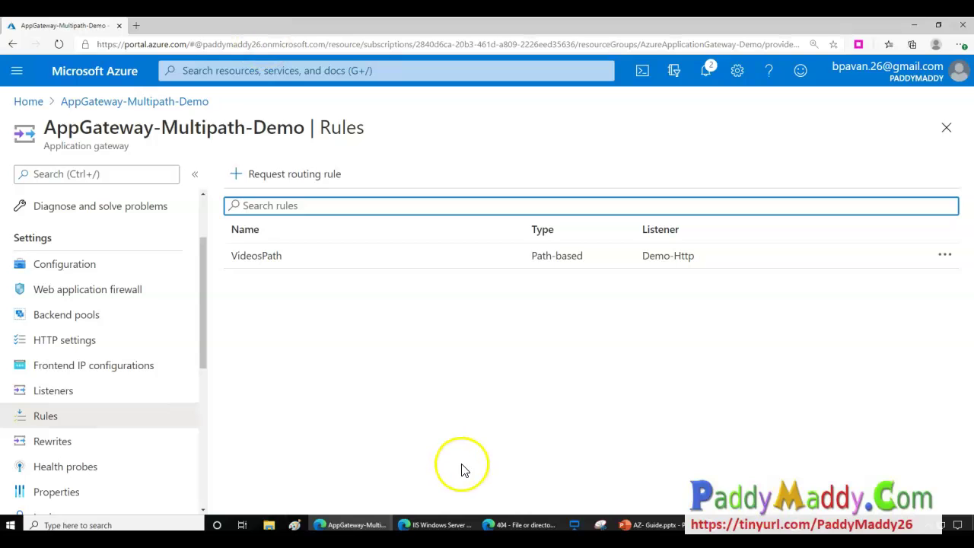
# Open the VideosPath routing rule and review its backend targets.
pyautogui.click(294, 259)
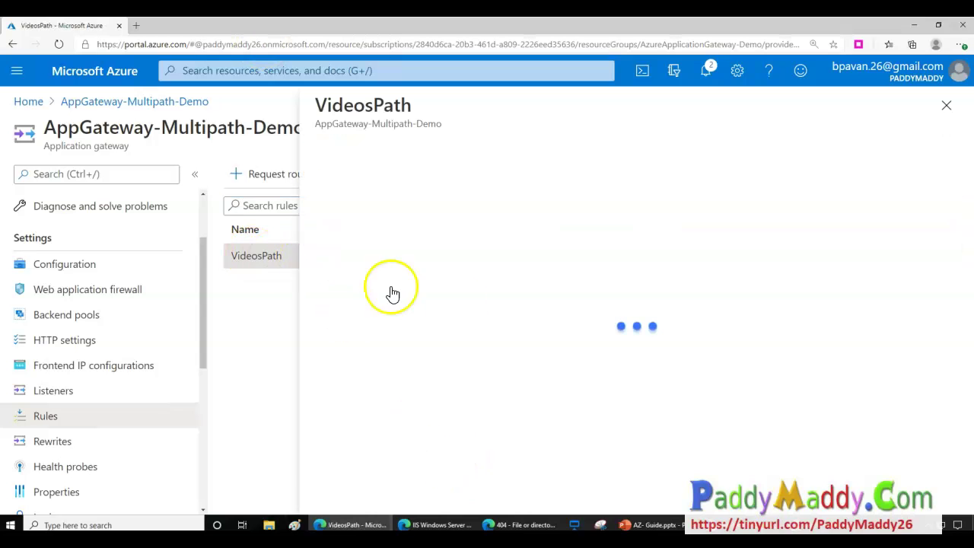
pyautogui.click(427, 254)
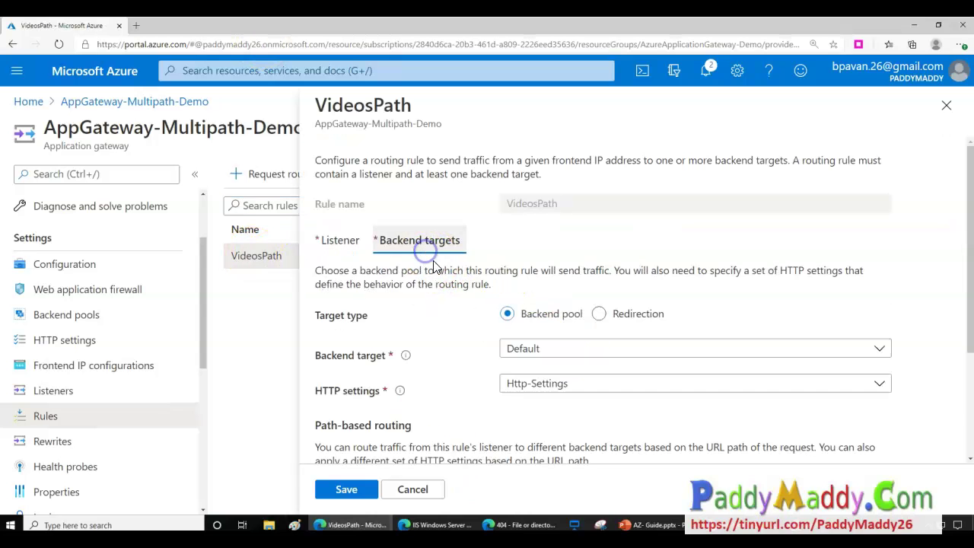
pyautogui.scroll(-3, 516, 433)
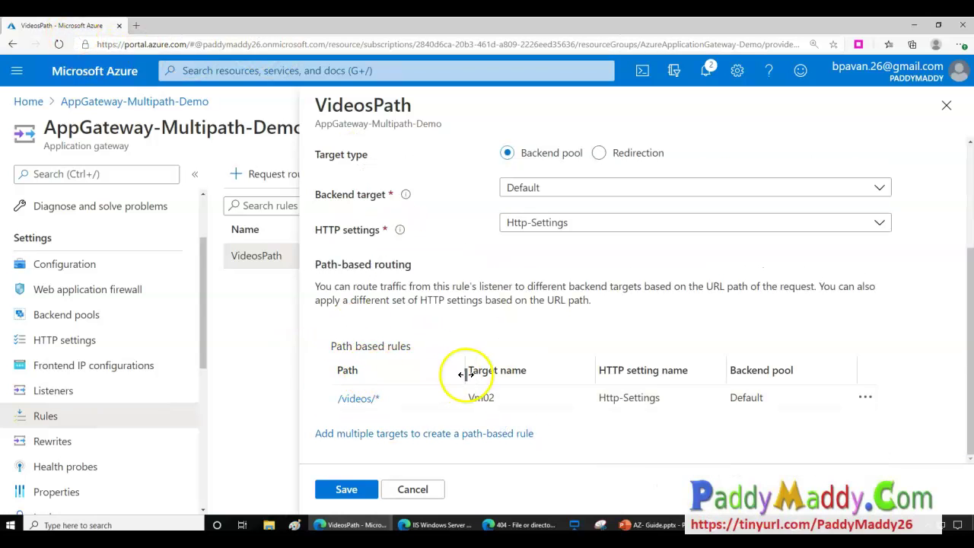
pyautogui.scroll(1, 386, 327)
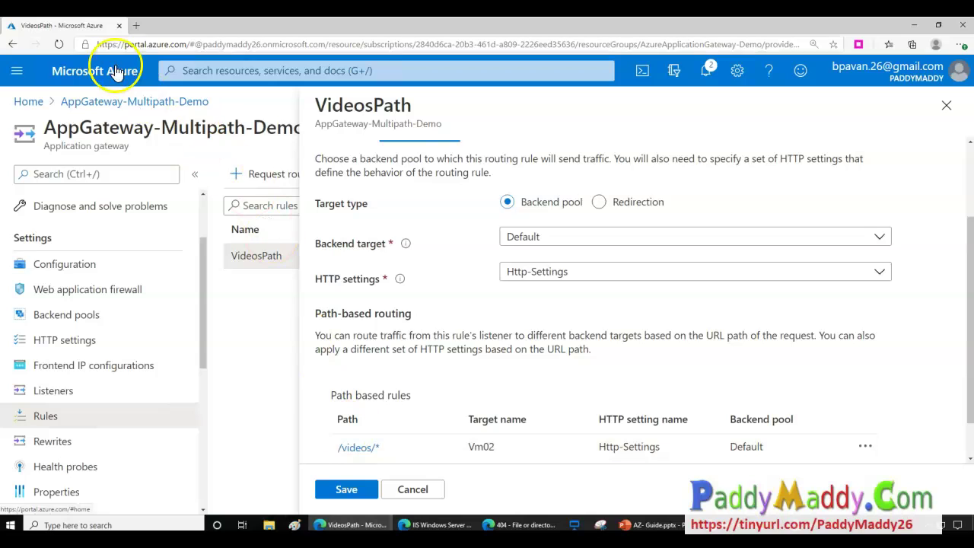
pyautogui.scroll(-1, 350, 399)
# Route the /videos/* path to the Videos backend pool, save, and check the saving notification.
pyautogui.click(350, 399)
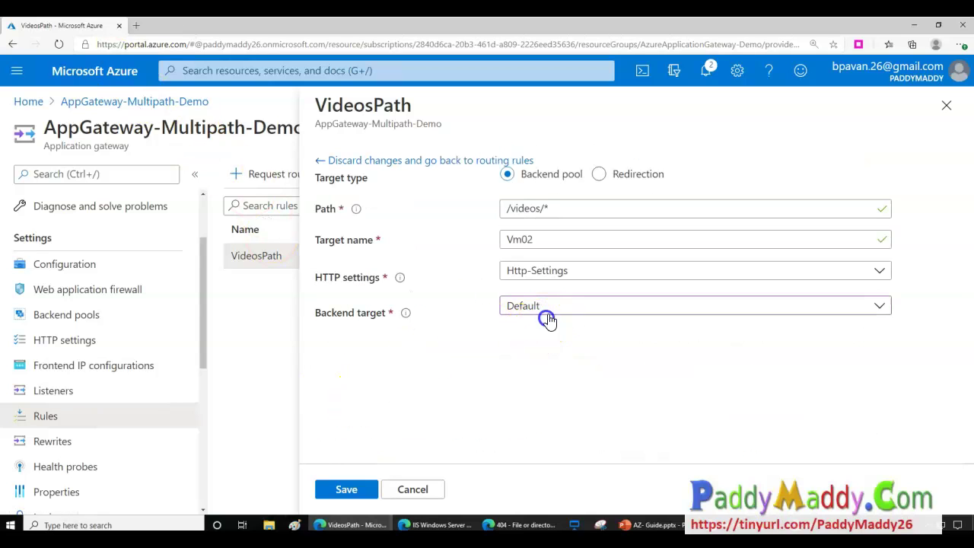
pyautogui.click(548, 319)
pyautogui.click(528, 355)
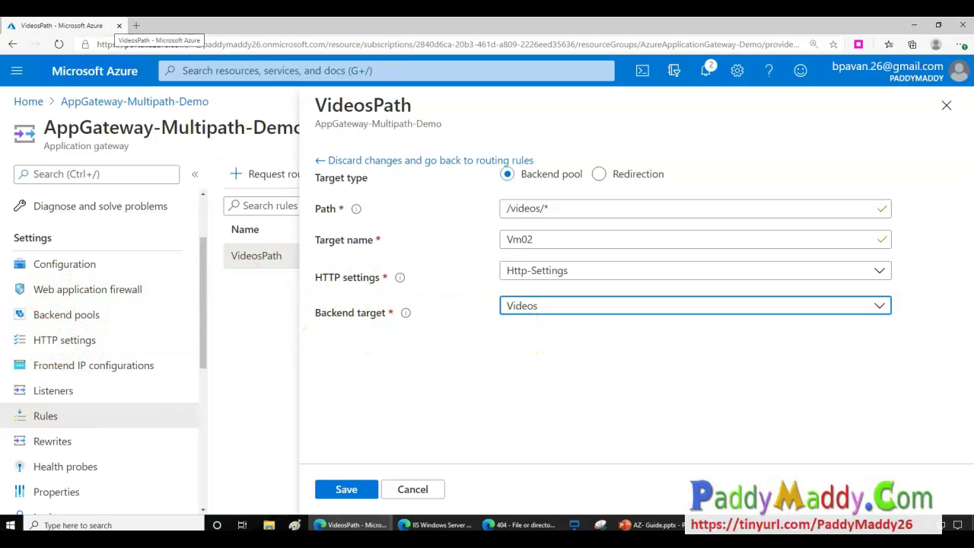
pyautogui.click(338, 493)
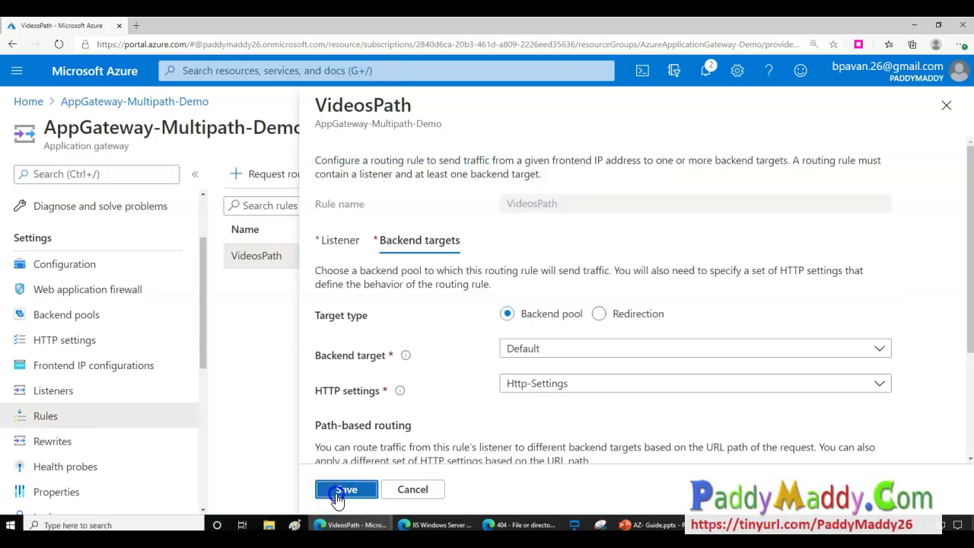
pyautogui.click(336, 497)
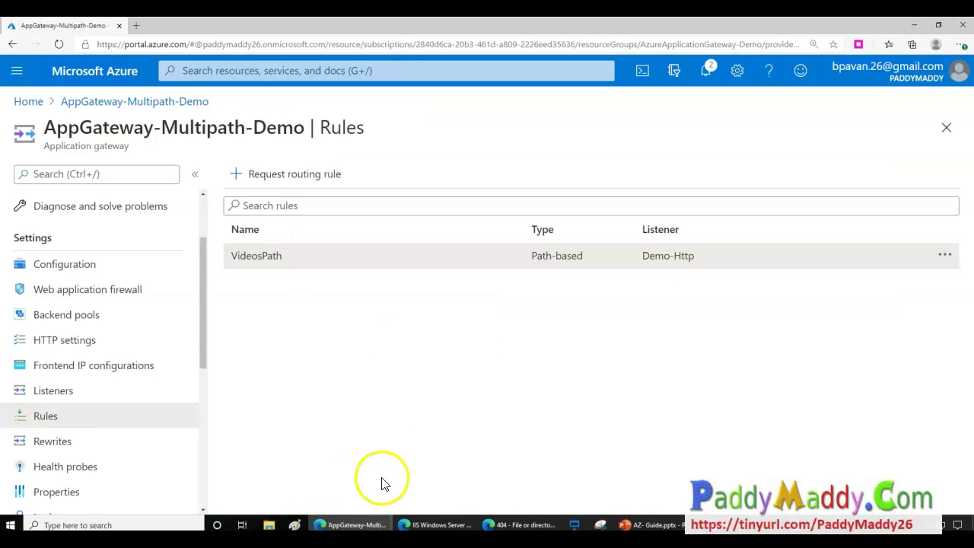
pyautogui.click(705, 75)
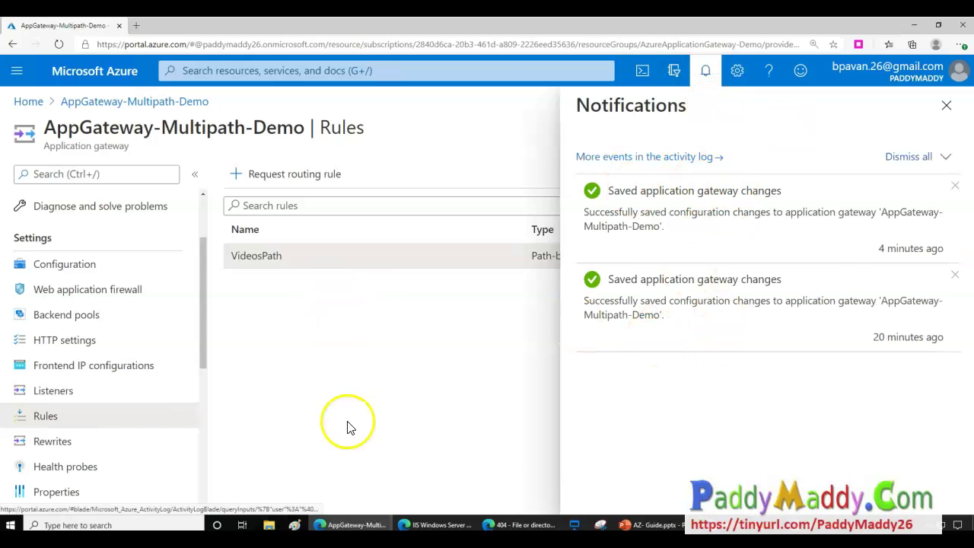
pyautogui.moveTo(667, 186); pyautogui.dragTo(693, 210)
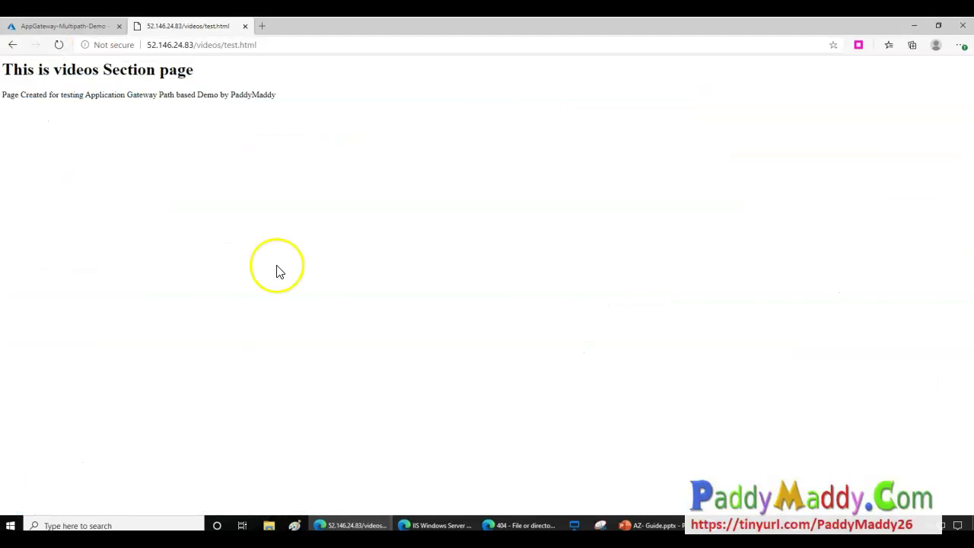
# Confirm the videos page loads through the gateway, then load the root IP's VM01 IIS page.
pyautogui.click(270, 45)
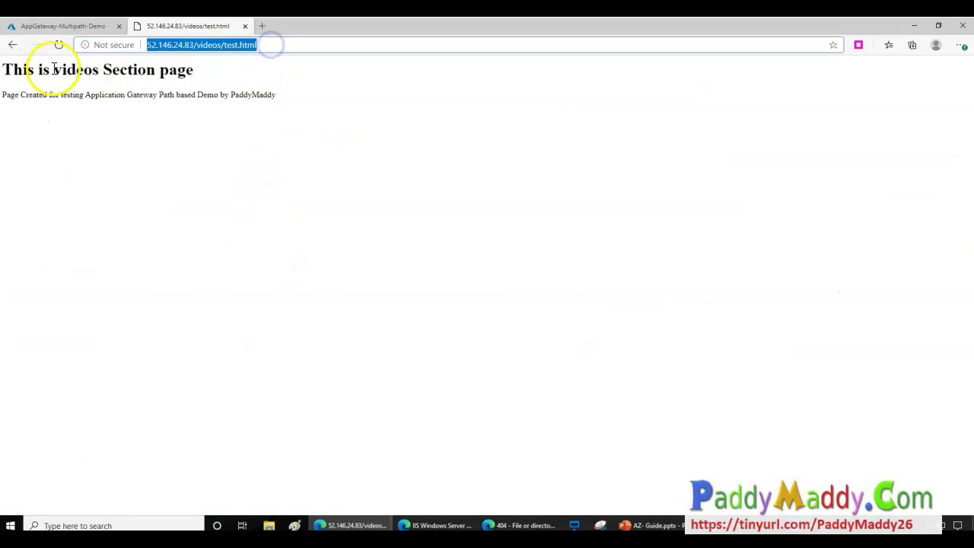
pyautogui.click(99, 115)
pyautogui.moveTo(76, 69); pyautogui.dragTo(246, 122)
pyautogui.click(376, 287)
pyautogui.click(198, 45)
pyautogui.press('BackSpace')
pyautogui.press('Return')
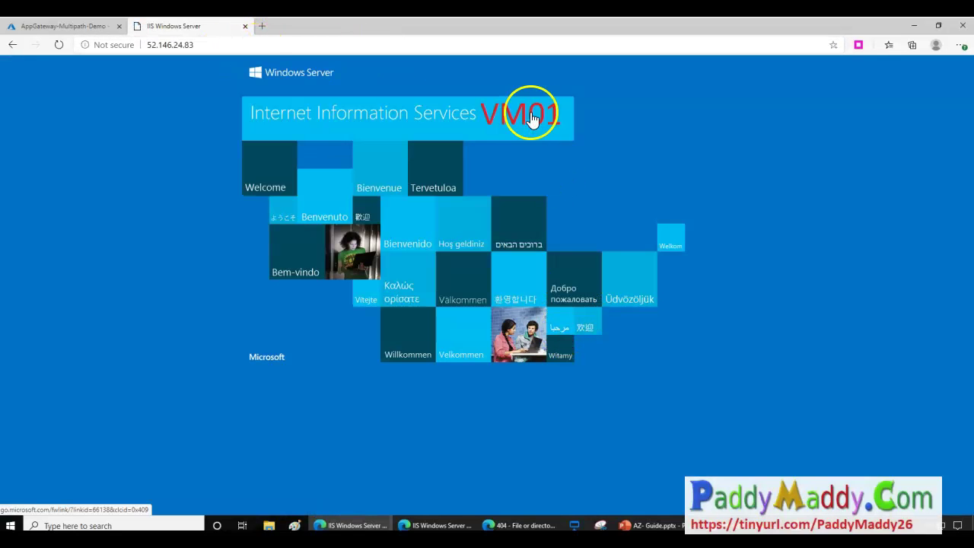
# Reopen 52.146.24.83/videos/test.html and verify its 'This is videos Section page' text.
pyautogui.click(251, 44)
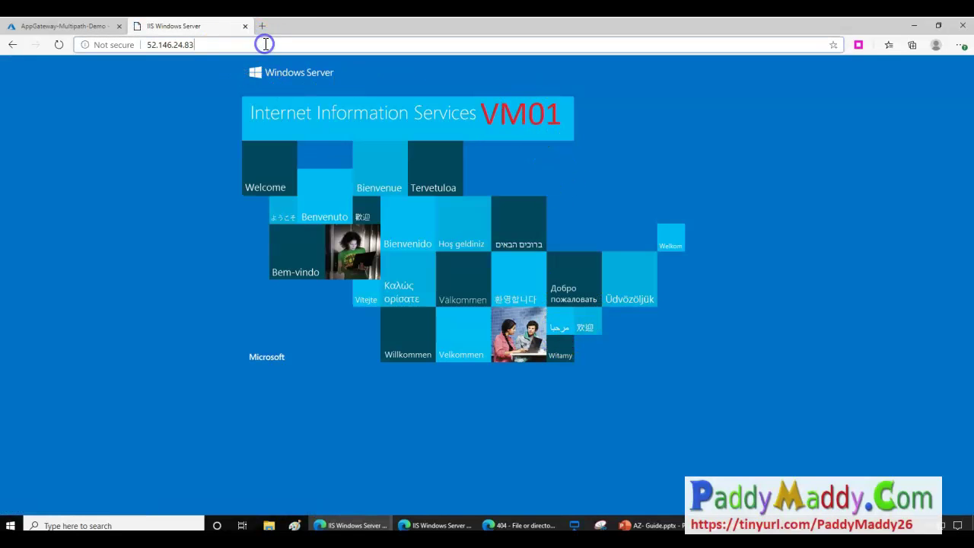
pyautogui.write('/v')
pyautogui.press('Down')
pyautogui.press('Down')
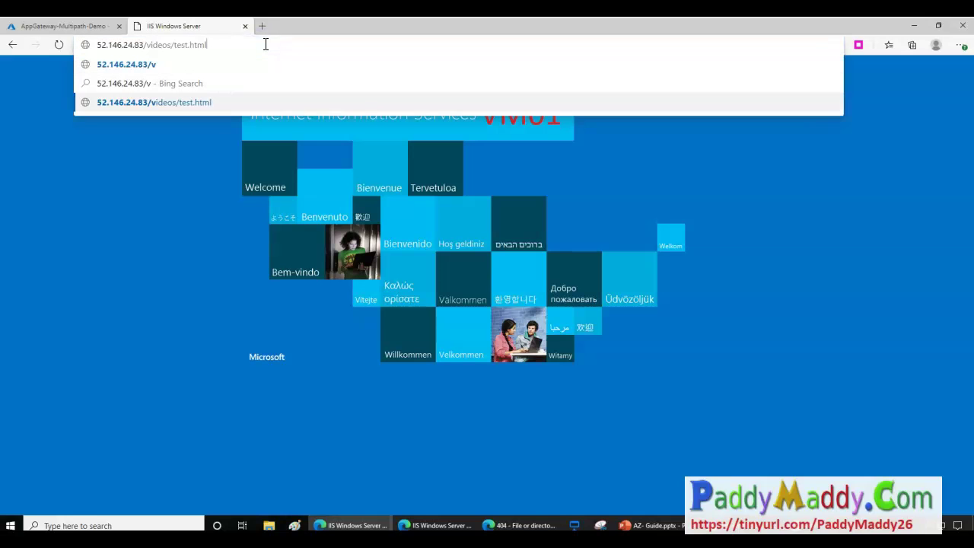
pyautogui.press('Return')
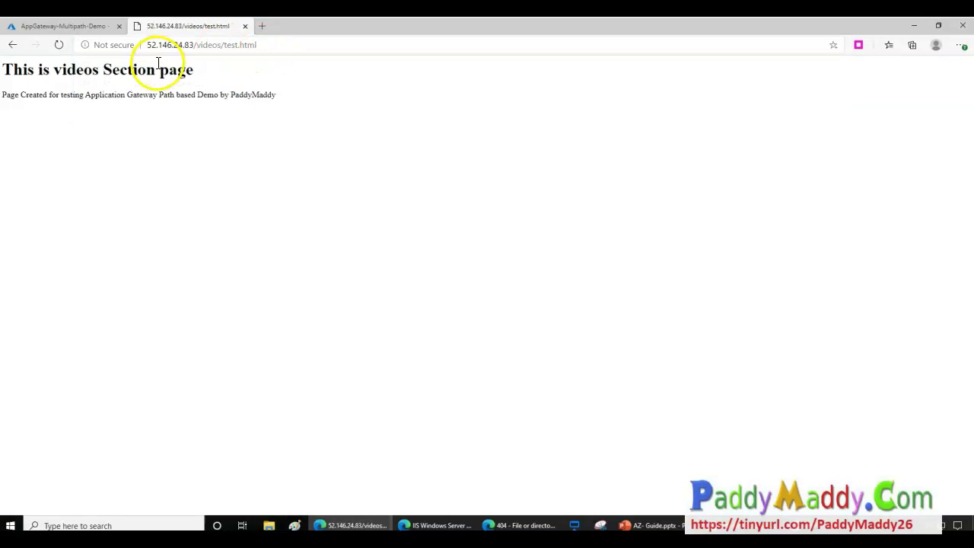
pyautogui.moveTo(108, 69); pyautogui.dragTo(275, 151)
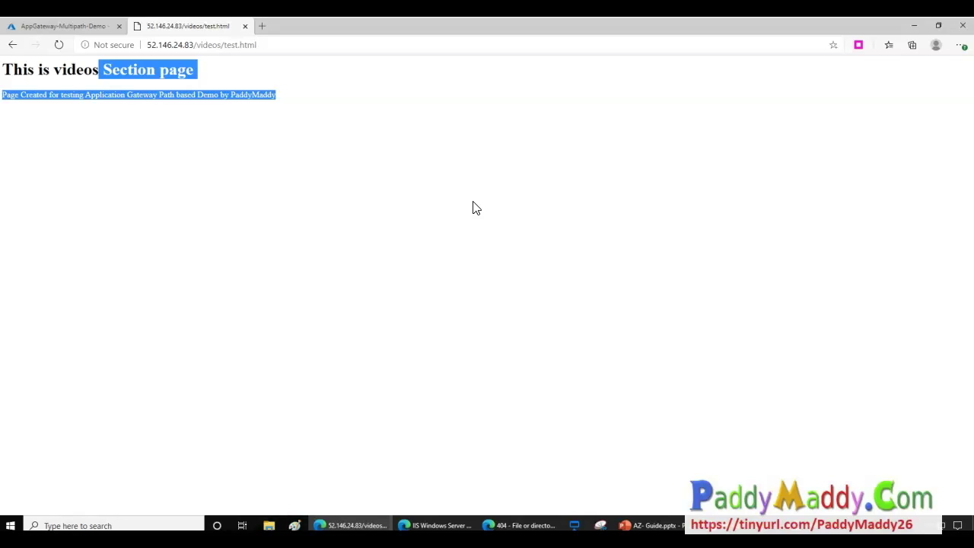
pyautogui.click(64, 29)
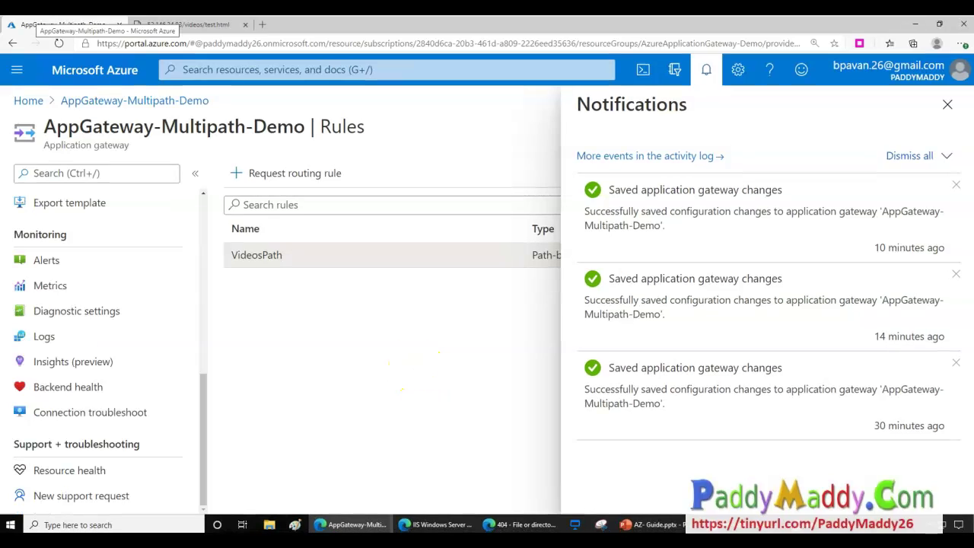
# Dismiss the notifications and go to the gateway's Web application firewall settings.
pyautogui.scroll(6, 83, 322)
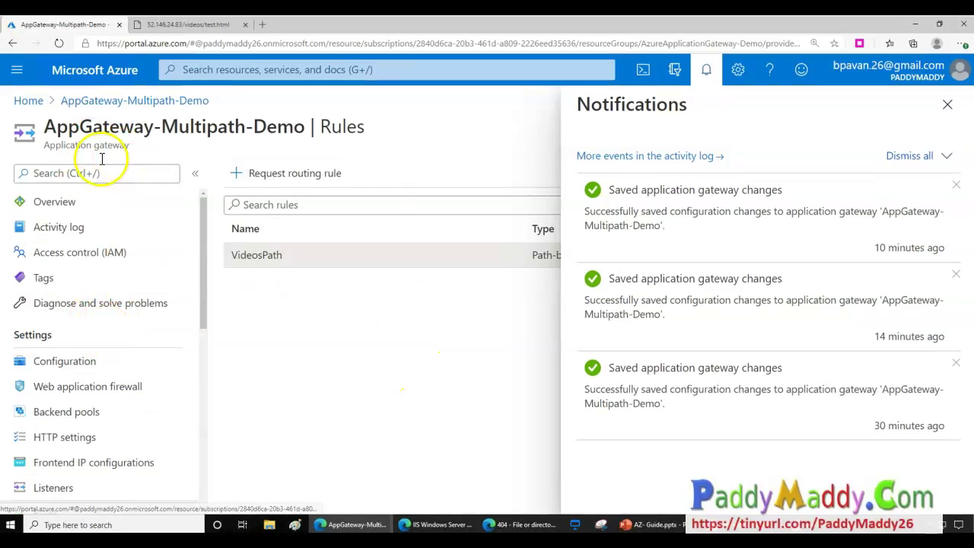
pyautogui.click(949, 104)
pyautogui.scroll(-1, 86, 362)
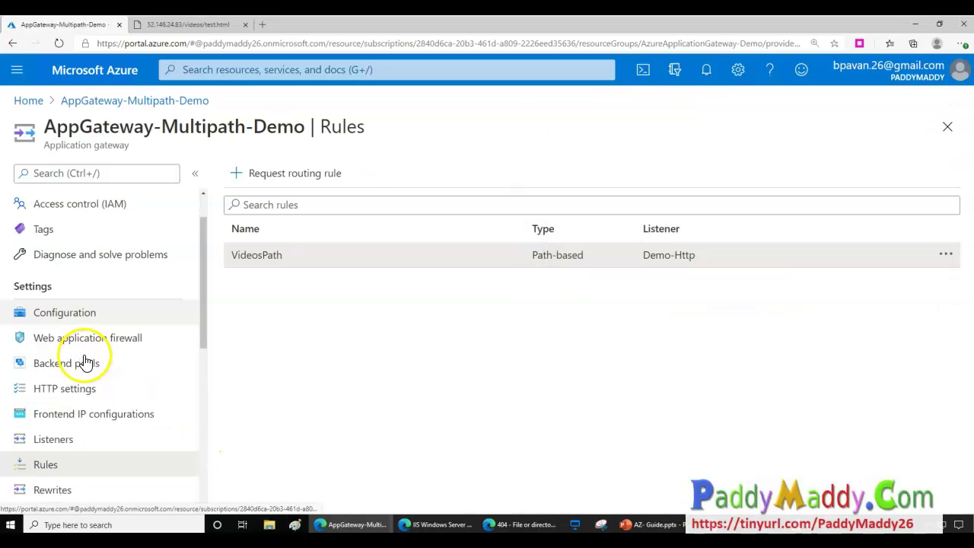
pyautogui.click(70, 342)
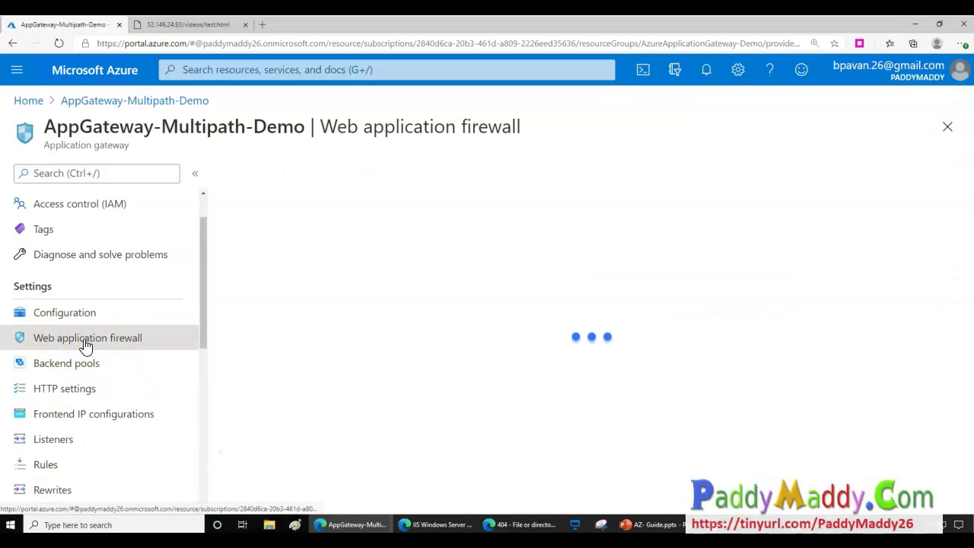
# Toggle the tier to Standard V2 and back to WAF V2, and set firewall mode to Prevention.
pyautogui.moveTo(255, 253)
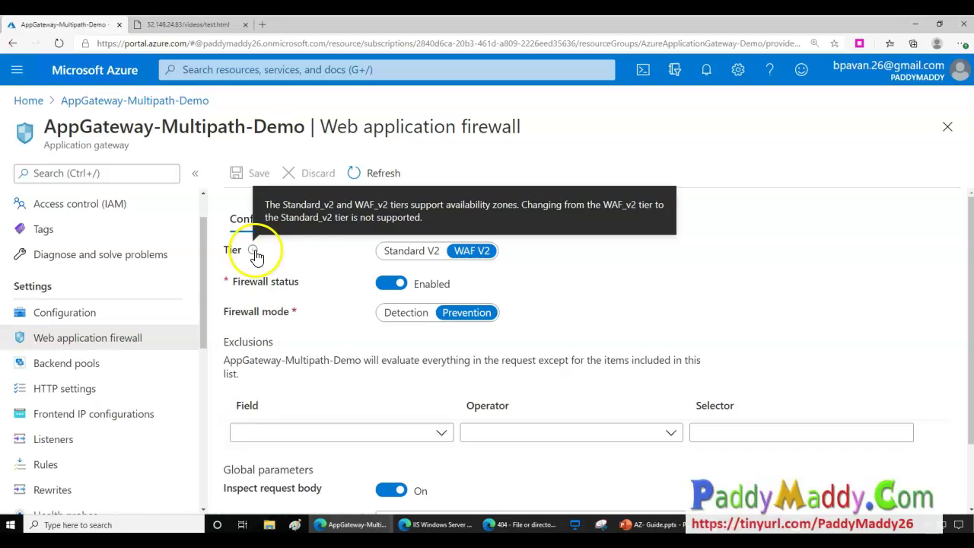
pyautogui.moveTo(319, 126); pyautogui.dragTo(487, 122)
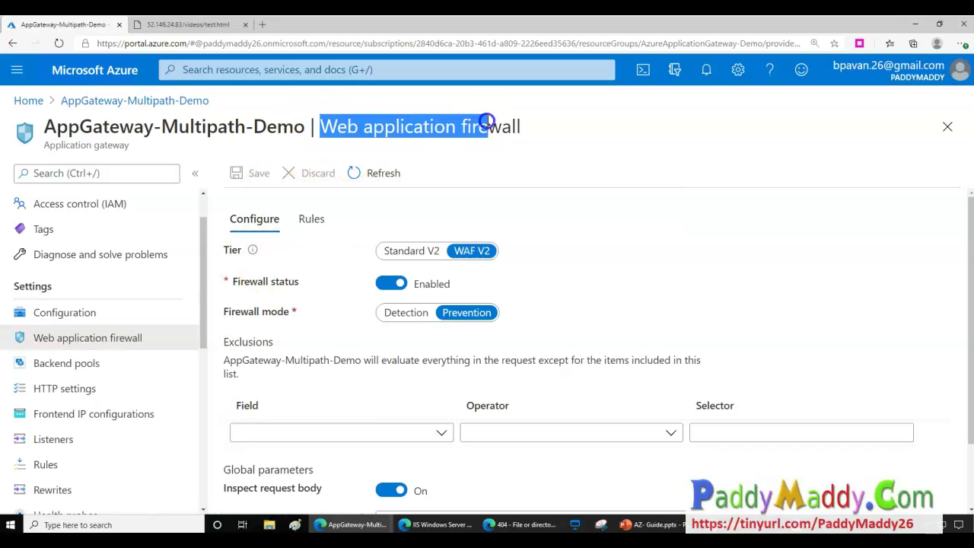
pyautogui.click(410, 252)
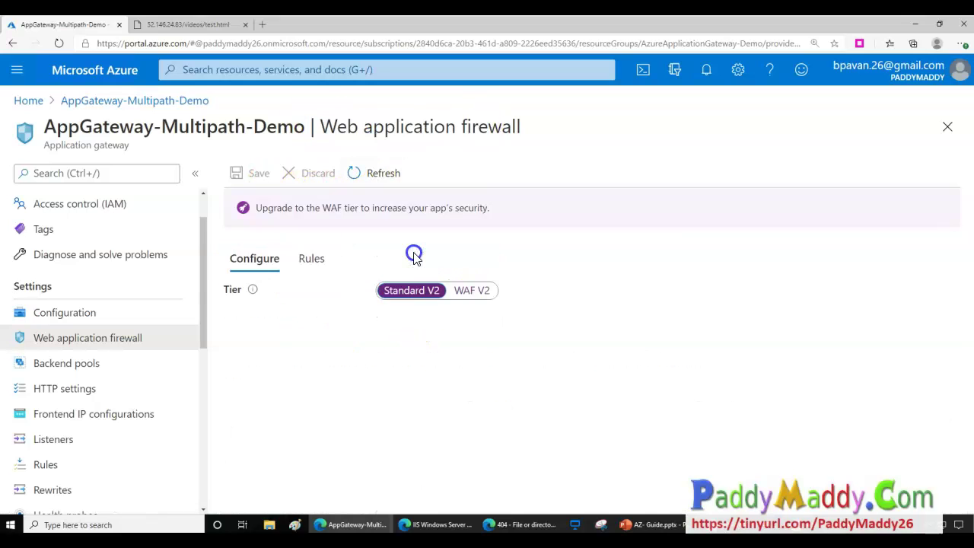
pyautogui.click(464, 292)
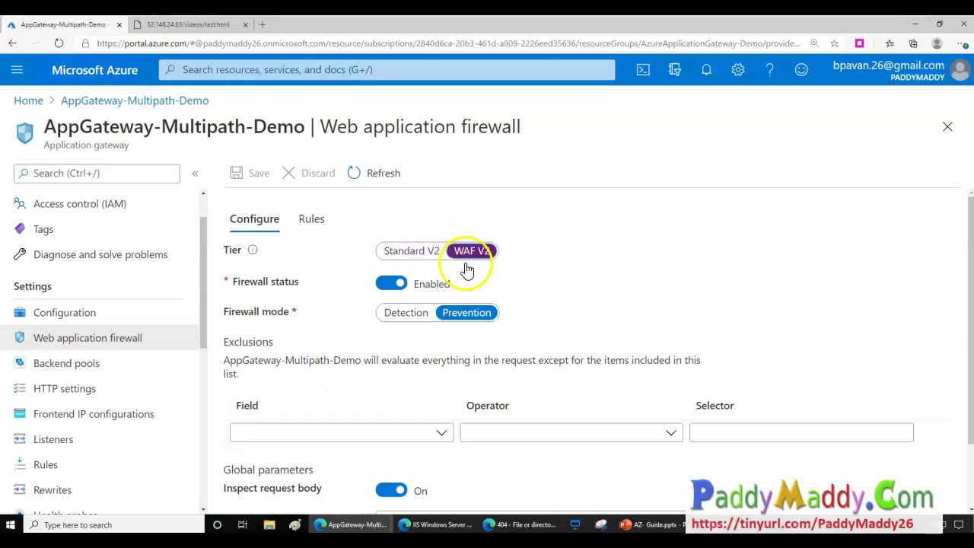
pyautogui.click(465, 311)
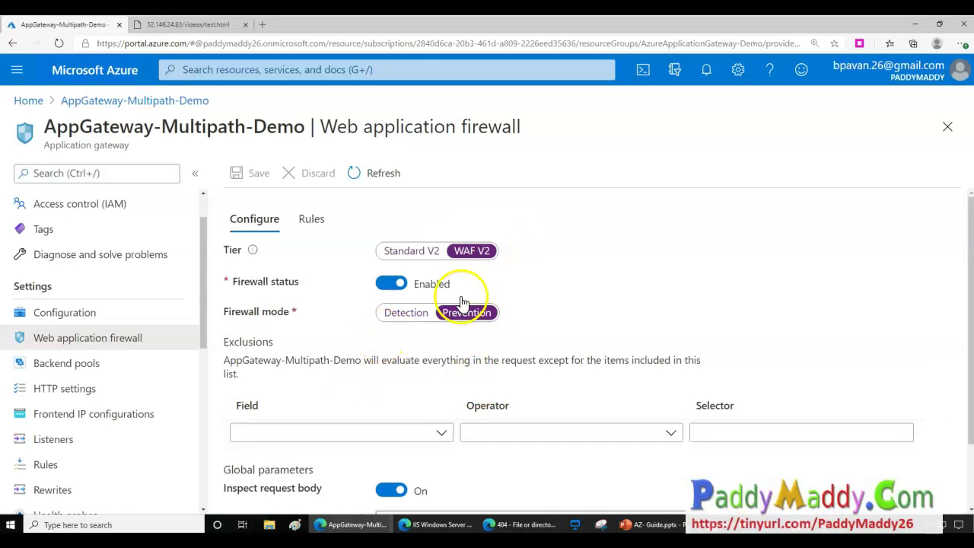
# On the firewall Rules tab, enable advanced rule configuration for the OWASP 3.0 rule set.
pyautogui.scroll(-1, 348, 289)
pyautogui.scroll(1, 319, 246)
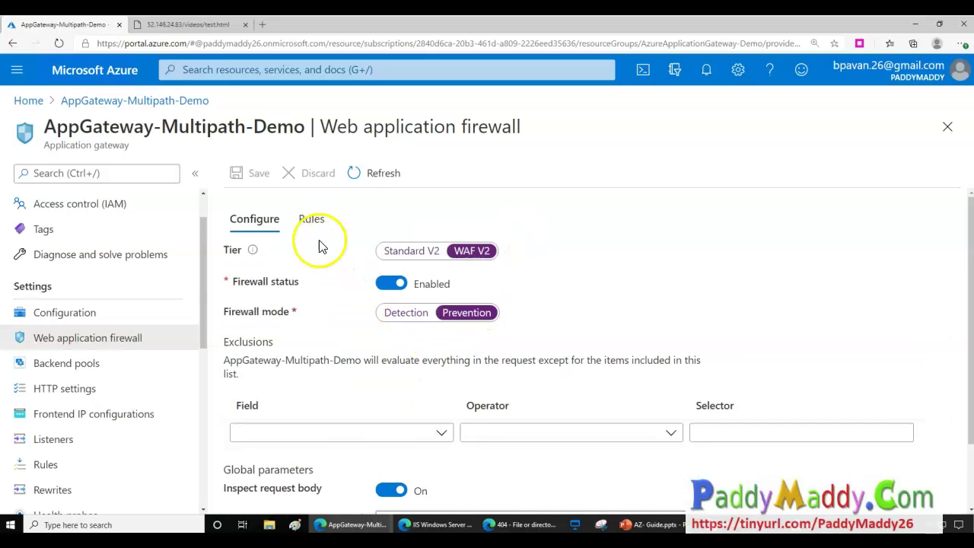
pyautogui.click(312, 219)
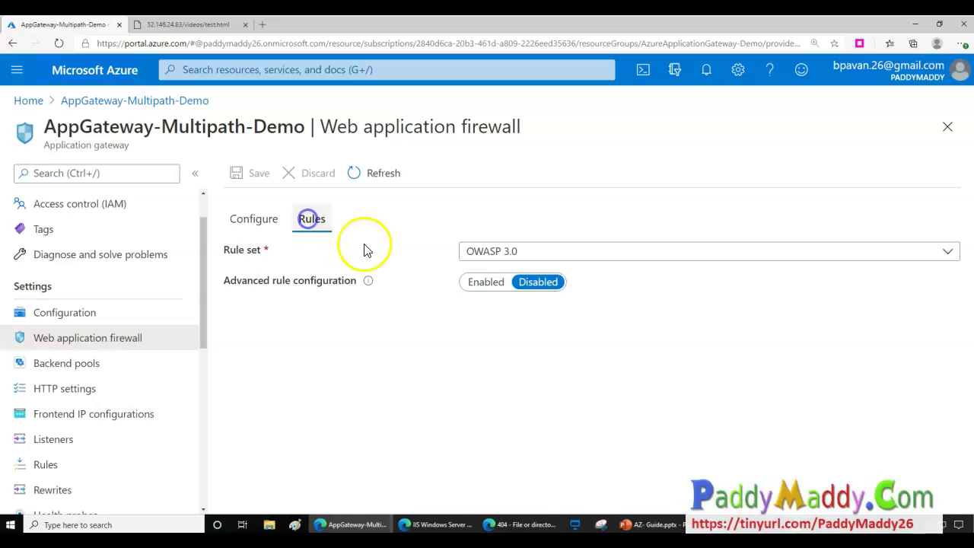
pyautogui.click(484, 283)
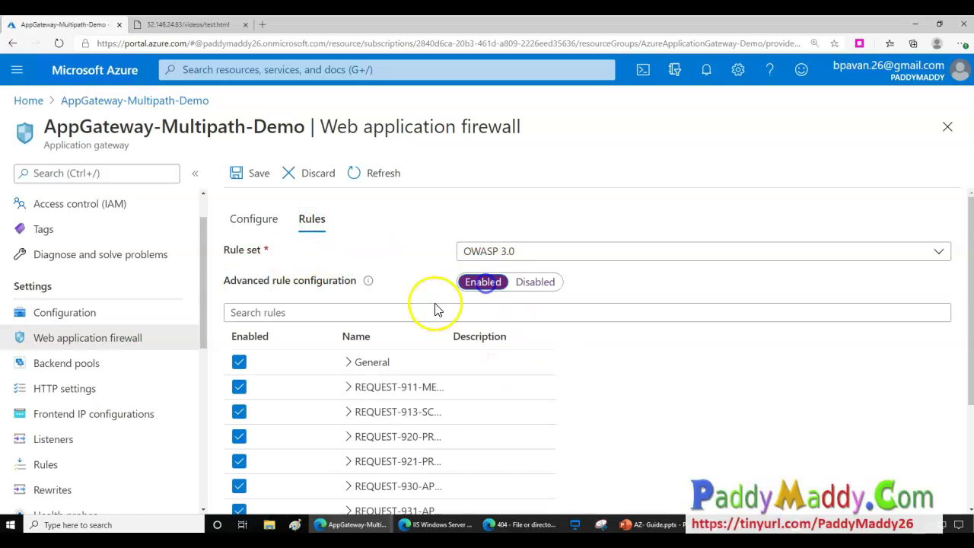
pyautogui.scroll(-2, 472, 350)
pyautogui.scroll(2, 401, 407)
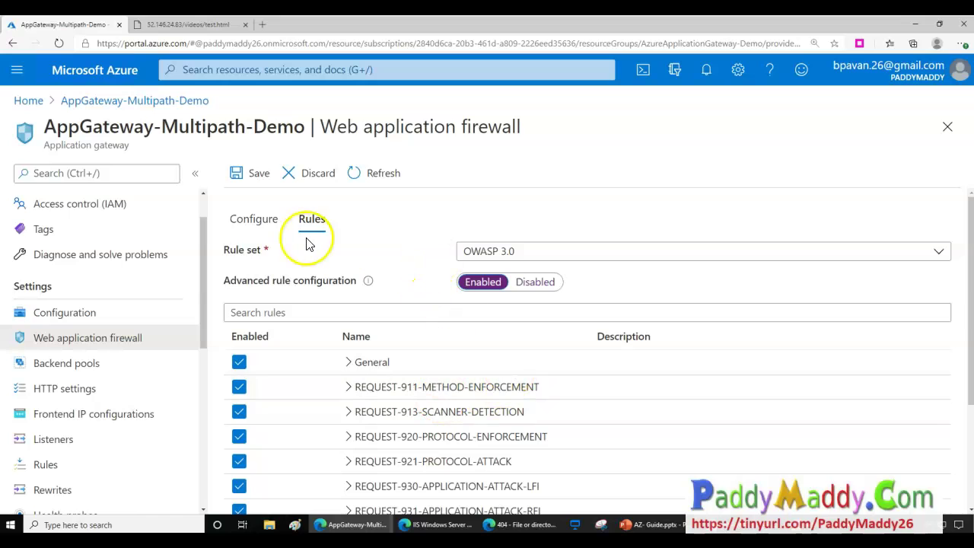
pyautogui.scroll(-2, 503, 457)
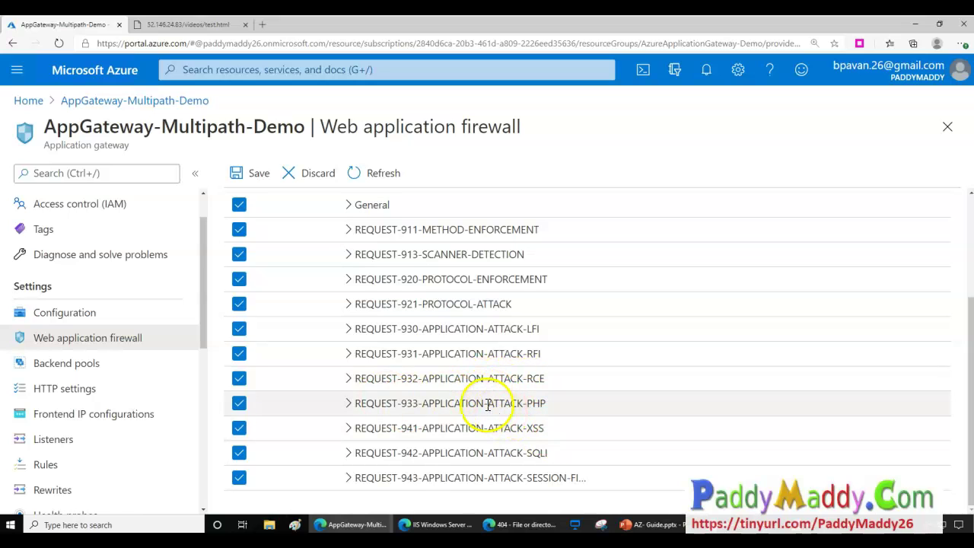
# Expand the REQUEST-942-APPLICATION-ATTACK-SQLI group and review SQL injection rules 942100 through 942150.
pyautogui.click(349, 452)
pyautogui.scroll(-3, 352, 449)
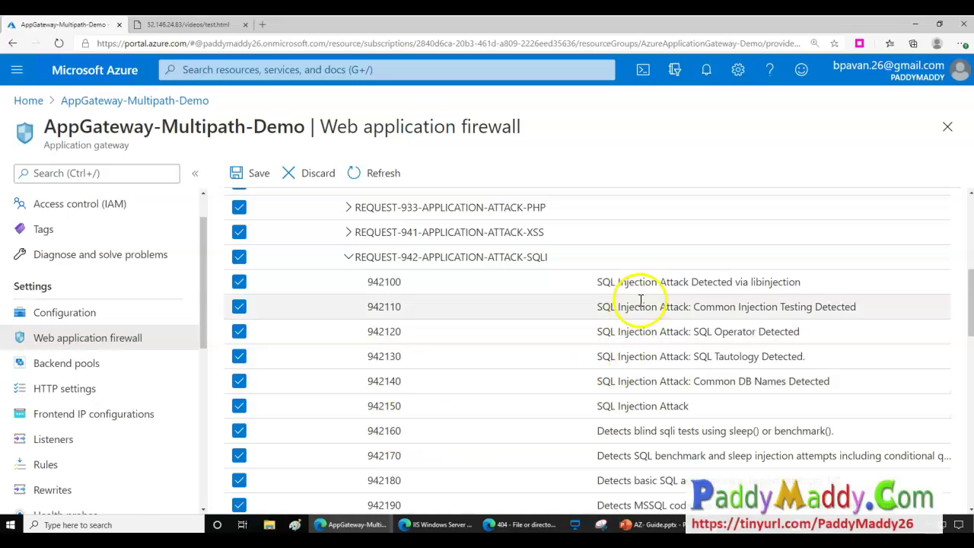
pyautogui.moveTo(584, 283); pyautogui.dragTo(700, 481)
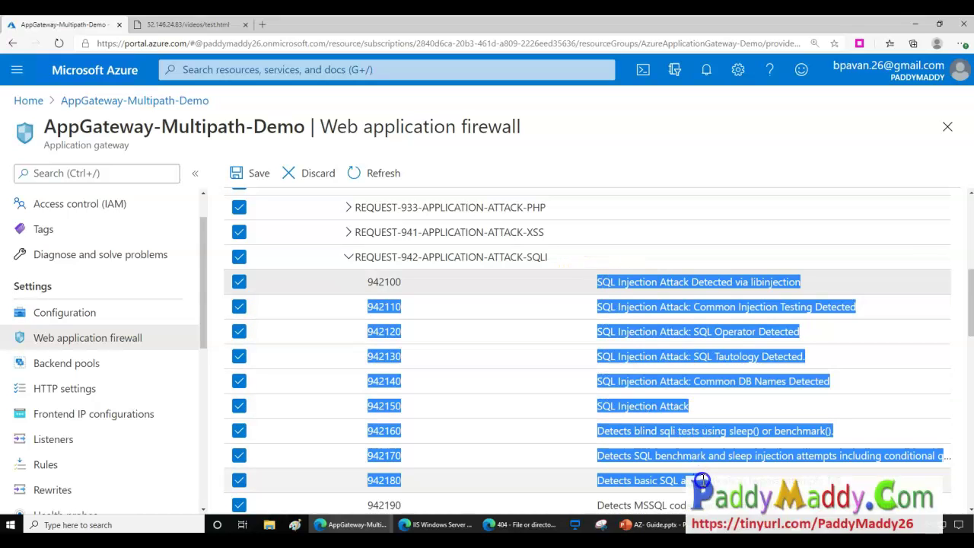
pyautogui.moveTo(701, 481); pyautogui.dragTo(705, 417)
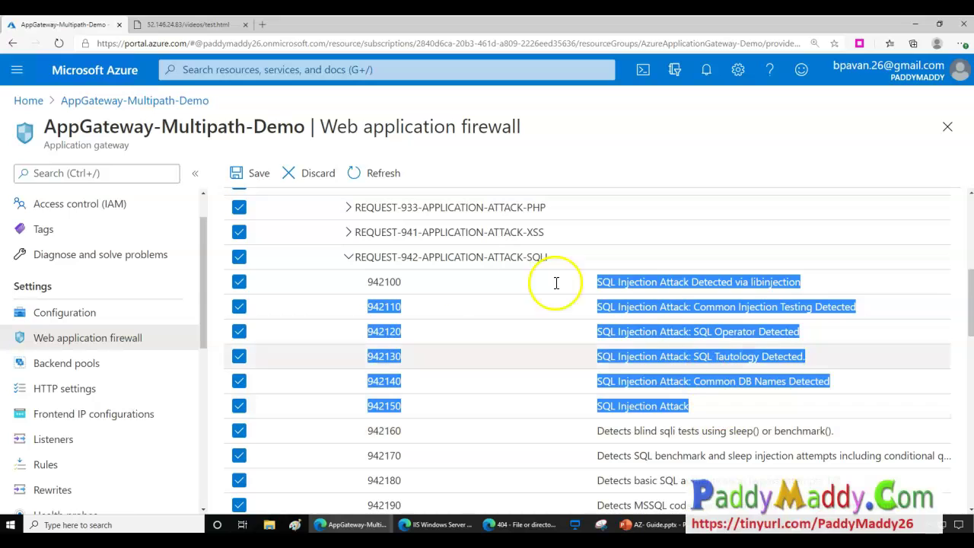
pyautogui.scroll(5, 513, 378)
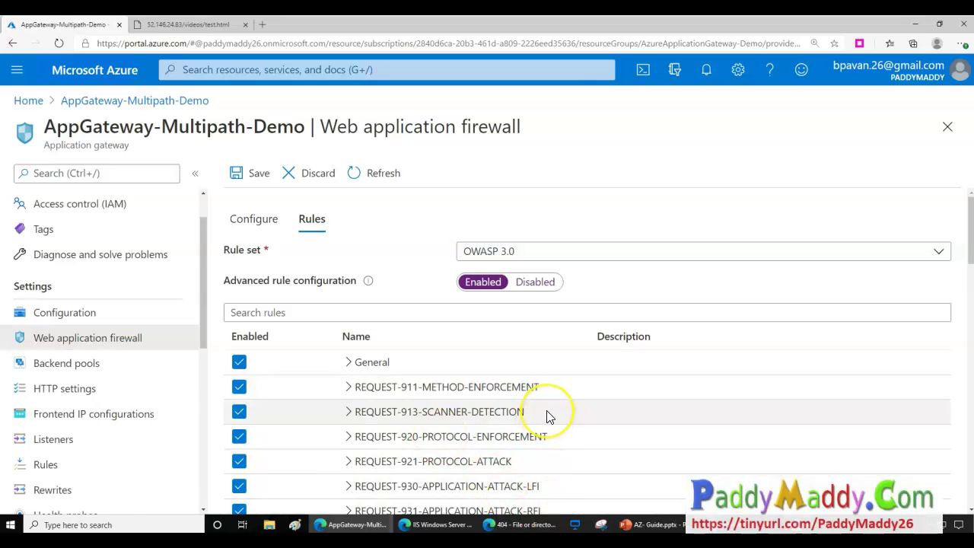
pyautogui.scroll(-4, 546, 417)
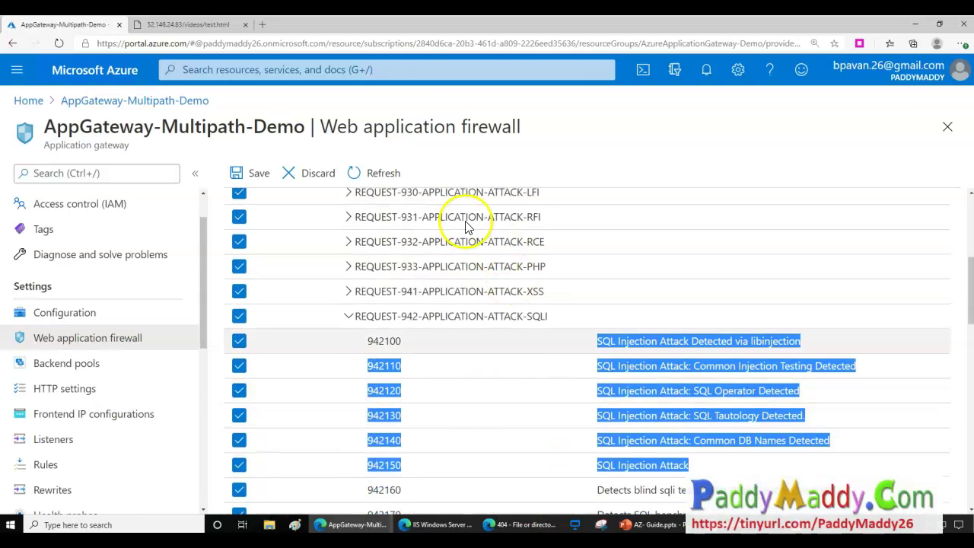
pyautogui.moveTo(337, 127); pyautogui.dragTo(488, 128)
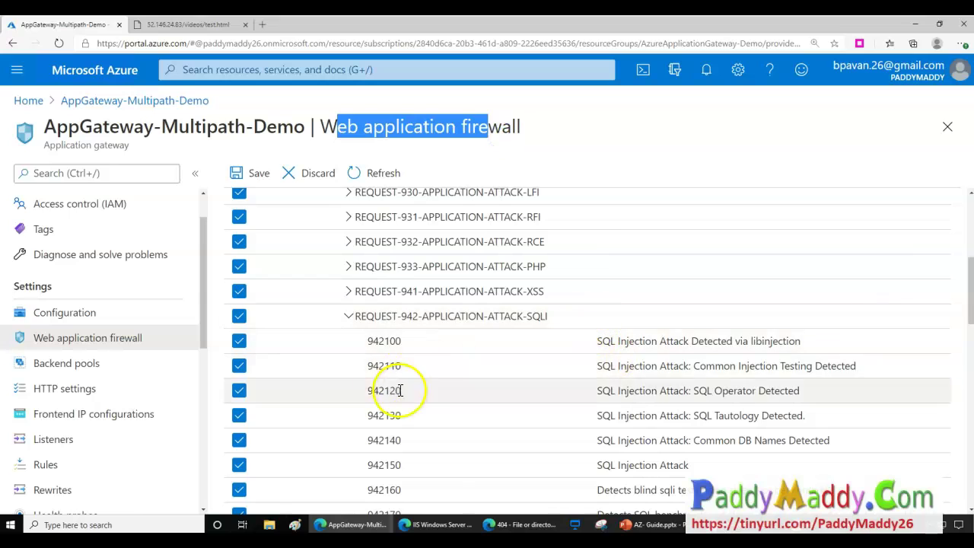
pyautogui.moveTo(599, 343); pyautogui.dragTo(693, 468)
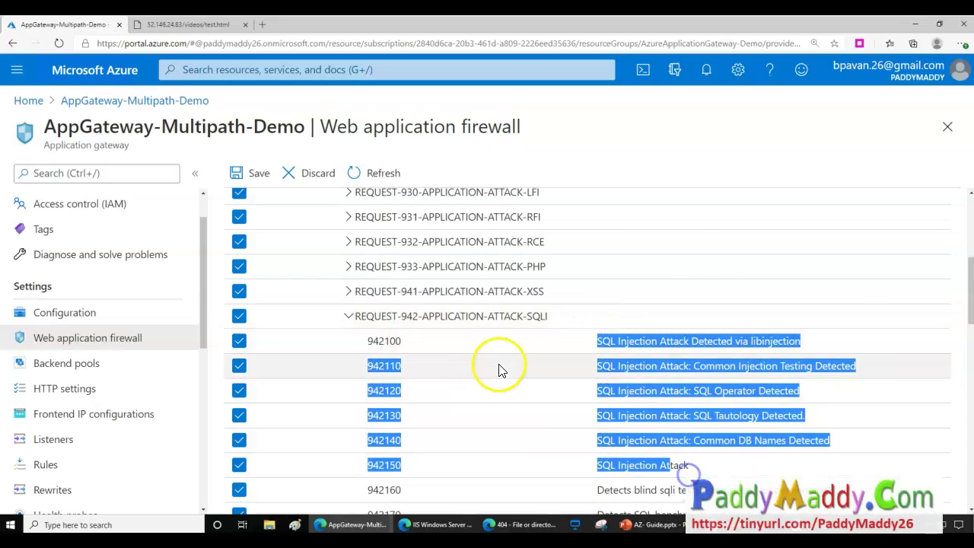
pyautogui.scroll(4, 502, 365)
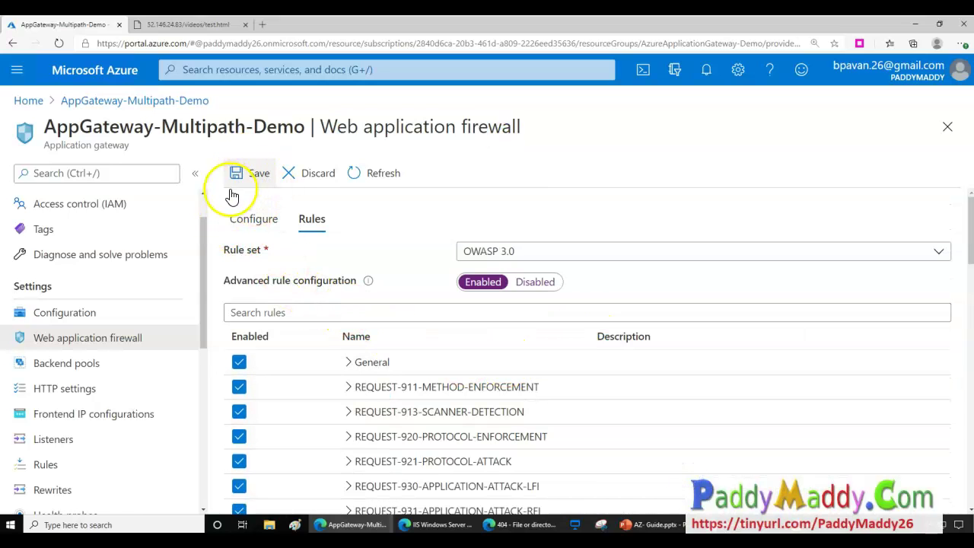
pyautogui.click(238, 217)
pyautogui.scroll(-2, 493, 412)
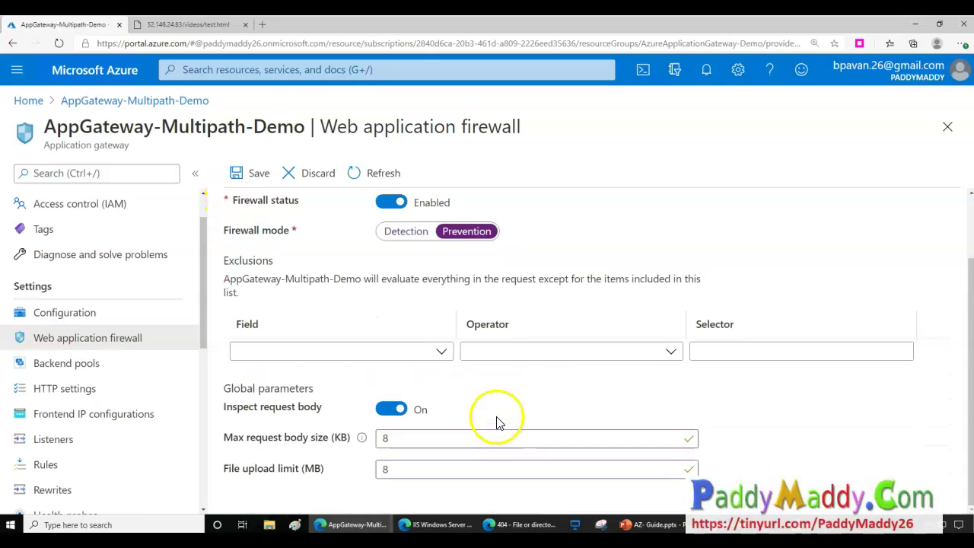
pyautogui.scroll(2, 468, 376)
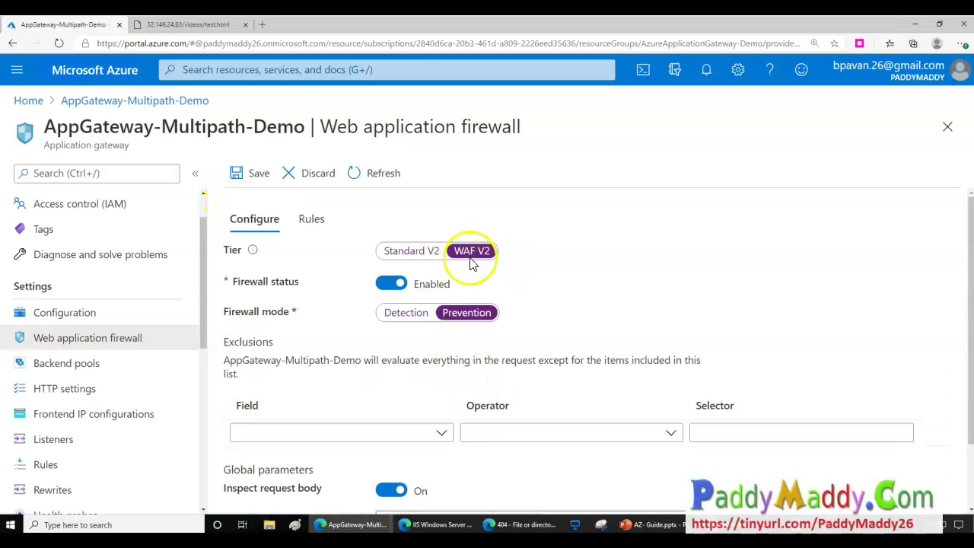
pyautogui.click(414, 252)
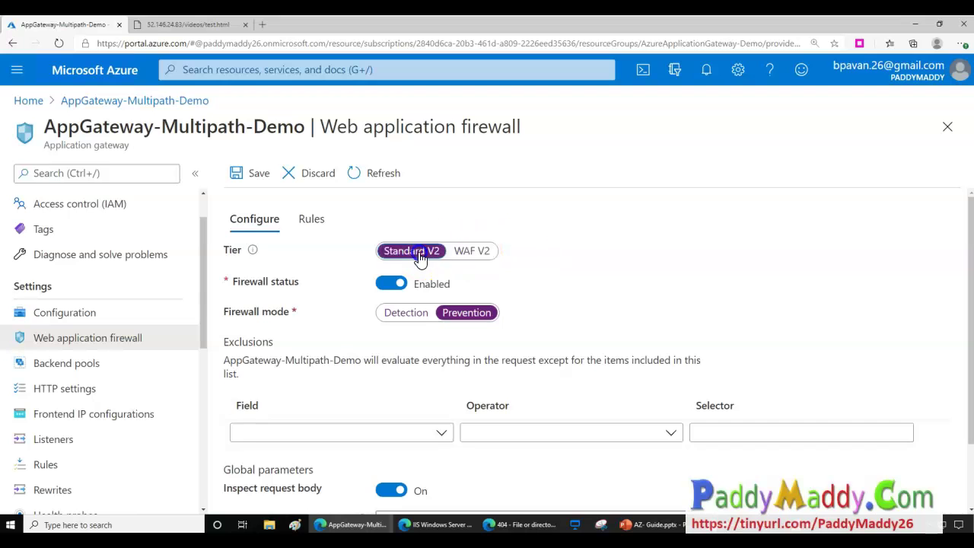
pyautogui.click(312, 258)
pyautogui.scroll(-5, 533, 378)
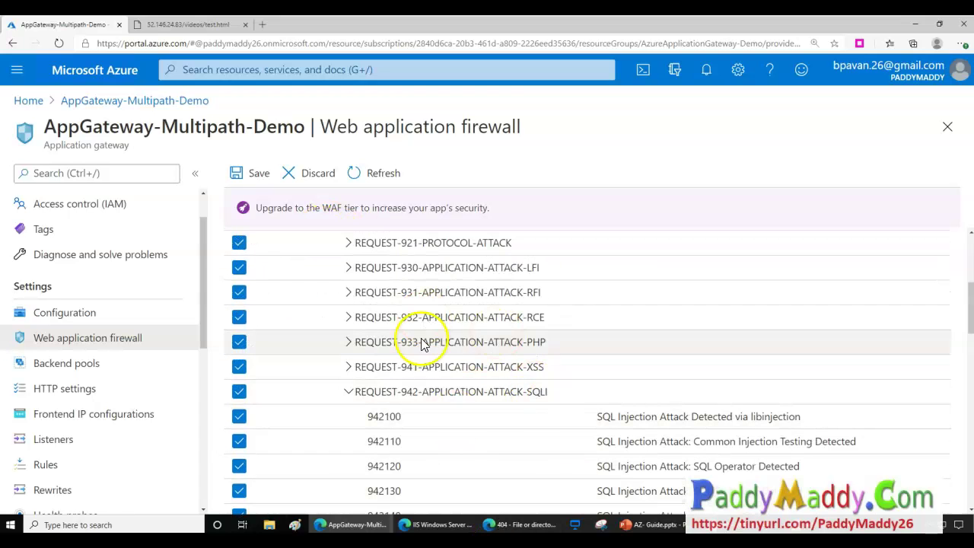
pyautogui.scroll(-10, 541, 365)
pyautogui.scroll(7, 571, 407)
pyautogui.scroll(15, 571, 406)
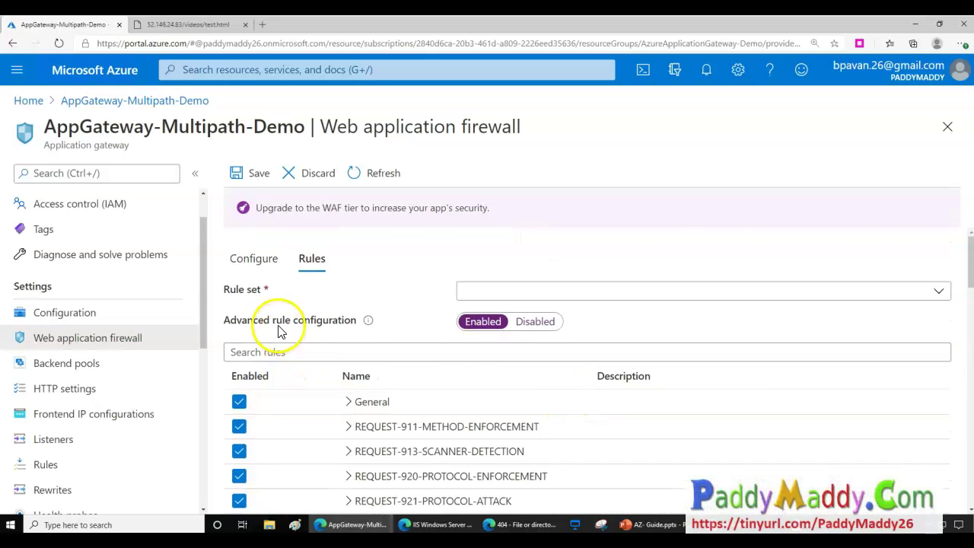
pyautogui.click(523, 291)
pyautogui.click(518, 293)
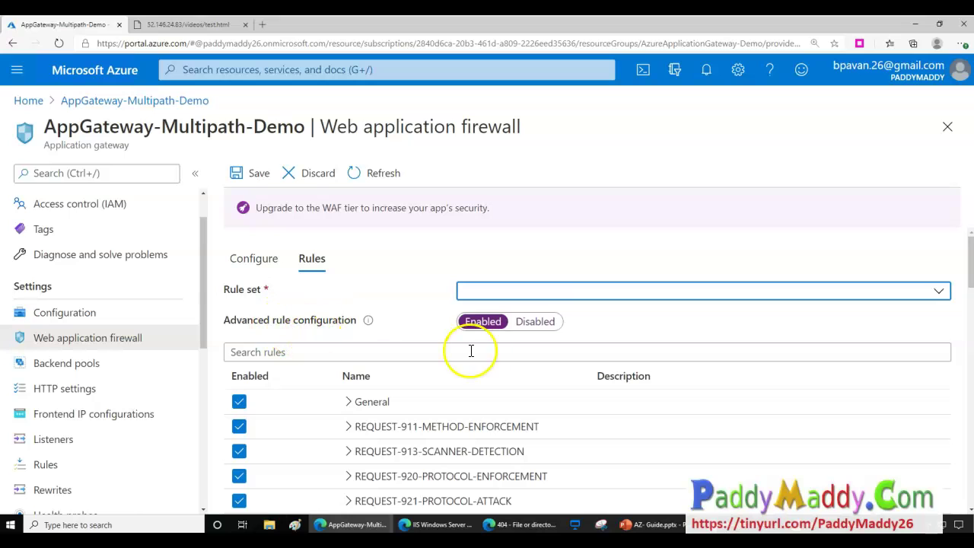
pyautogui.click(539, 323)
pyautogui.click(475, 322)
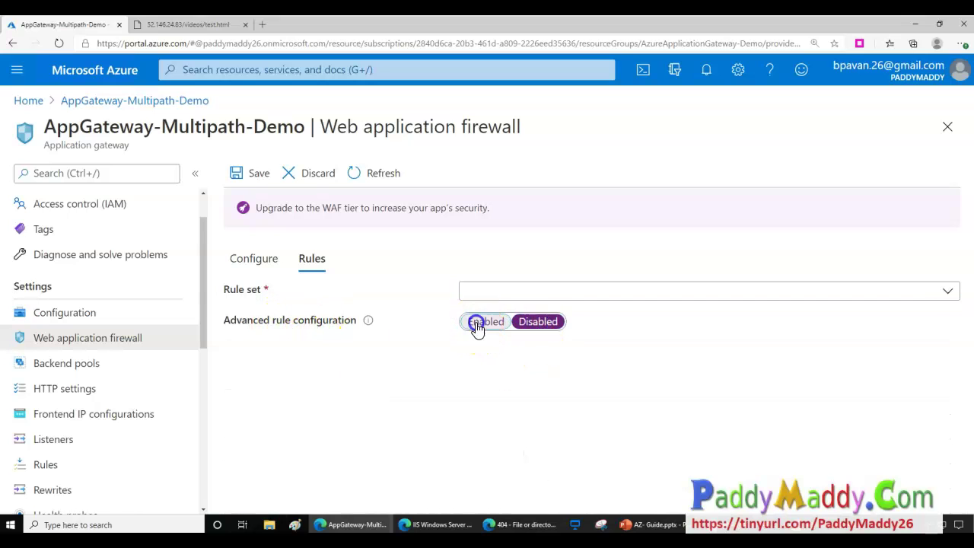
pyautogui.click(268, 263)
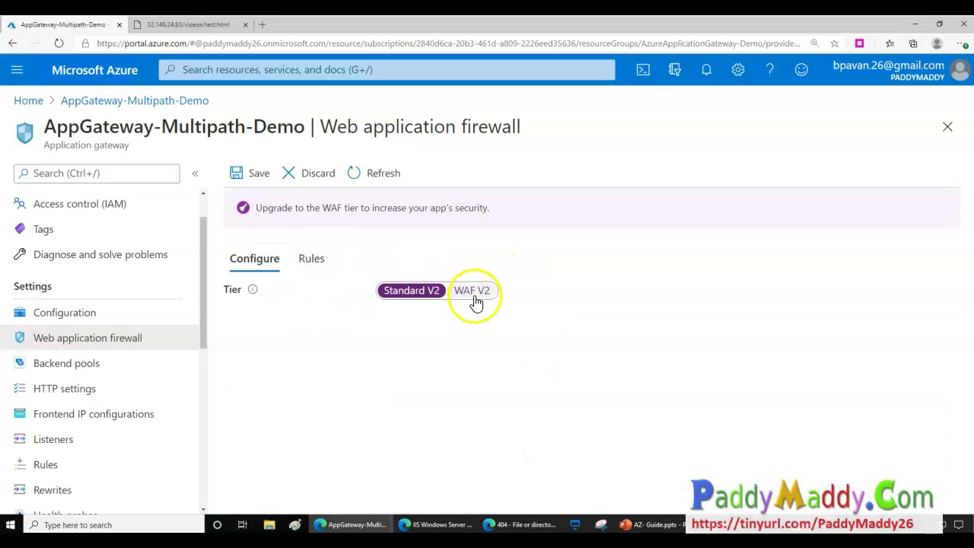
pyautogui.click(472, 292)
# Keep OWASP 3.0 as the rule set, disable rule 942110, and collapse the SQLI group.
pyautogui.click(311, 223)
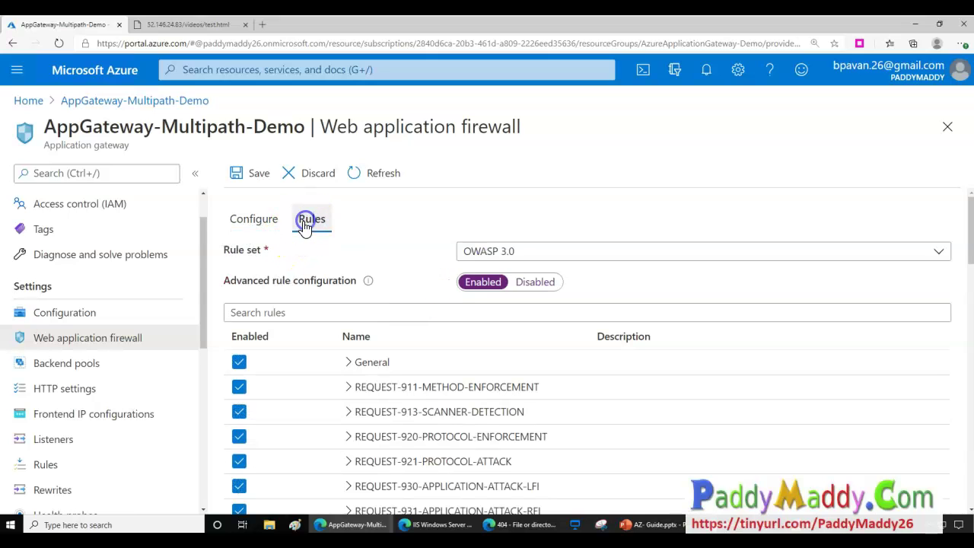
pyautogui.click(495, 251)
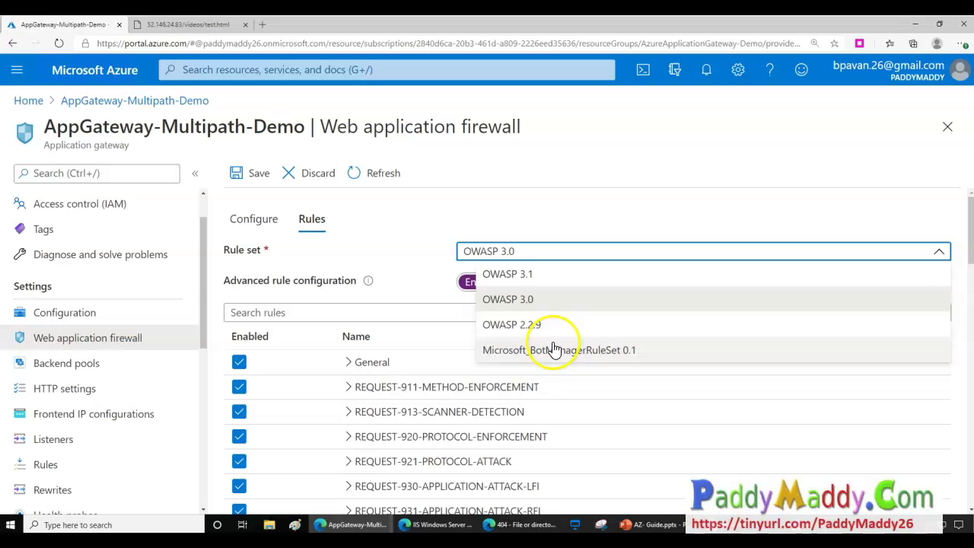
pyautogui.click(284, 281)
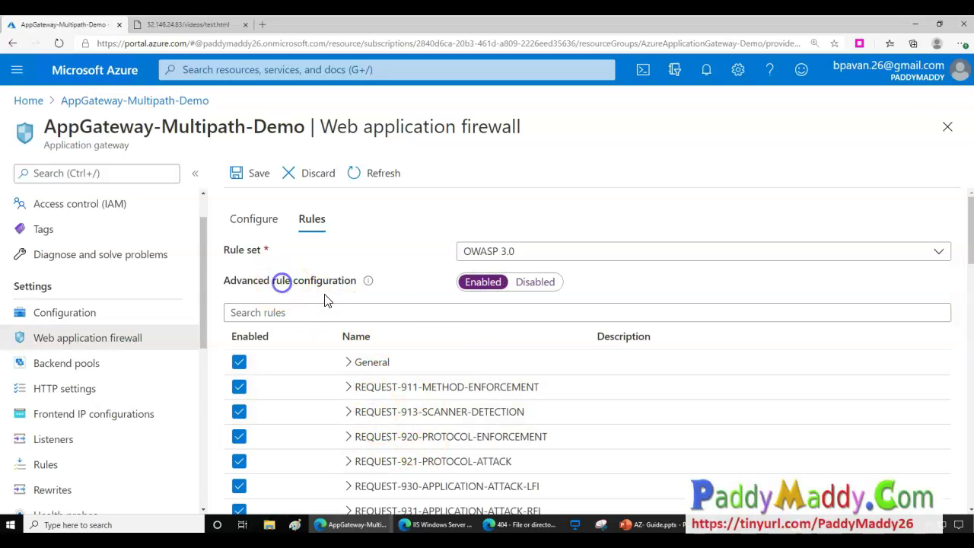
pyautogui.scroll(-5, 474, 431)
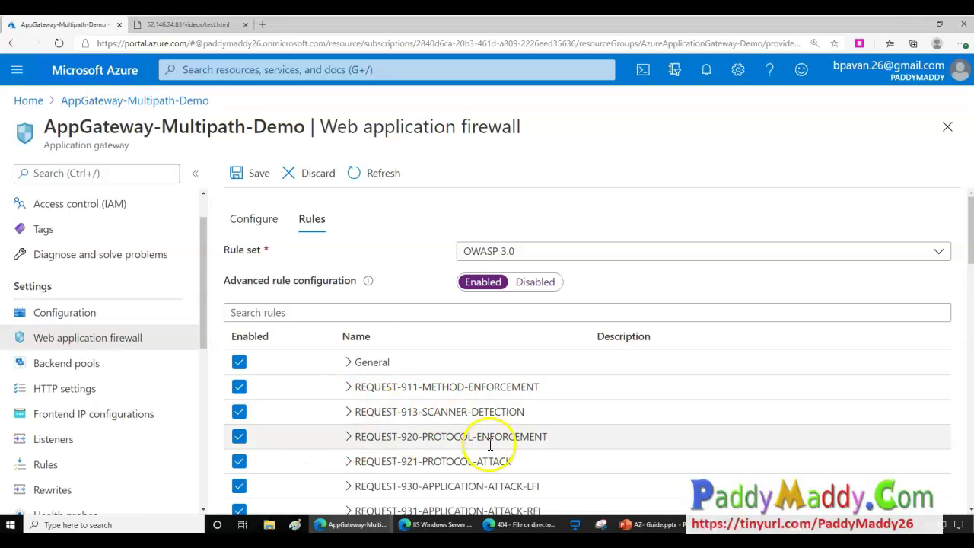
pyautogui.scroll(-5, 492, 446)
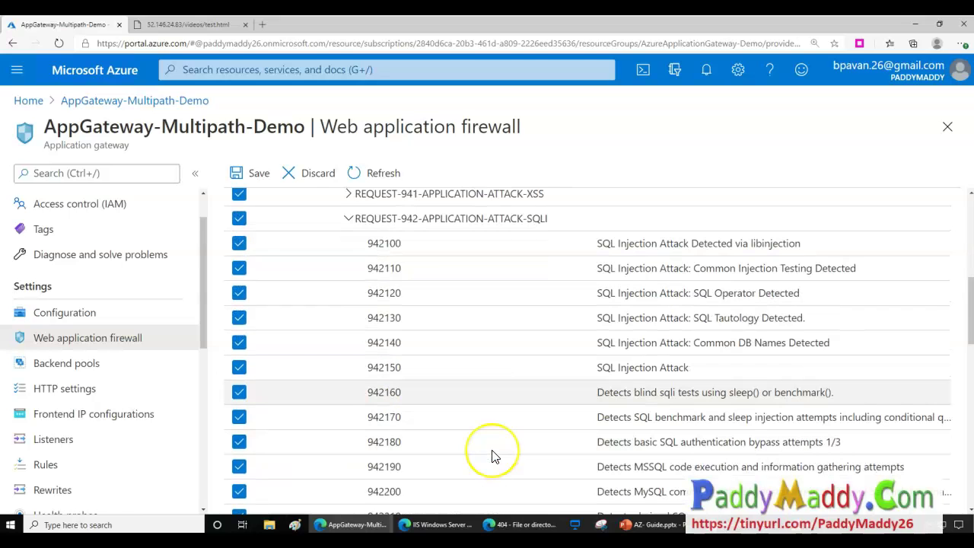
pyautogui.scroll(1, 624, 381)
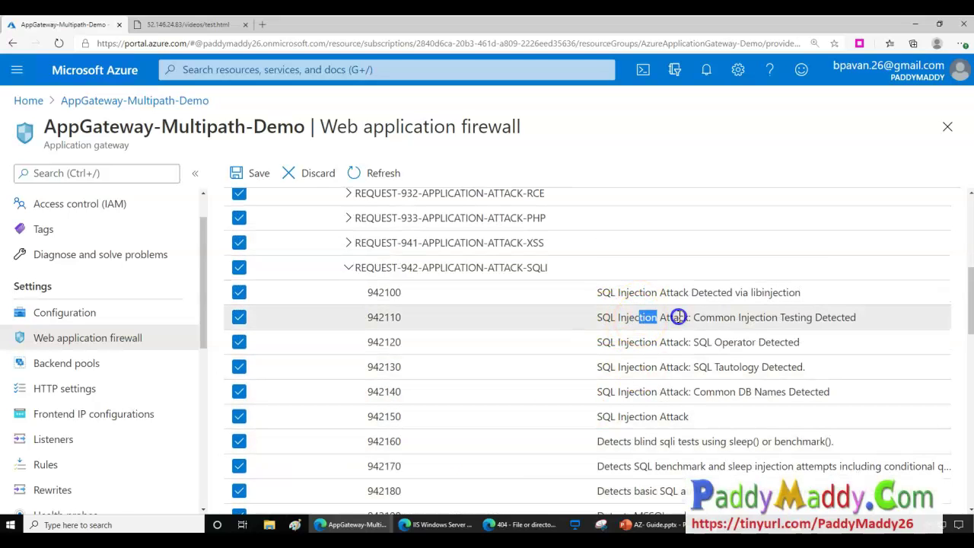
pyautogui.moveTo(706, 317); pyautogui.dragTo(761, 310)
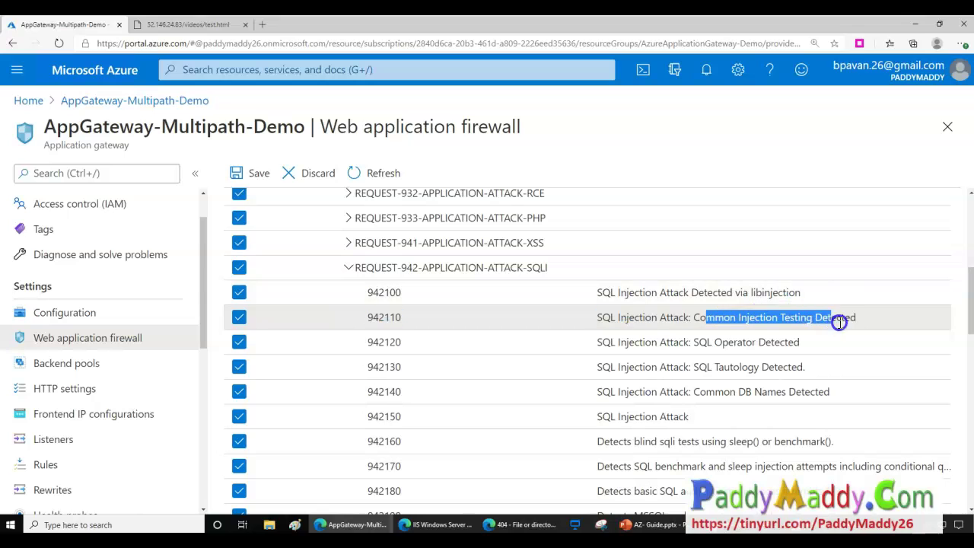
pyautogui.click(240, 320)
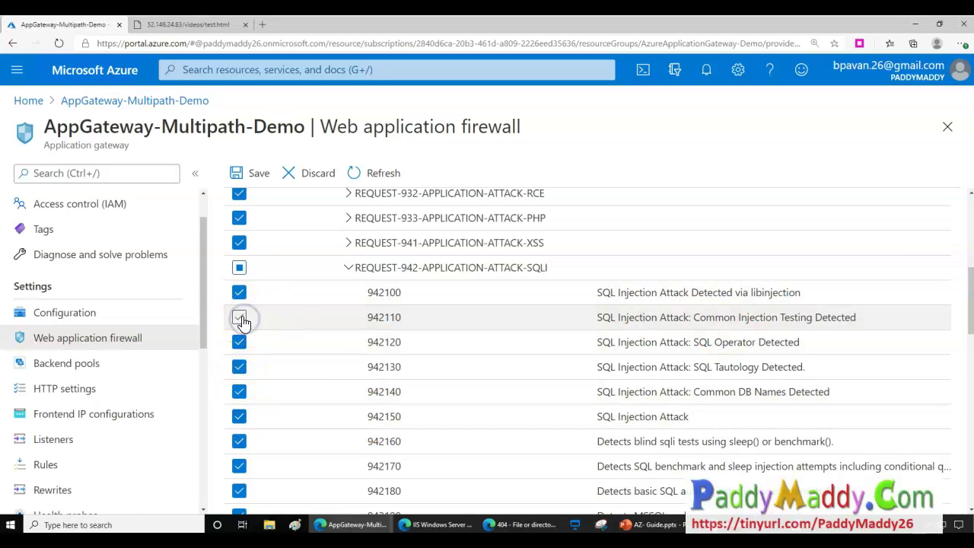
pyautogui.click(348, 267)
# Return to the firewall Configure tab showing WAF V2 tier, Enabled status and Prevention mode.
pyautogui.scroll(1, 398, 374)
pyautogui.scroll(2, 412, 369)
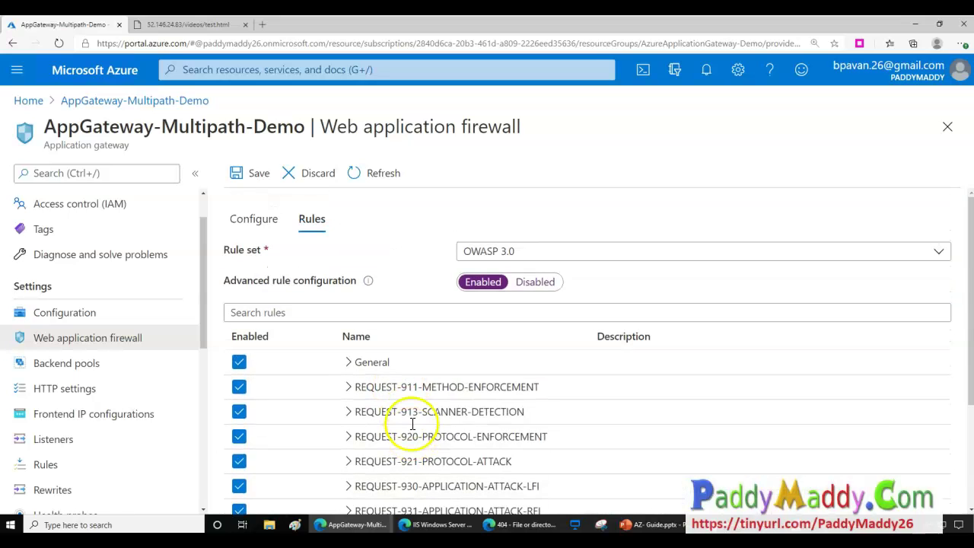
pyautogui.scroll(-2, 410, 411)
pyautogui.moveTo(341, 129); pyautogui.dragTo(522, 122)
pyautogui.scroll(1, 482, 424)
pyautogui.scroll(1, 484, 425)
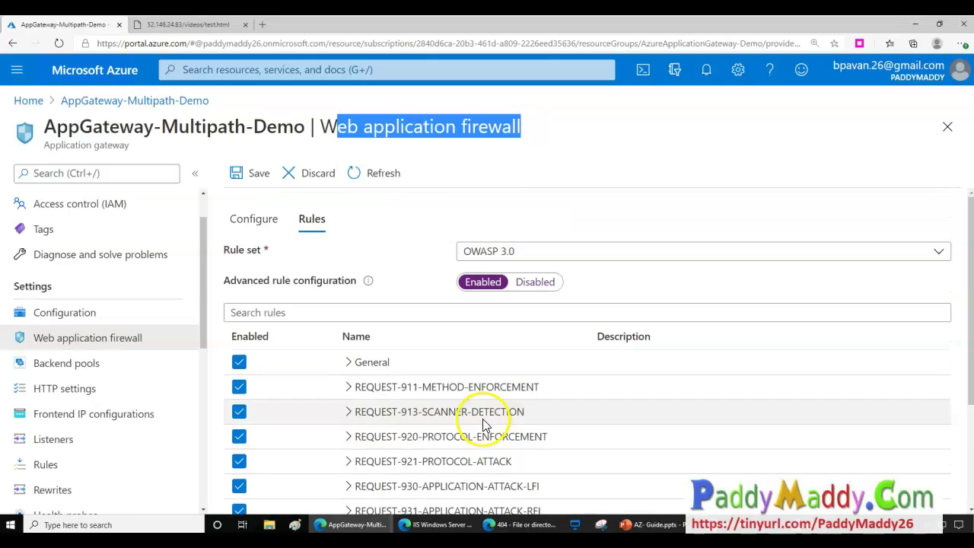
pyautogui.moveTo(61, 133); pyautogui.dragTo(216, 116)
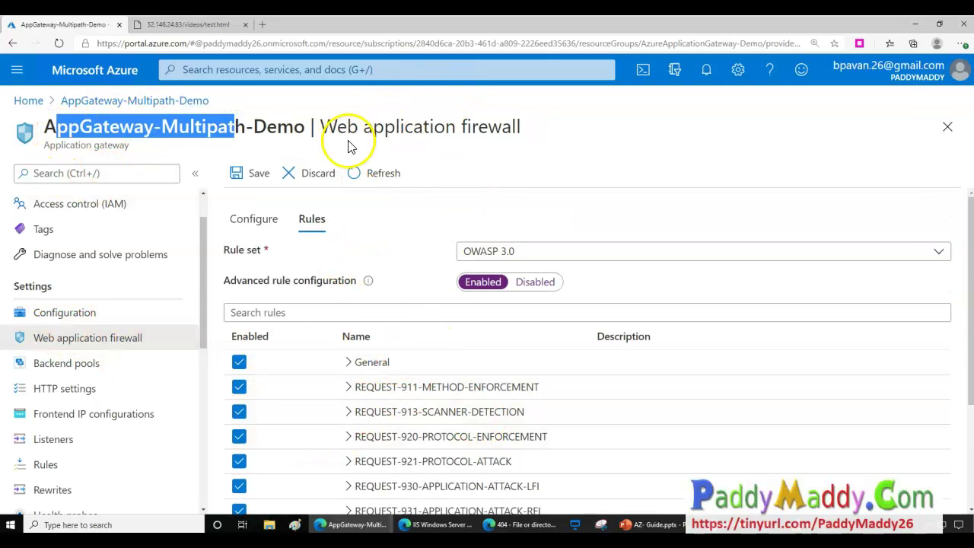
pyautogui.moveTo(318, 128); pyautogui.dragTo(413, 109)
pyautogui.scroll(-2, 430, 340)
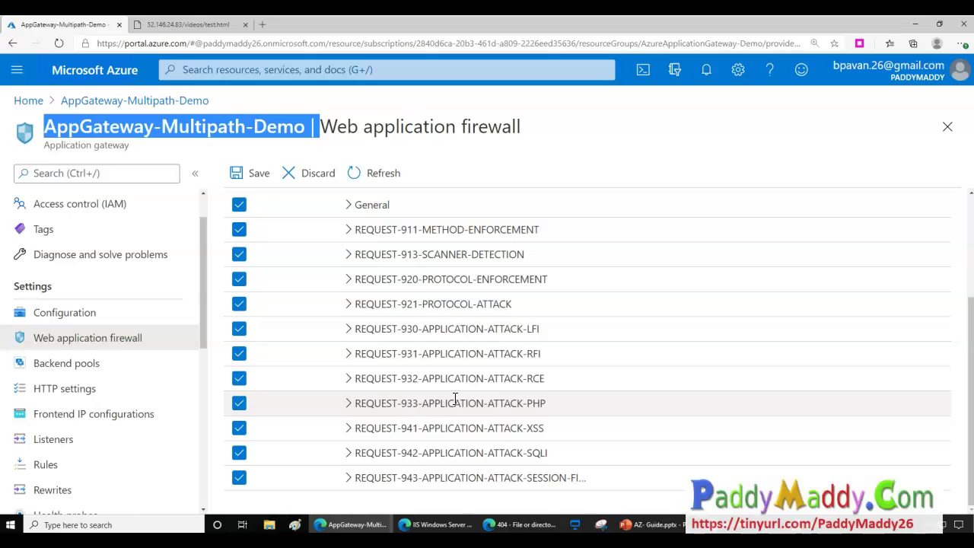
pyautogui.scroll(2, 472, 422)
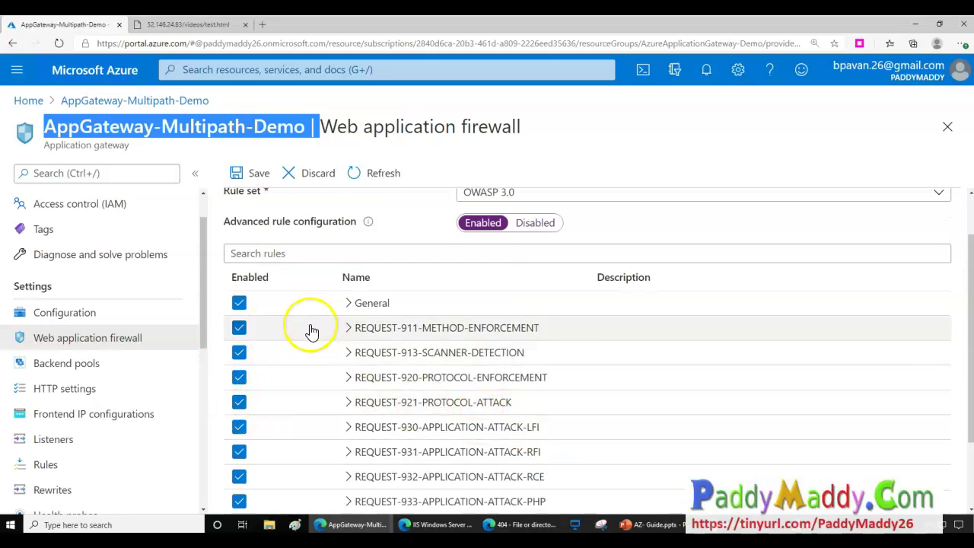
pyautogui.click(259, 219)
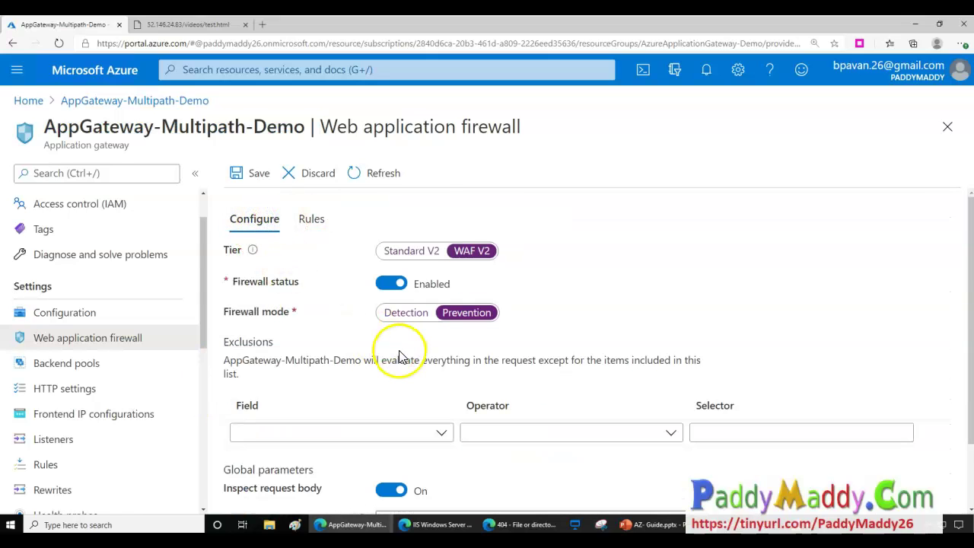
pyautogui.scroll(-1, 388, 358)
pyautogui.scroll(-1, 308, 440)
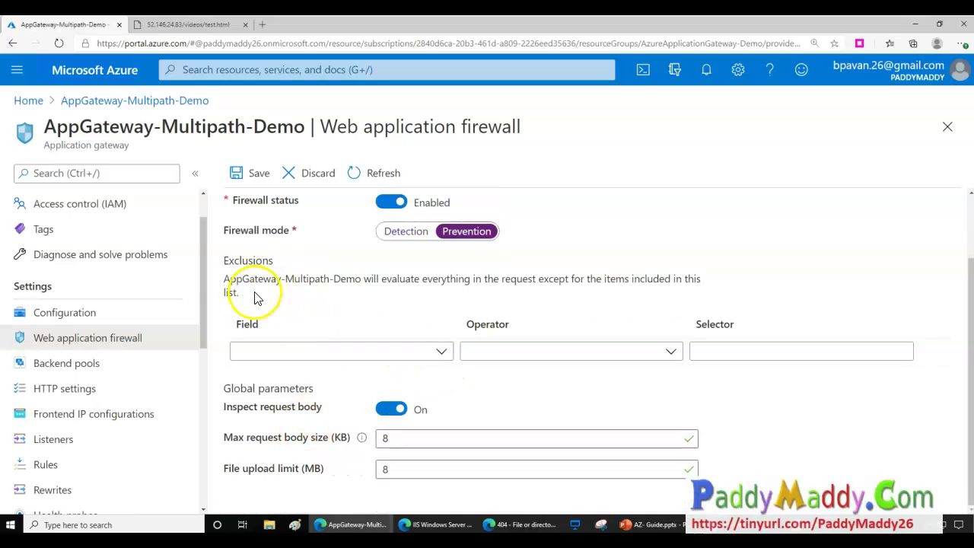
pyautogui.scroll(1, 410, 256)
pyautogui.moveTo(232, 280); pyautogui.dragTo(290, 278)
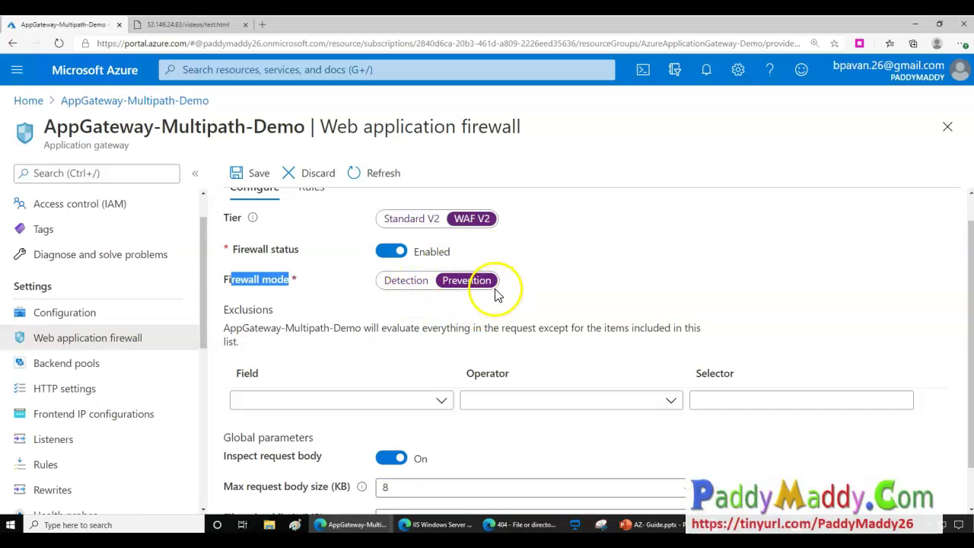
pyautogui.scroll(1, 484, 320)
pyautogui.click(312, 218)
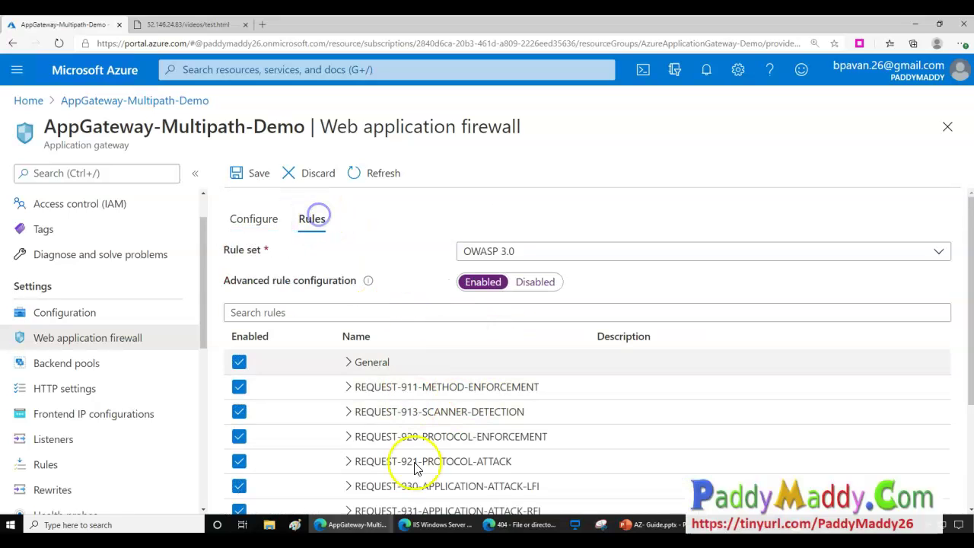
pyautogui.click(255, 220)
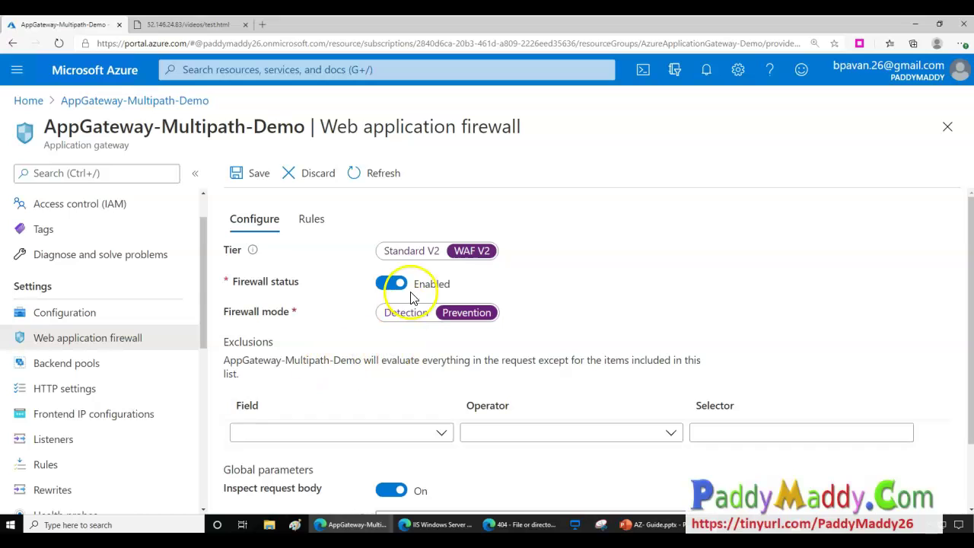
# Set the firewall mode to Detection and note the diagnostics warning.
pyautogui.click(406, 312)
pyautogui.moveTo(259, 370); pyautogui.dragTo(505, 356)
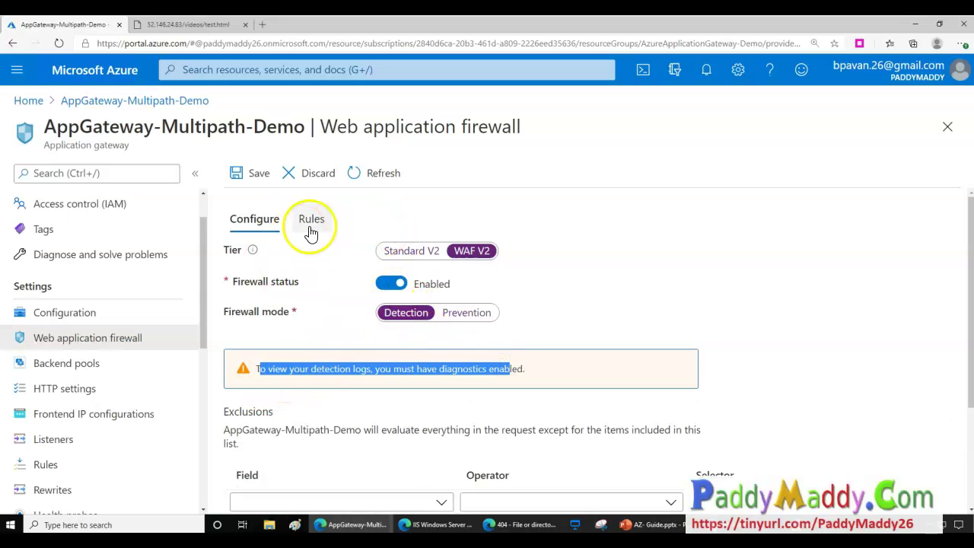
pyautogui.scroll(-2, 311, 388)
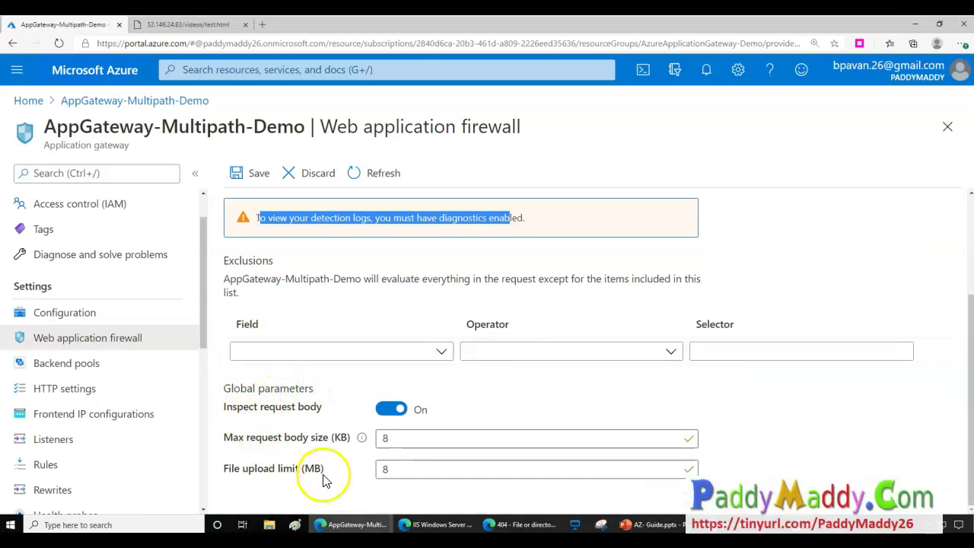
# Review the max request body size field's 128 limit and the file upload limit value.
pyautogui.click(389, 439)
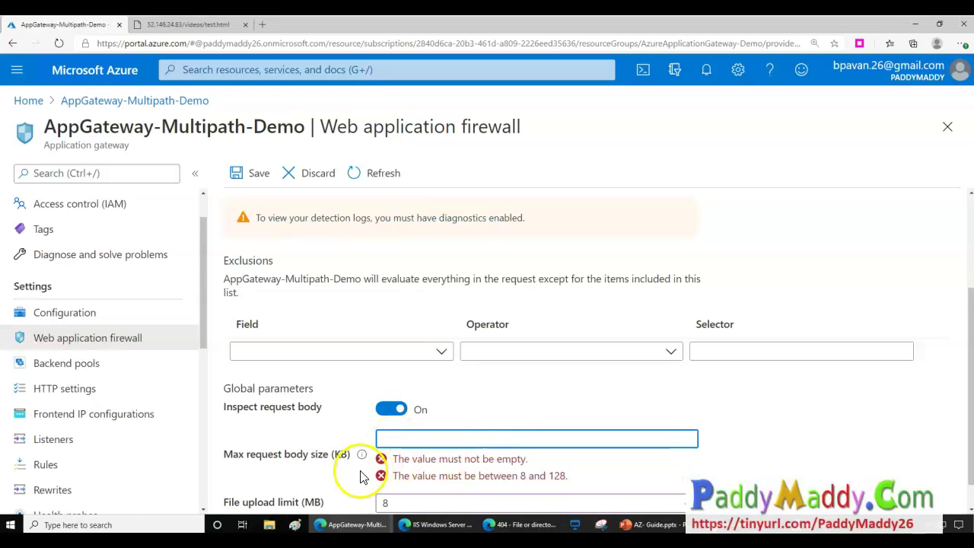
pyautogui.moveTo(549, 478); pyautogui.dragTo(570, 480)
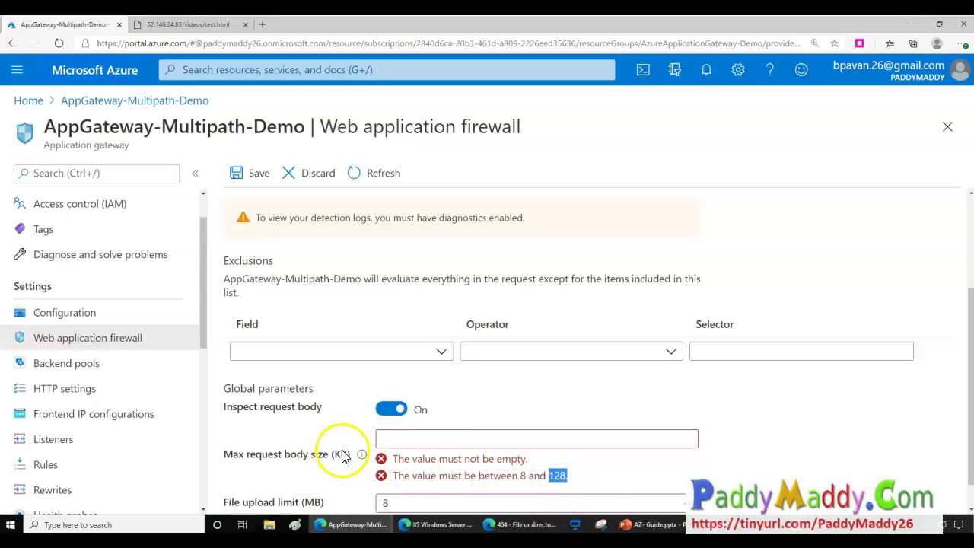
pyautogui.click(473, 443)
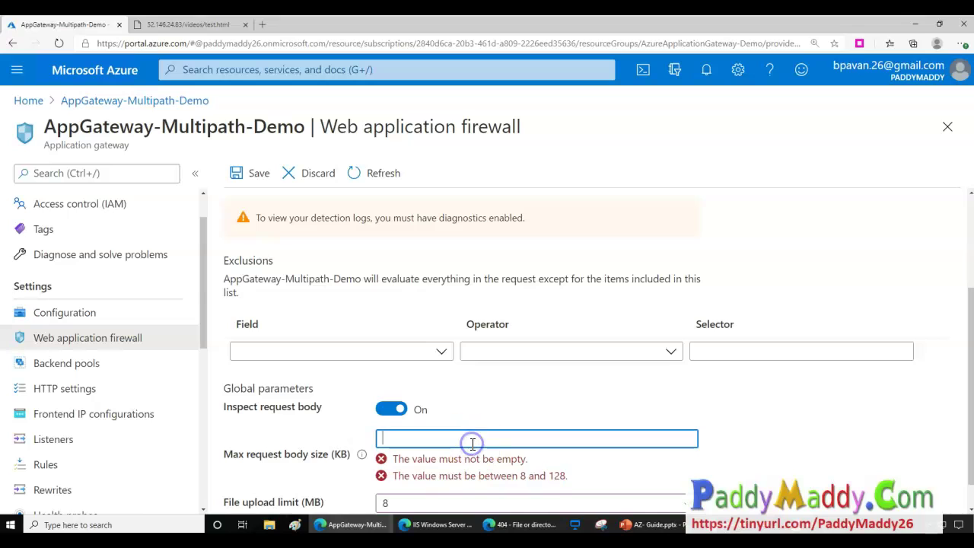
pyautogui.click(795, 441)
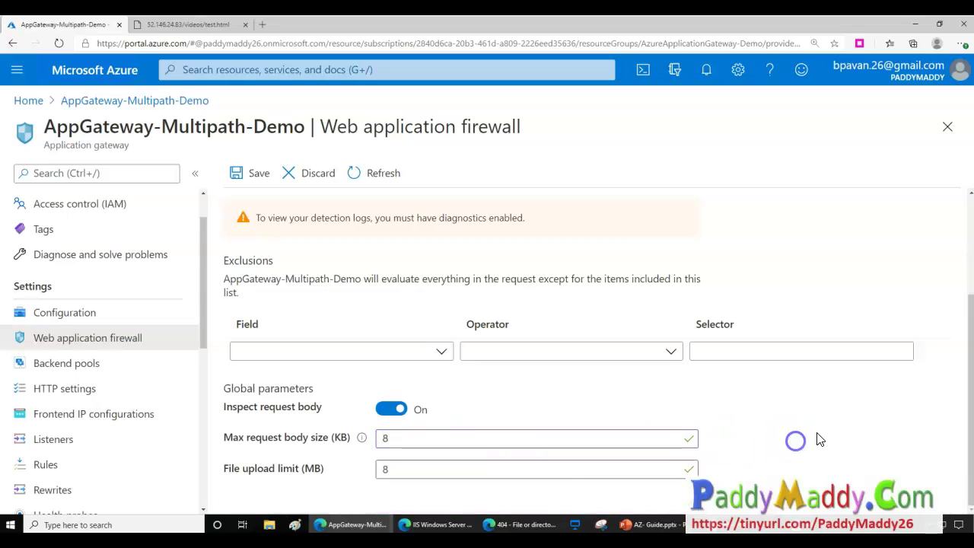
pyautogui.click(310, 460)
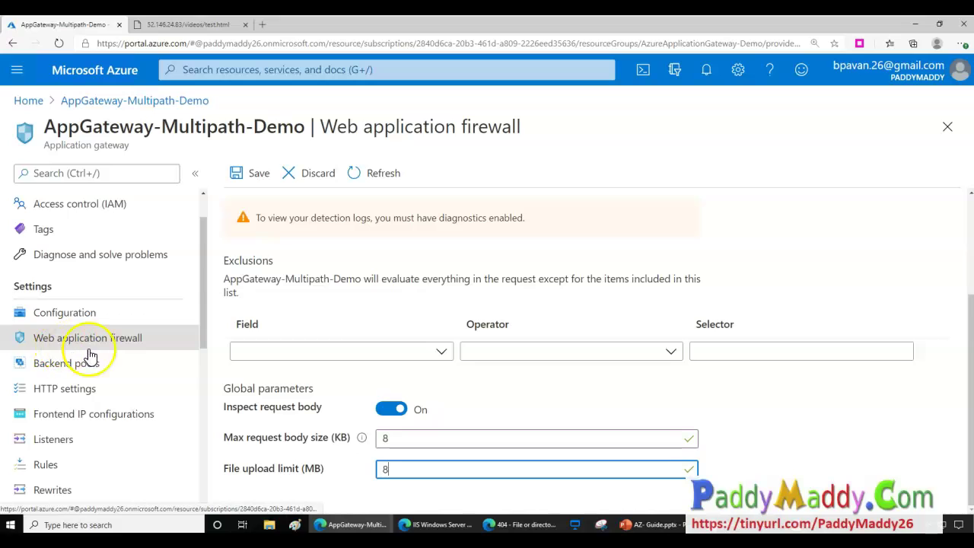
pyautogui.scroll(-3, 145, 384)
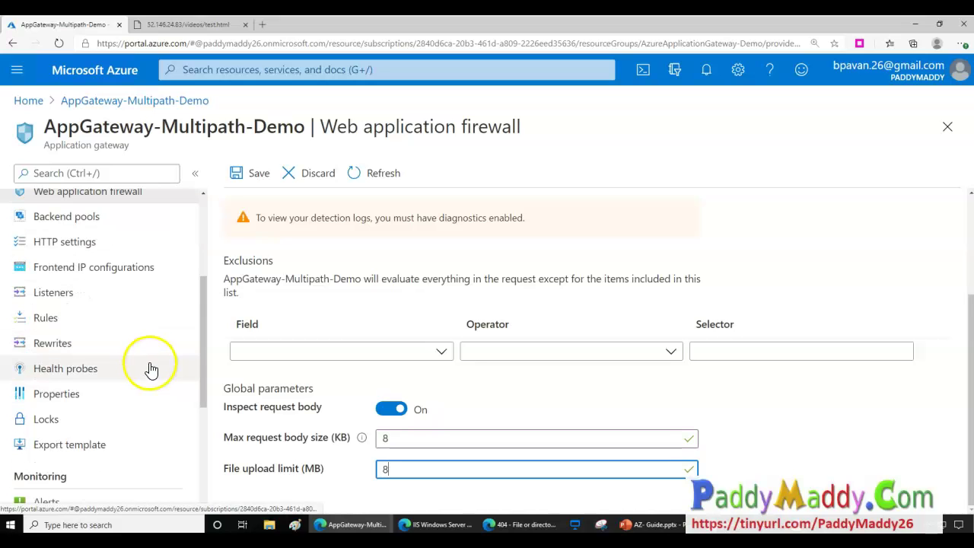
pyautogui.scroll(1, 149, 372)
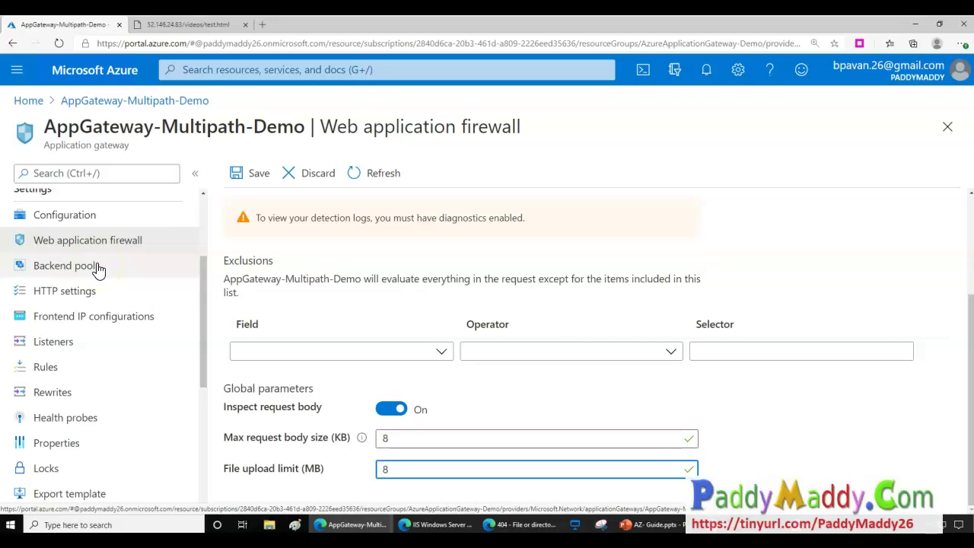
pyautogui.click(98, 266)
# Discard the unsaved firewall edits and view the gateway's Backend pools list.
pyautogui.click(540, 101)
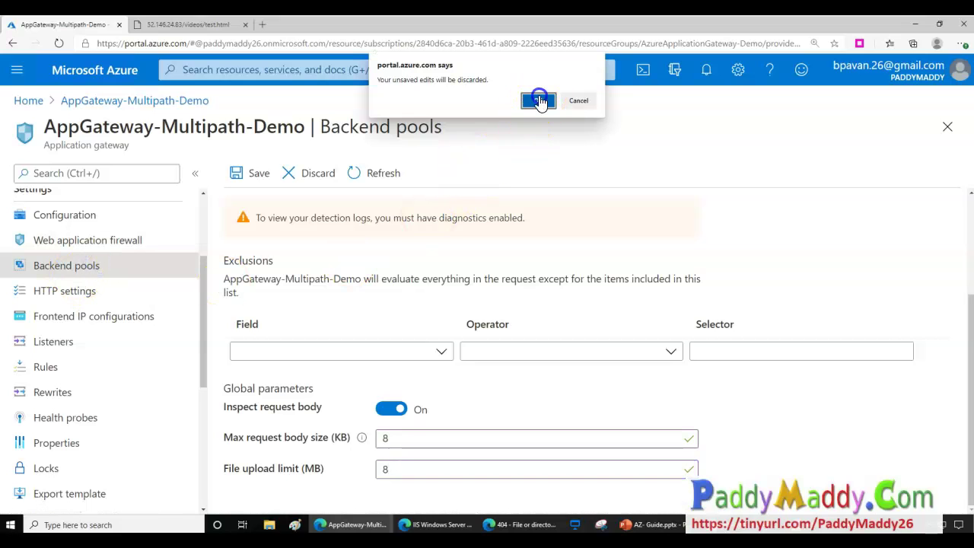
pyautogui.click(88, 271)
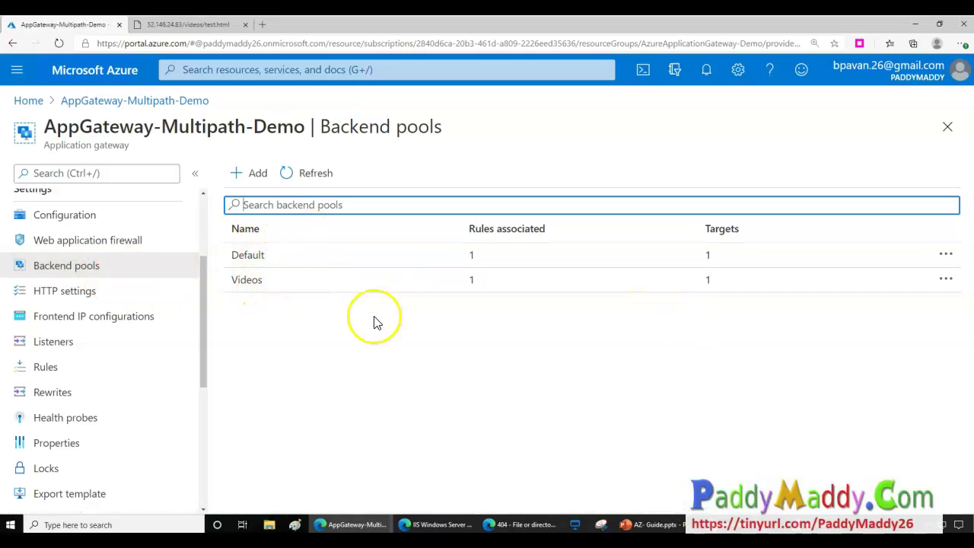
pyautogui.click(180, 27)
pyautogui.click(128, 85)
pyautogui.moveTo(192, 43); pyautogui.dragTo(205, 36)
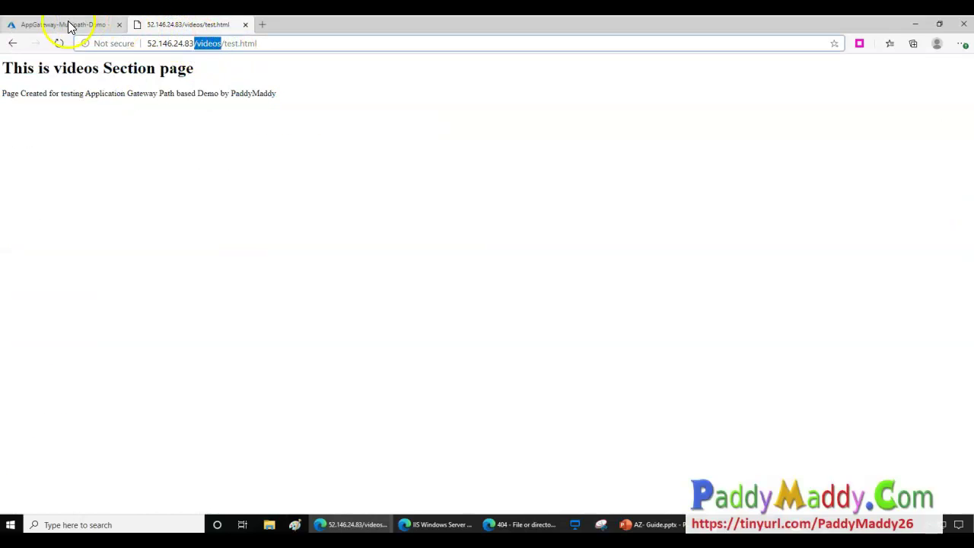
pyautogui.click(68, 24)
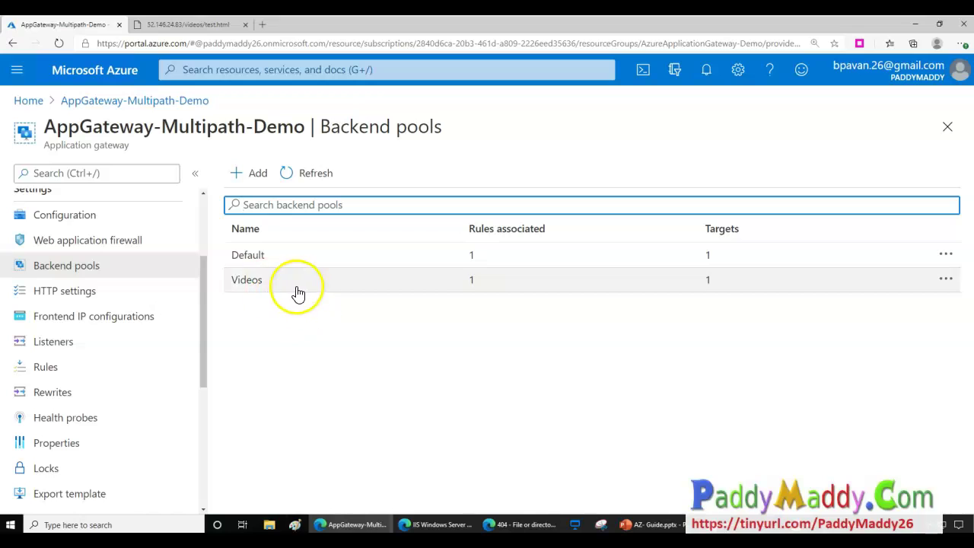
# Load the bare gateway IP's IIS Windows Server page, then view HTTP settings showing Http-Settings on port 80.
pyautogui.click(145, 24)
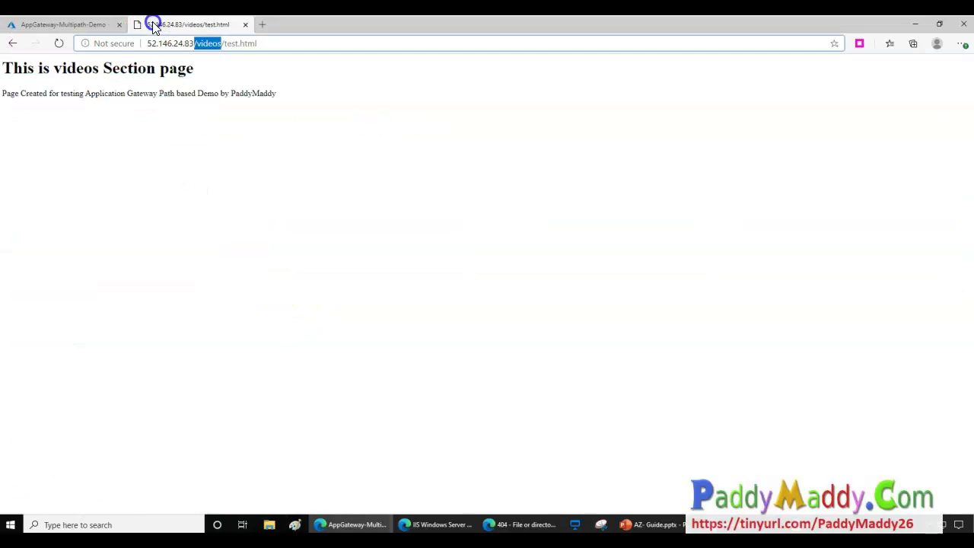
pyautogui.press('BackSpace')
pyautogui.press('Return')
pyautogui.click(174, 40)
pyautogui.click(58, 25)
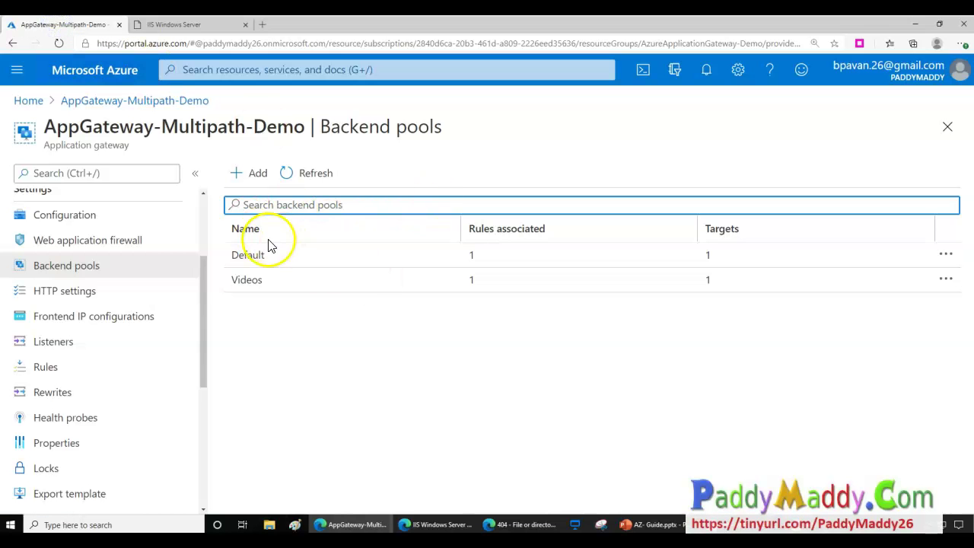
pyautogui.click(98, 291)
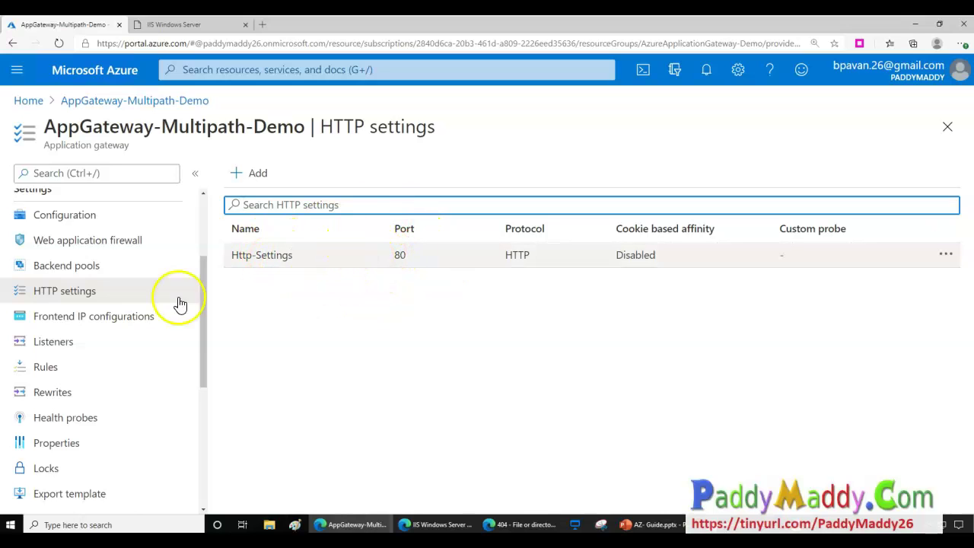
# Review Http-Settings' backend port 80 without saving, then view frontend IP 52.146.24.83.
pyautogui.click(301, 255)
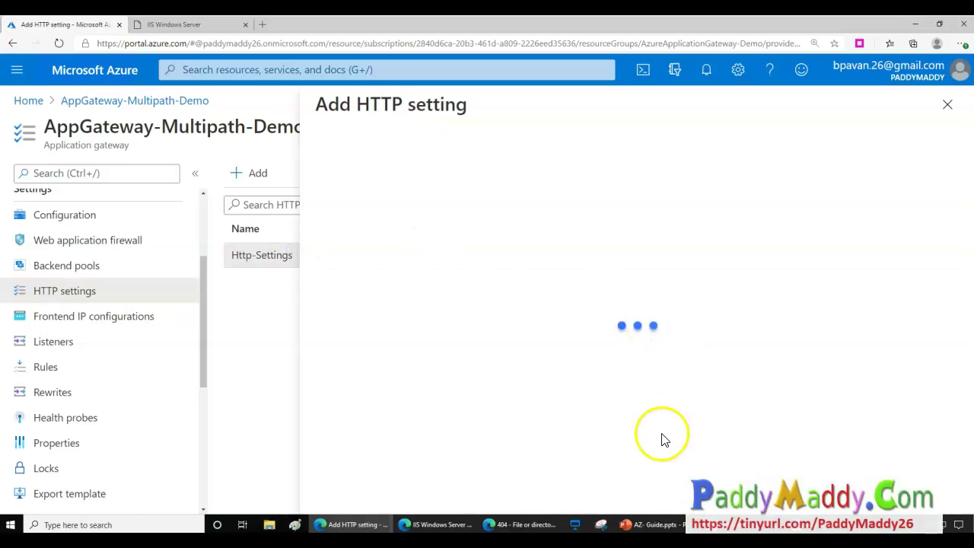
pyautogui.scroll(-2, 428, 285)
pyautogui.scroll(2, 353, 247)
pyautogui.click(348, 256)
pyautogui.scroll(-3, 543, 380)
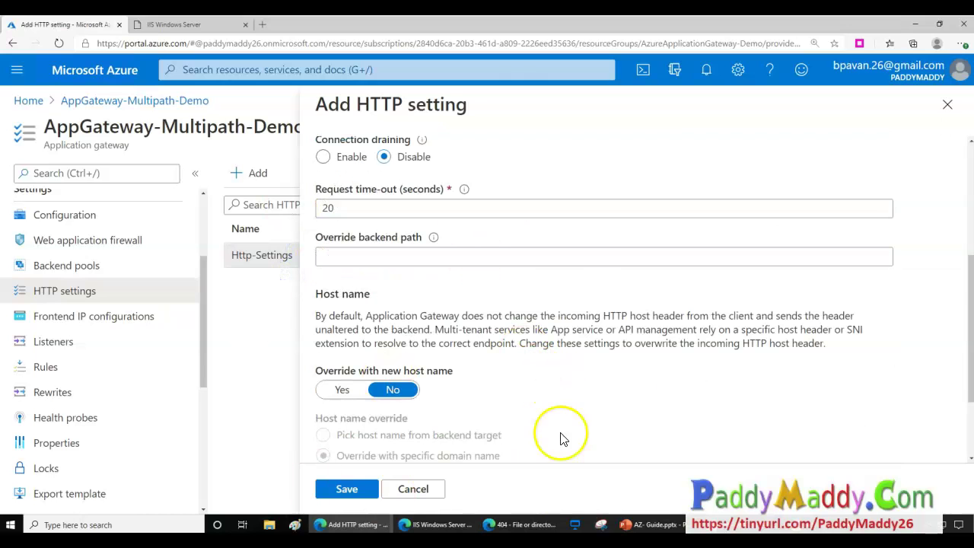
pyautogui.scroll(3, 406, 298)
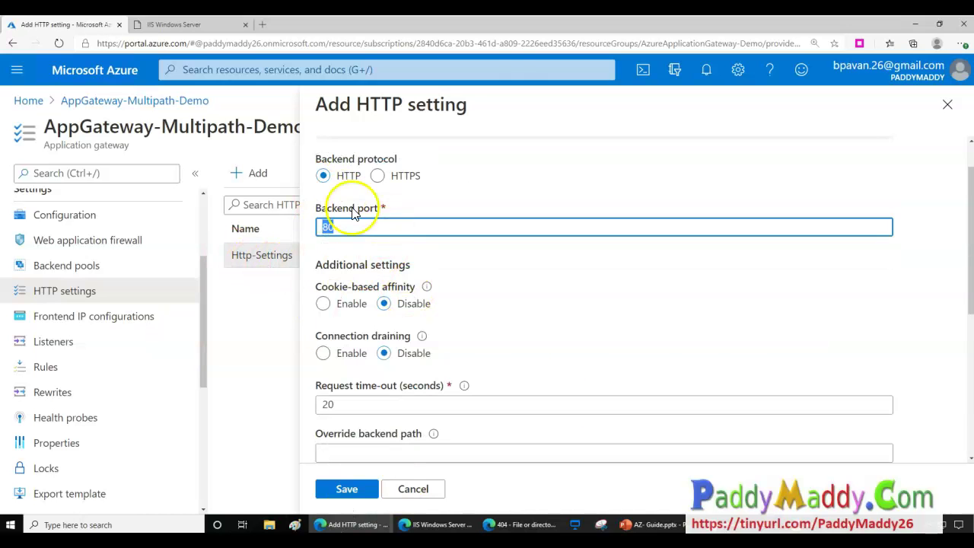
pyautogui.click(415, 492)
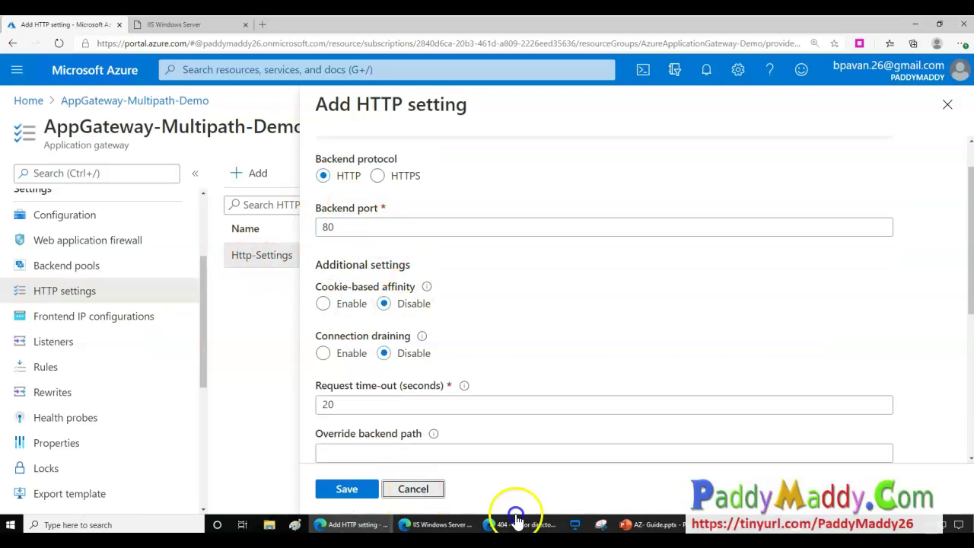
pyautogui.scroll(-3, 654, 398)
pyautogui.scroll(4, 627, 416)
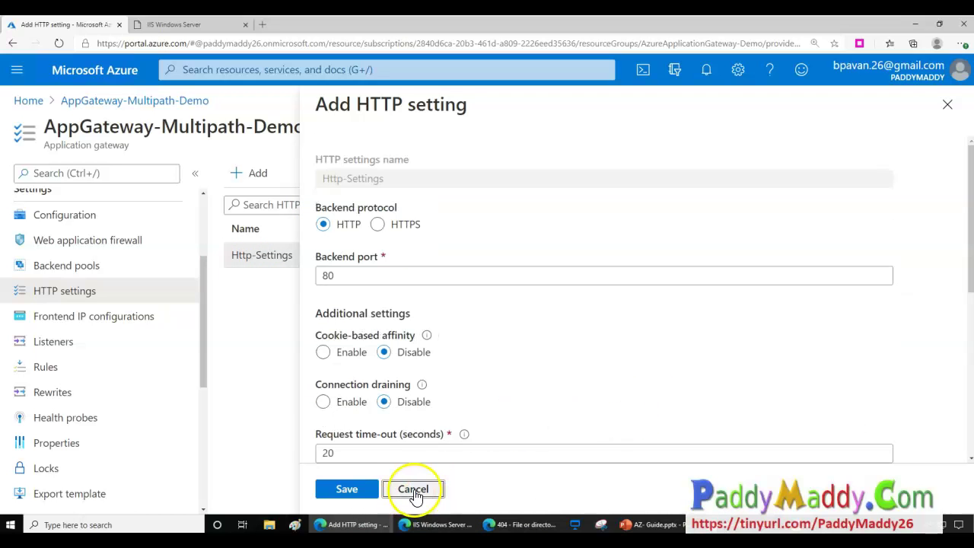
pyautogui.click(432, 493)
pyautogui.click(32, 320)
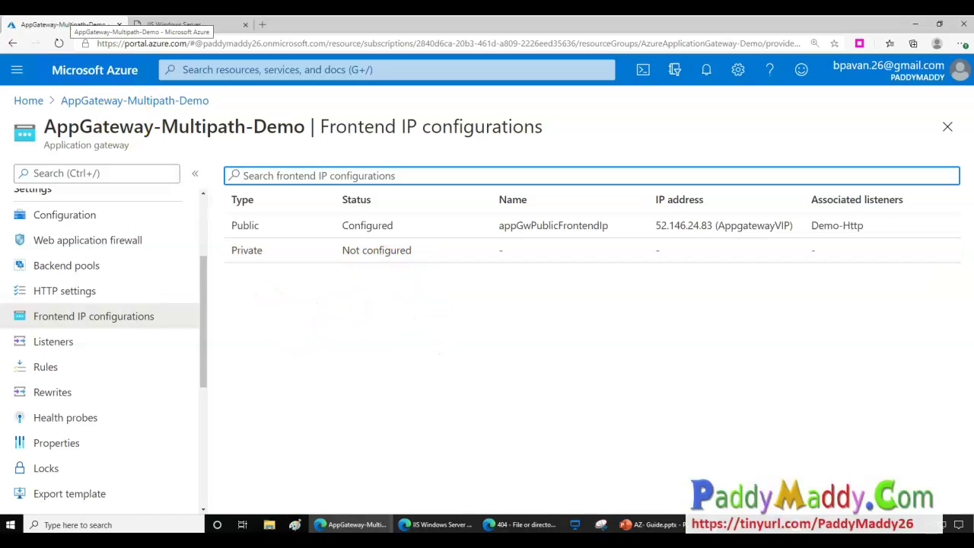
# Inspect the Demo-Http listener and its associated VideosPath rule, closing it unchanged.
pyautogui.click(26, 342)
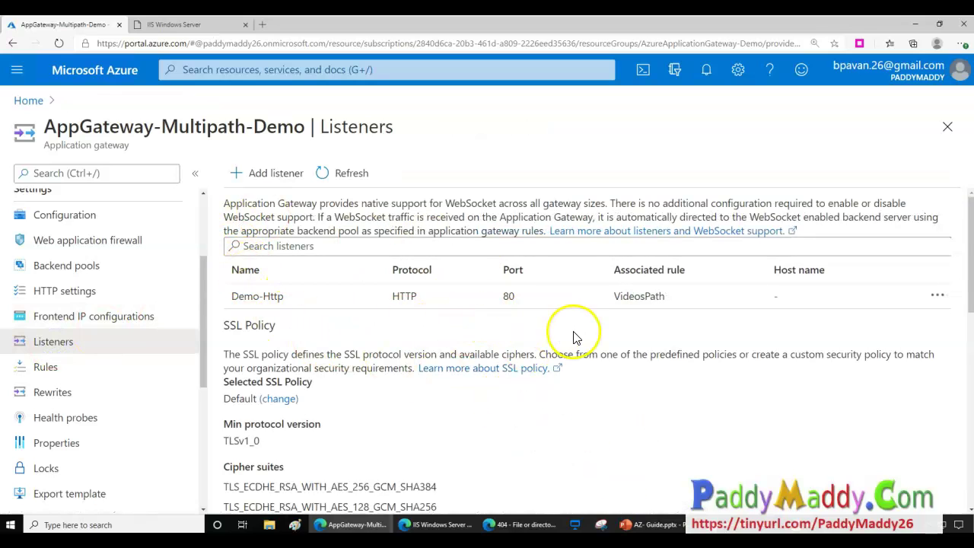
pyautogui.click(277, 300)
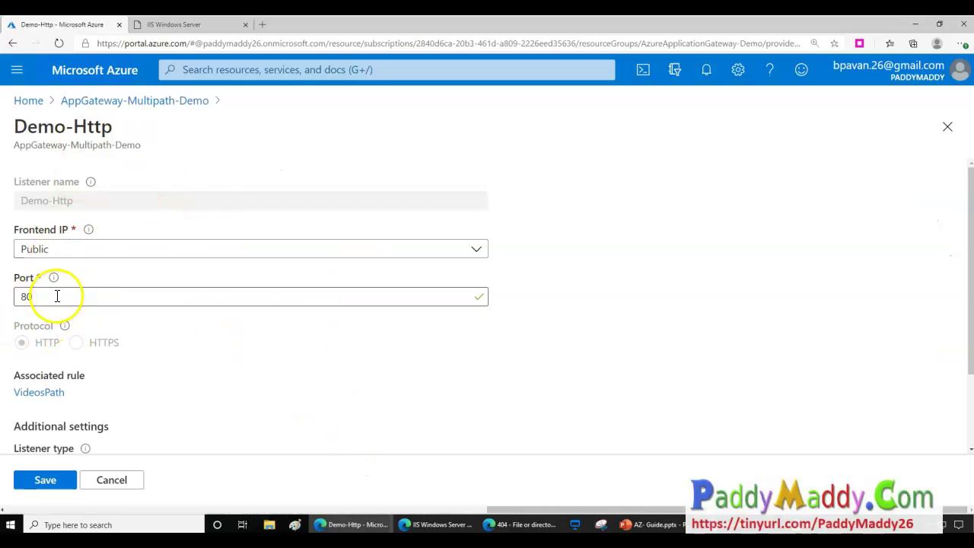
pyautogui.scroll(-1, 74, 295)
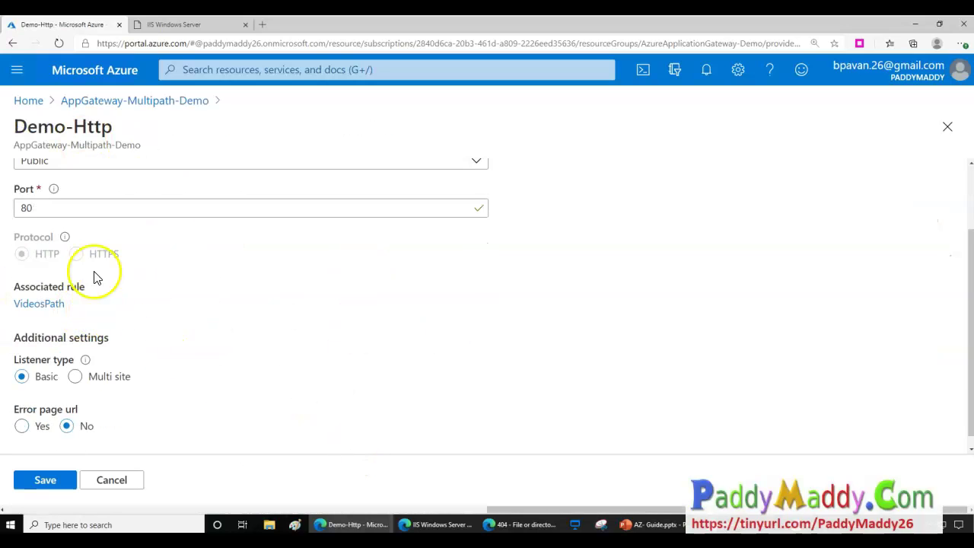
pyautogui.moveTo(24, 292); pyautogui.dragTo(89, 299)
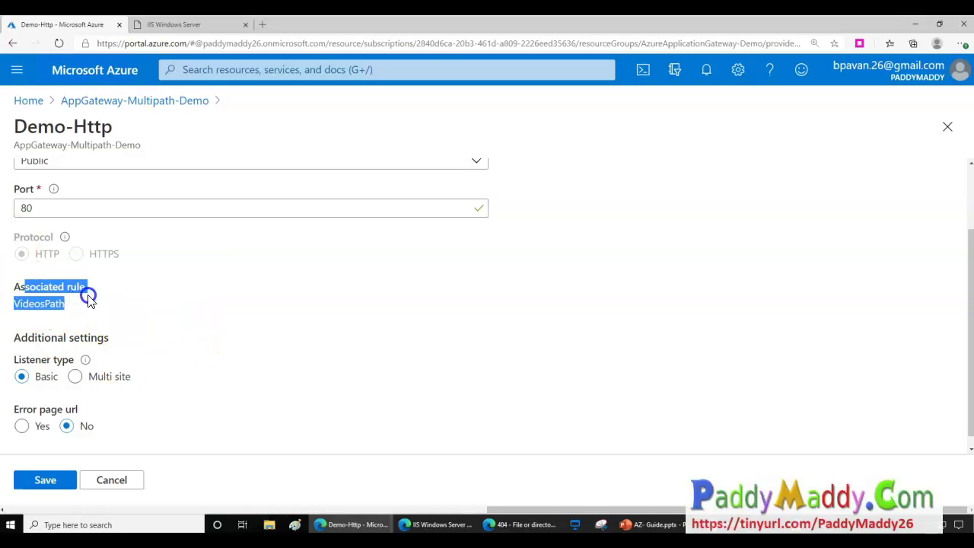
pyautogui.scroll(-1, 223, 348)
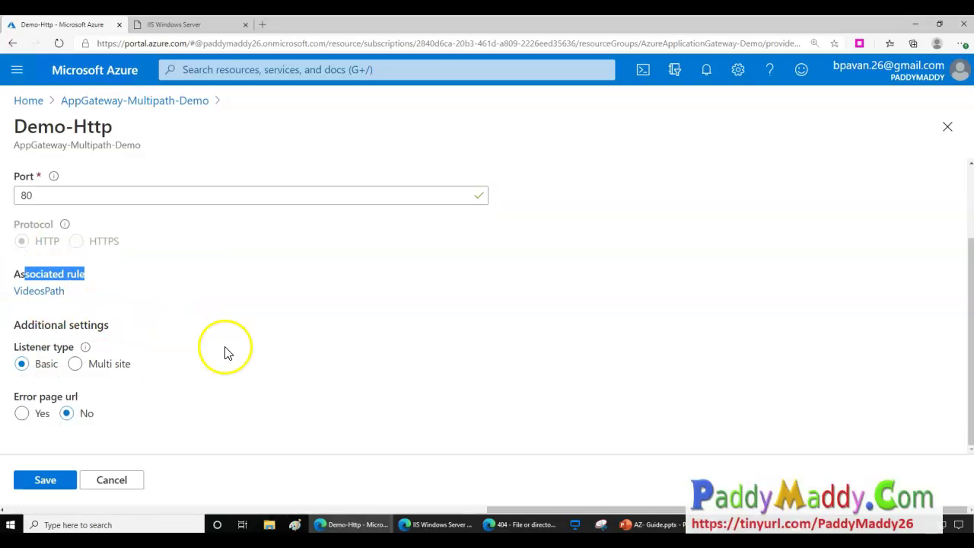
pyautogui.click(128, 491)
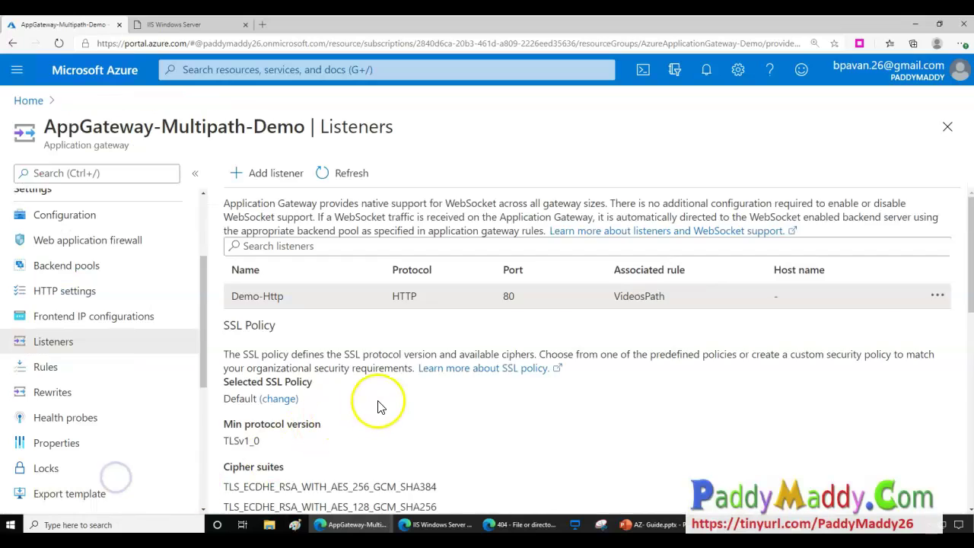
# Check the VideosPath rule's backend targets, keep Default, discard changes, and view the Rewrites page.
pyautogui.scroll(-2, 371, 398)
pyautogui.click(47, 369)
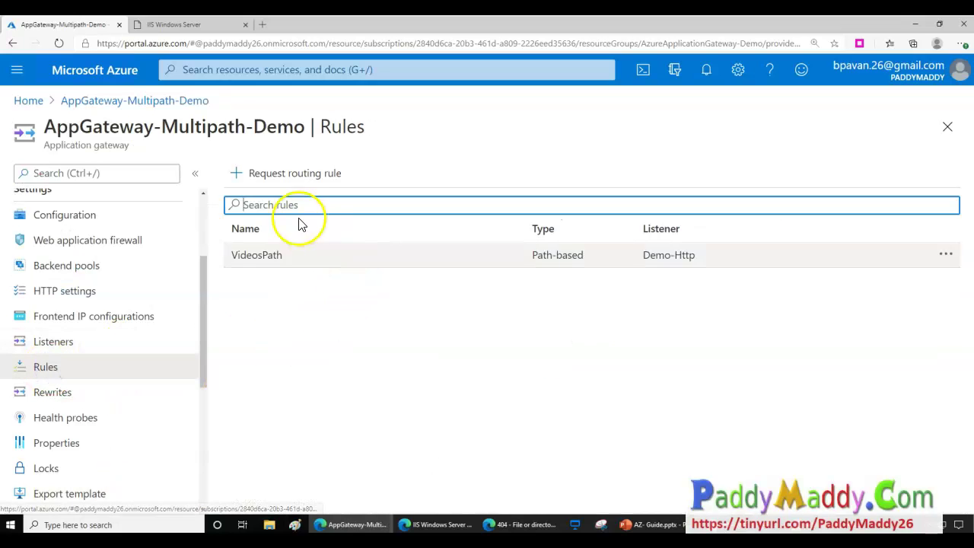
pyautogui.click(273, 259)
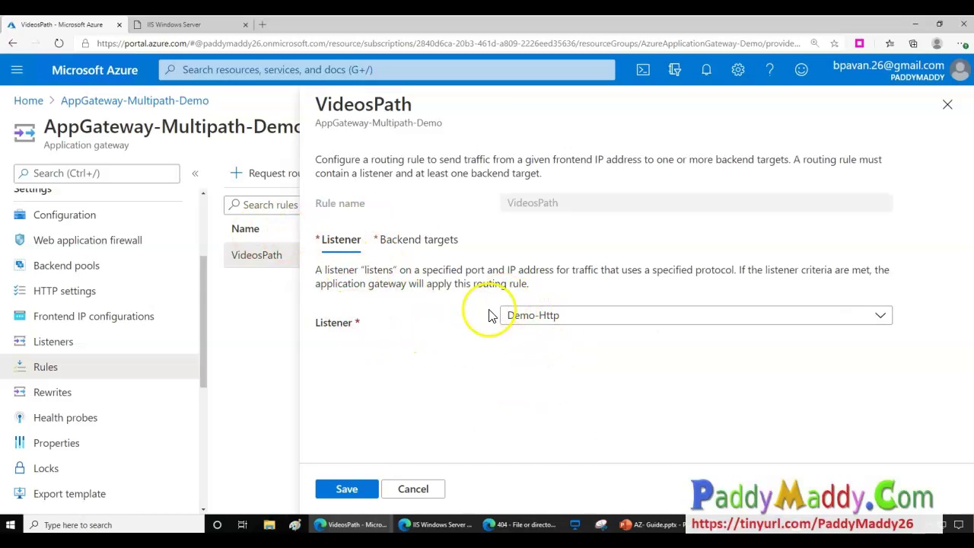
pyautogui.click(449, 241)
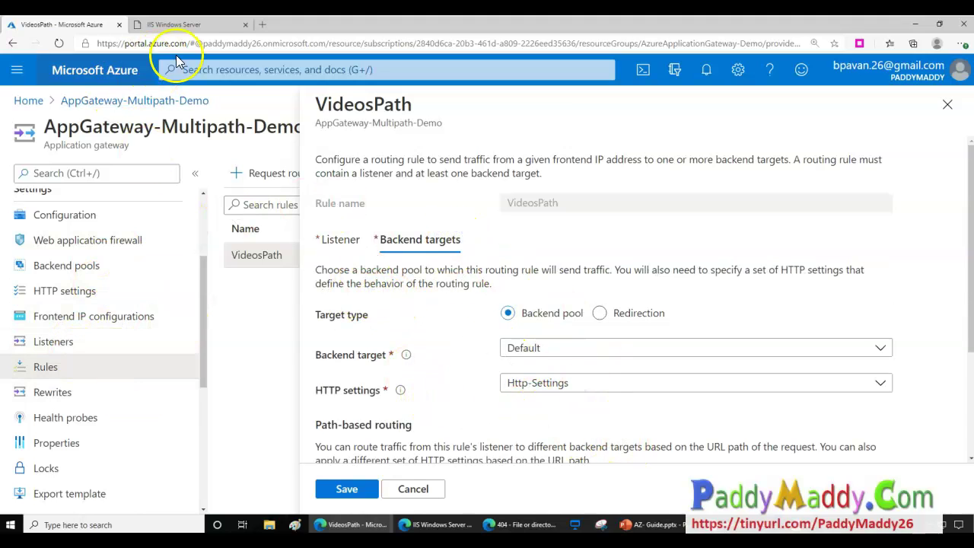
pyautogui.scroll(-3, 540, 408)
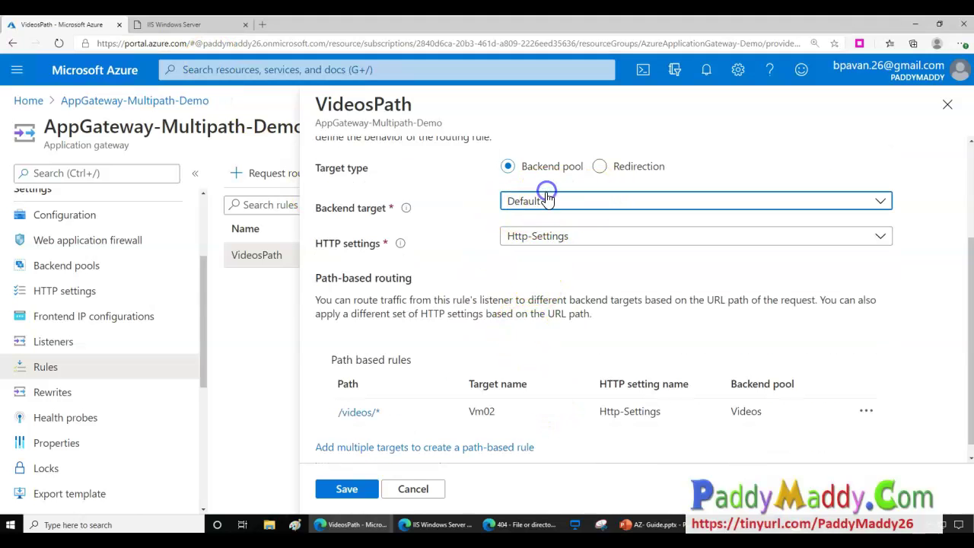
pyautogui.click(540, 203)
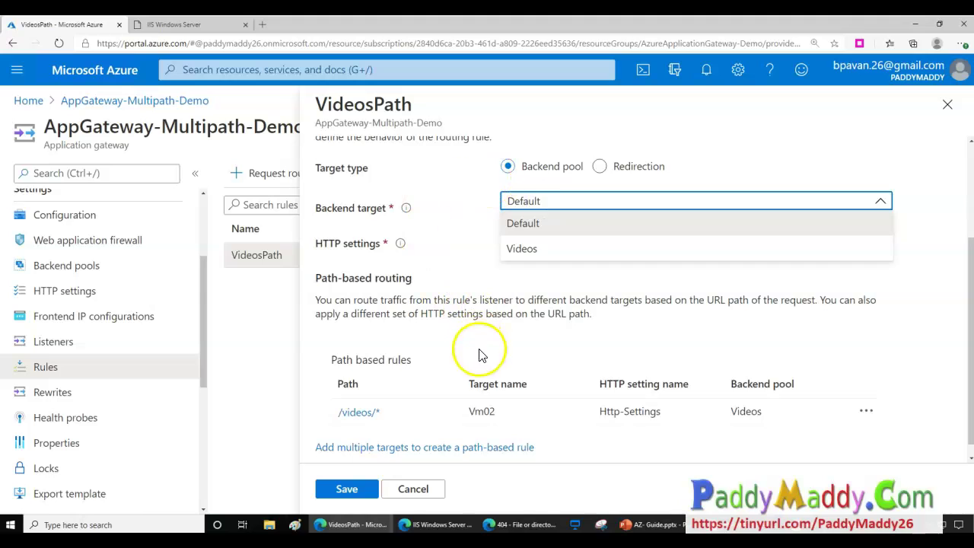
pyautogui.click(490, 316)
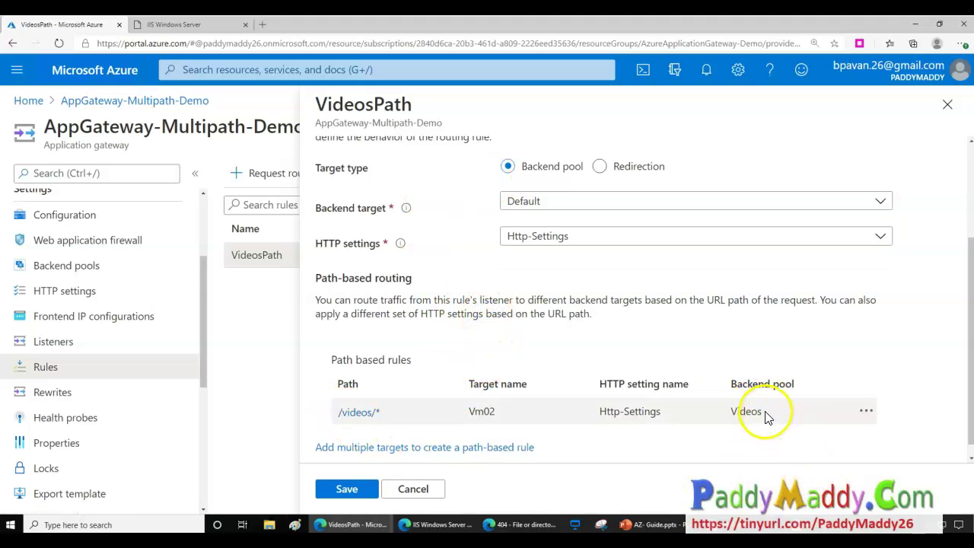
pyautogui.click(432, 489)
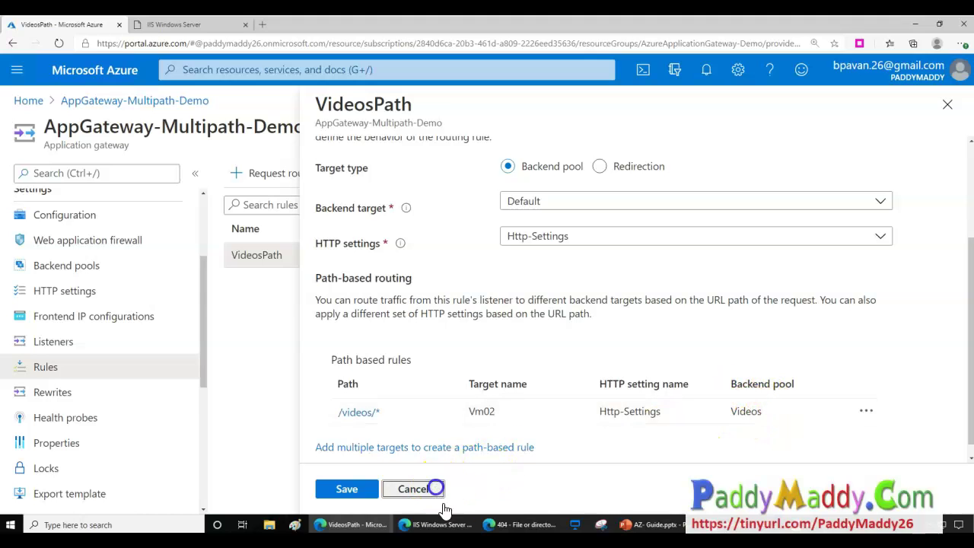
pyautogui.click(106, 396)
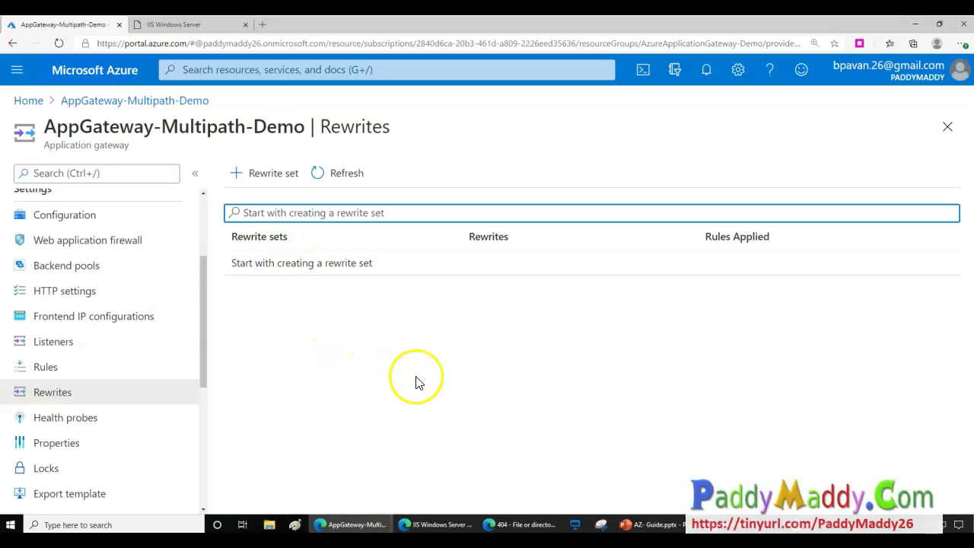
# Review the gateway's Health probes and Properties pages.
pyautogui.click(105, 415)
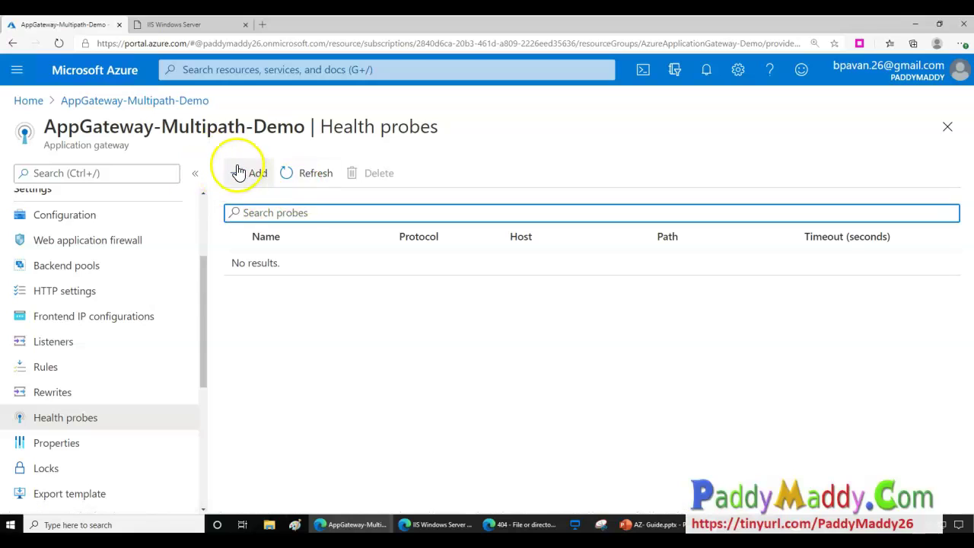
pyautogui.click(70, 446)
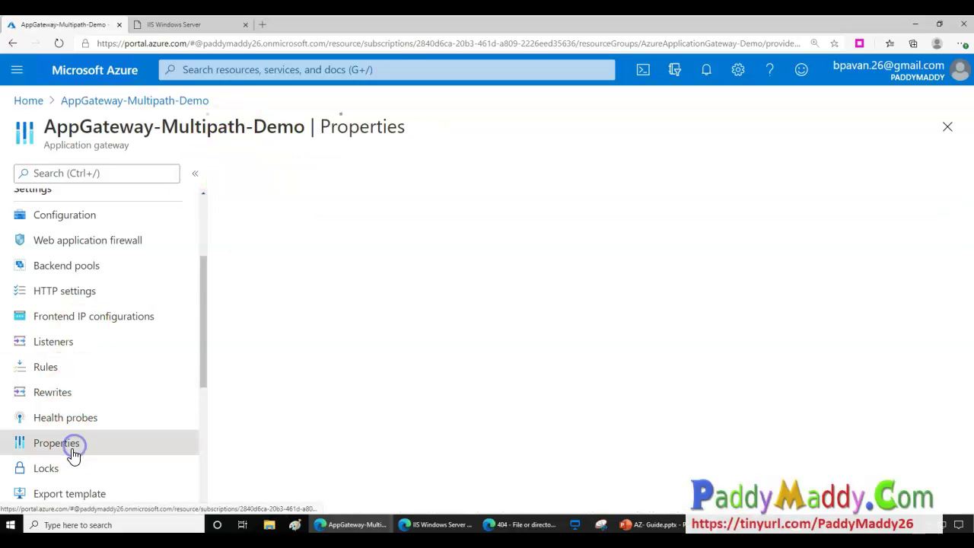
pyautogui.scroll(-2, 61, 373)
pyautogui.scroll(-3, 43, 370)
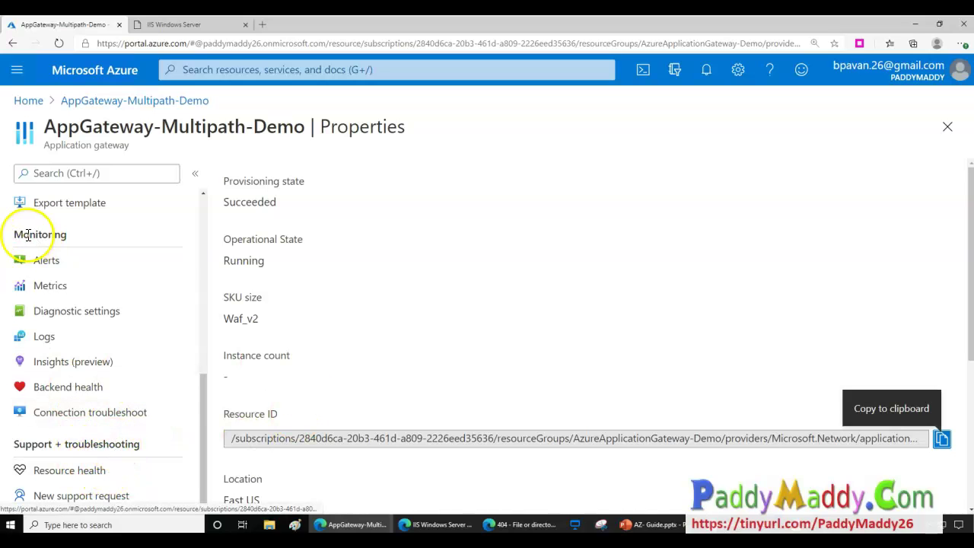
# Look through Alerts, Metrics, Logs and Diagnostic settings, then load Backend health.
pyautogui.click(57, 267)
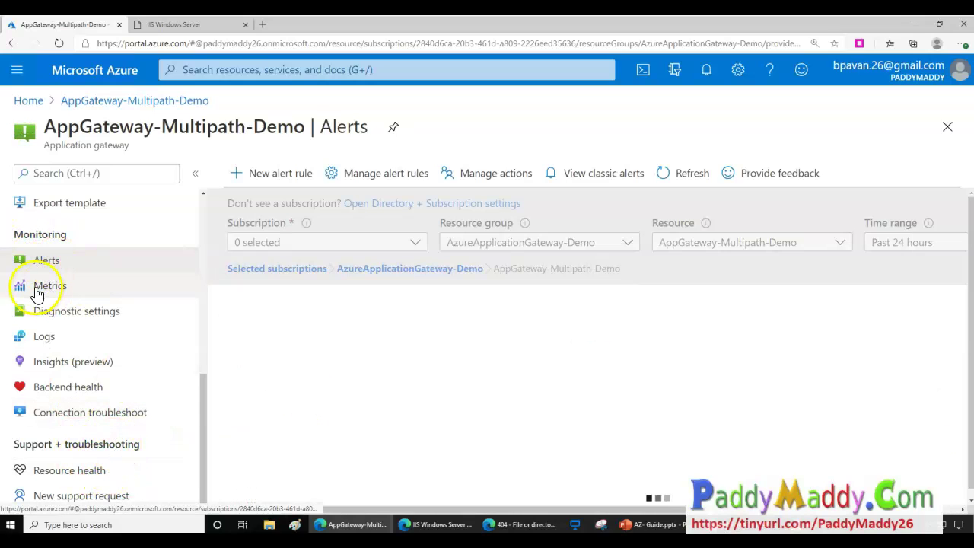
pyautogui.click(35, 286)
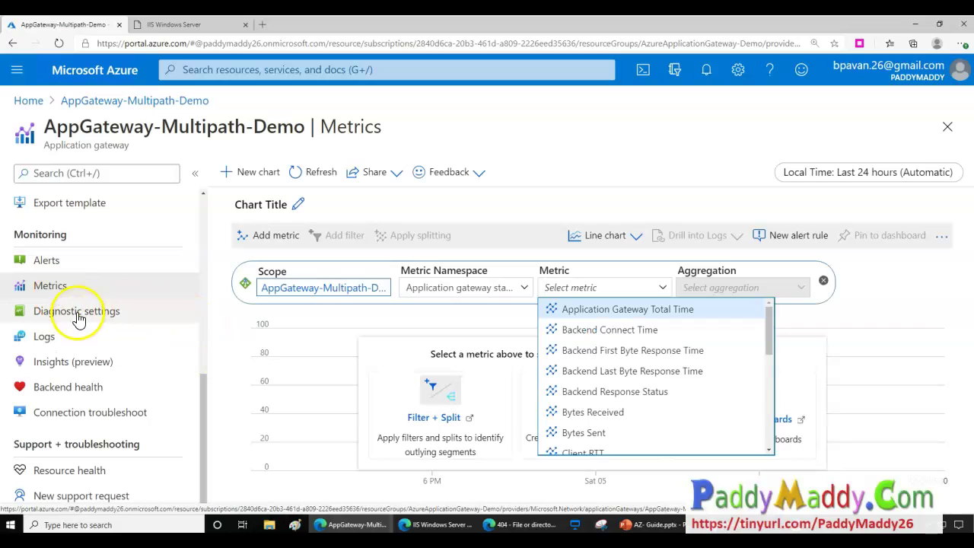
pyautogui.click(585, 164)
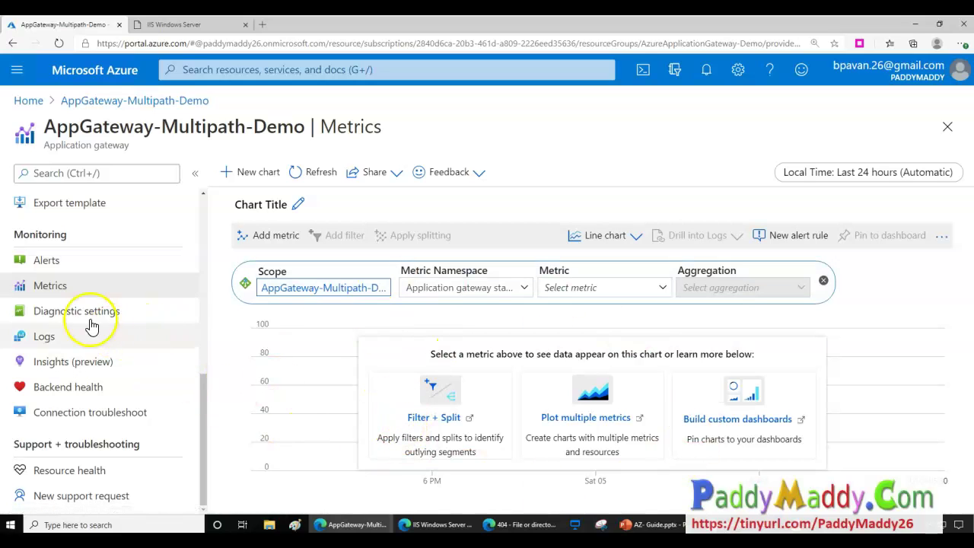
pyautogui.click(55, 338)
pyautogui.click(61, 314)
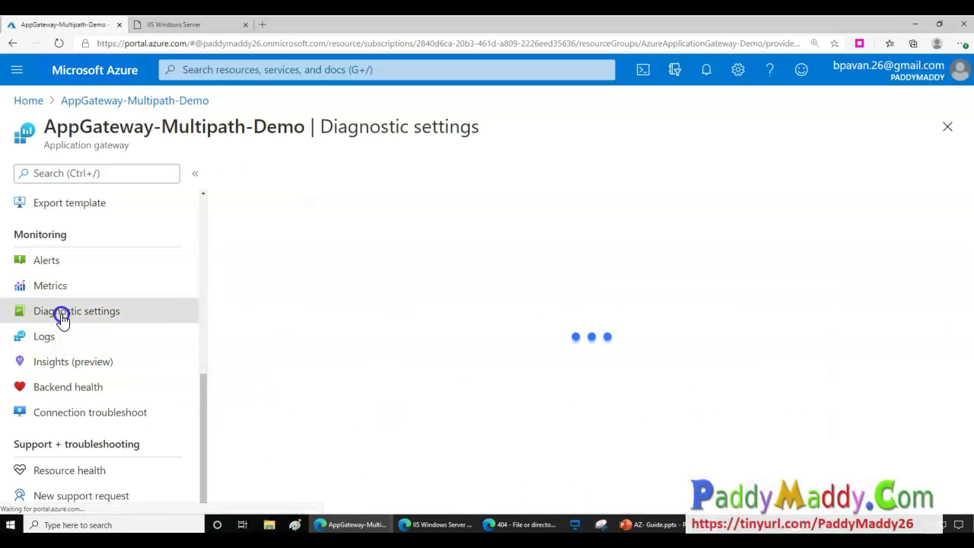
pyautogui.click(82, 392)
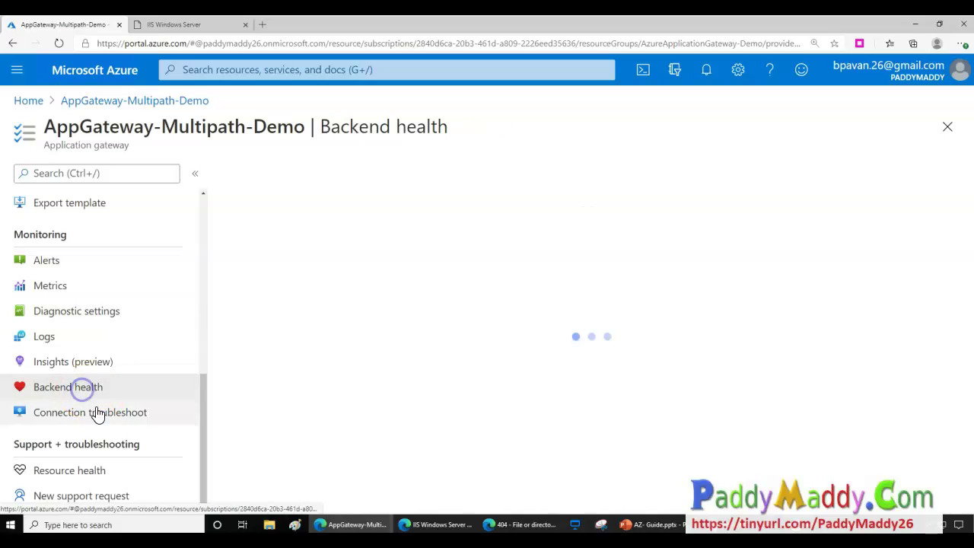
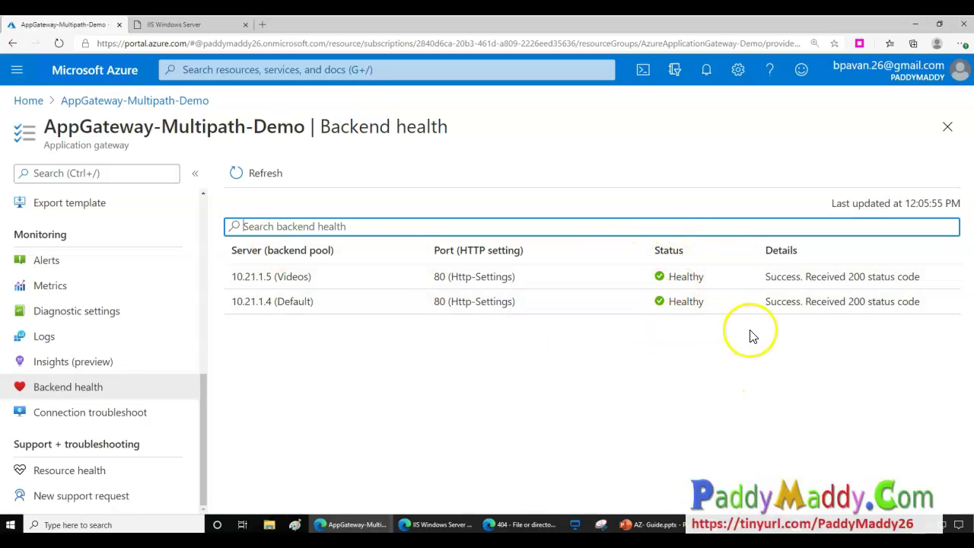
# Open Connection troubleshoot and review its form, which targets VM web-vm01 with a TCP probe.
pyautogui.click(148, 411)
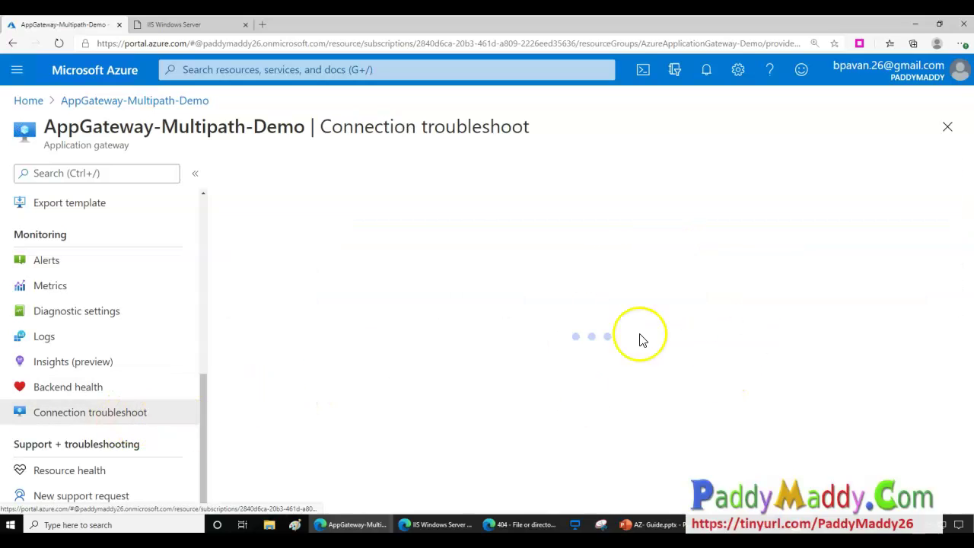
pyautogui.scroll(-5, 412, 381)
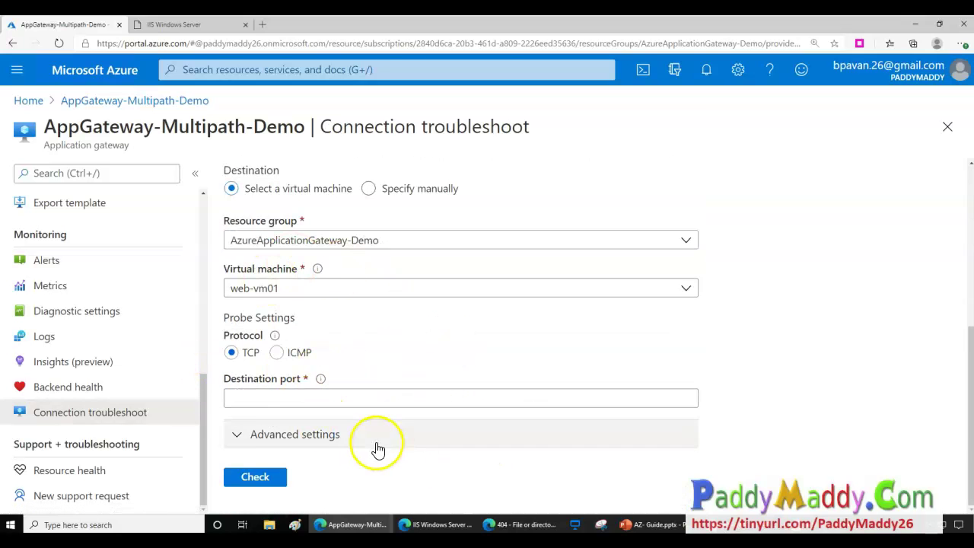
pyautogui.scroll(2, 373, 426)
pyautogui.scroll(5, 152, 404)
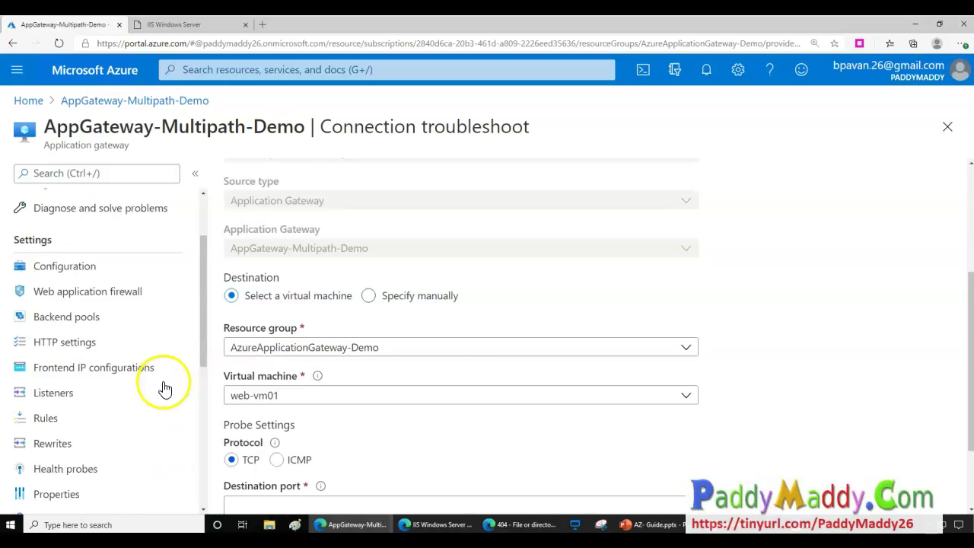
pyautogui.scroll(-4, 168, 365)
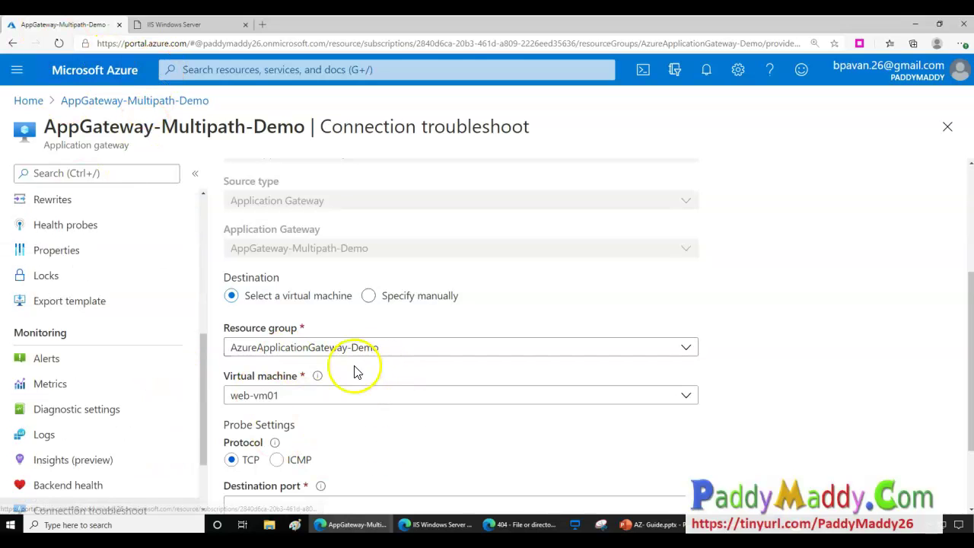
pyautogui.scroll(-2, 440, 439)
pyautogui.scroll(-2, 84, 501)
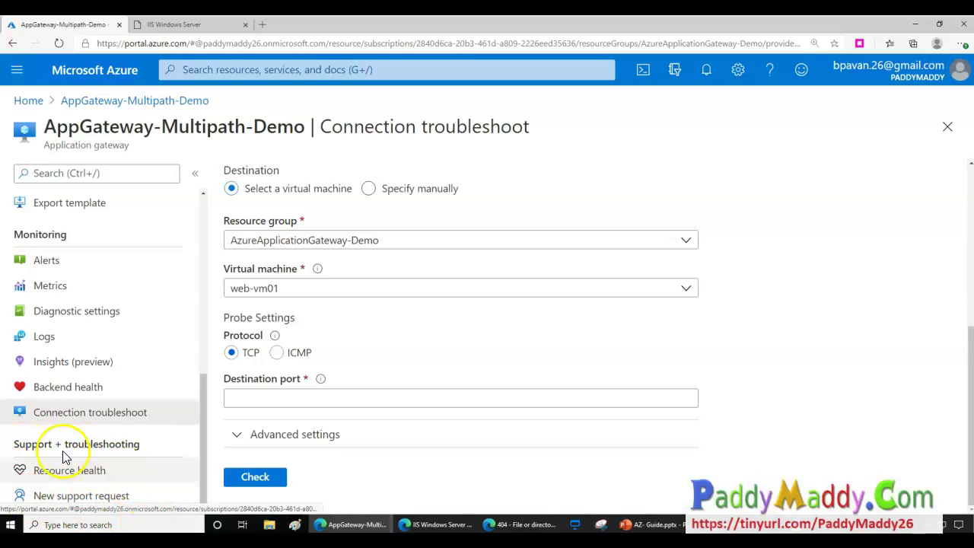
pyautogui.moveTo(97, 455); pyautogui.dragTo(144, 452)
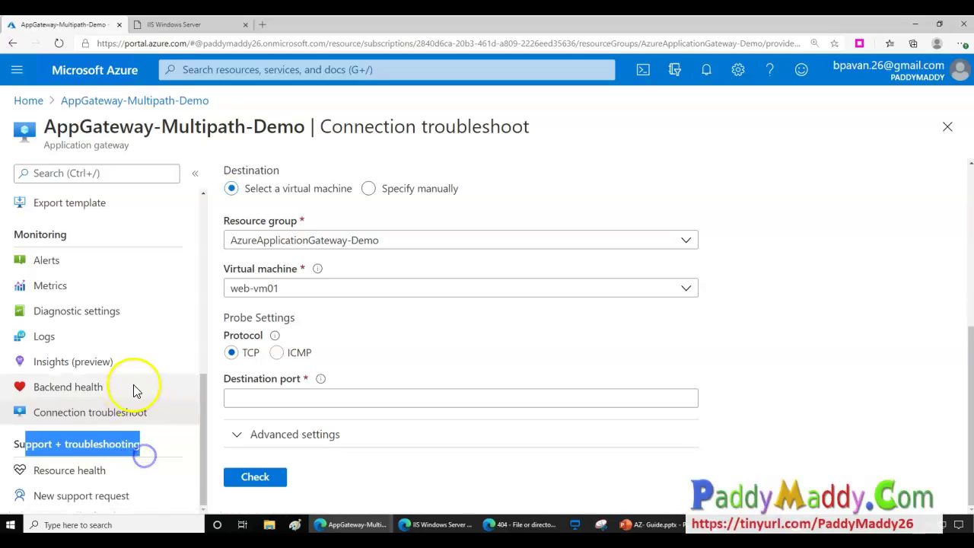
pyautogui.scroll(10, 131, 403)
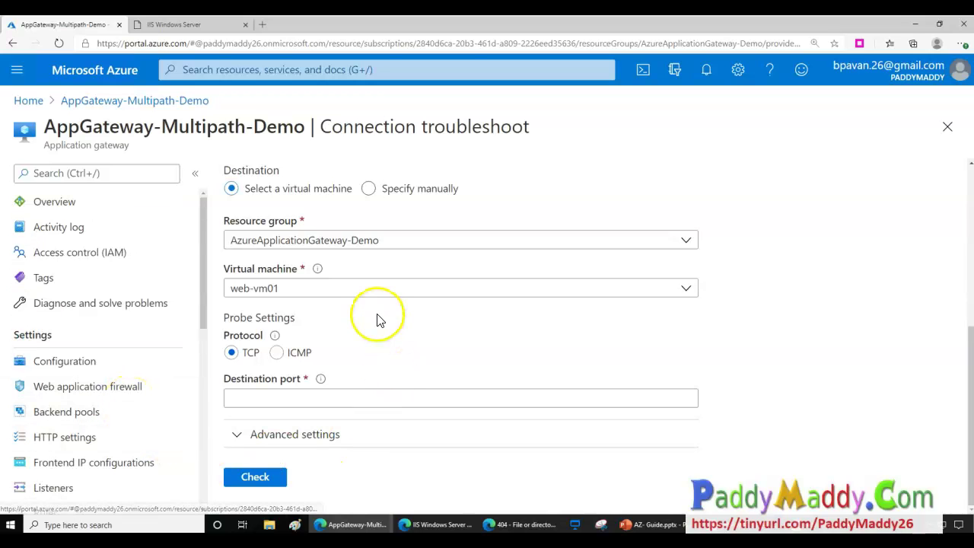